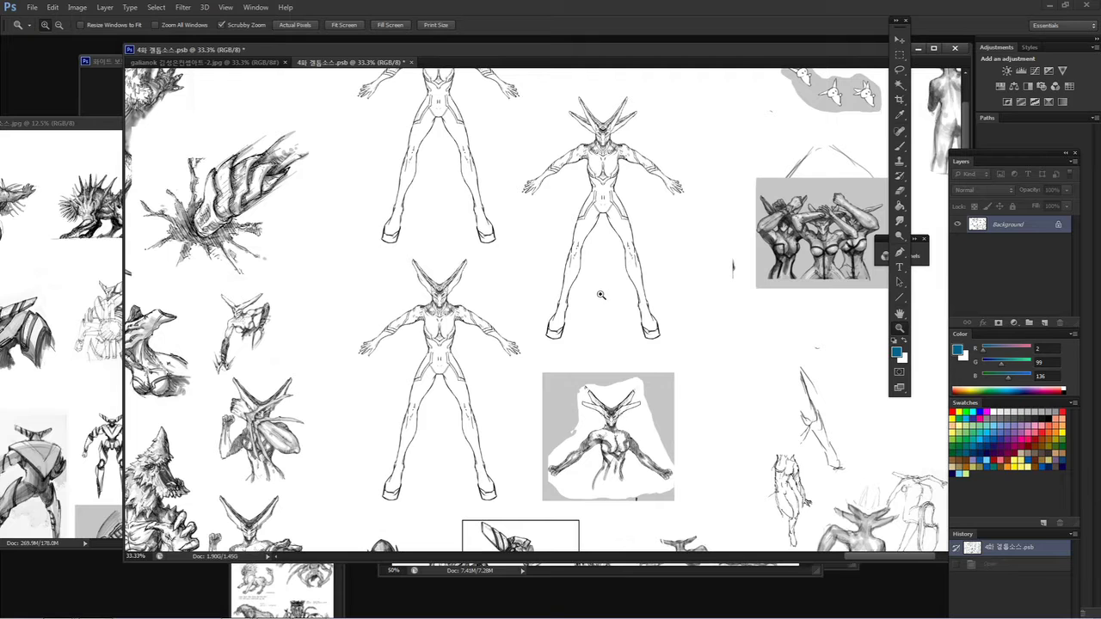
# Step: Examine the front-view horned humanoid line drawings and the sketches around them on the concept sheet
pyautogui.moveTo(553, 270); pyautogui.dragTo(569, 288)
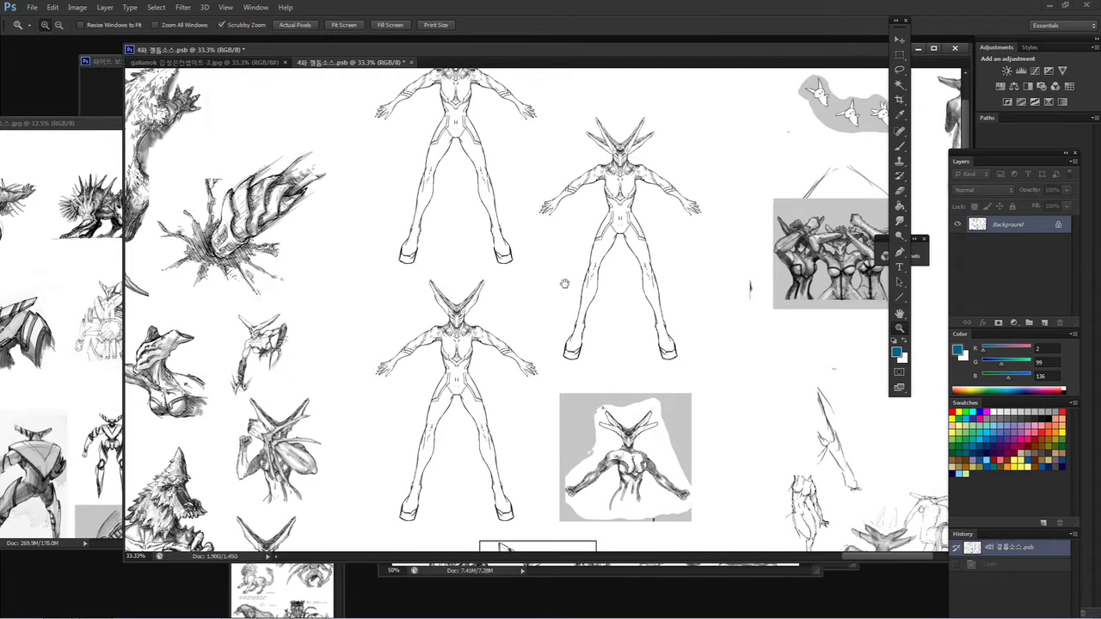
pyautogui.moveTo(548, 275); pyautogui.dragTo(569, 313)
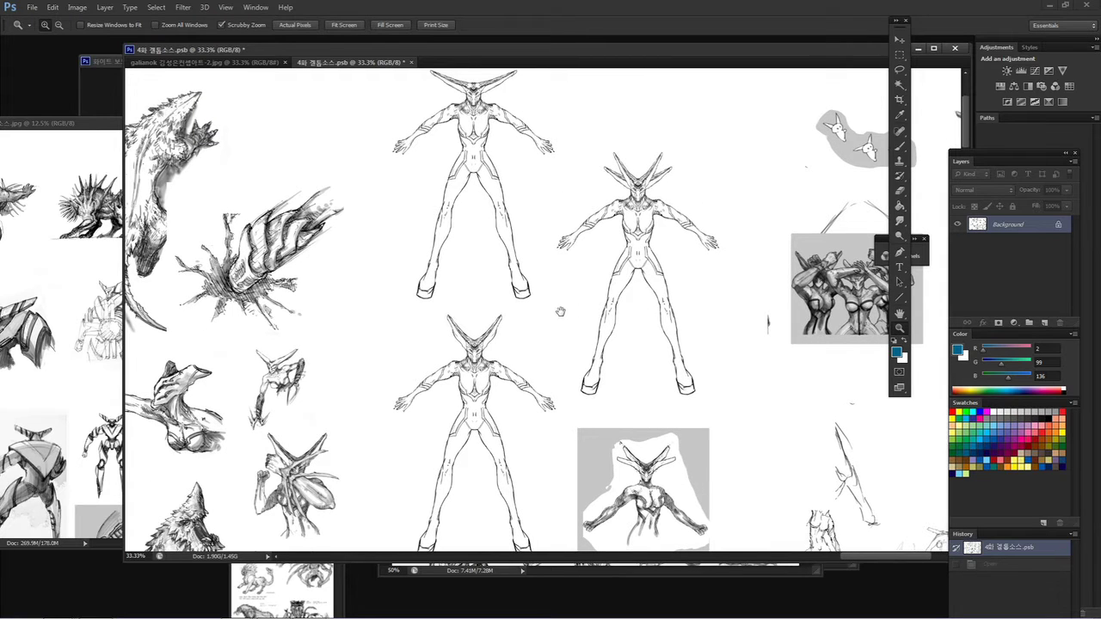
pyautogui.moveTo(562, 312); pyautogui.dragTo(666, 299)
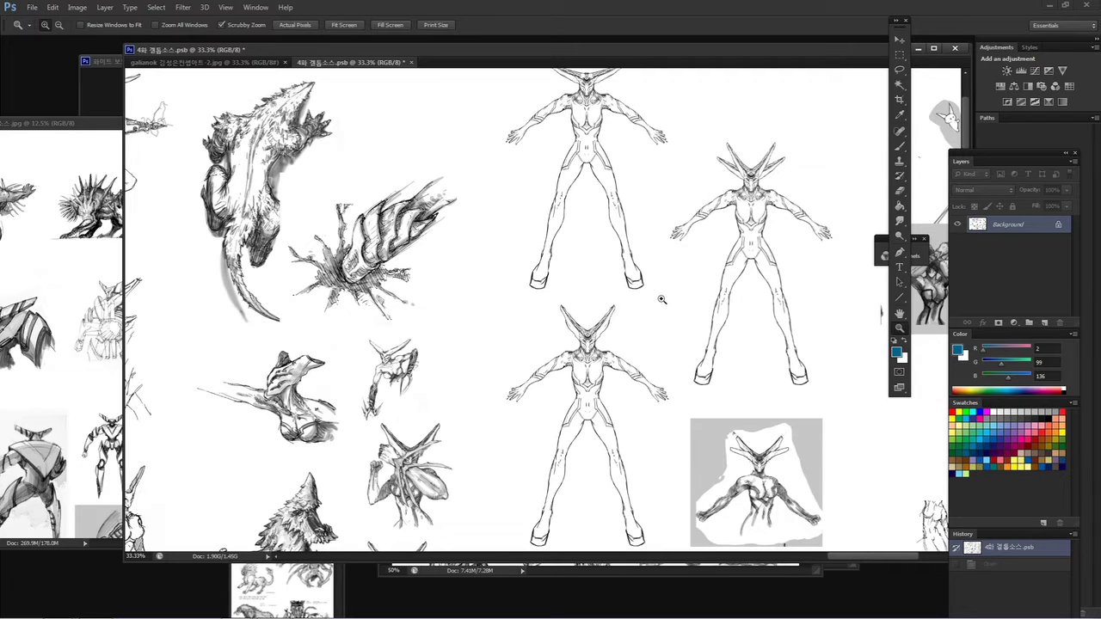
pyautogui.moveTo(694, 300); pyautogui.dragTo(544, 294)
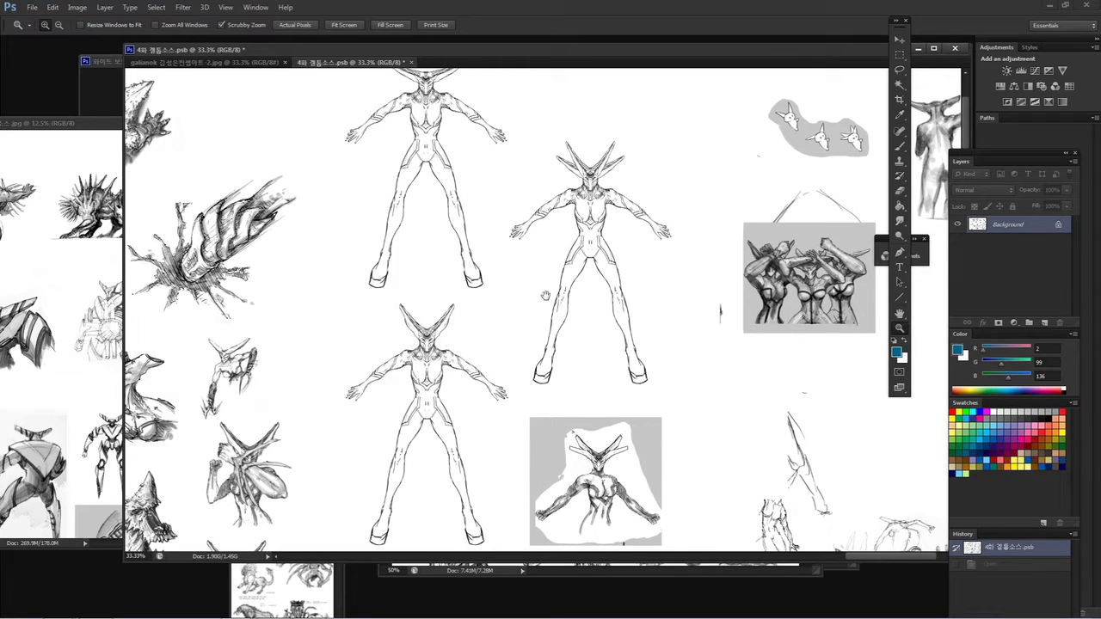
pyautogui.moveTo(467, 339); pyautogui.dragTo(520, 327)
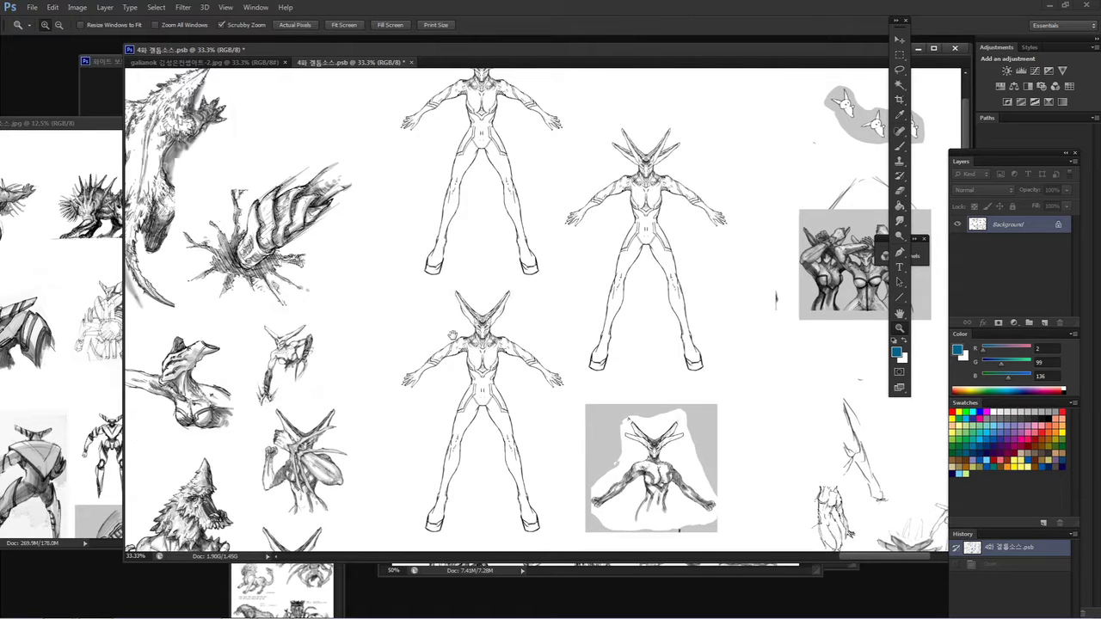
pyautogui.moveTo(445, 333); pyautogui.dragTo(511, 330)
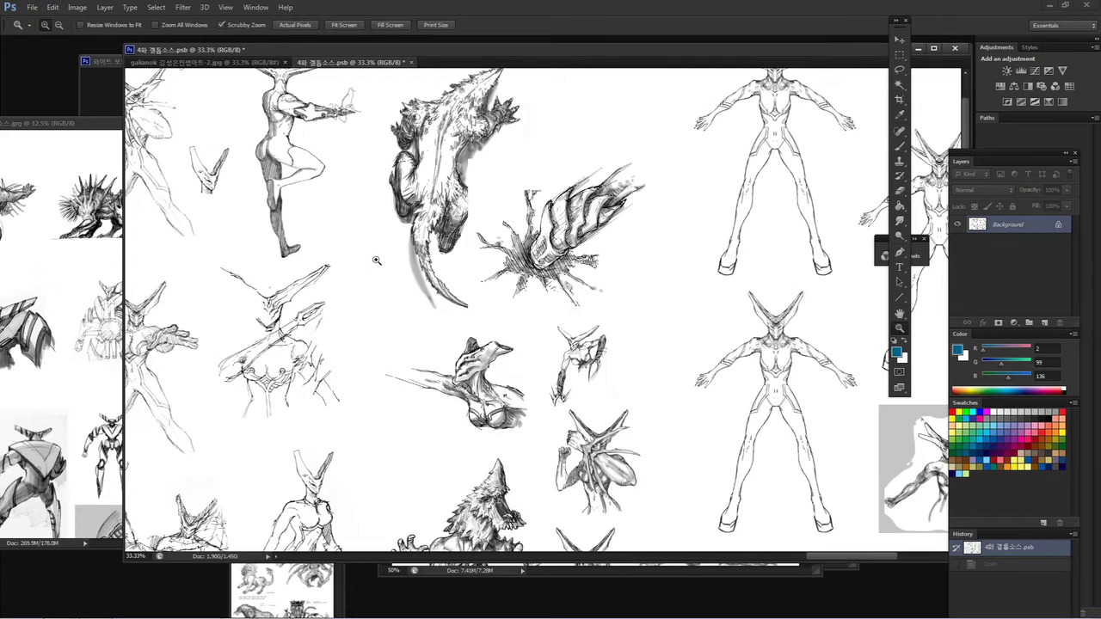
# Step: Survey the concept sheet from the horned figure poses across to the tower-topped fortress sketches
pyautogui.moveTo(365, 252)
pyautogui.mouseDown()
pyautogui.moveTo(452, 268)
pyautogui.moveTo(487, 260)
pyautogui.mouseUp()
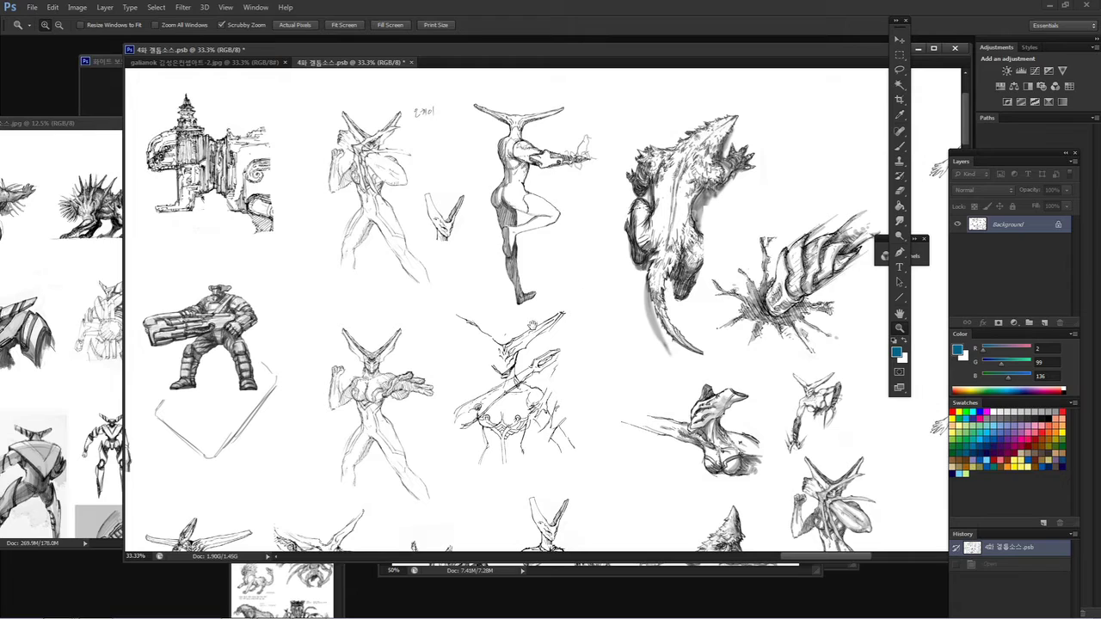
pyautogui.moveTo(532, 326); pyautogui.dragTo(681, 286)
pyautogui.moveTo(447, 290); pyautogui.dragTo(619, 287)
pyautogui.moveTo(430, 247)
pyautogui.mouseDown()
pyautogui.moveTo(504, 247)
pyautogui.moveTo(766, 294)
pyautogui.mouseUp()
pyautogui.moveTo(369, 257); pyautogui.dragTo(501, 405)
pyautogui.moveTo(413, 361)
pyautogui.mouseDown()
pyautogui.moveTo(474, 287)
pyautogui.moveTo(714, 275)
pyautogui.mouseUp()
pyautogui.moveTo(602, 284); pyautogui.dragTo(456, 215)
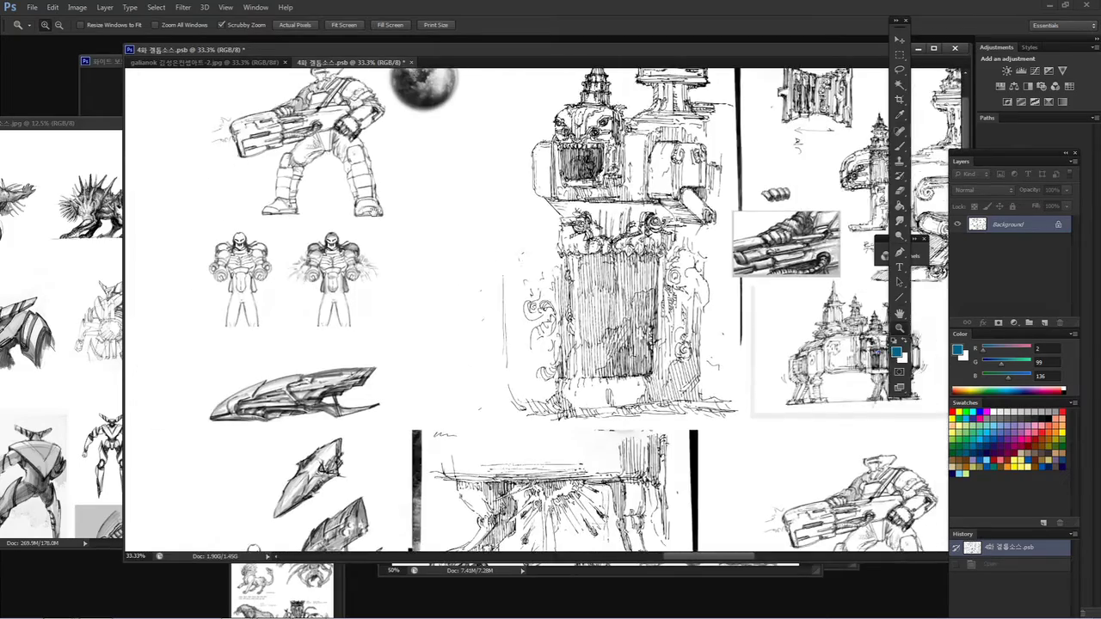
pyautogui.moveTo(602, 258)
pyautogui.mouseDown()
pyautogui.moveTo(320, 277)
pyautogui.moveTo(271, 292)
pyautogui.mouseUp()
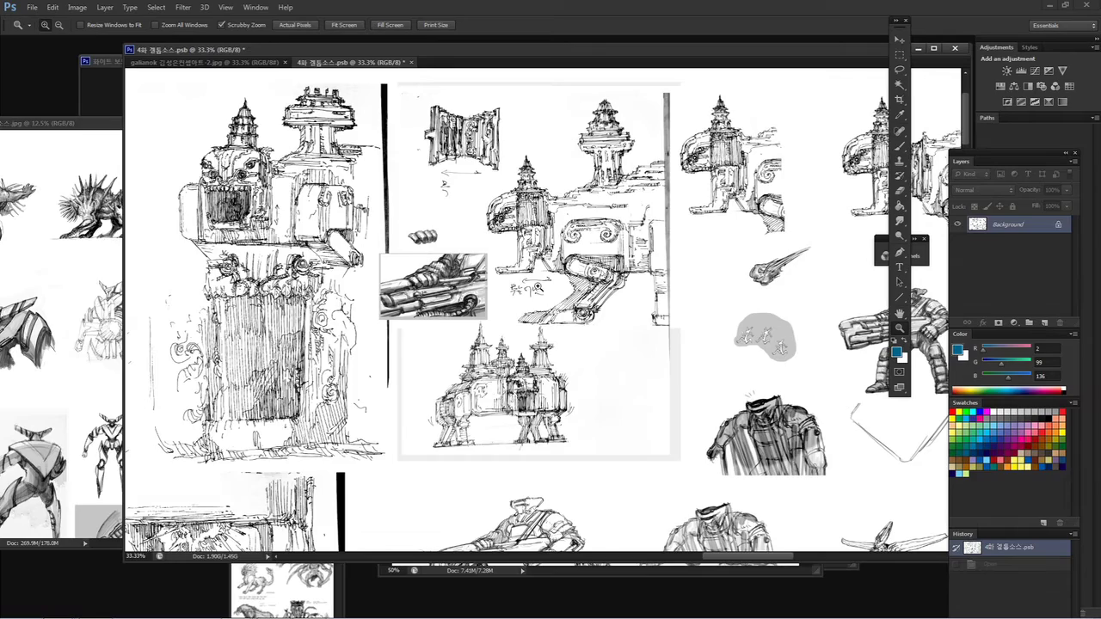
pyautogui.moveTo(555, 285); pyautogui.dragTo(417, 278)
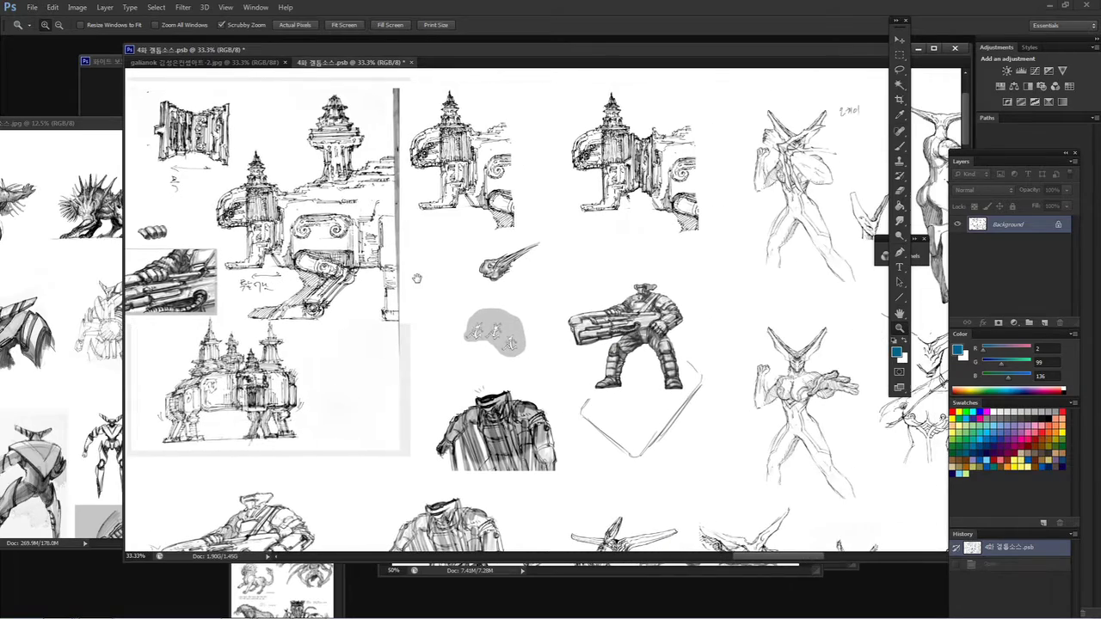
# Step: Inspect the tower-topped walker sketches, the armoured gunner, the horned figure poses and the spiny tailed creature at closer range
pyautogui.click(611, 171)
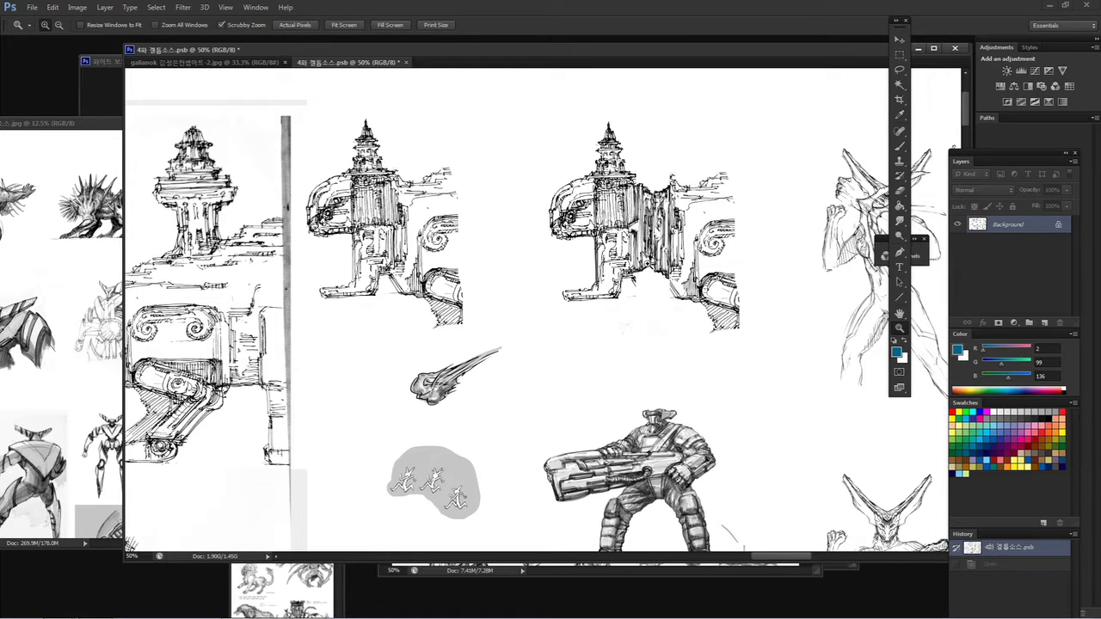
pyautogui.moveTo(671, 271)
pyautogui.mouseDown()
pyautogui.moveTo(593, 263)
pyautogui.moveTo(612, 169)
pyautogui.mouseUp()
pyautogui.moveTo(606, 264); pyautogui.dragTo(599, 234)
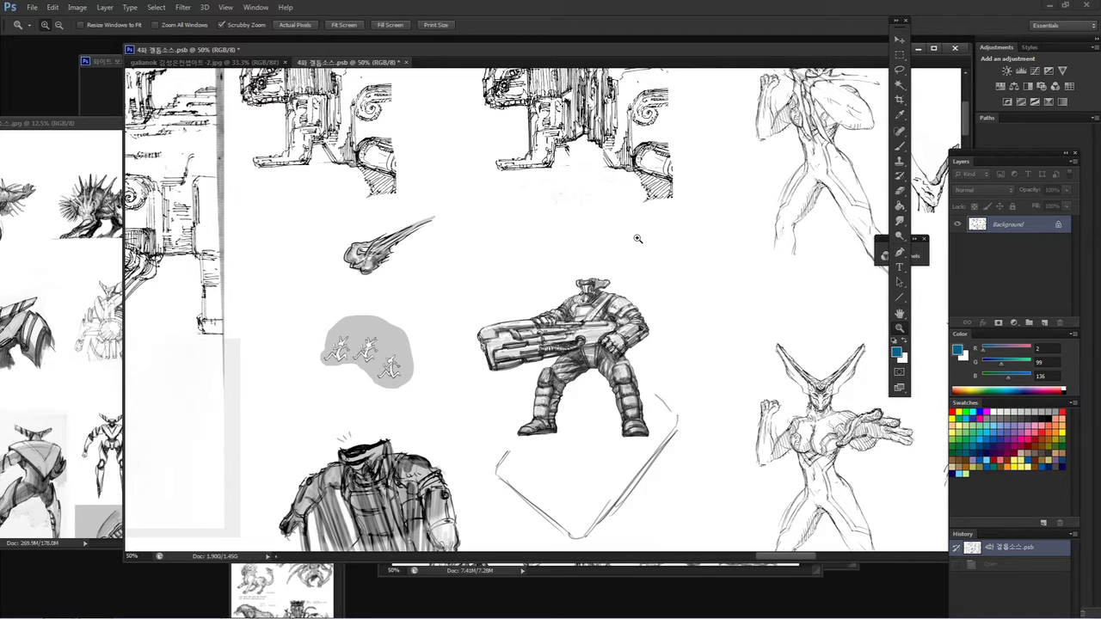
pyautogui.moveTo(713, 238); pyautogui.dragTo(472, 241)
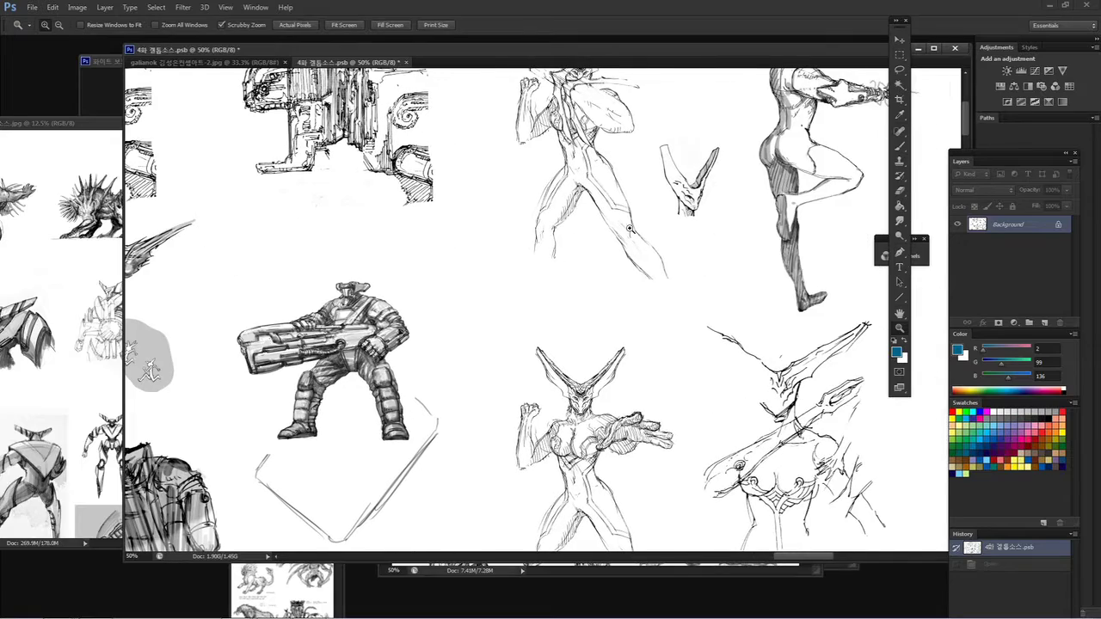
pyautogui.moveTo(641, 229); pyautogui.dragTo(573, 273)
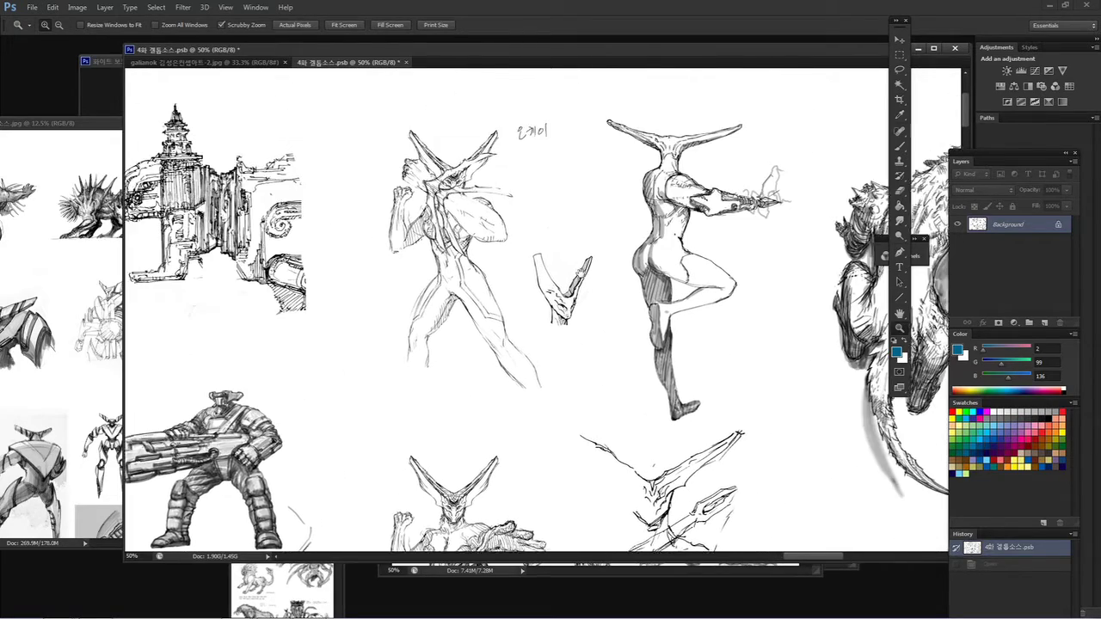
pyautogui.moveTo(765, 262); pyautogui.dragTo(235, 251)
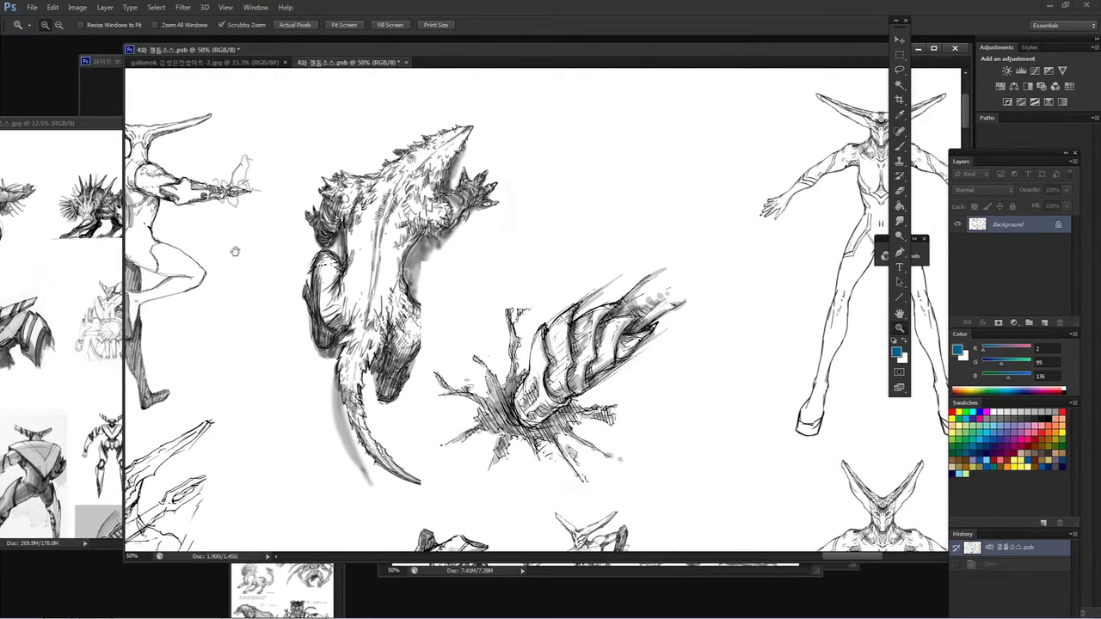
pyautogui.scroll(-2, 438, 253)
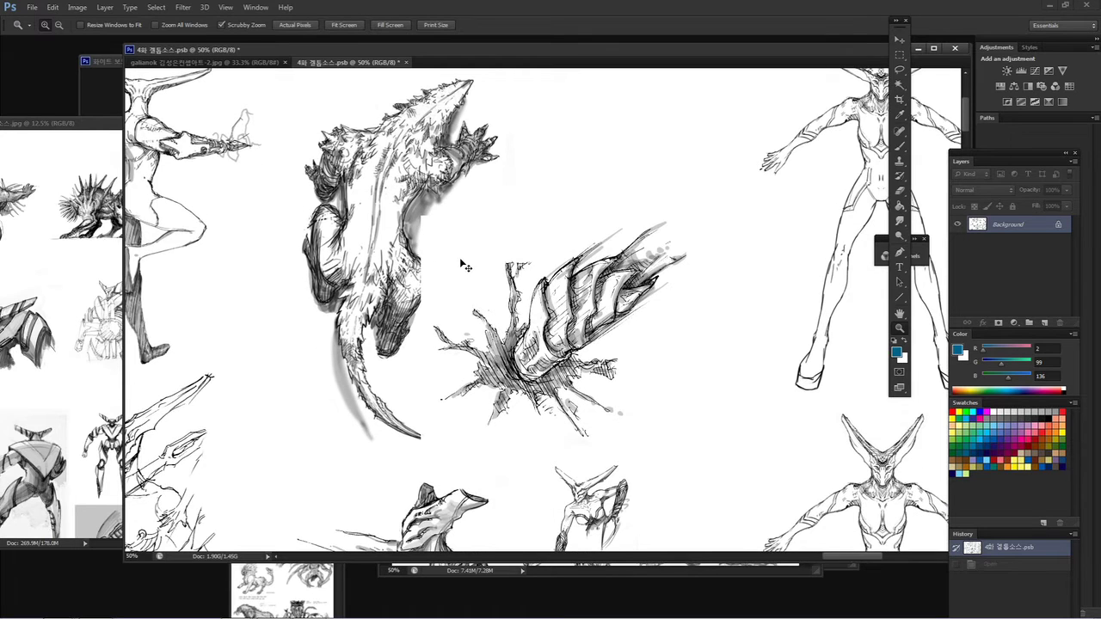
pyautogui.hotkey('ctrl', '-')
pyautogui.moveTo(555, 275); pyautogui.dragTo(224, 277)
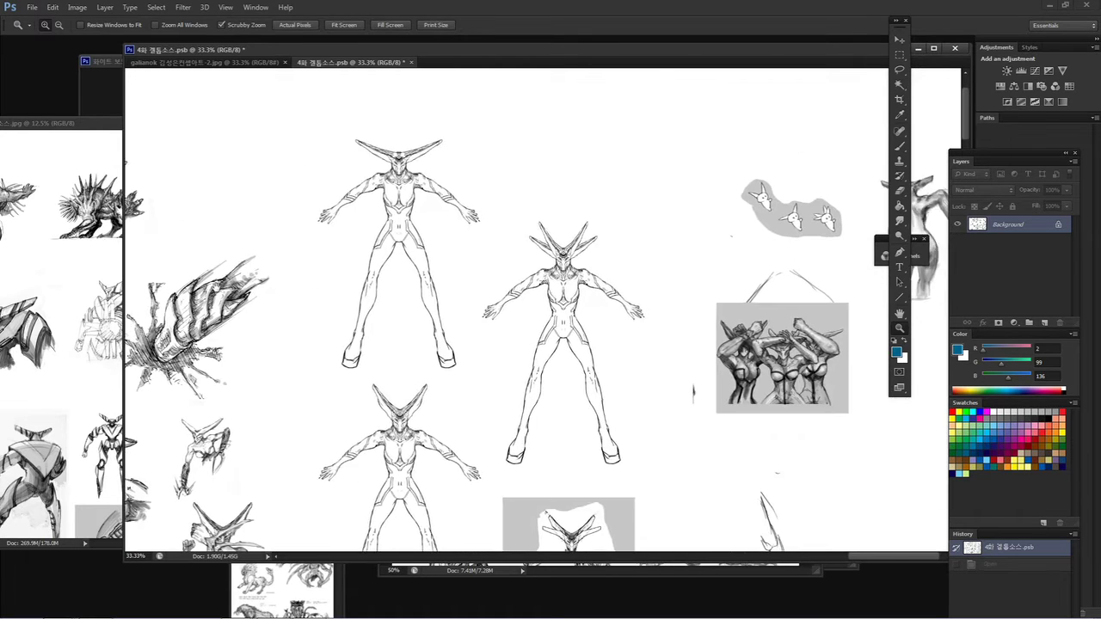
# Step: Examine the three small rabbit doodles on the grey patch at 100% magnification
pyautogui.click(727, 229)
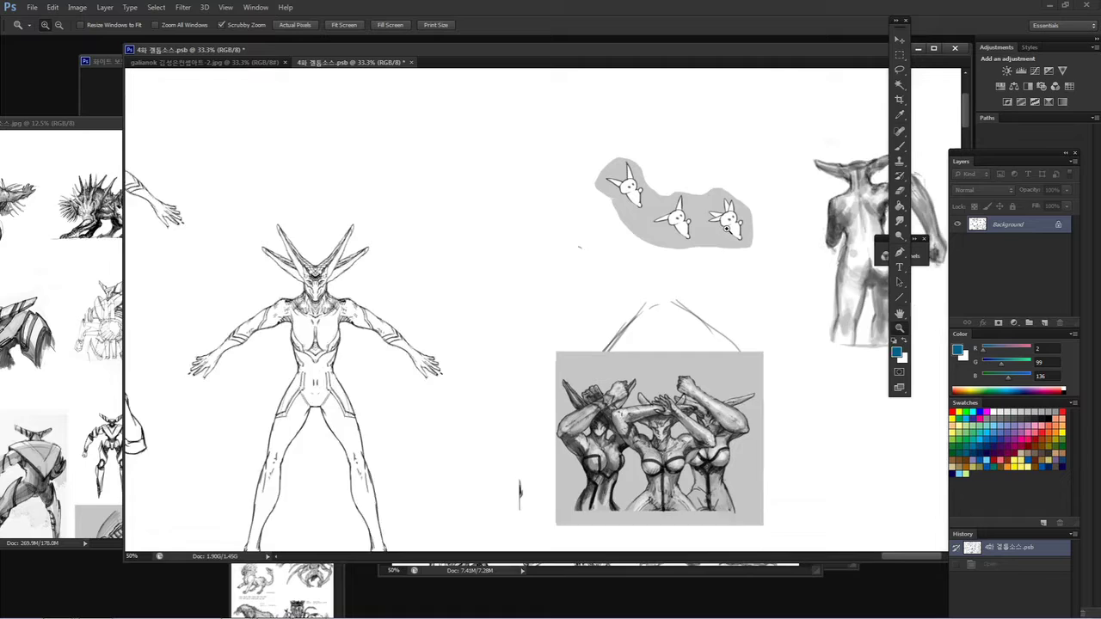
pyautogui.click(728, 229)
pyautogui.click(723, 227)
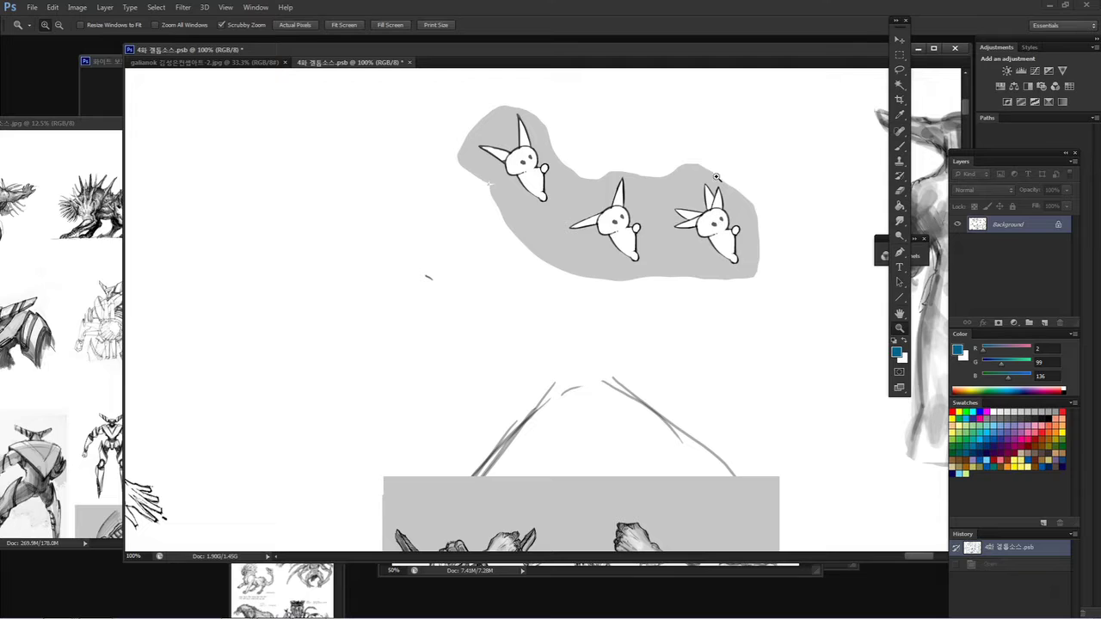
pyautogui.hotkey('ctrl', '-')
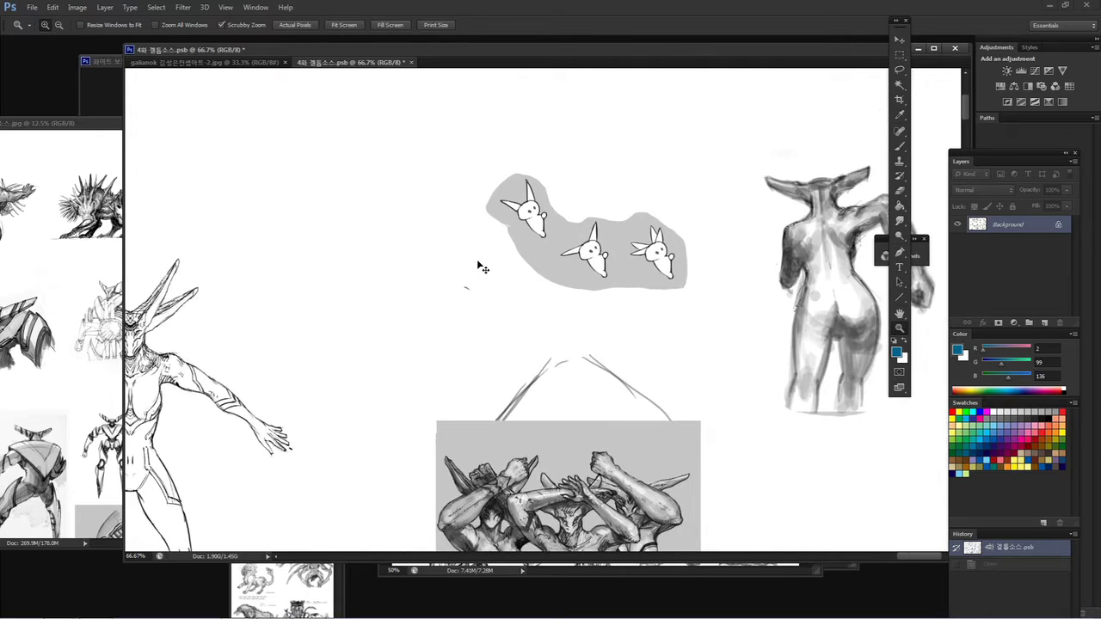
pyautogui.hotkey('ctrl', '-')
# Step: Find the three running long-eared figures on the grey patch near the cloaked torso and examine them at 200% magnification
pyautogui.moveTo(477, 331)
pyautogui.mouseDown()
pyautogui.moveTo(494, 251)
pyautogui.moveTo(525, 280)
pyautogui.moveTo(499, 258)
pyautogui.moveTo(447, 284)
pyautogui.moveTo(624, 358)
pyautogui.moveTo(699, 456)
pyautogui.moveTo(870, 481)
pyautogui.mouseUp()
pyautogui.moveTo(270, 439)
pyautogui.mouseDown()
pyautogui.moveTo(678, 310)
pyautogui.moveTo(440, 265)
pyautogui.mouseUp()
pyautogui.scroll(-2, 441, 268)
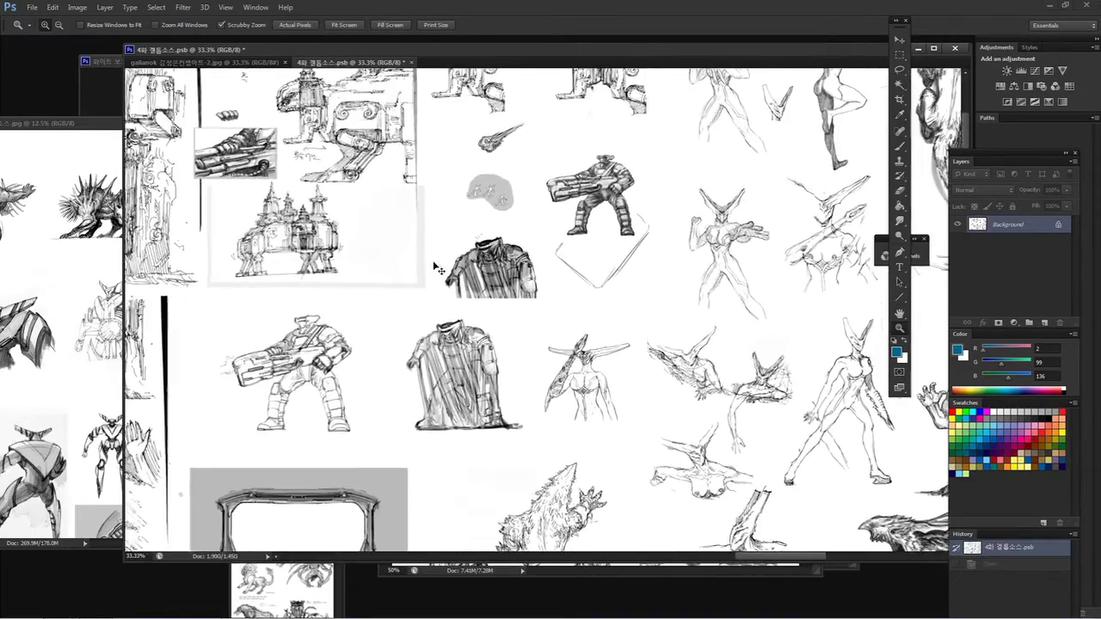
pyautogui.scroll(4, 482, 195)
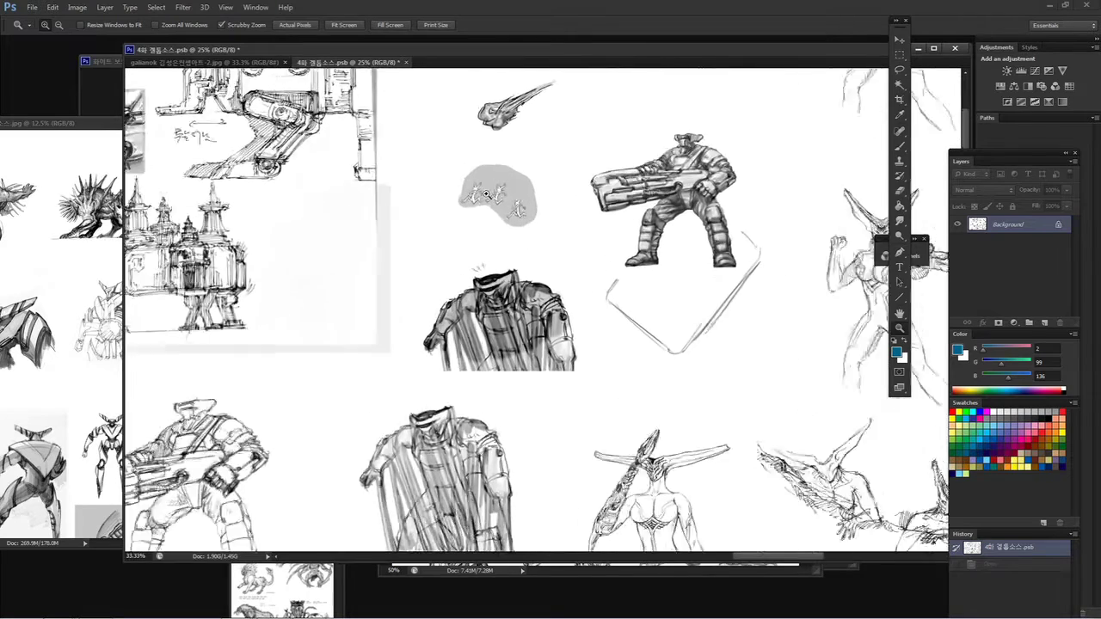
pyautogui.scroll(1, 510, 184)
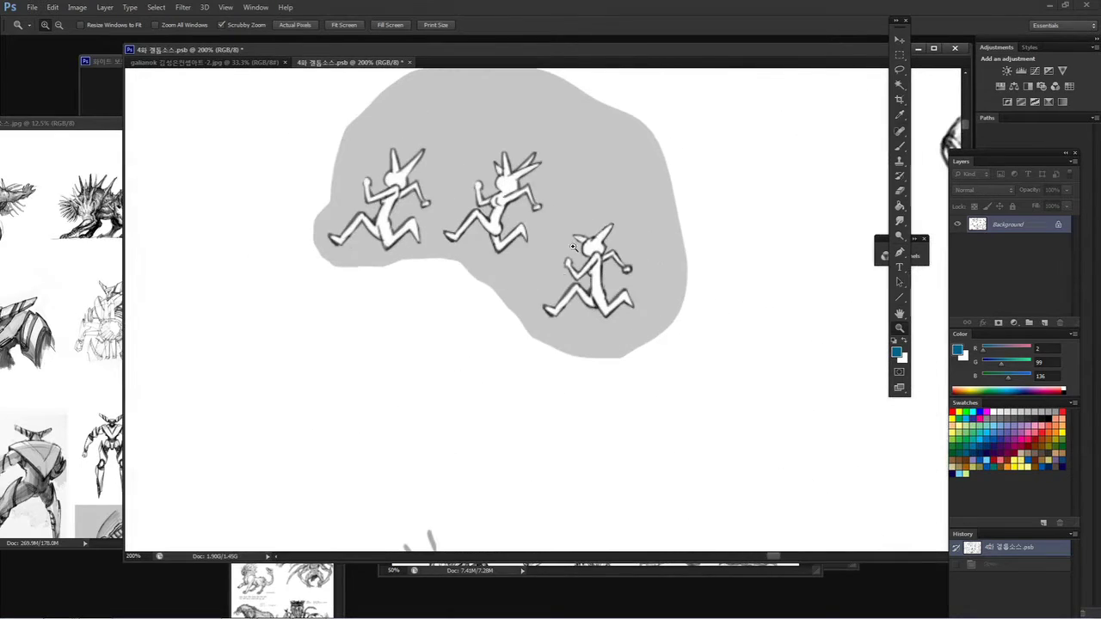
pyautogui.hotkey('ctrl', '-')
pyautogui.hotkey('ctrl', '-')
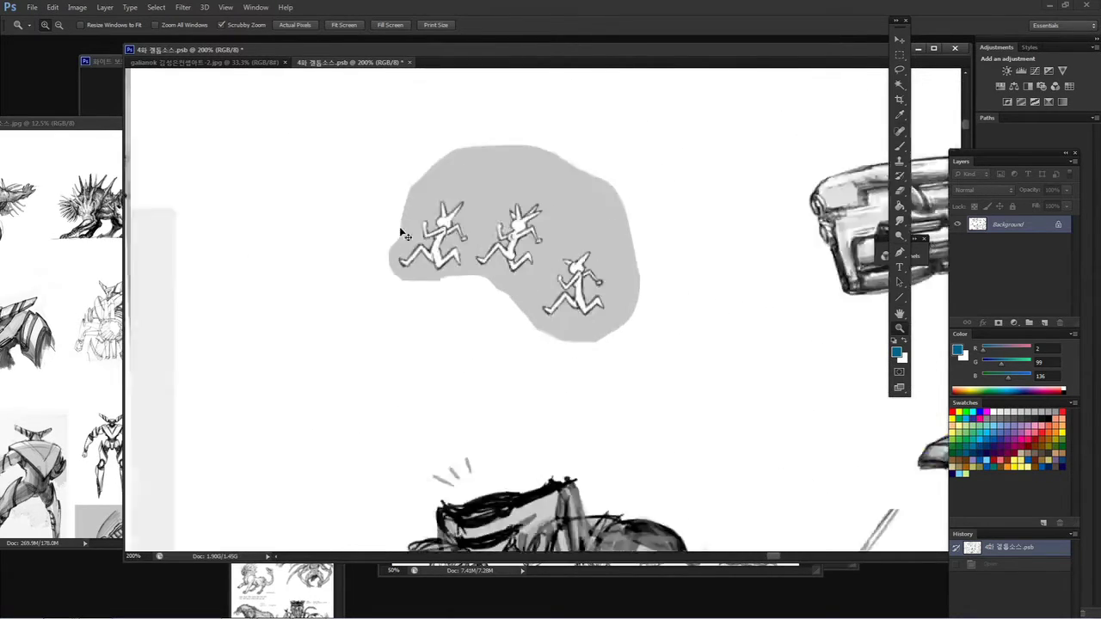
pyautogui.moveTo(625, 311)
pyautogui.mouseDown()
pyautogui.moveTo(530, 232)
pyautogui.moveTo(445, 233)
pyautogui.moveTo(555, 271)
pyautogui.mouseUp()
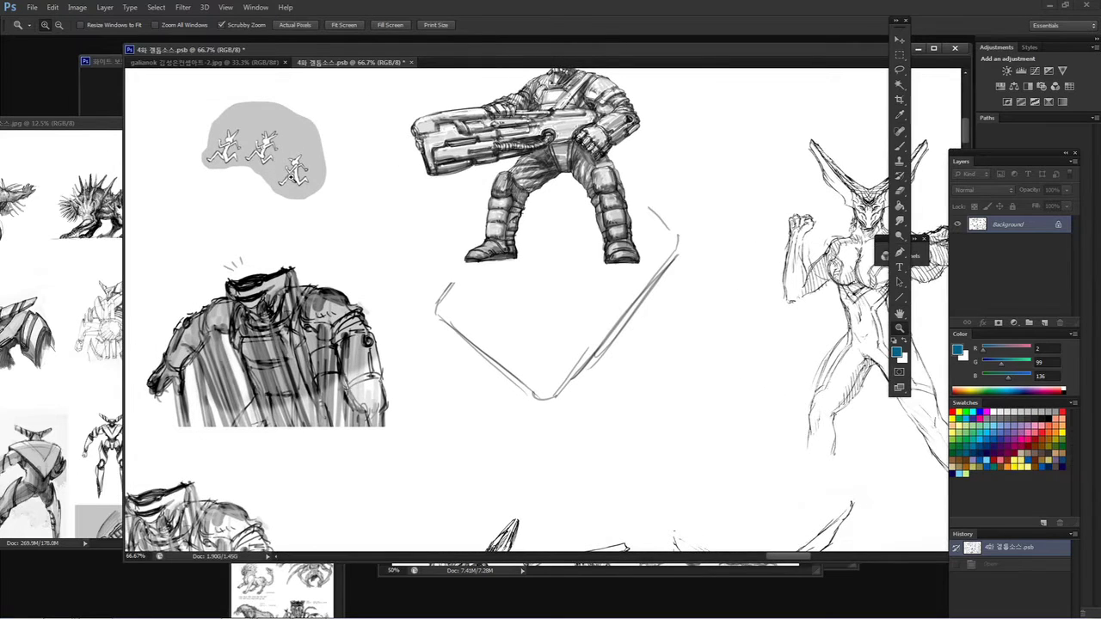
# Step: Examine the armoured gunner with the large cannon alongside the neighbouring cloaked figures and horned character poses
pyautogui.scroll(-1, 291, 177)
pyautogui.moveTo(472, 234); pyautogui.dragTo(295, 227)
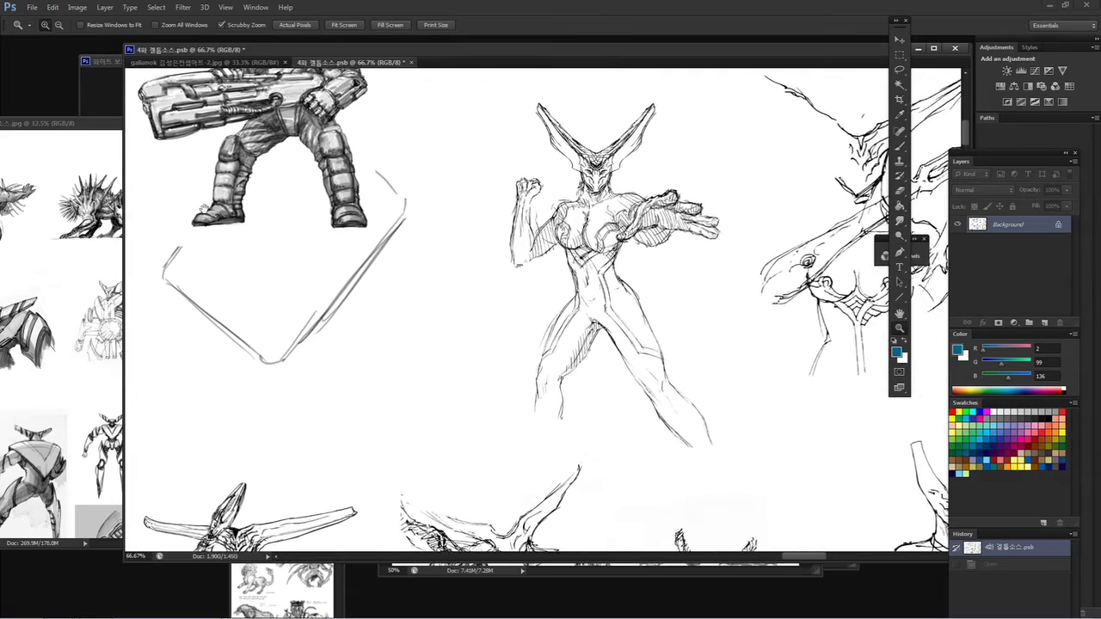
pyautogui.hotkey('ctrl', '-')
pyautogui.hotkey('ctrl', '-')
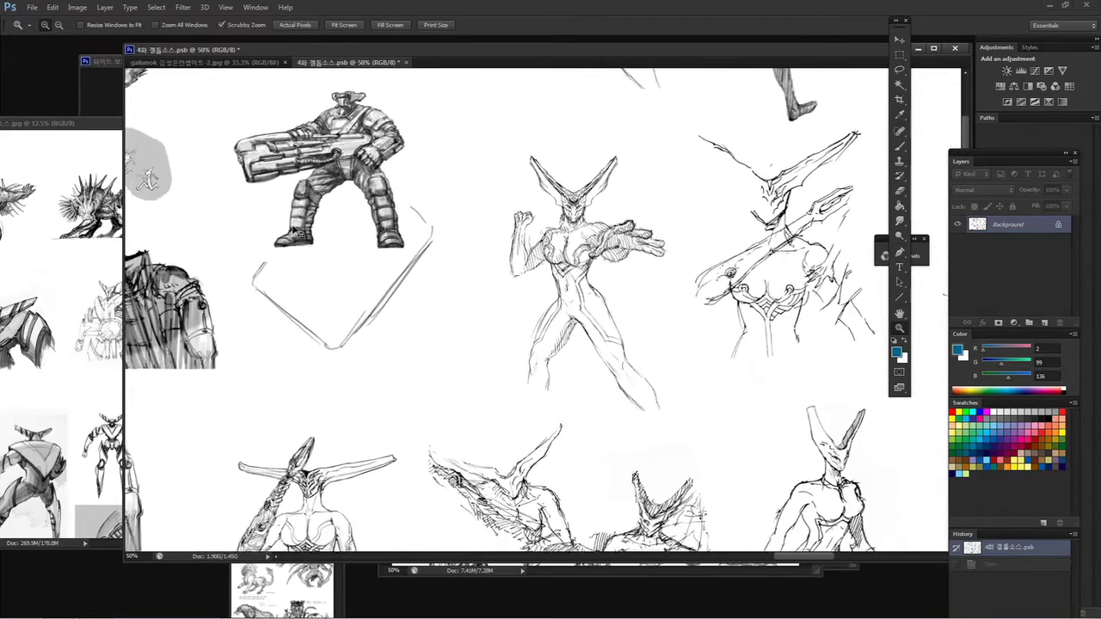
pyautogui.moveTo(405, 301); pyautogui.dragTo(357, 417)
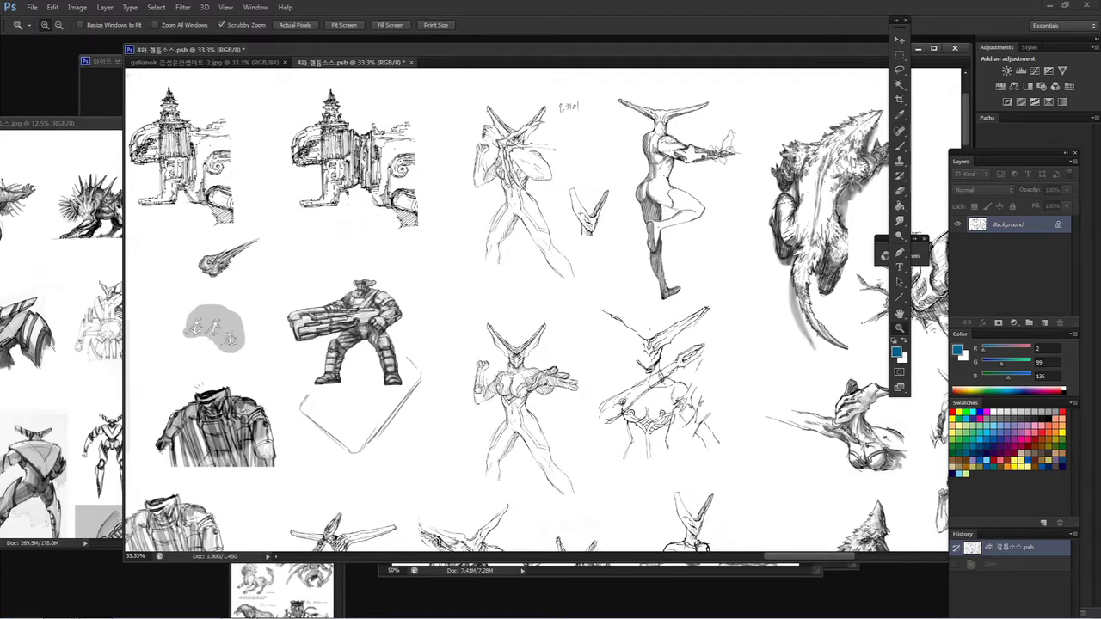
pyautogui.moveTo(478, 390)
pyautogui.mouseDown()
pyautogui.moveTo(460, 382)
pyautogui.moveTo(576, 321)
pyautogui.mouseUp()
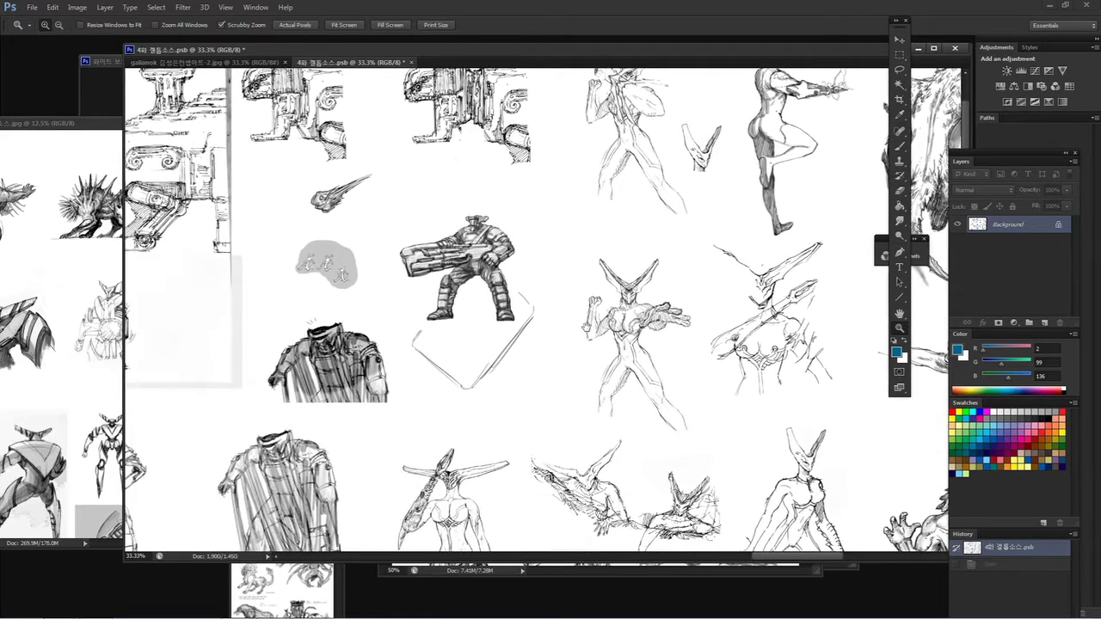
pyautogui.click(485, 268)
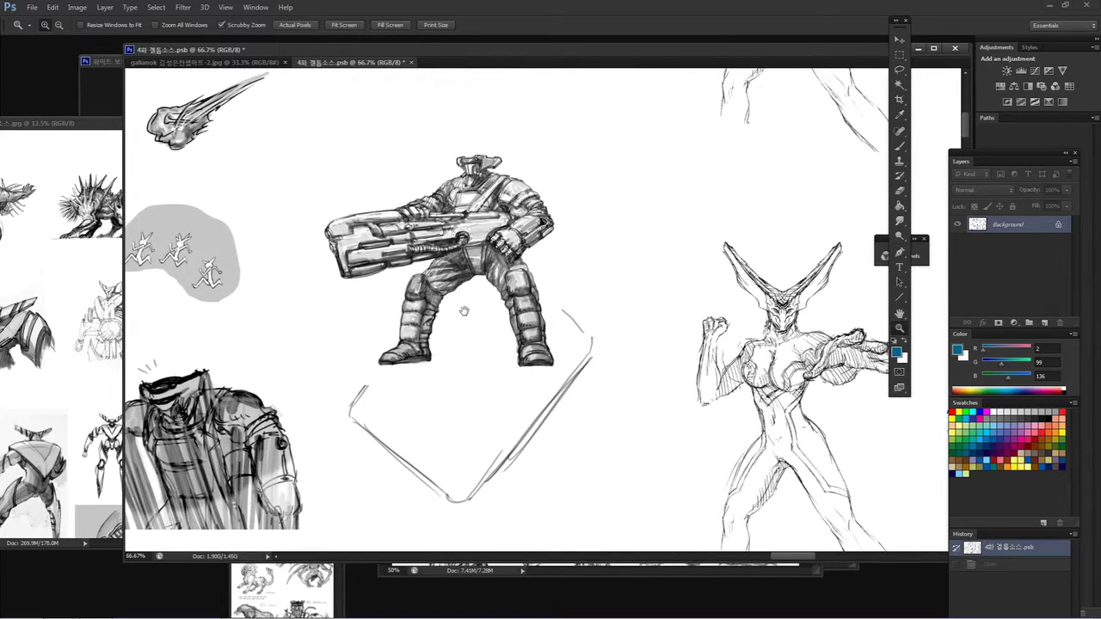
pyautogui.moveTo(464, 311); pyautogui.dragTo(485, 263)
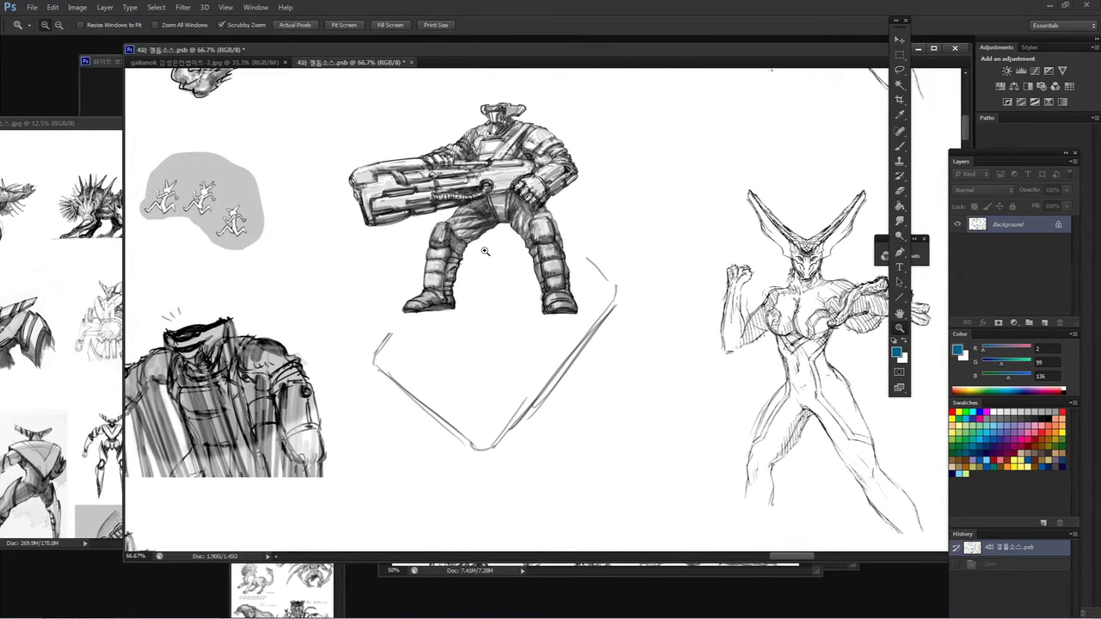
pyautogui.keyDown('alt'); pyautogui.click(487, 260); pyautogui.keyUp('alt')
pyautogui.moveTo(462, 345); pyautogui.dragTo(485, 232)
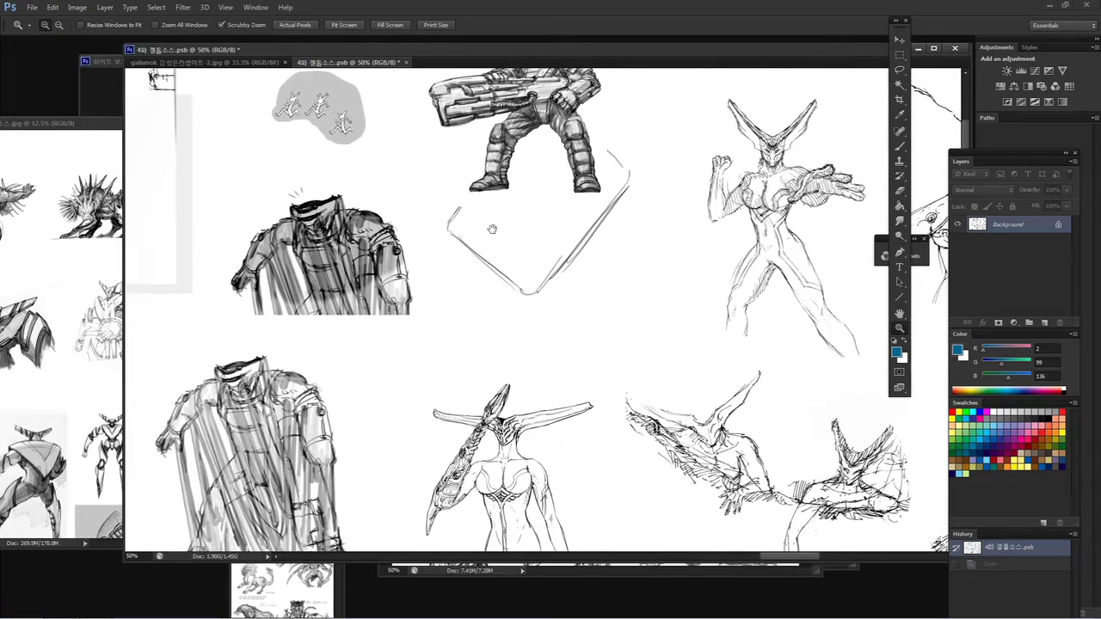
pyautogui.moveTo(533, 291); pyautogui.dragTo(476, 238)
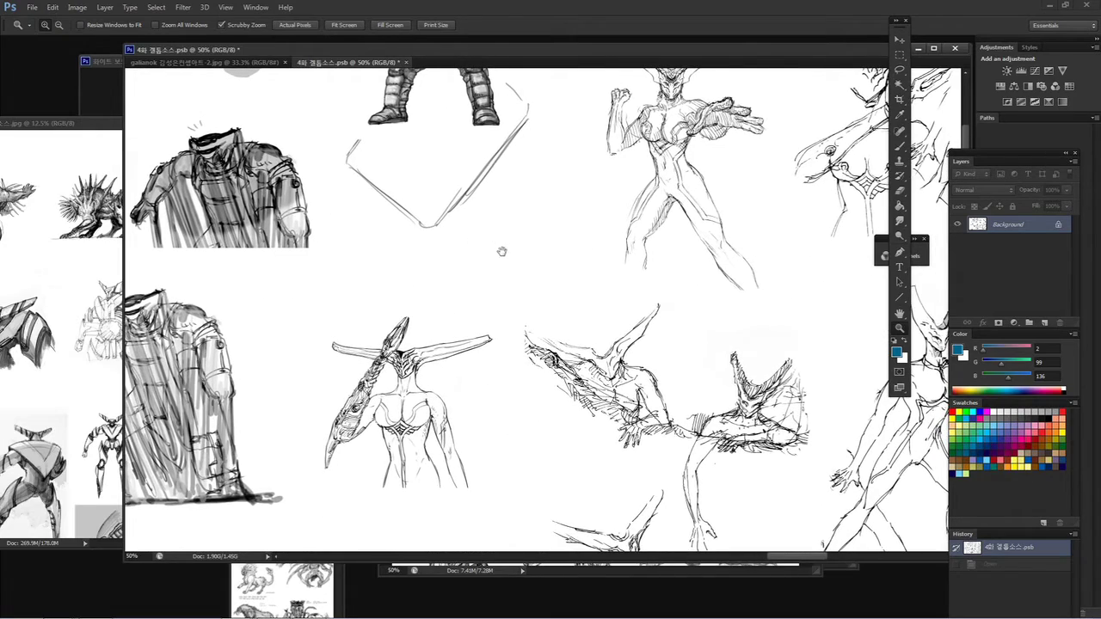
# Step: Examine the horned figure raising a blade-shaped arm in front of its face at 100% magnification
pyautogui.moveTo(535, 288); pyautogui.dragTo(476, 158)
pyautogui.moveTo(465, 273); pyautogui.dragTo(521, 224)
pyautogui.click(362, 216)
pyautogui.click(387, 217)
pyautogui.moveTo(434, 214); pyautogui.dragTo(410, 226)
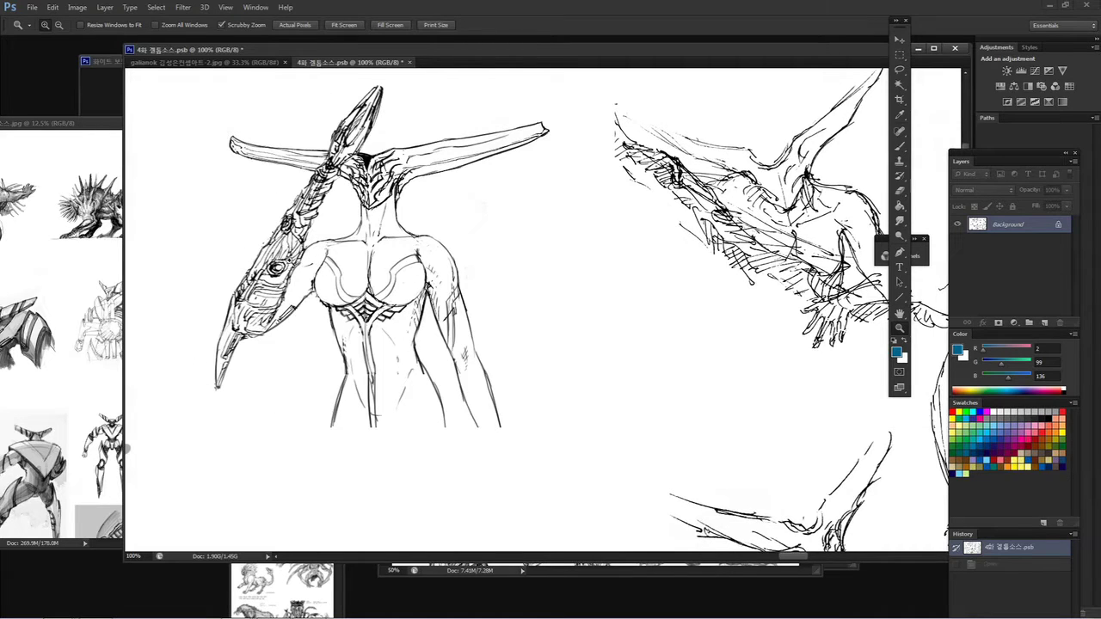
pyautogui.hotkey('ctrl', '-')
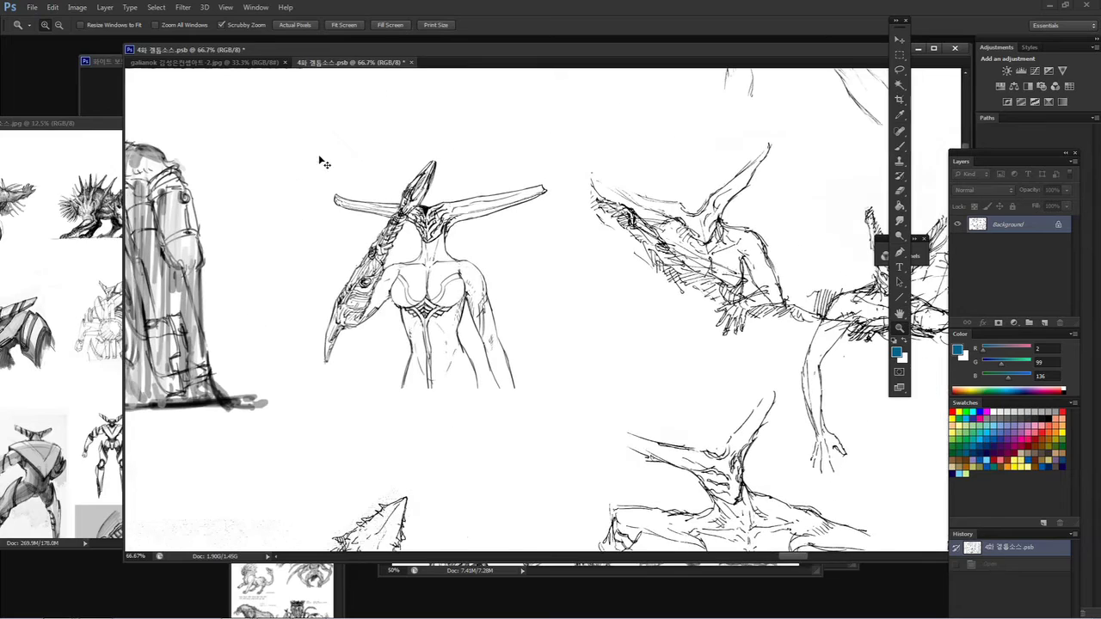
# Step: Examine the horned figure with the blade-shaped arm alongside the neighbouring reclining and leaning horned torsos at 66.7% magnification
pyautogui.moveTo(412, 346); pyautogui.dragTo(366, 361)
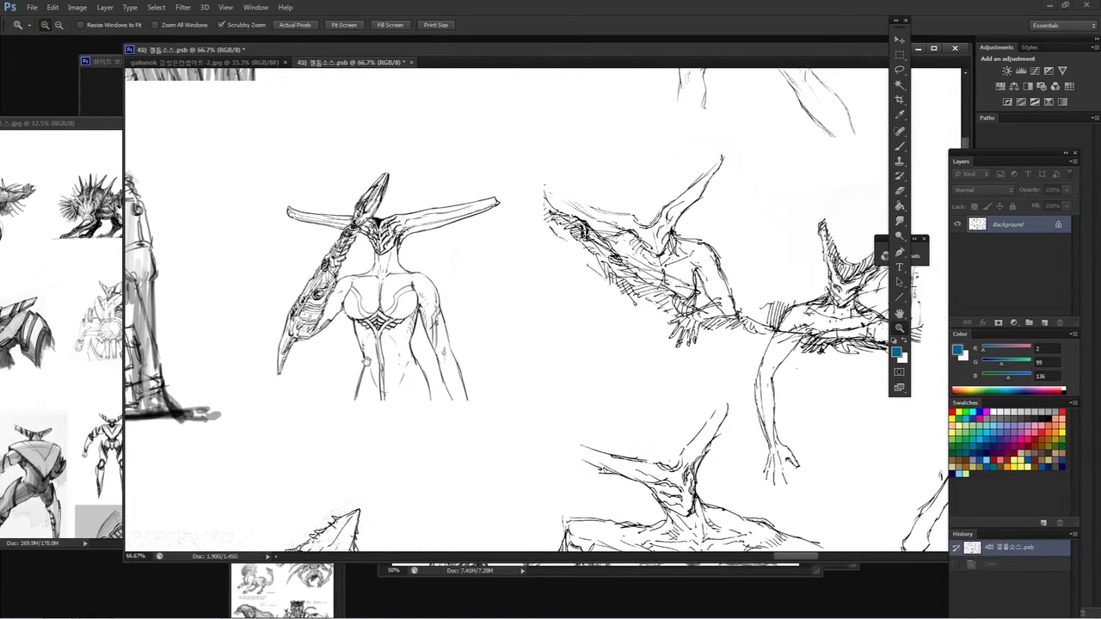
pyautogui.moveTo(432, 362); pyautogui.dragTo(318, 292)
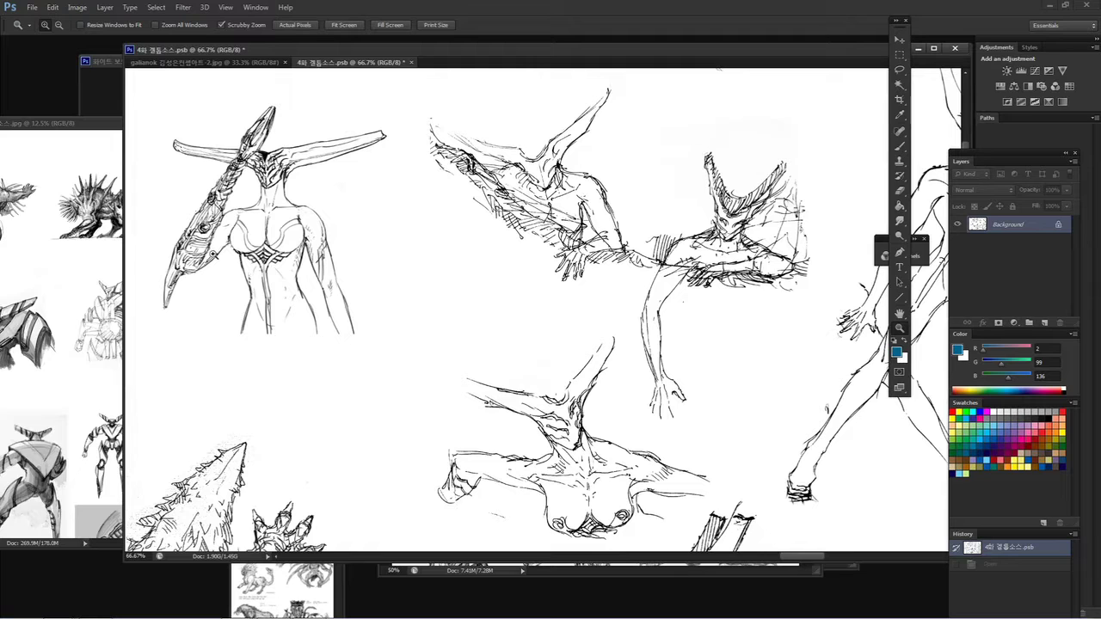
pyautogui.scroll(-2, 221, 278)
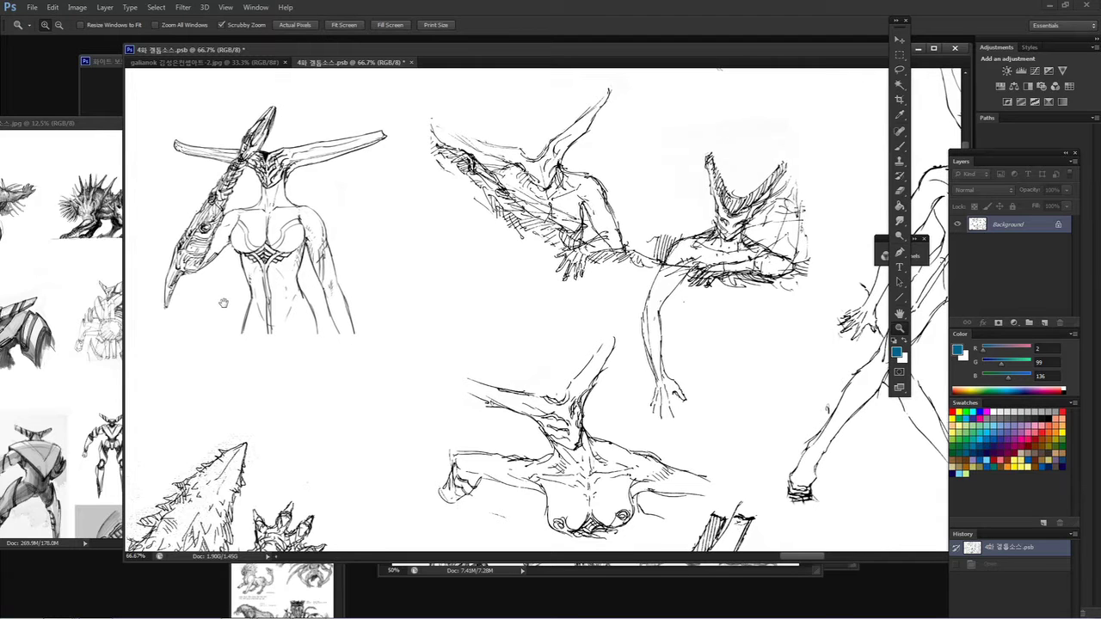
pyautogui.moveTo(395, 273); pyautogui.dragTo(388, 270)
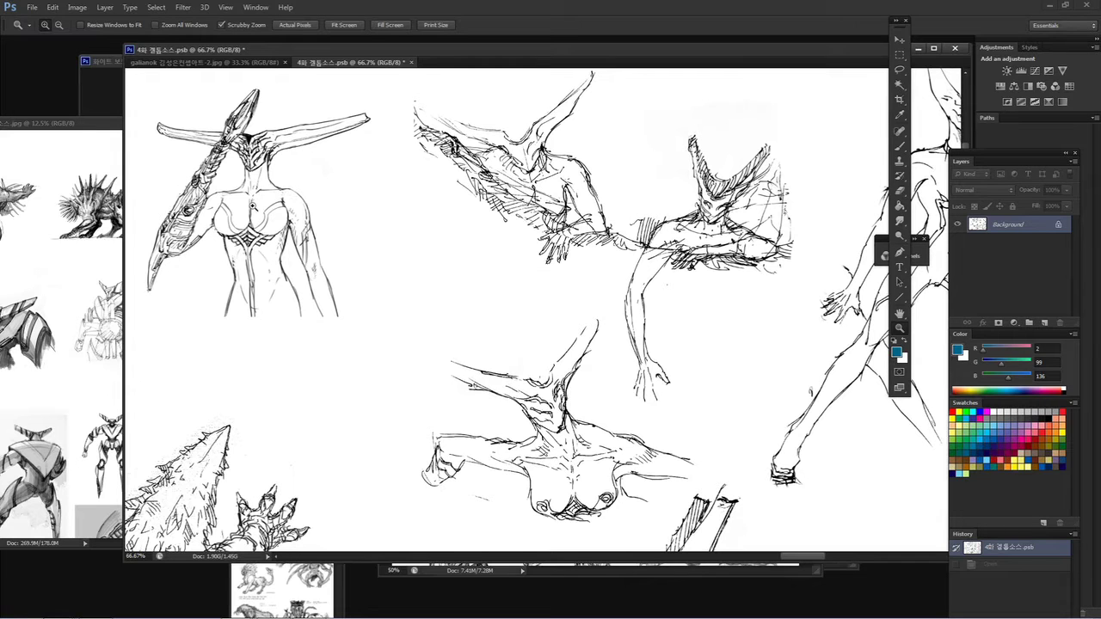
pyautogui.moveTo(256, 215); pyautogui.dragTo(351, 220)
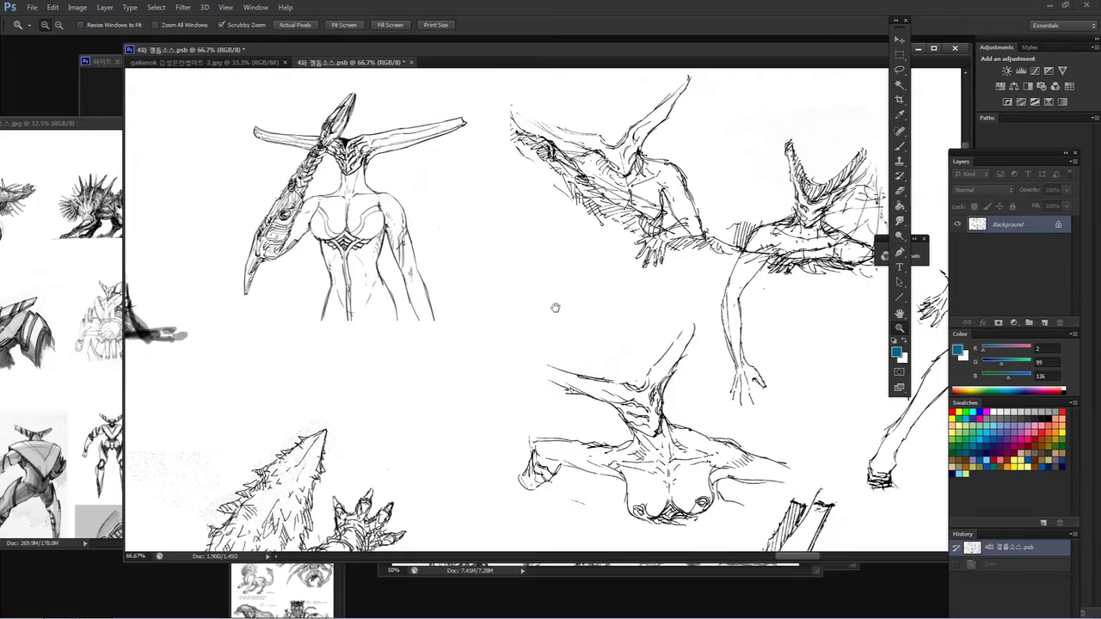
# Step: Examine the spiky creature's back, the horned figure with outstretched arms and the limb studies beside it at 66.7% magnification
pyautogui.moveTo(557, 315); pyautogui.dragTo(539, 183)
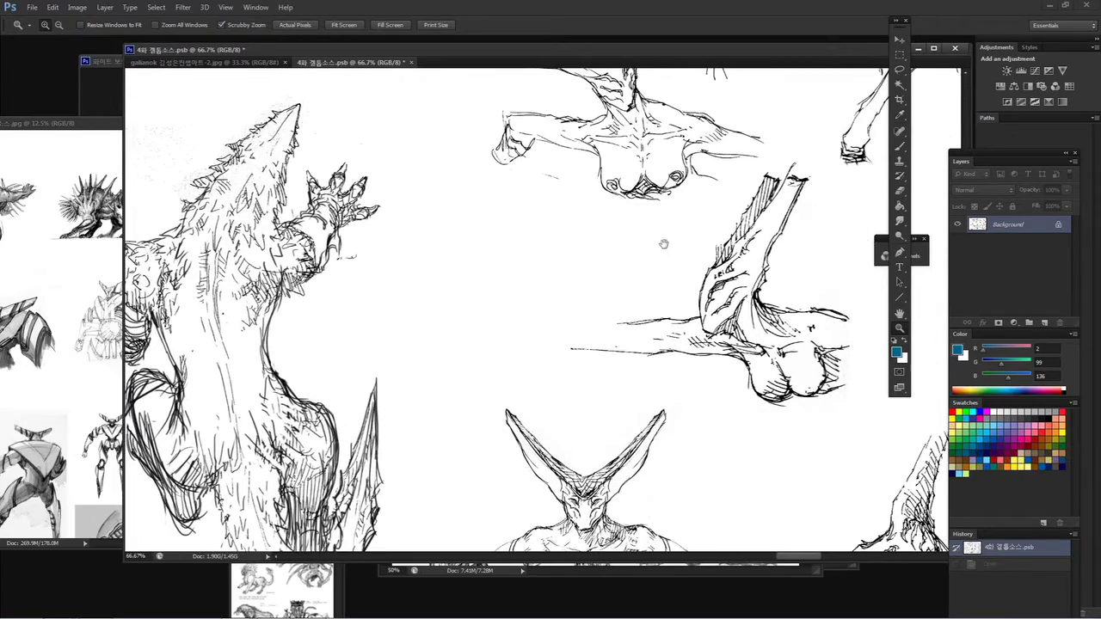
pyautogui.moveTo(663, 245); pyautogui.dragTo(278, 275)
pyautogui.moveTo(247, 481)
pyautogui.mouseDown()
pyautogui.moveTo(299, 310)
pyautogui.moveTo(368, 232)
pyautogui.mouseUp()
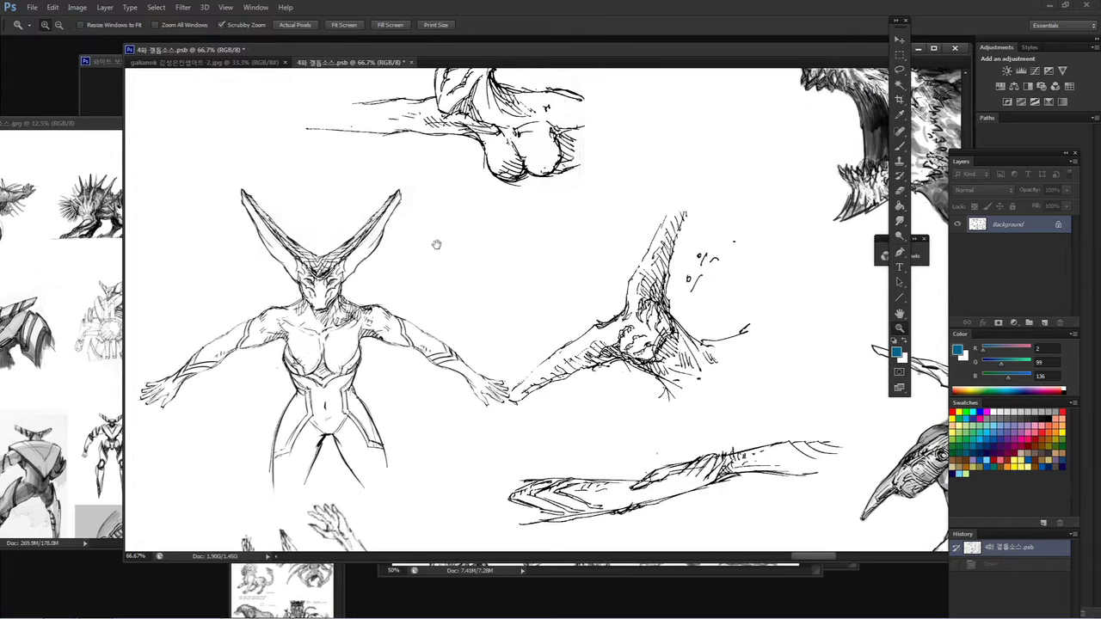
pyautogui.moveTo(445, 243); pyautogui.dragTo(435, 319)
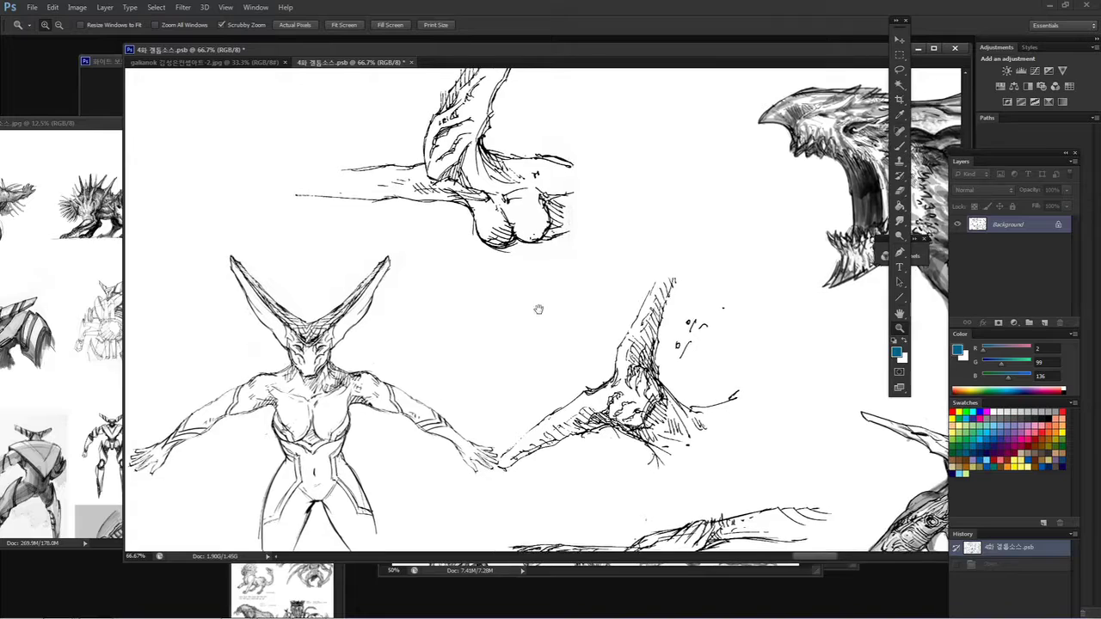
pyautogui.moveTo(637, 388); pyautogui.dragTo(594, 297)
pyautogui.moveTo(480, 333)
pyautogui.mouseDown()
pyautogui.moveTo(490, 228)
pyautogui.moveTo(420, 304)
pyautogui.mouseUp()
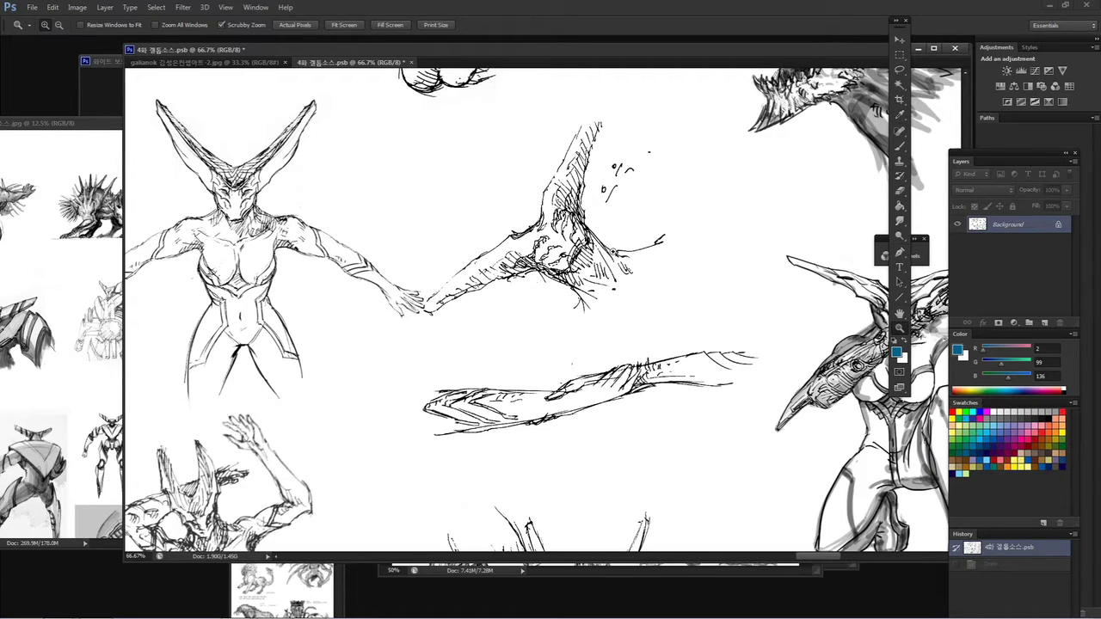
# Step: Examine the kneeling horned figure holding its blade arm across its chest
pyautogui.moveTo(637, 245); pyautogui.dragTo(246, 241)
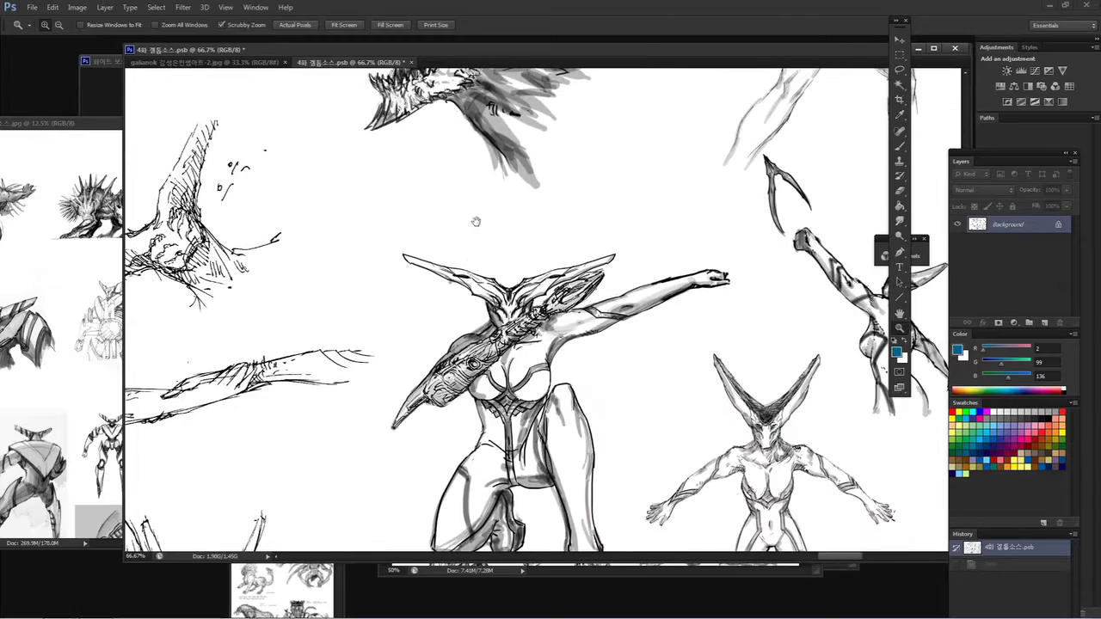
pyautogui.moveTo(474, 221); pyautogui.dragTo(354, 118)
pyautogui.moveTo(529, 389)
pyautogui.mouseDown()
pyautogui.moveTo(383, 230)
pyautogui.moveTo(406, 210)
pyautogui.moveTo(440, 281)
pyautogui.moveTo(432, 276)
pyautogui.mouseUp()
# Step: Find the grey four-legged creature with the hanging trunk below the horned poses and view it at 50% magnification
pyautogui.keyDown('alt'); pyautogui.click(434, 282); pyautogui.keyUp('alt')
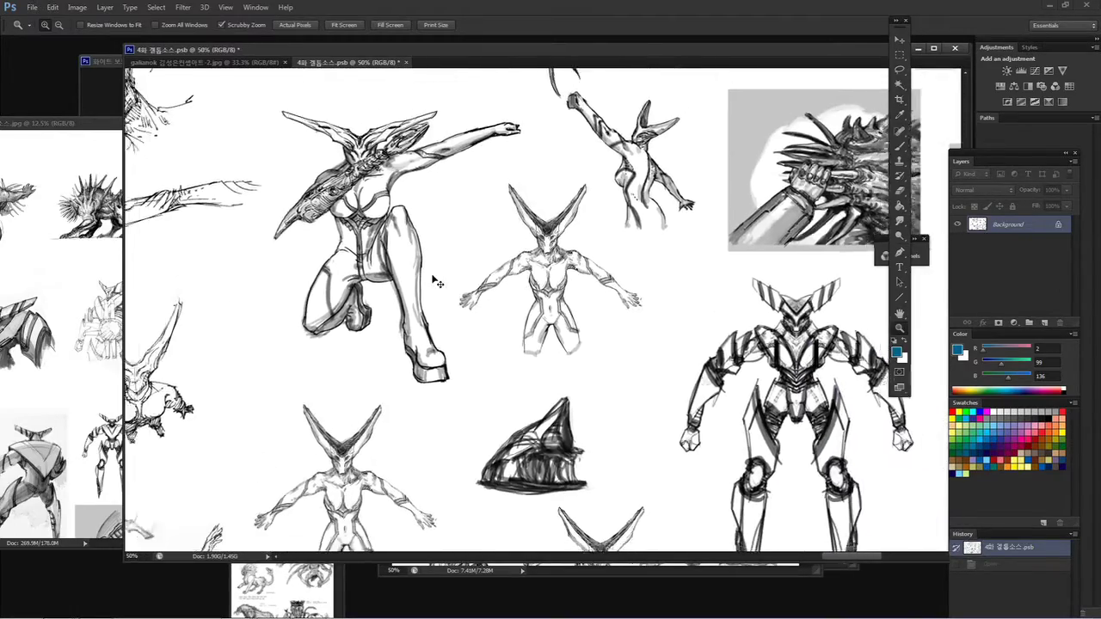
pyautogui.keyDown('alt'); pyautogui.click(434, 282); pyautogui.keyUp('alt')
pyautogui.moveTo(455, 351); pyautogui.dragTo(498, 241)
pyautogui.moveTo(477, 311); pyautogui.dragTo(425, 212)
pyautogui.moveTo(421, 358); pyautogui.dragTo(417, 251)
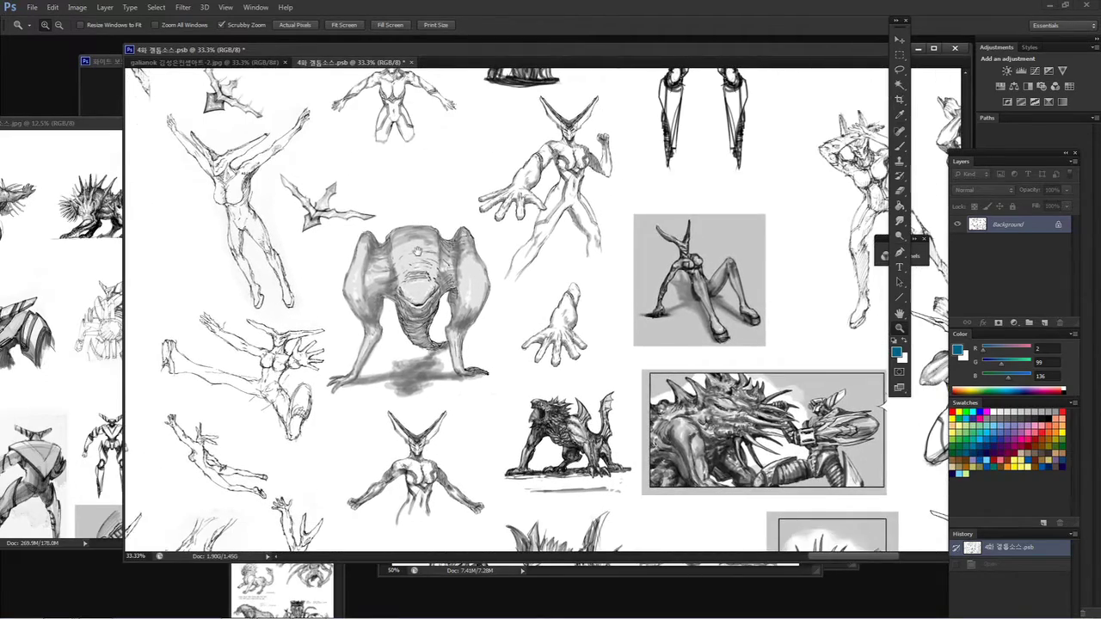
pyautogui.click(437, 294)
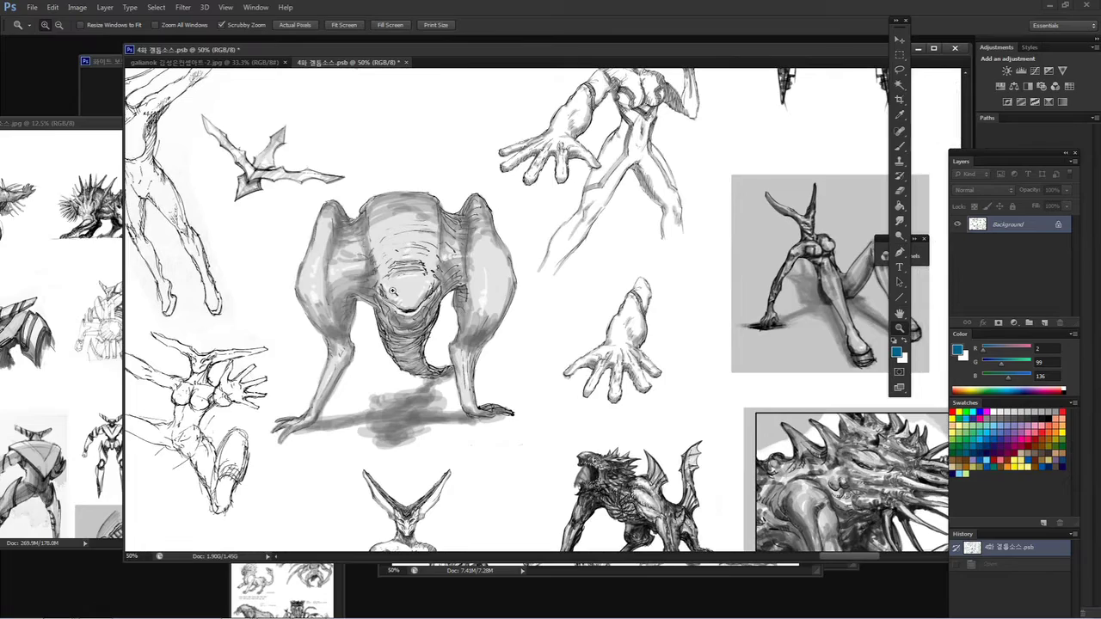
# Step: Move the overlapping image windows aside and bring the fantasy creature sheet with the rearing, many-legged serpent to the front
pyautogui.moveTo(435, 56); pyautogui.dragTo(840, 98)
pyautogui.moveTo(653, 53); pyautogui.dragTo(366, 95)
pyautogui.moveTo(576, 55); pyautogui.dragTo(155, 283)
pyautogui.click(619, 81)
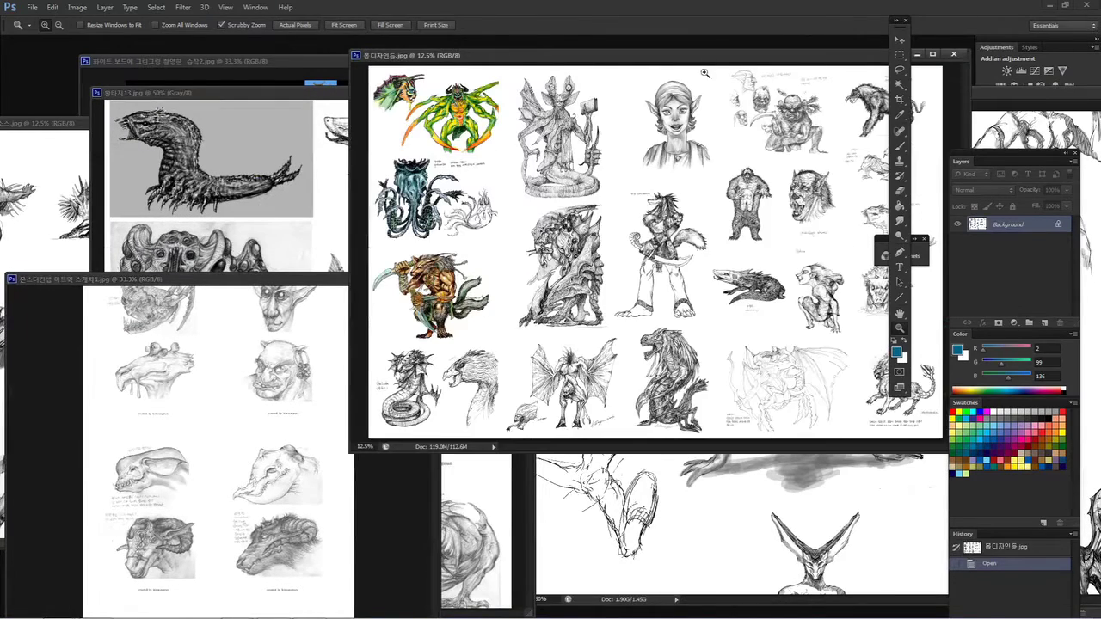
pyautogui.moveTo(723, 62); pyautogui.dragTo(176, 368)
pyautogui.click(287, 196)
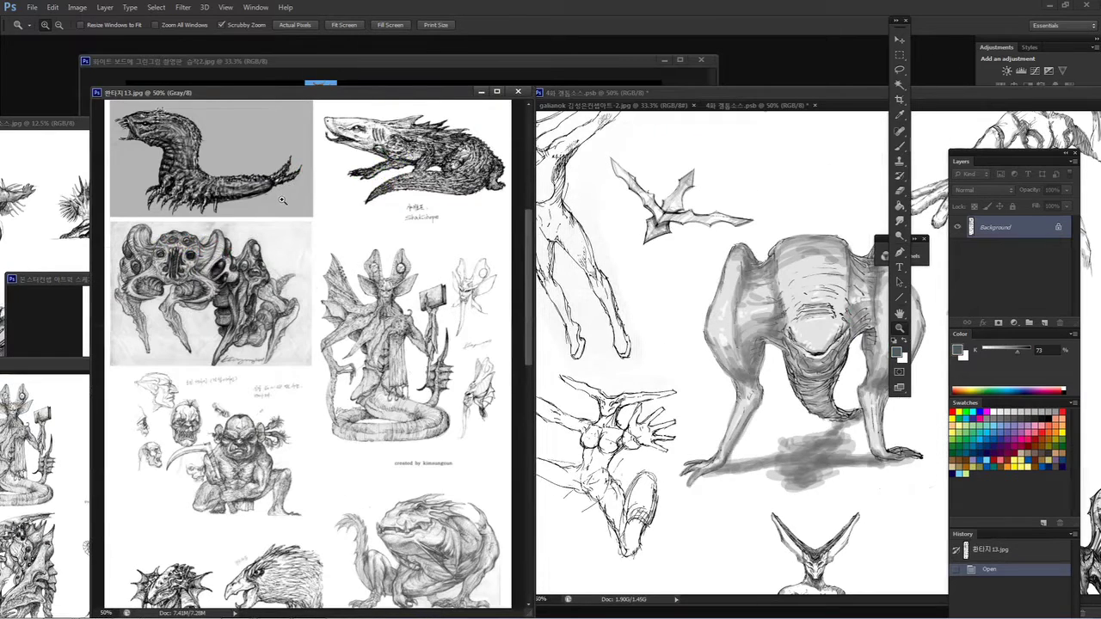
# Step: Shift the large concept sheet aside, move the dragon and monster sketch sheet into the open and show its wide-mouthed beast at 66.7%
pyautogui.moveTo(640, 100); pyautogui.dragTo(866, 125)
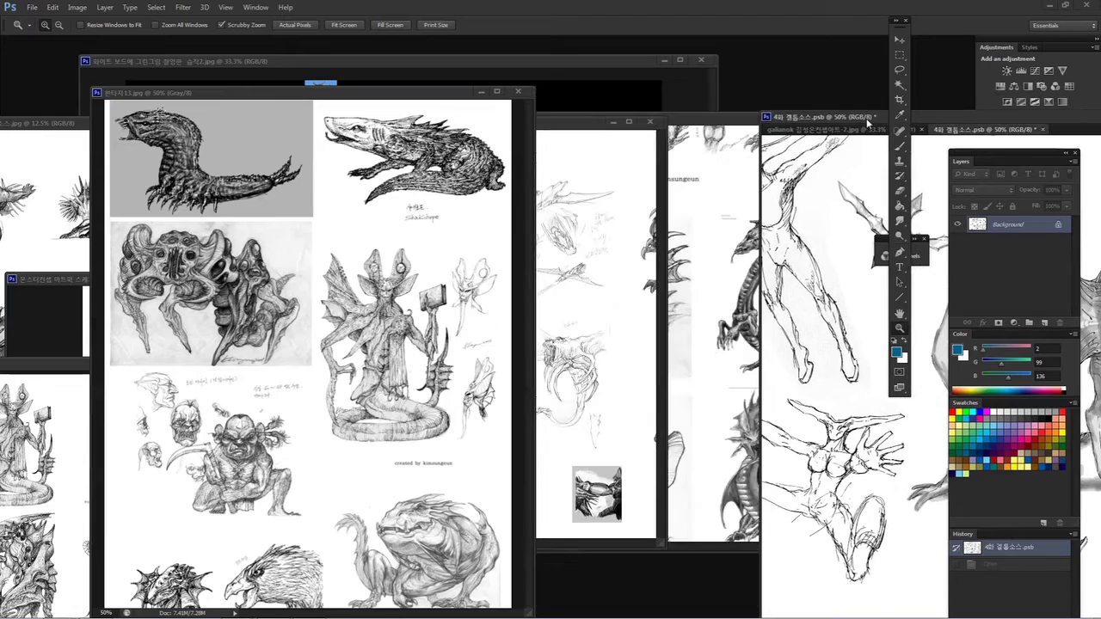
pyautogui.click(697, 211)
pyautogui.moveTo(680, 127); pyautogui.dragTo(314, 52)
pyautogui.click(192, 215)
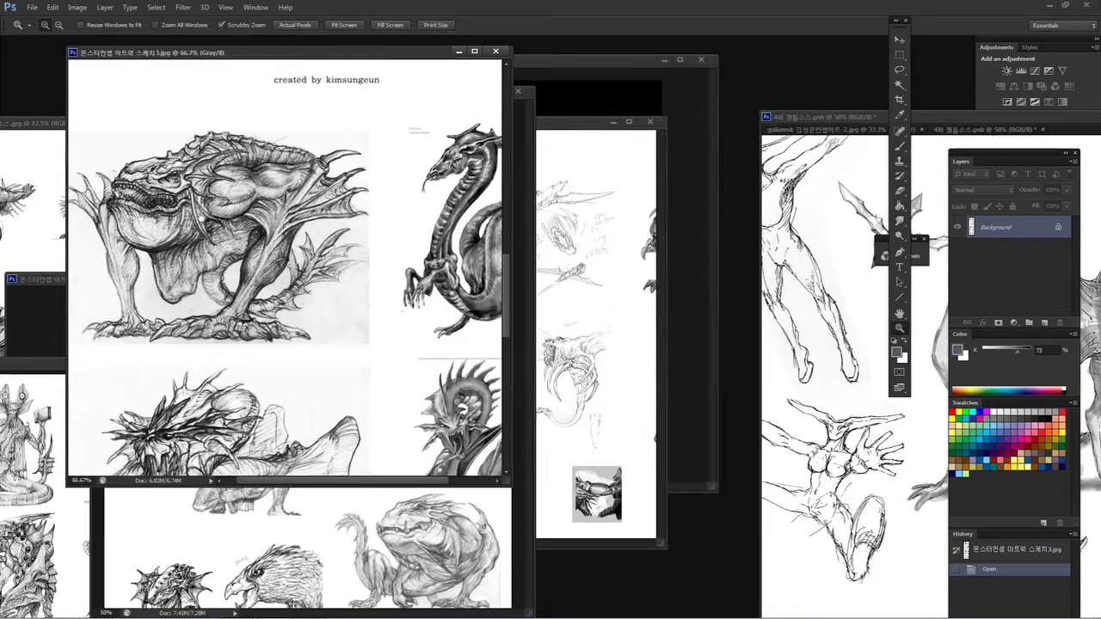
pyautogui.moveTo(302, 208); pyautogui.dragTo(325, 201)
# Step: Place the large concept sheet beside the wide-mouthed beast and examine its trunk creature at 100% and 66.7% magnification for comparison
pyautogui.moveTo(774, 129); pyautogui.dragTo(370, 108)
pyautogui.moveTo(600, 350); pyautogui.dragTo(638, 299)
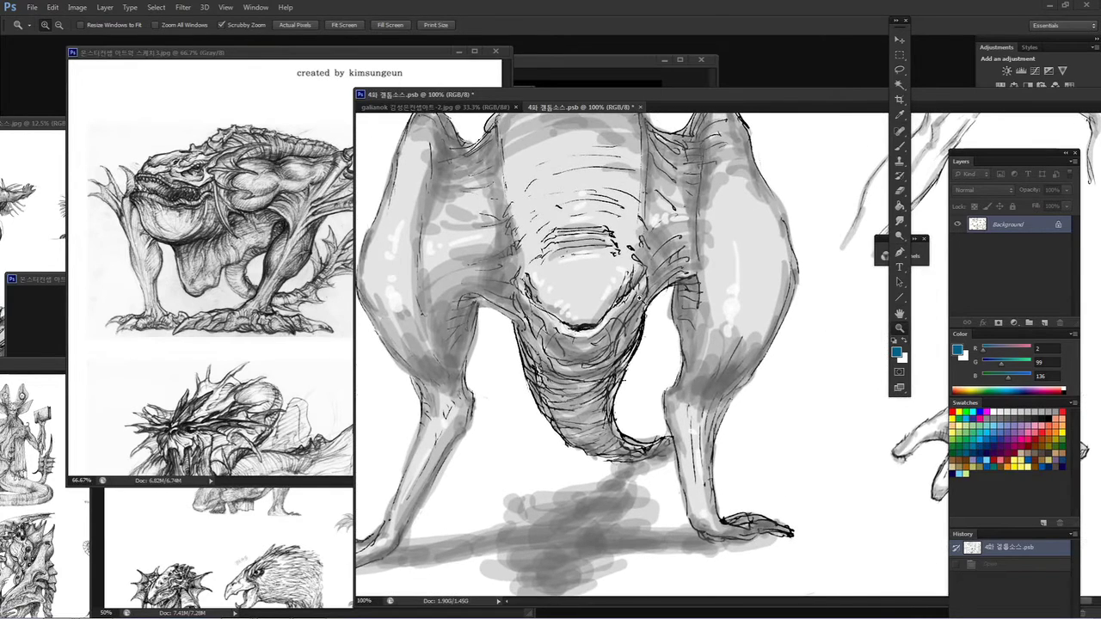
pyautogui.hotkey('ctrl', '-')
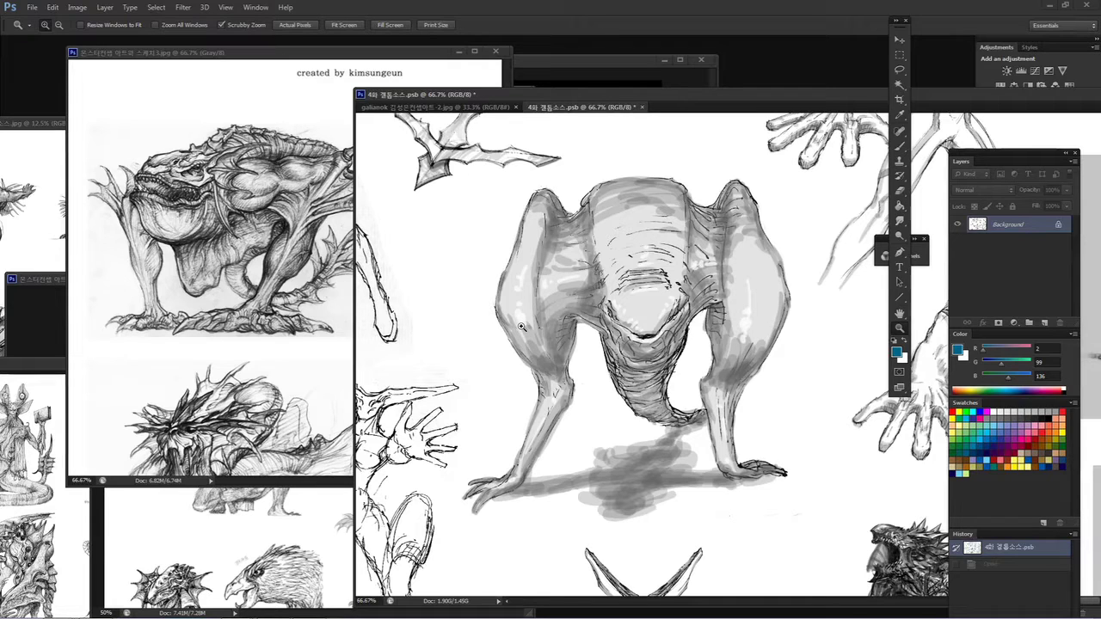
pyautogui.moveTo(531, 366); pyautogui.dragTo(512, 244)
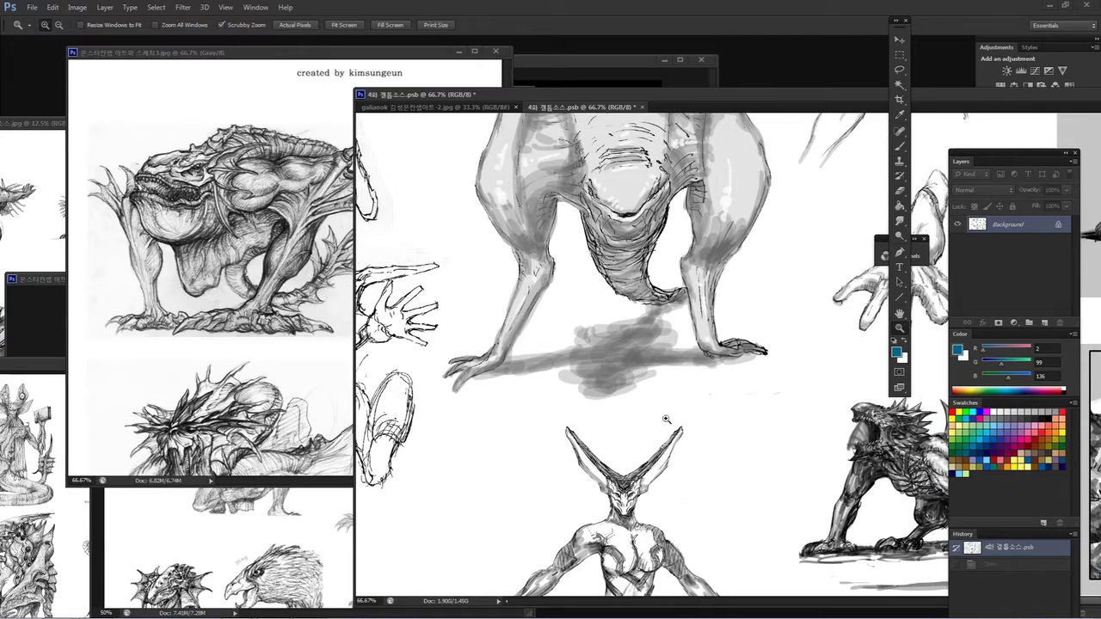
pyautogui.moveTo(616, 251); pyautogui.dragTo(618, 347)
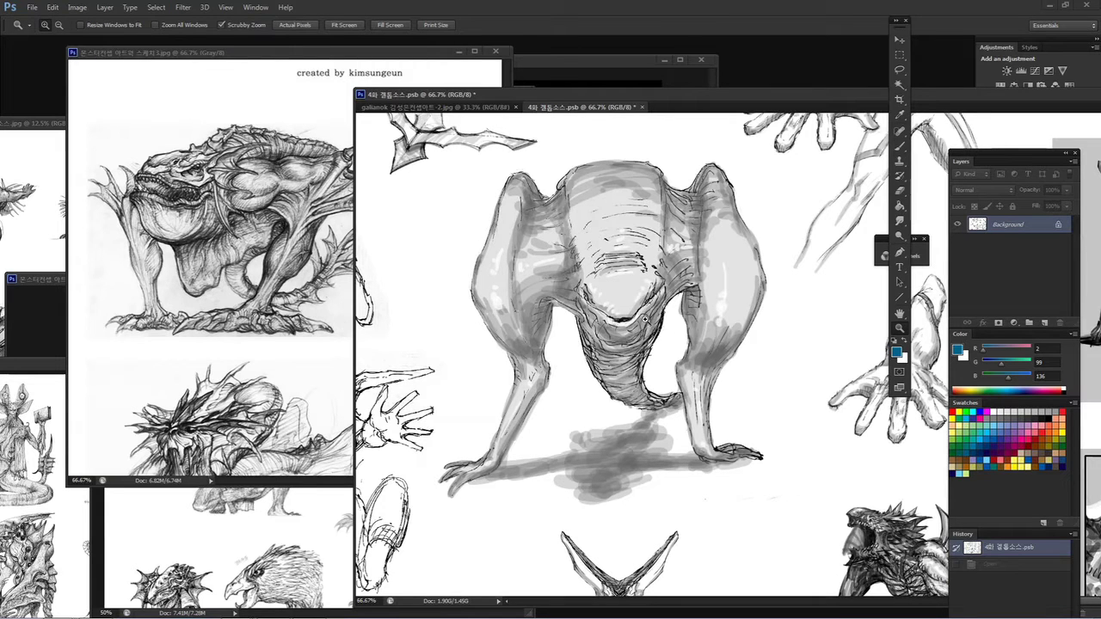
# Step: Find the winged four-legged beasts below the trunk creature and examine them at 50% magnification
pyautogui.hotkey('ctrl', '-')
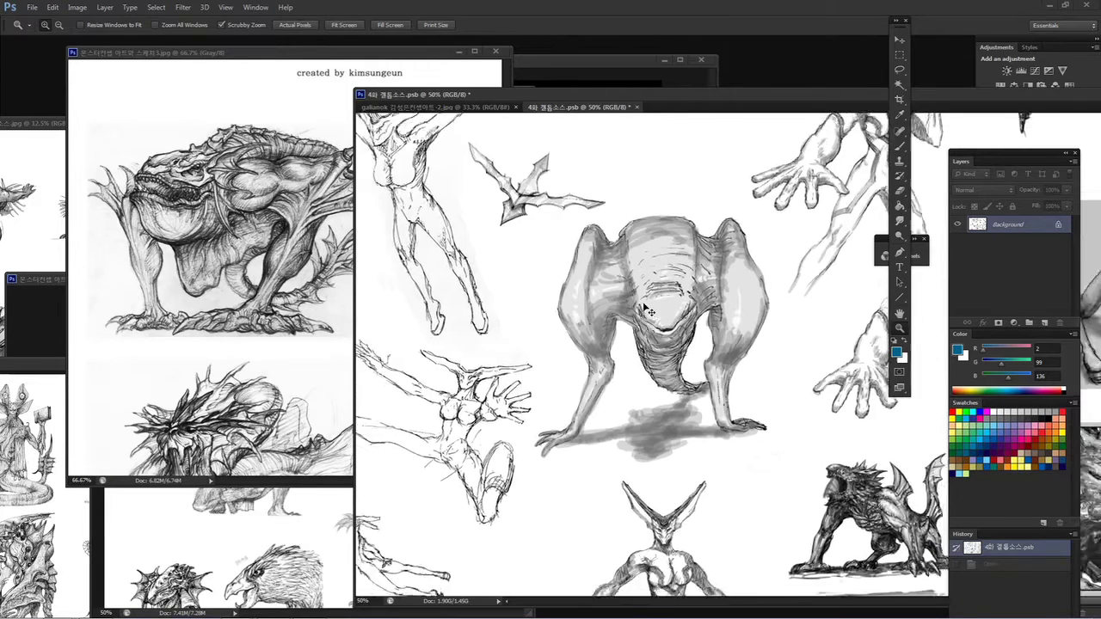
pyautogui.hotkey('ctrl', '-')
pyautogui.moveTo(683, 301)
pyautogui.mouseDown()
pyautogui.moveTo(588, 330)
pyautogui.moveTo(593, 301)
pyautogui.moveTo(607, 309)
pyautogui.mouseUp()
pyautogui.moveTo(589, 356); pyautogui.dragTo(621, 139)
pyautogui.click(643, 156)
pyautogui.moveTo(660, 196); pyautogui.dragTo(648, 273)
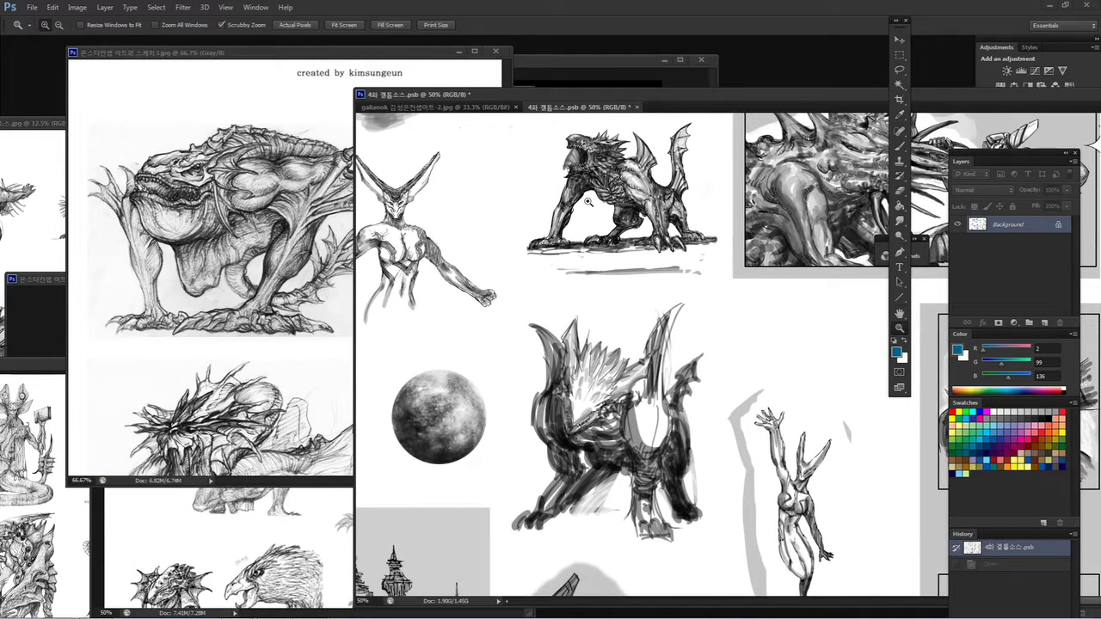
# Step: Examine the temple and horned beast on grey patches, plus the nearby masked horned figures, at 50% magnification
pyautogui.moveTo(577, 331); pyautogui.dragTo(682, 260)
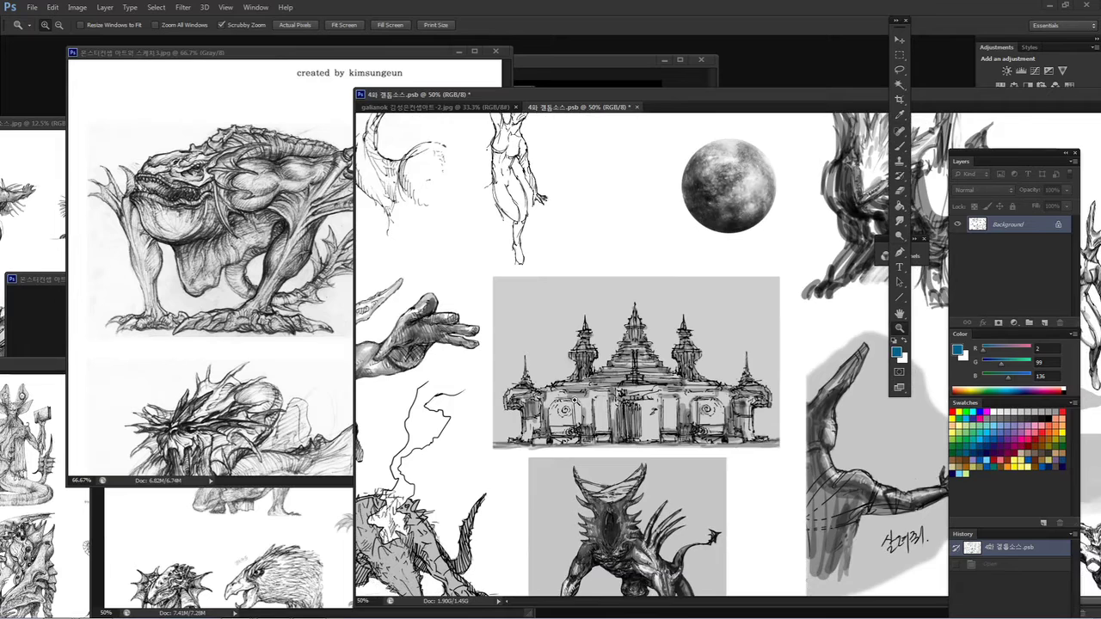
pyautogui.moveTo(577, 401); pyautogui.dragTo(699, 248)
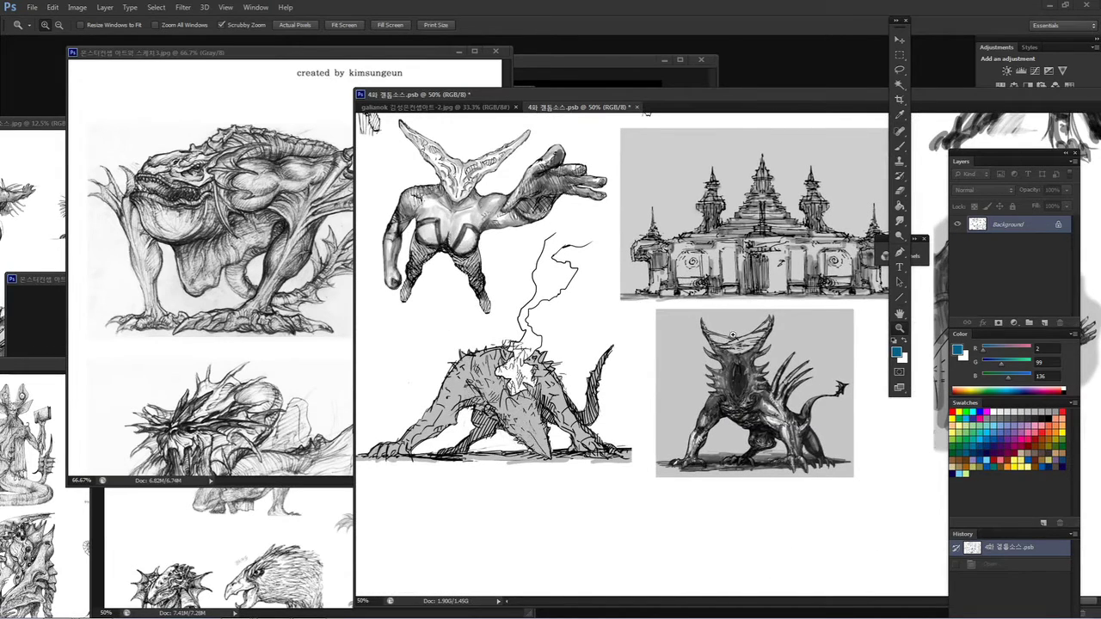
pyautogui.moveTo(562, 296); pyautogui.dragTo(787, 346)
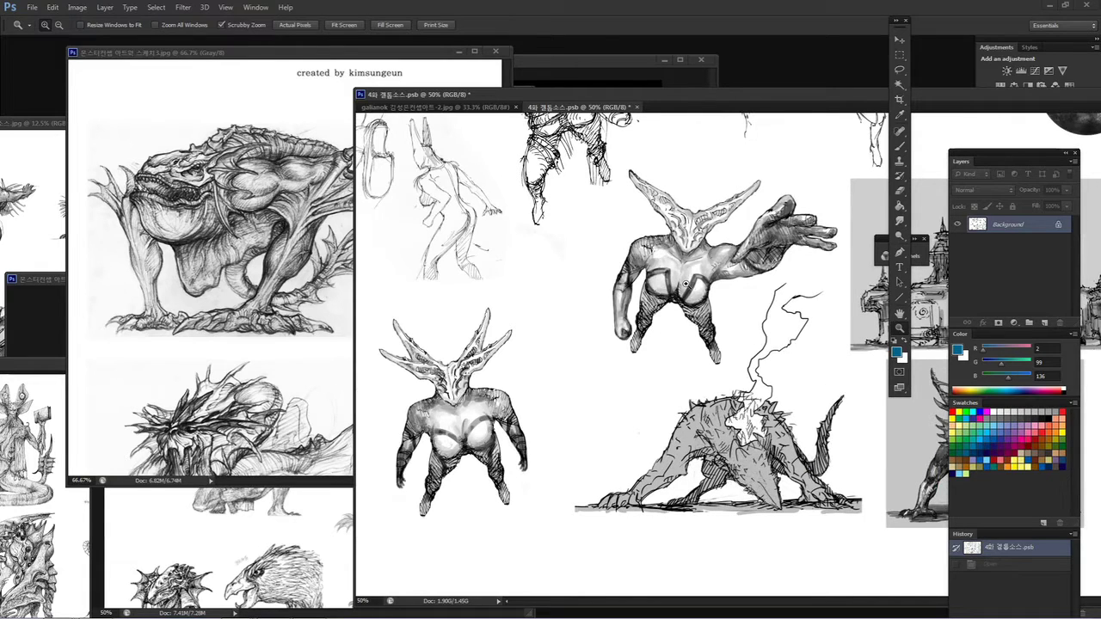
pyautogui.moveTo(631, 328)
pyautogui.mouseDown()
pyautogui.moveTo(644, 288)
pyautogui.moveTo(627, 305)
pyautogui.mouseUp()
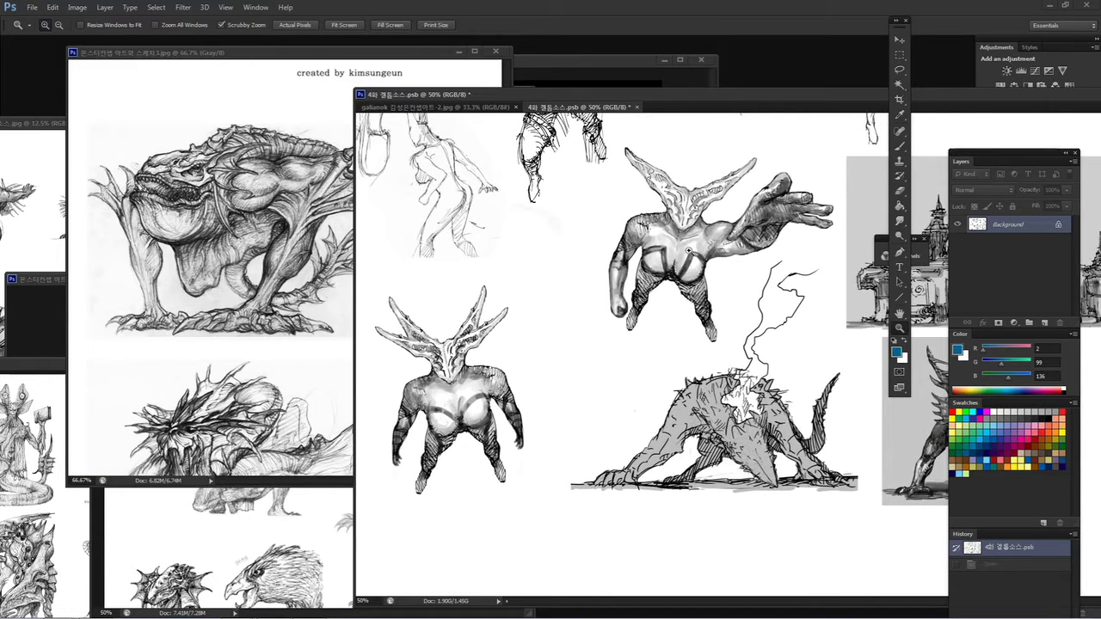
pyautogui.moveTo(593, 332); pyautogui.dragTo(602, 332)
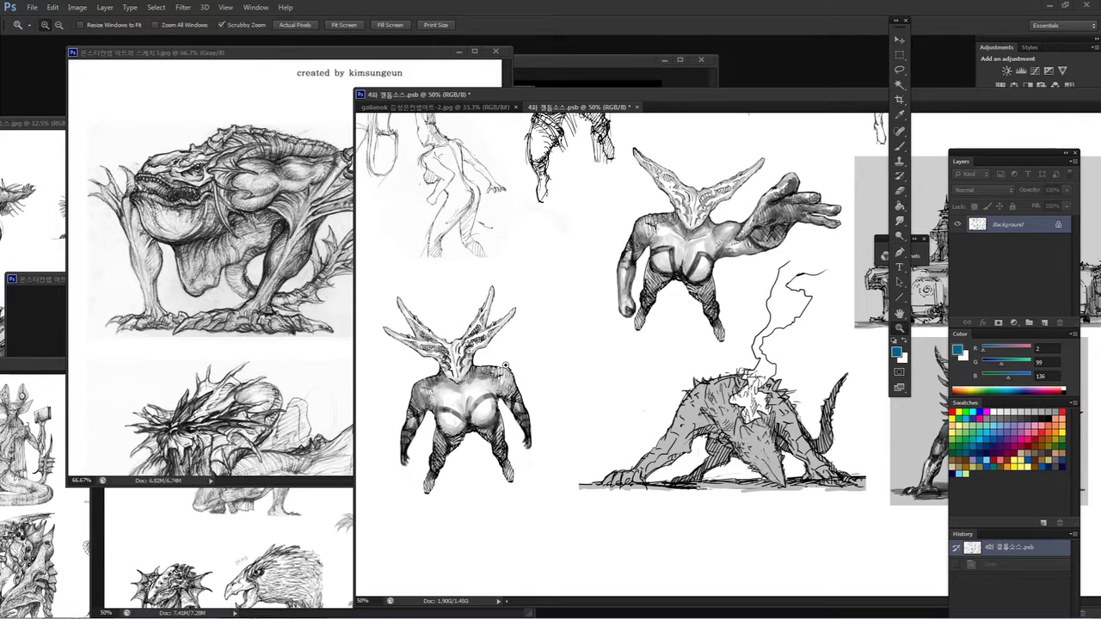
pyautogui.moveTo(522, 252); pyautogui.dragTo(552, 371)
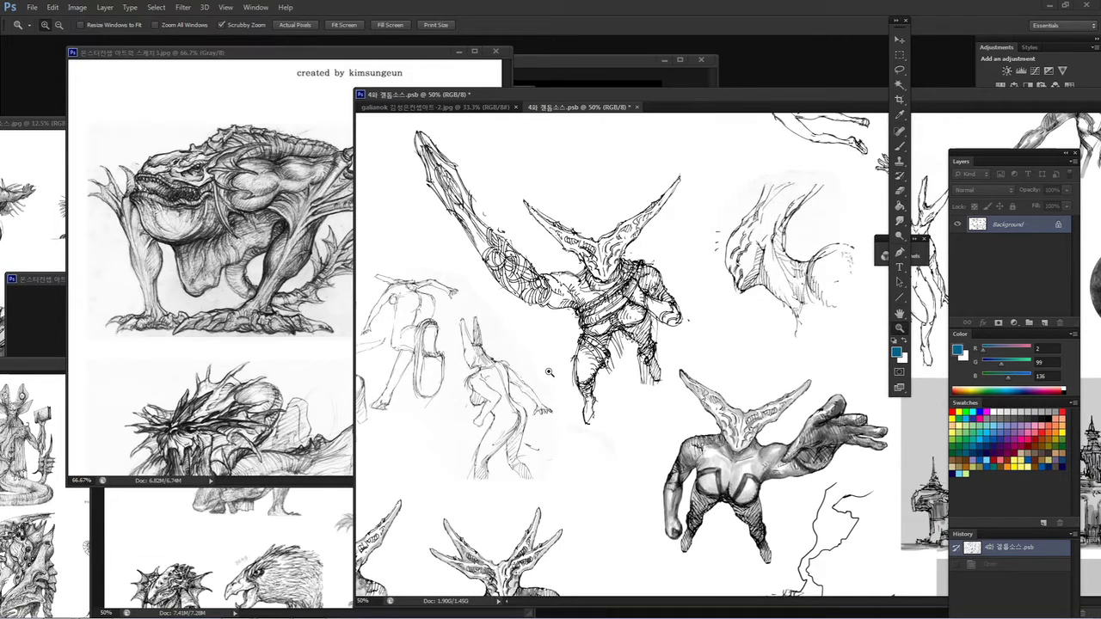
# Step: Survey the masked horned figures, the seated wolf creature and the ruined tower sketches at 33.3% magnification
pyautogui.keyDown('alt'); pyautogui.click(548, 371); pyautogui.keyUp('alt')
pyautogui.moveTo(520, 367)
pyautogui.mouseDown()
pyautogui.moveTo(537, 346)
pyautogui.moveTo(496, 280)
pyautogui.mouseUp()
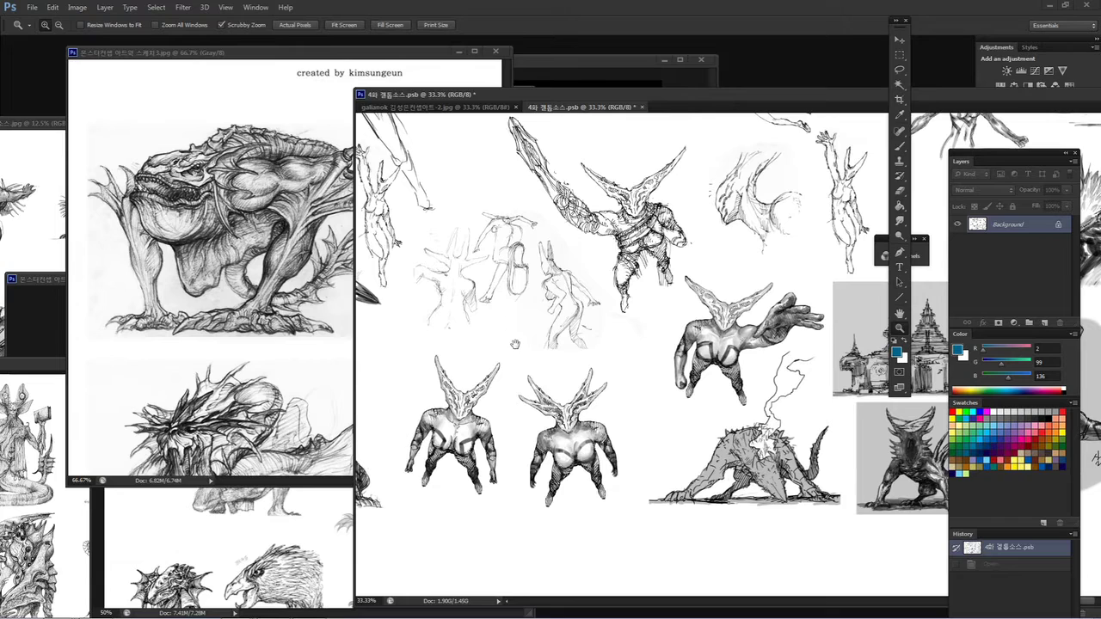
pyautogui.scroll(-1, 515, 344)
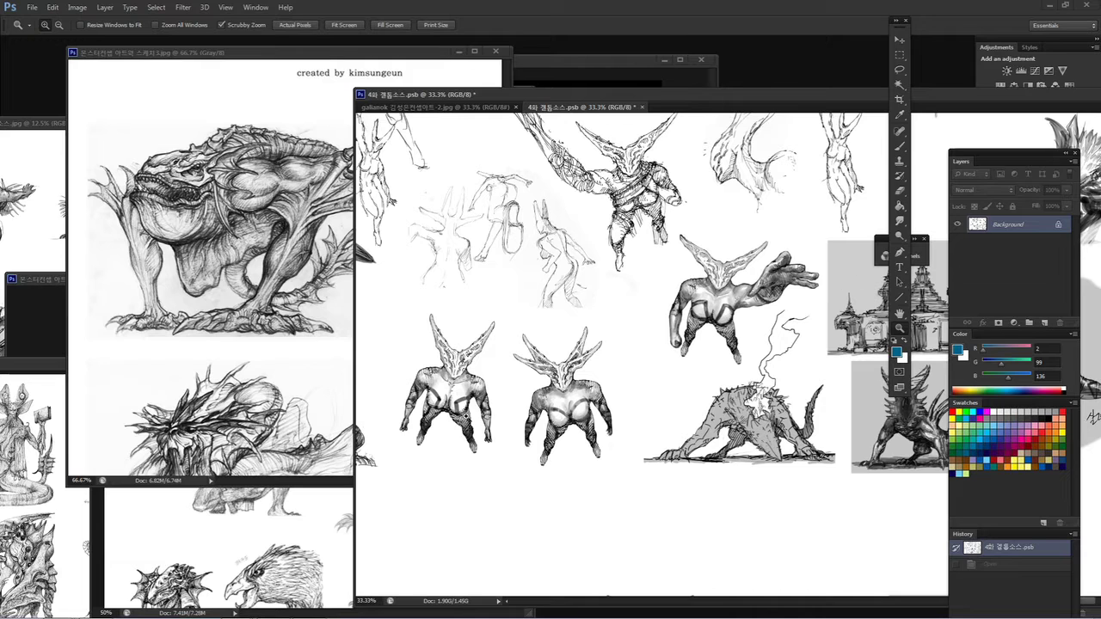
pyautogui.moveTo(547, 397); pyautogui.dragTo(741, 414)
pyautogui.moveTo(428, 379); pyautogui.dragTo(656, 404)
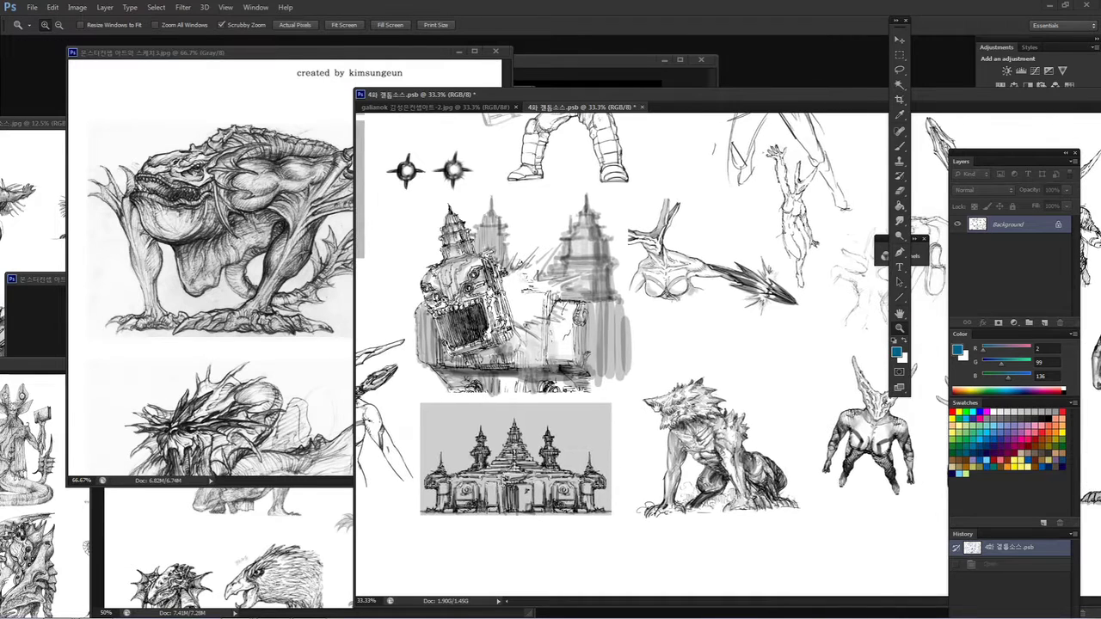
# Step: Find the wide rounded frame on the grey patch, view it at 50% magnification, and examine the cloaked armoured figure beside it
pyautogui.moveTo(593, 326); pyautogui.dragTo(802, 283)
pyautogui.moveTo(573, 371)
pyautogui.mouseDown()
pyautogui.moveTo(705, 340)
pyautogui.moveTo(687, 254)
pyautogui.mouseUp()
pyautogui.moveTo(679, 297); pyautogui.dragTo(762, 150)
pyautogui.moveTo(598, 276)
pyautogui.mouseDown()
pyautogui.moveTo(599, 251)
pyautogui.moveTo(343, 154)
pyautogui.mouseUp()
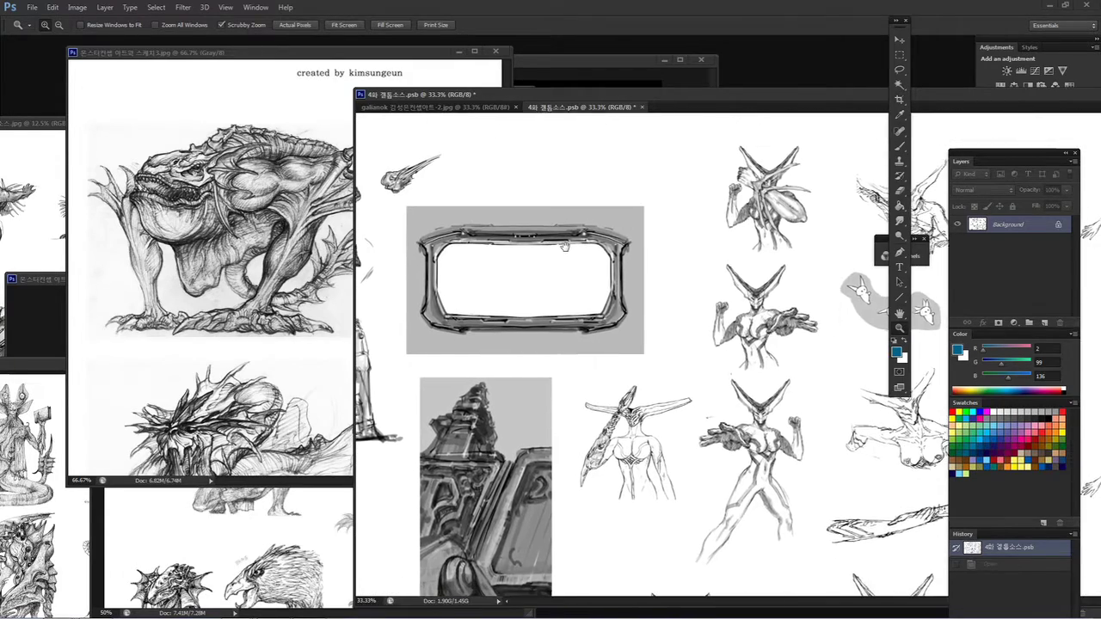
pyautogui.click(540, 291)
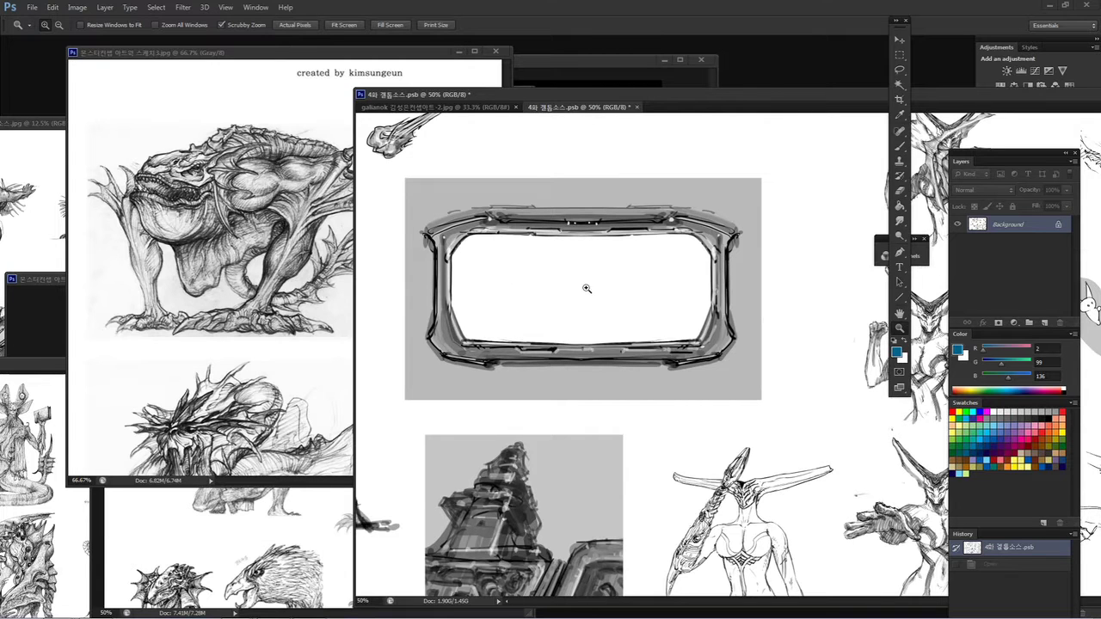
pyautogui.moveTo(535, 290)
pyautogui.mouseDown()
pyautogui.moveTo(690, 290)
pyautogui.moveTo(725, 308)
pyautogui.mouseUp()
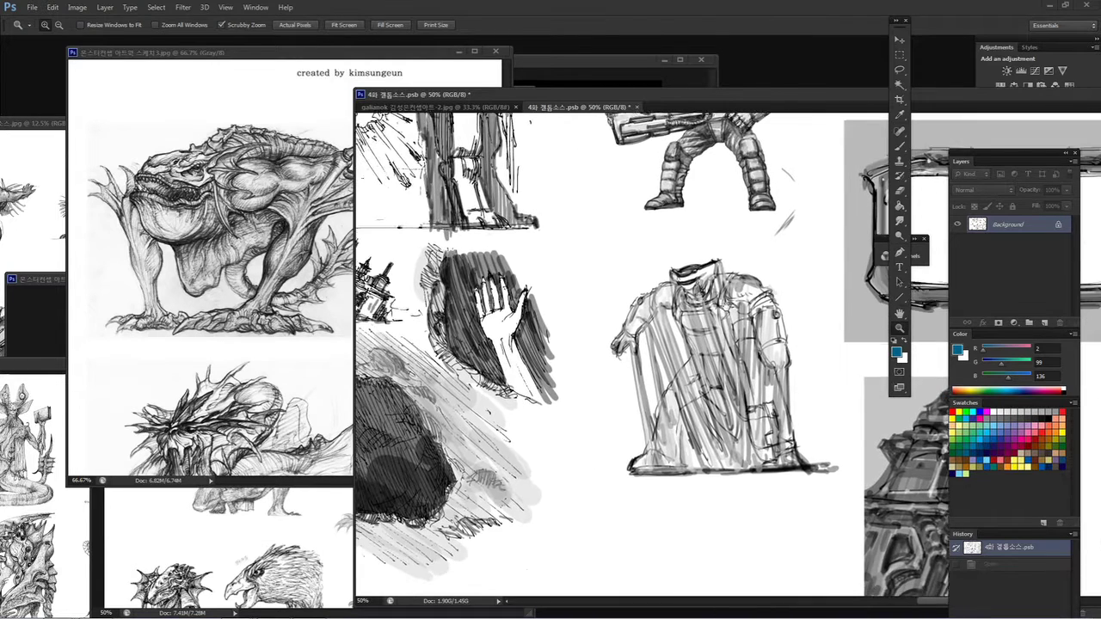
# Step: View the cloaked figure and dark crater sketches at 25% magnification, widening the sheet's window over the neighbouring creature drawing
pyautogui.keyDown('alt'); pyautogui.click(679, 318); pyautogui.keyUp('alt')
pyautogui.keyDown('alt'); pyautogui.click(679, 318); pyautogui.keyUp('alt')
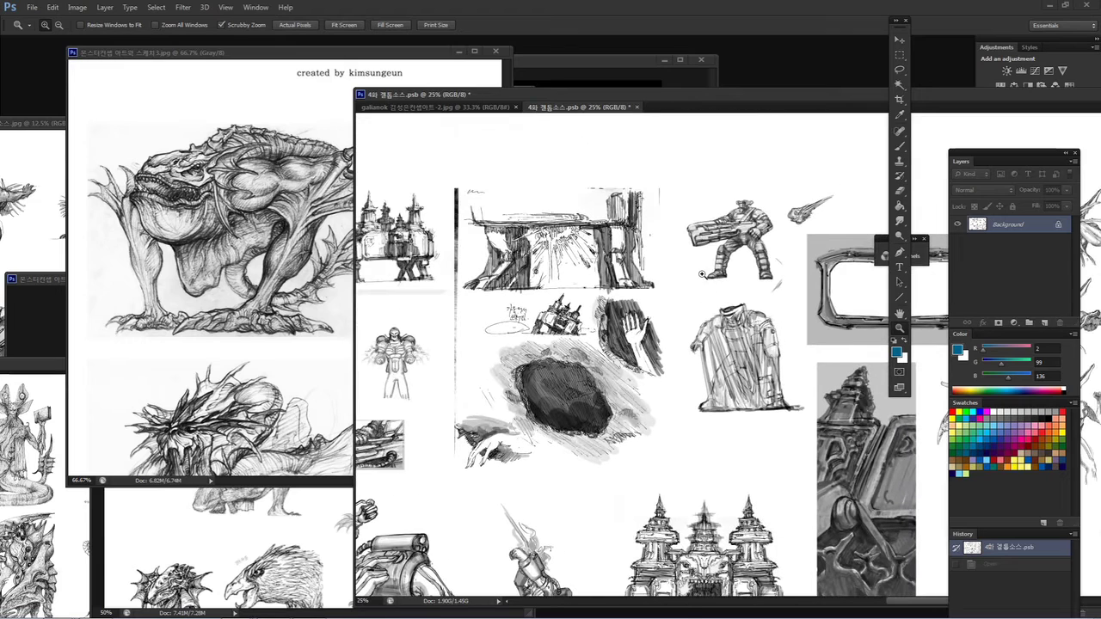
pyautogui.moveTo(632, 297); pyautogui.dragTo(676, 279)
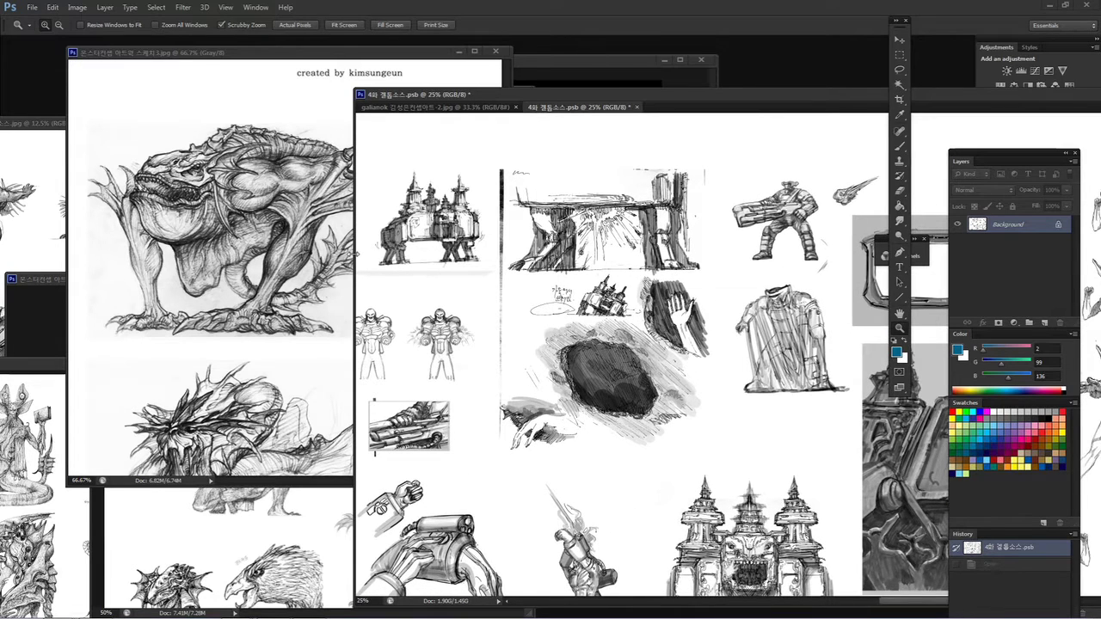
pyautogui.moveTo(355, 268); pyautogui.dragTo(214, 268)
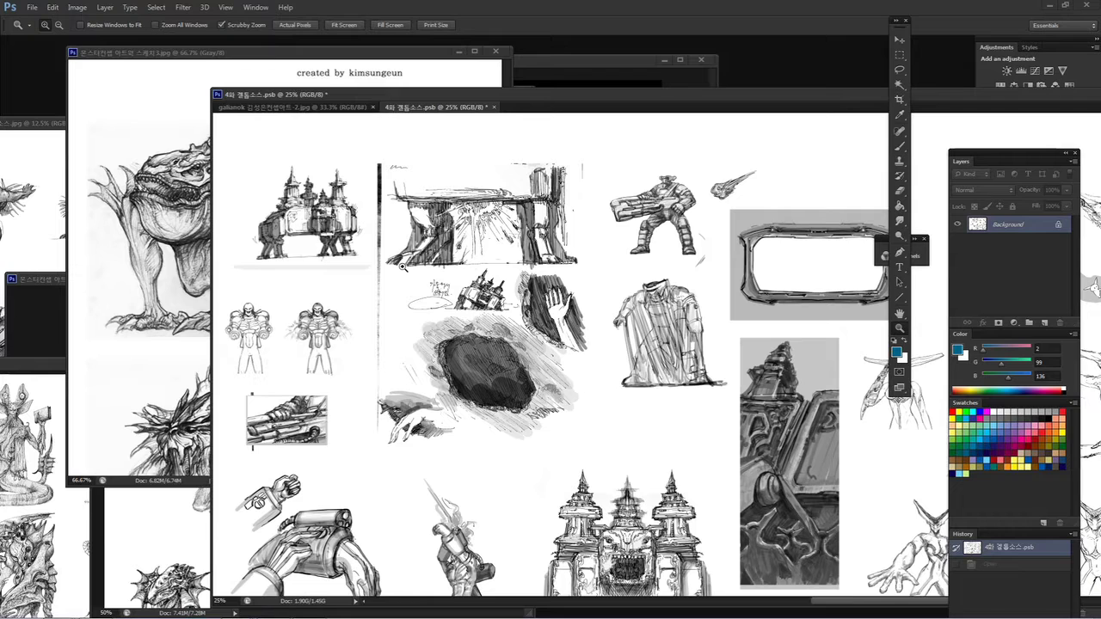
pyautogui.moveTo(421, 298); pyautogui.dragTo(496, 242)
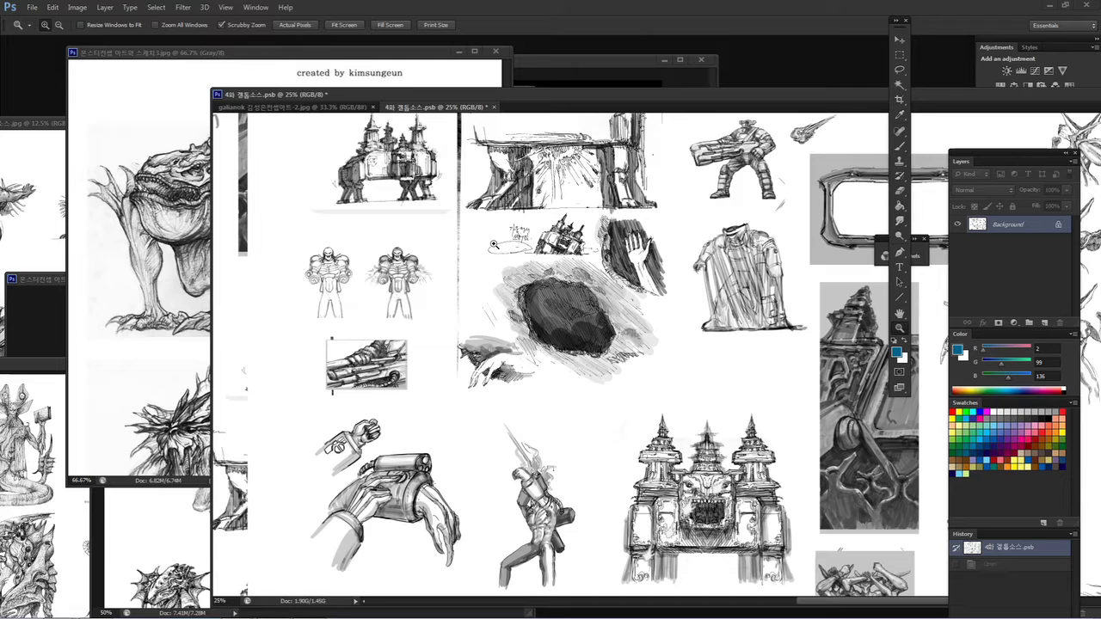
# Step: Survey the walking temple, crater, gauntlet and temple gate sketches at 16.7% magnification
pyautogui.keyDown('alt'); pyautogui.click(493, 244); pyautogui.keyUp('alt')
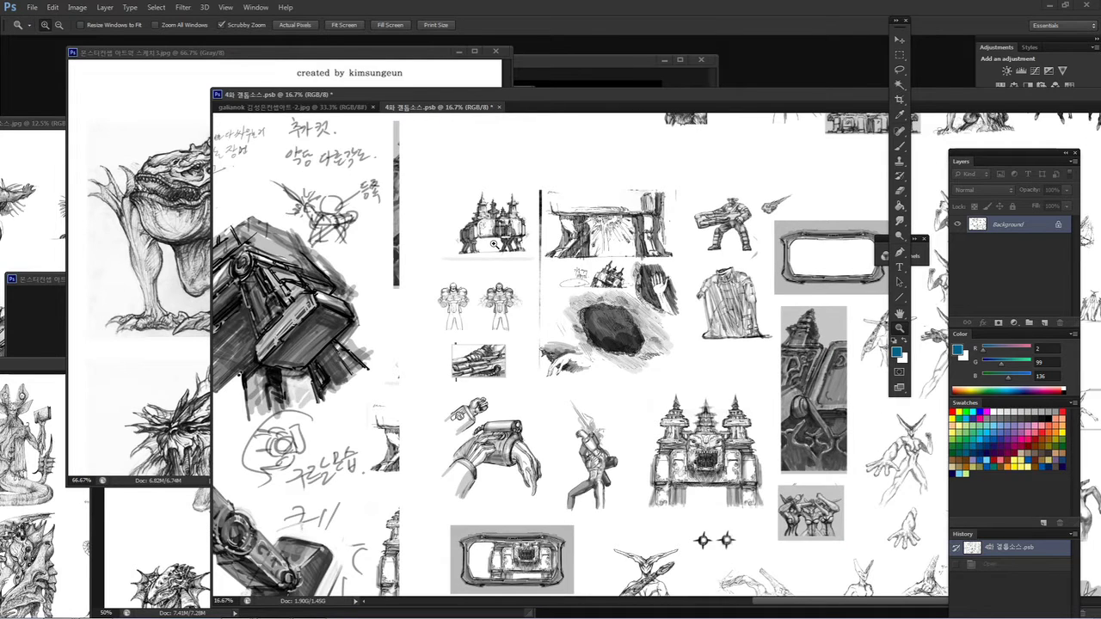
pyautogui.moveTo(493, 245); pyautogui.dragTo(469, 206)
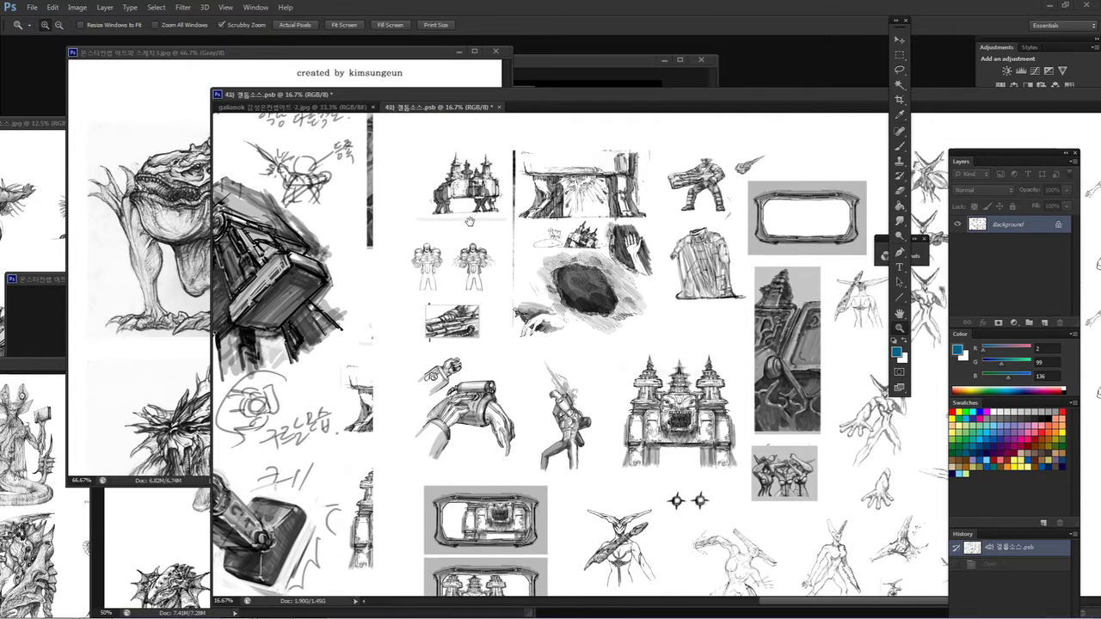
pyautogui.click(595, 307)
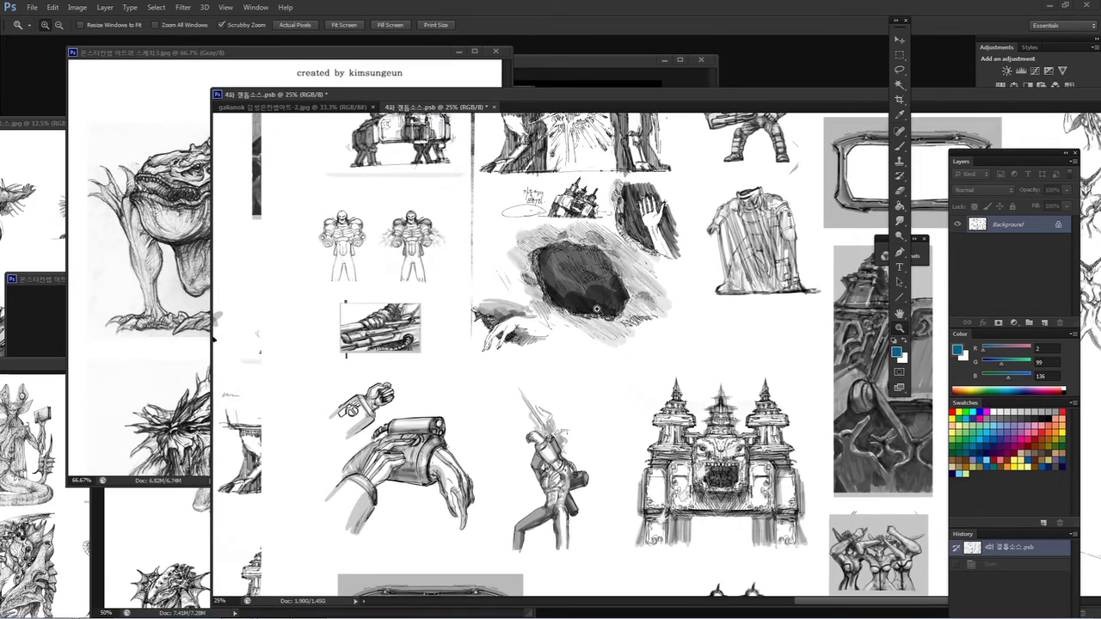
pyautogui.keyDown('alt'); pyautogui.click(594, 307); pyautogui.keyUp('alt')
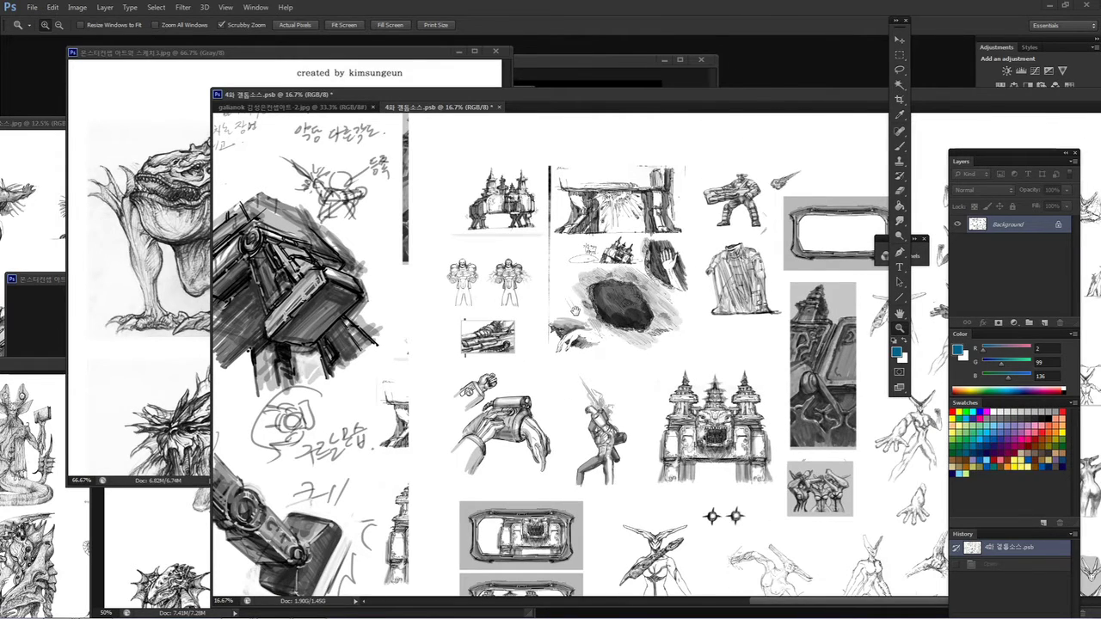
pyautogui.moveTo(573, 310)
pyautogui.mouseDown()
pyautogui.moveTo(618, 357)
pyautogui.moveTo(667, 332)
pyautogui.moveTo(649, 406)
pyautogui.moveTo(622, 301)
pyautogui.moveTo(599, 333)
pyautogui.mouseUp()
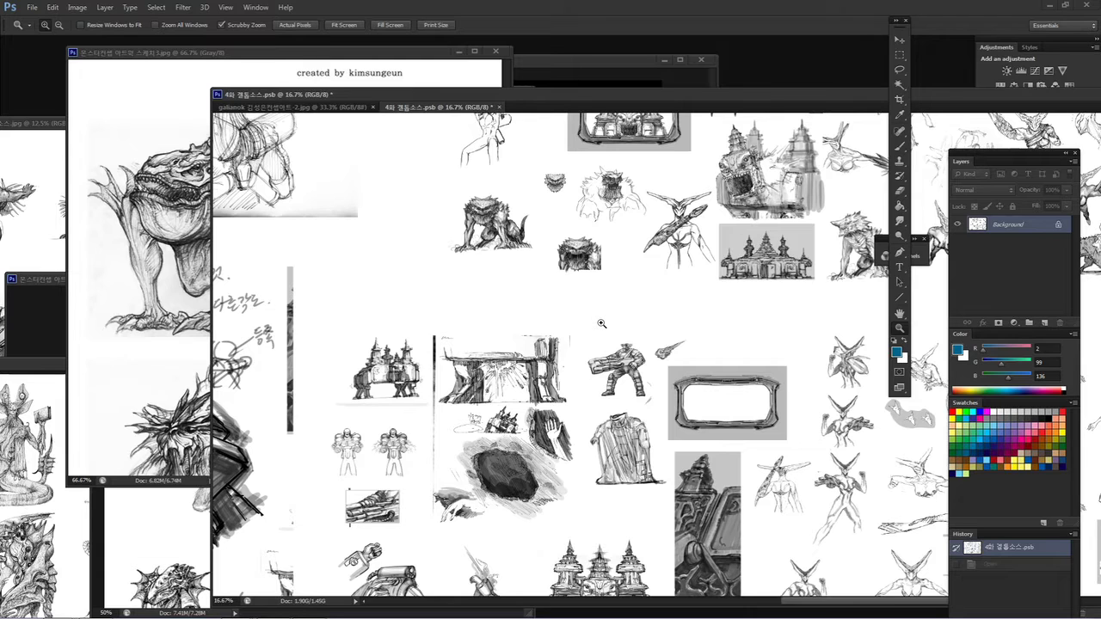
# Step: Survey the mechanical structures, handwritten notes, masked warrior and surrounding temple and creature sketches at 12.5% magnification
pyautogui.keyDown('alt'); pyautogui.click(601, 324); pyautogui.keyUp('alt')
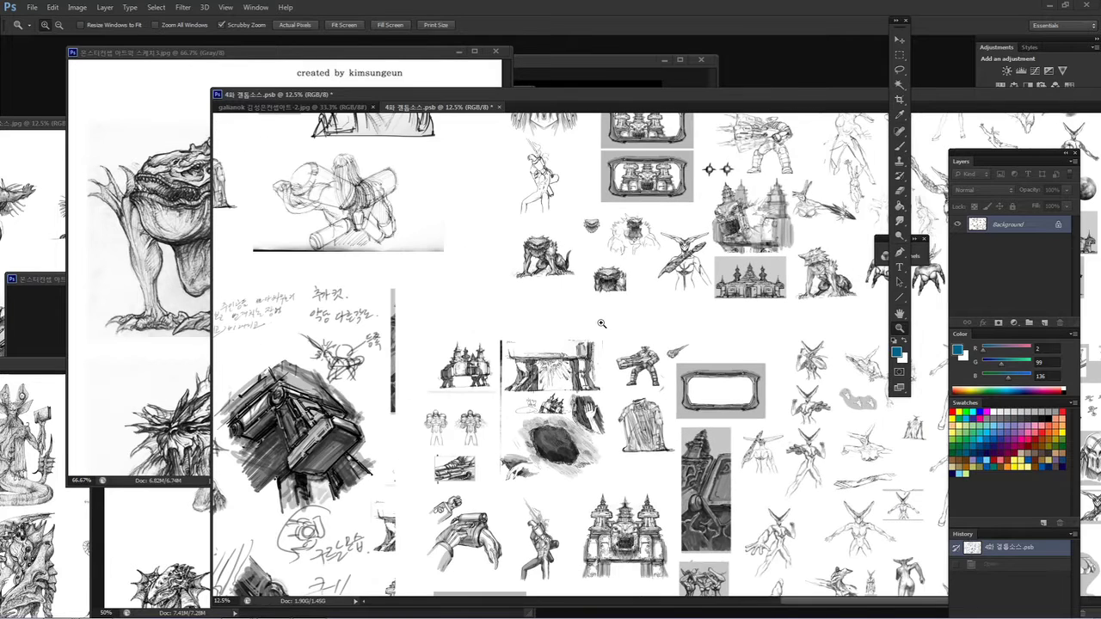
pyautogui.scroll(-4, 580, 358)
pyautogui.hscroll(-2, 579, 358)
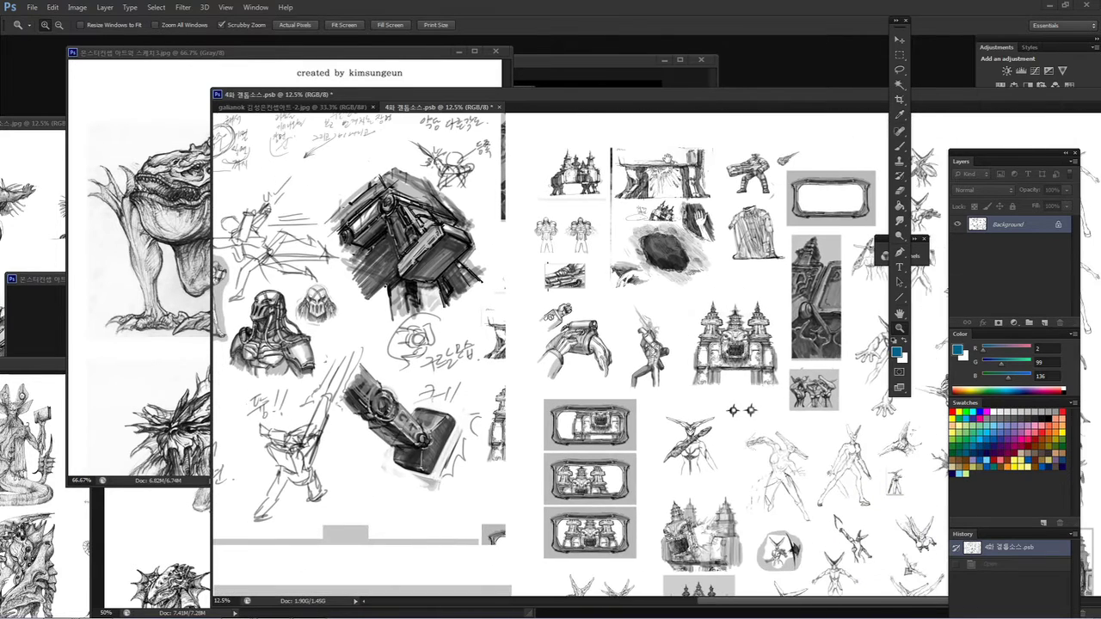
pyautogui.moveTo(585, 244); pyautogui.dragTo(736, 253)
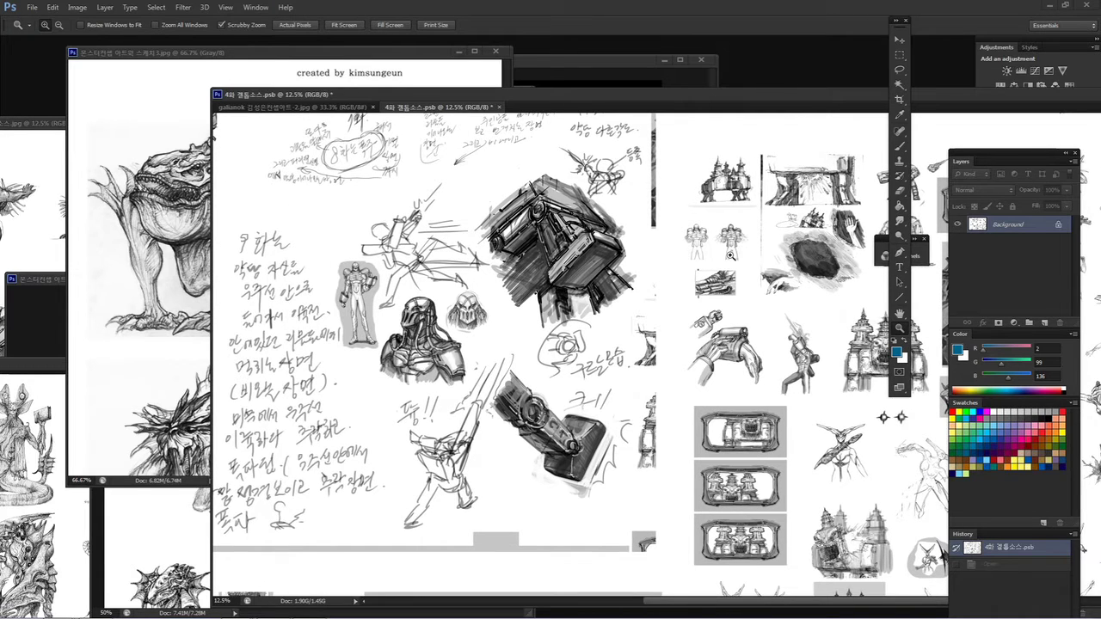
pyautogui.moveTo(688, 273)
pyautogui.mouseDown()
pyautogui.moveTo(646, 307)
pyautogui.moveTo(457, 233)
pyautogui.mouseUp()
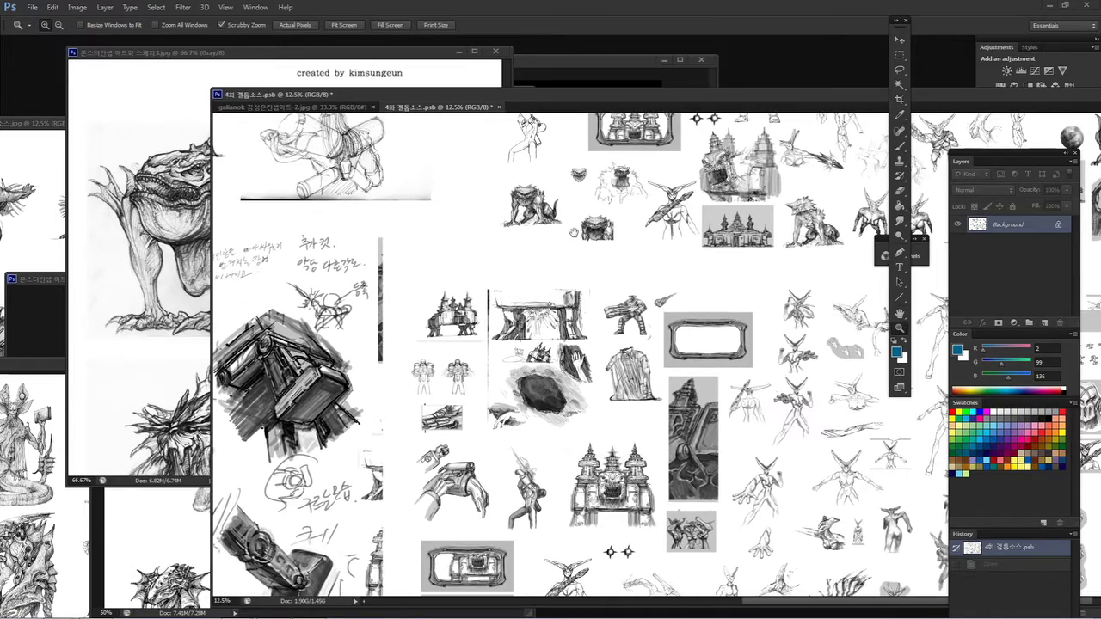
pyautogui.moveTo(595, 251)
pyautogui.mouseDown()
pyautogui.moveTo(458, 225)
pyautogui.moveTo(486, 300)
pyautogui.mouseUp()
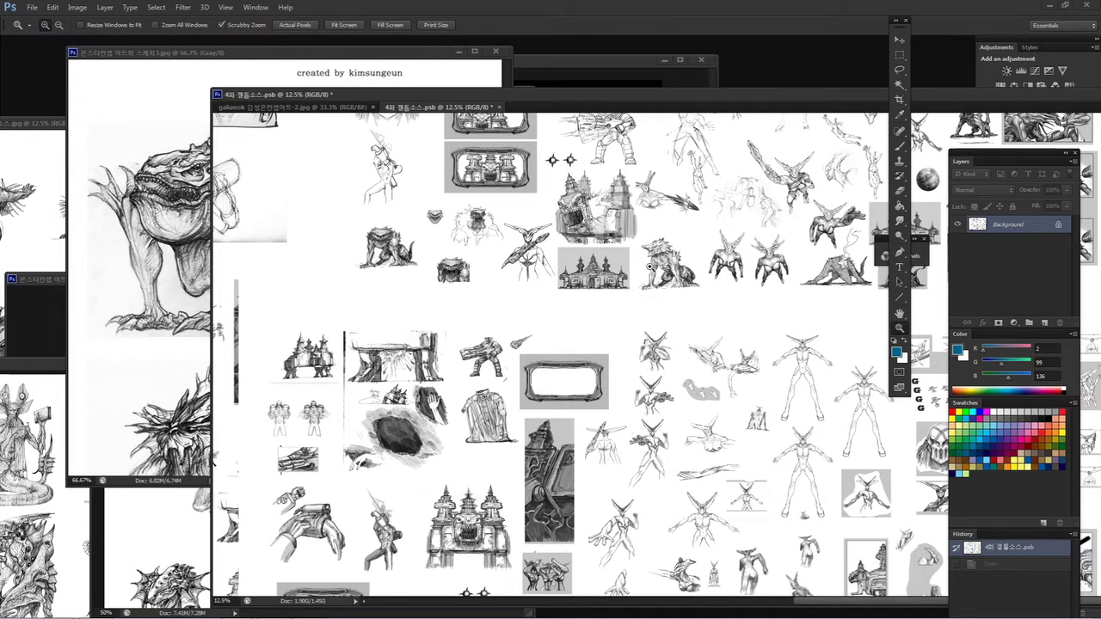
# Step: Examine the crouching spiky-maned beast and its separate head studies at 33.3% magnification
pyautogui.click(406, 254)
pyautogui.click(404, 252)
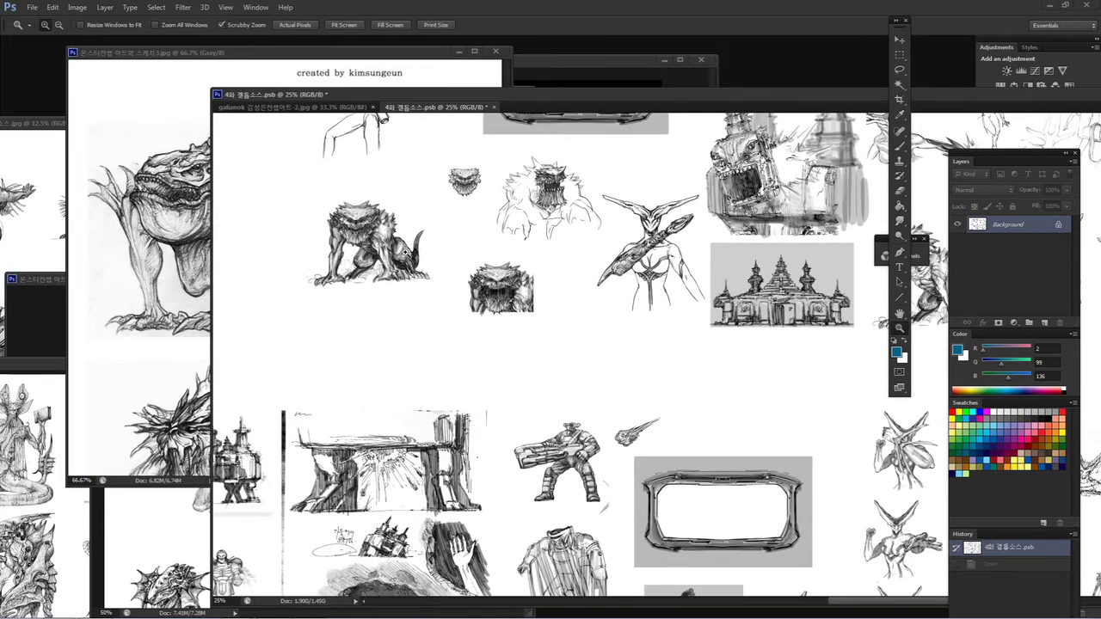
pyautogui.click(397, 250)
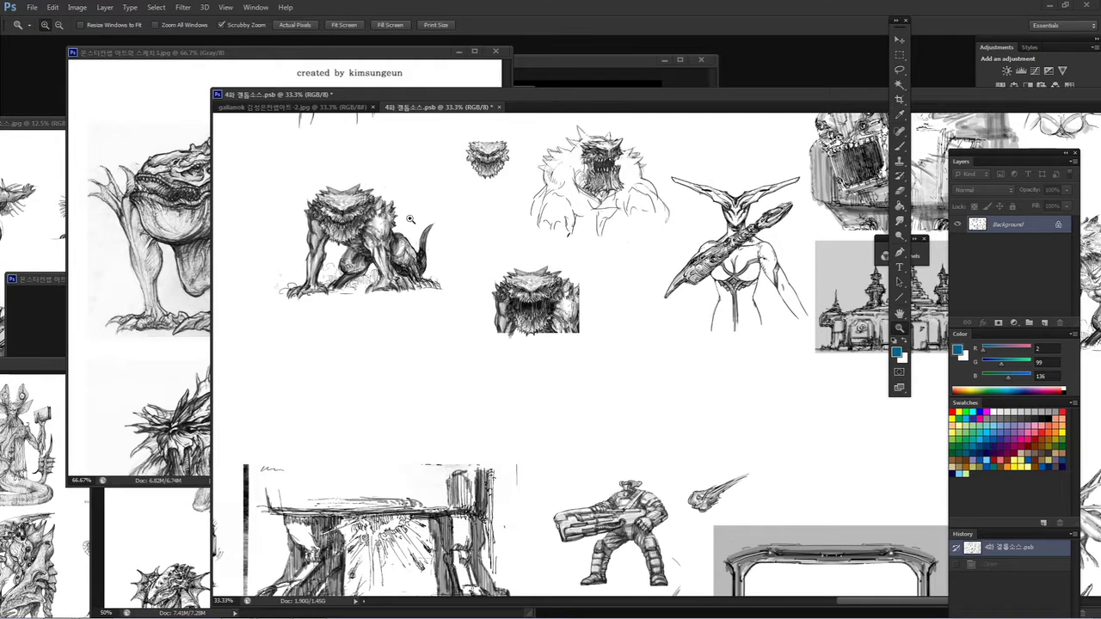
pyautogui.moveTo(501, 432)
pyautogui.mouseDown()
pyautogui.moveTo(516, 177)
pyautogui.moveTo(529, 378)
pyautogui.moveTo(484, 338)
pyautogui.moveTo(570, 383)
pyautogui.mouseUp()
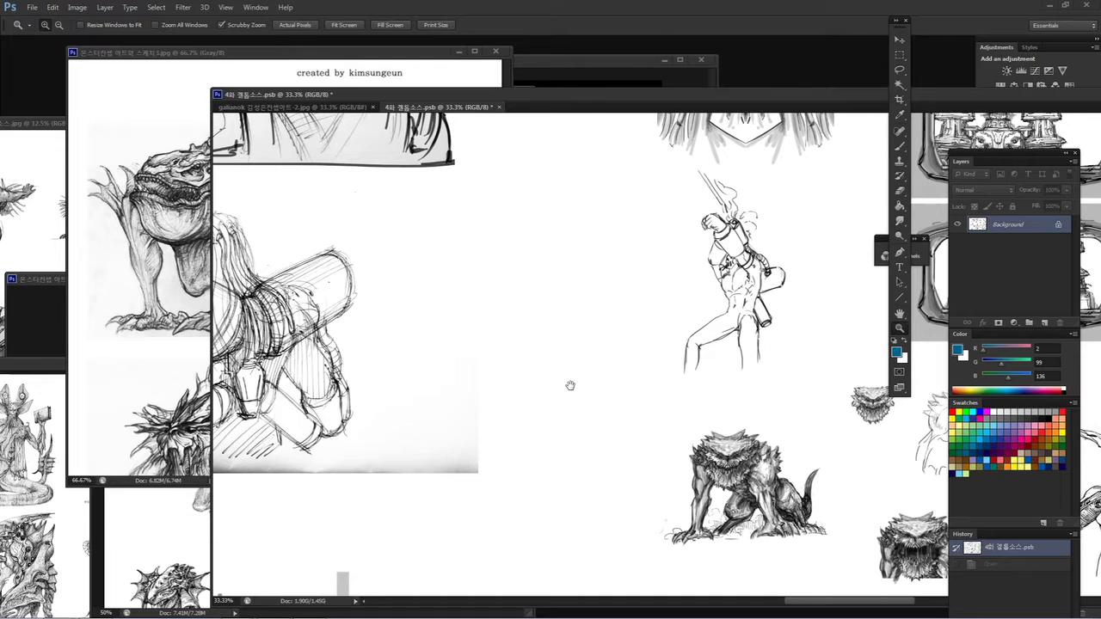
# Step: View the long-haired armoured figure, the gunman and the temples in rounded frames at 25% magnification
pyautogui.keyDown('alt'); pyautogui.click(563, 382); pyautogui.keyUp('alt')
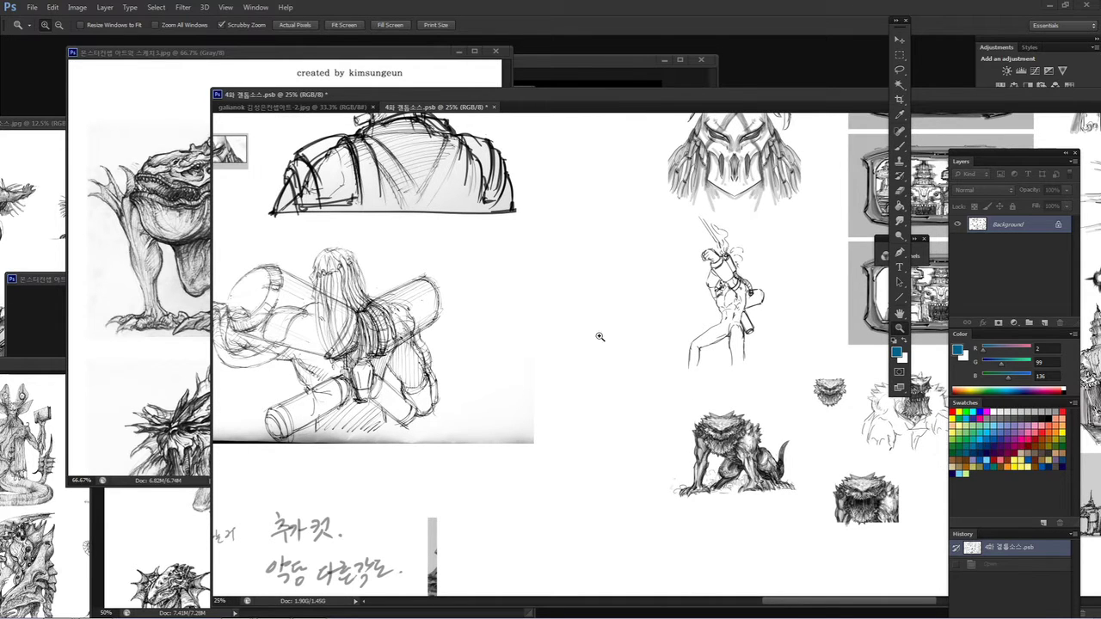
pyautogui.moveTo(482, 319); pyautogui.dragTo(597, 376)
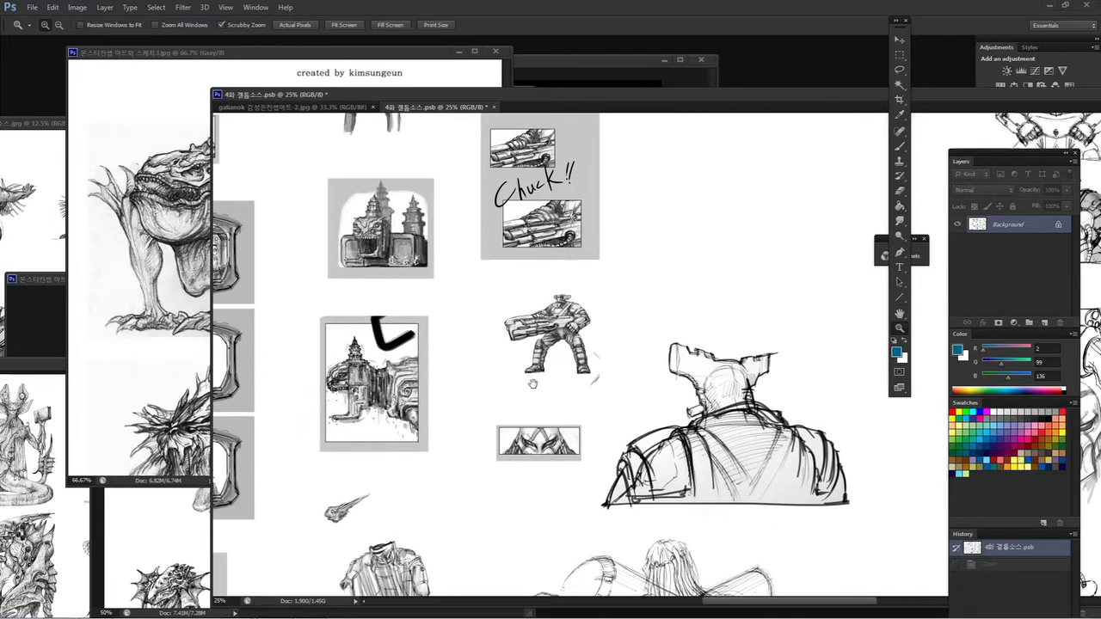
pyautogui.moveTo(521, 388); pyautogui.dragTo(600, 380)
pyautogui.moveTo(510, 355); pyautogui.dragTo(513, 354)
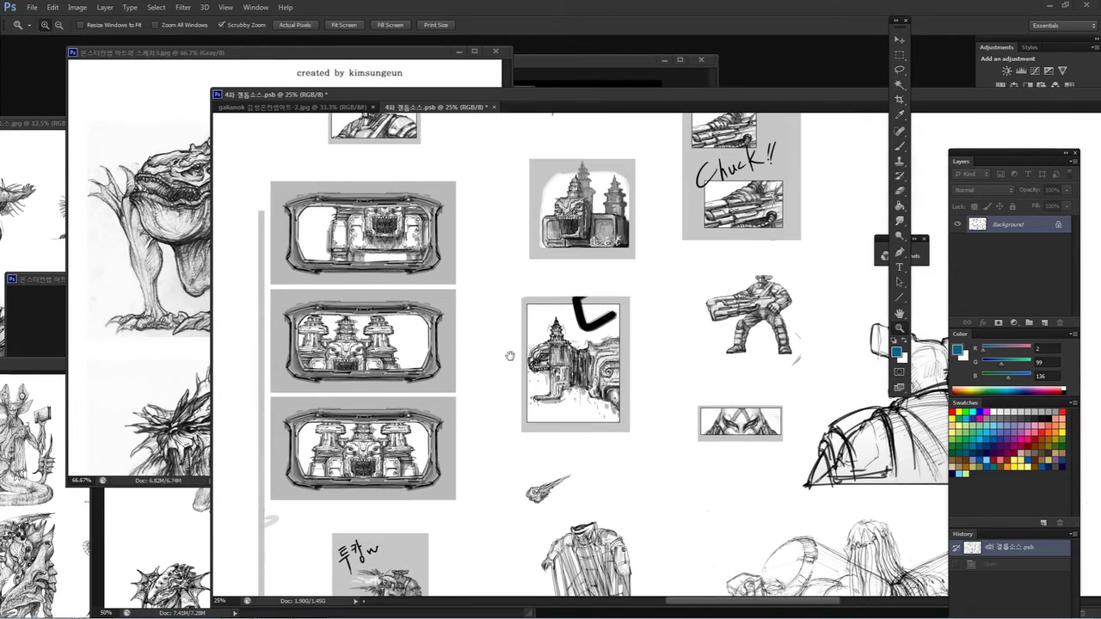
# Step: Survey the framed temple views and the masked warrior panels beside them at 16.7% magnification
pyautogui.hotkey('ctrl', '-')
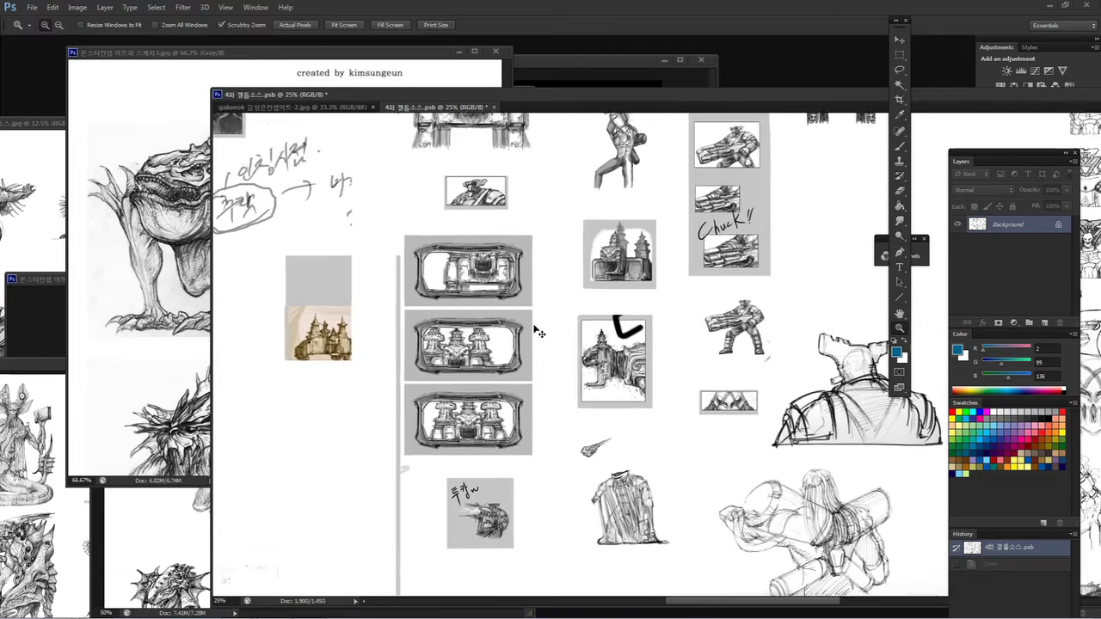
pyautogui.moveTo(545, 285); pyautogui.dragTo(533, 292)
pyautogui.scroll(-1, 533, 293)
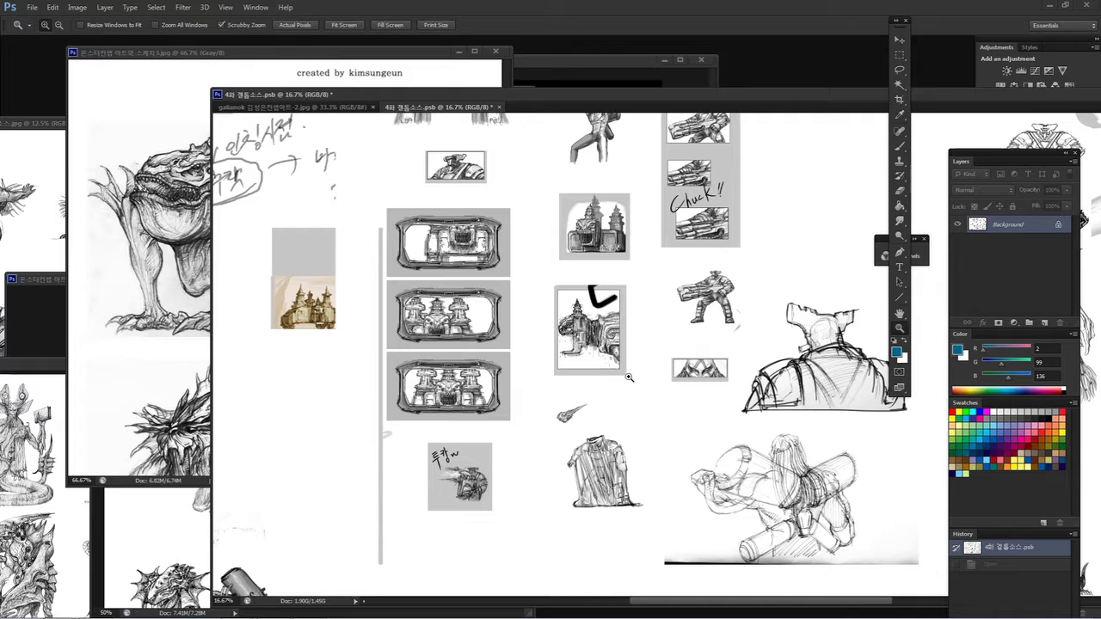
pyautogui.moveTo(400, 325); pyautogui.dragTo(612, 556)
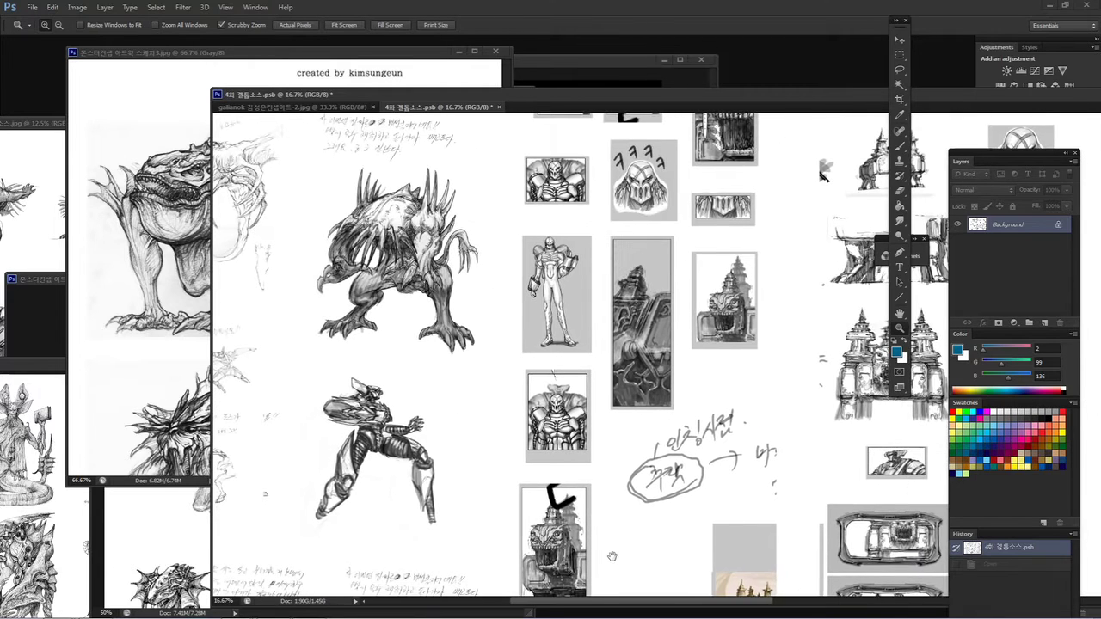
# Step: Survey the spined clawed beast, the winged serpents and the small fighting pose sketches at 16.7% magnification
pyautogui.moveTo(502, 329); pyautogui.dragTo(692, 364)
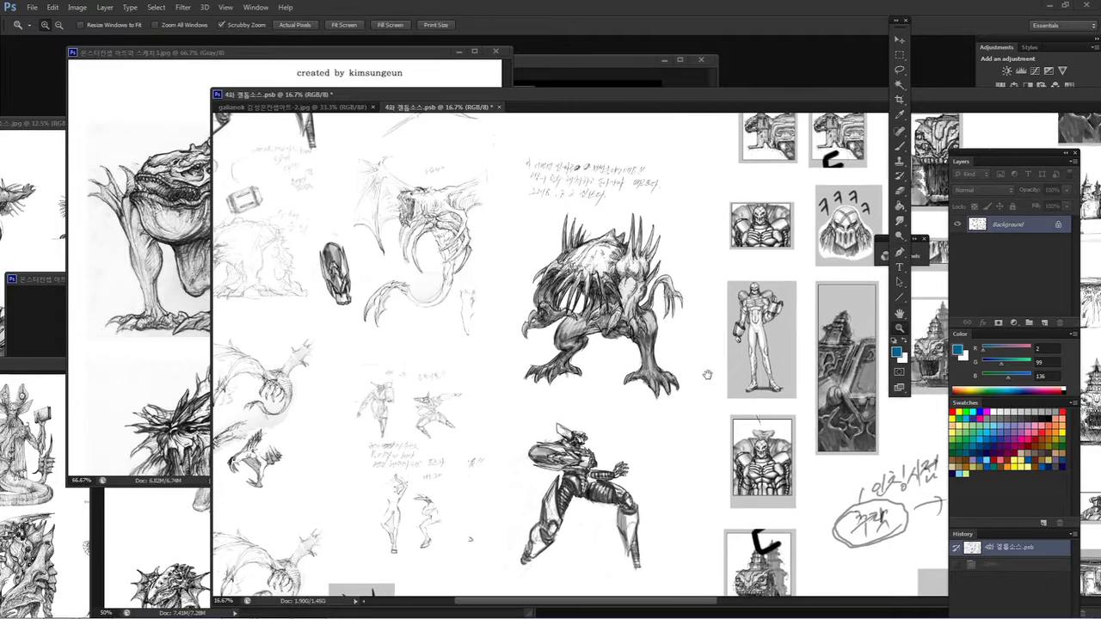
pyautogui.moveTo(353, 266); pyautogui.dragTo(572, 407)
pyautogui.moveTo(595, 289); pyautogui.dragTo(575, 126)
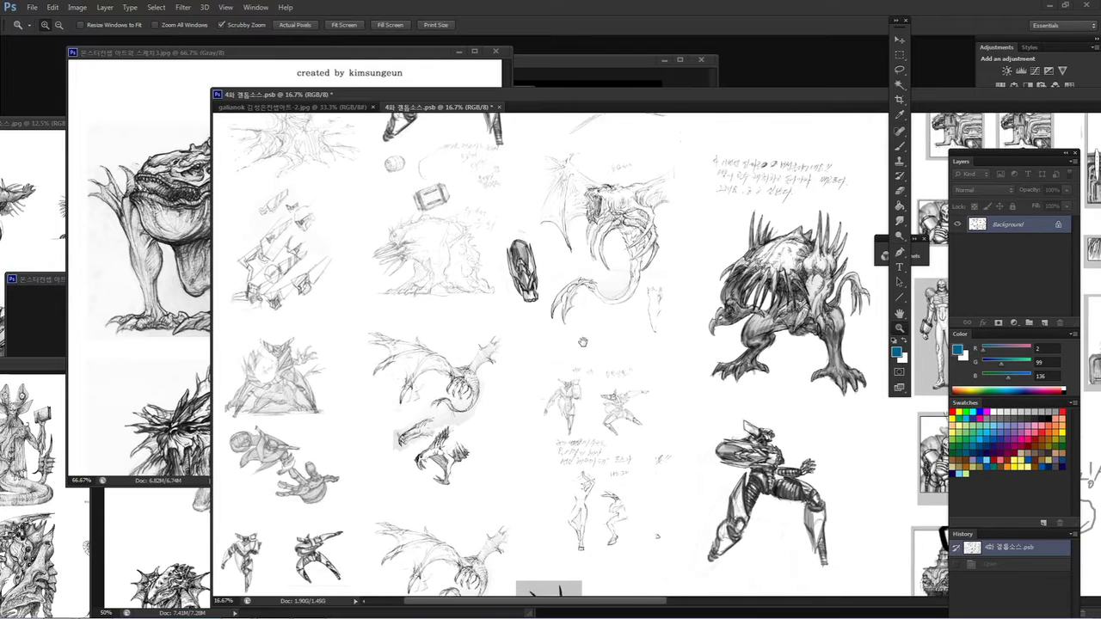
pyautogui.scroll(-3, 583, 341)
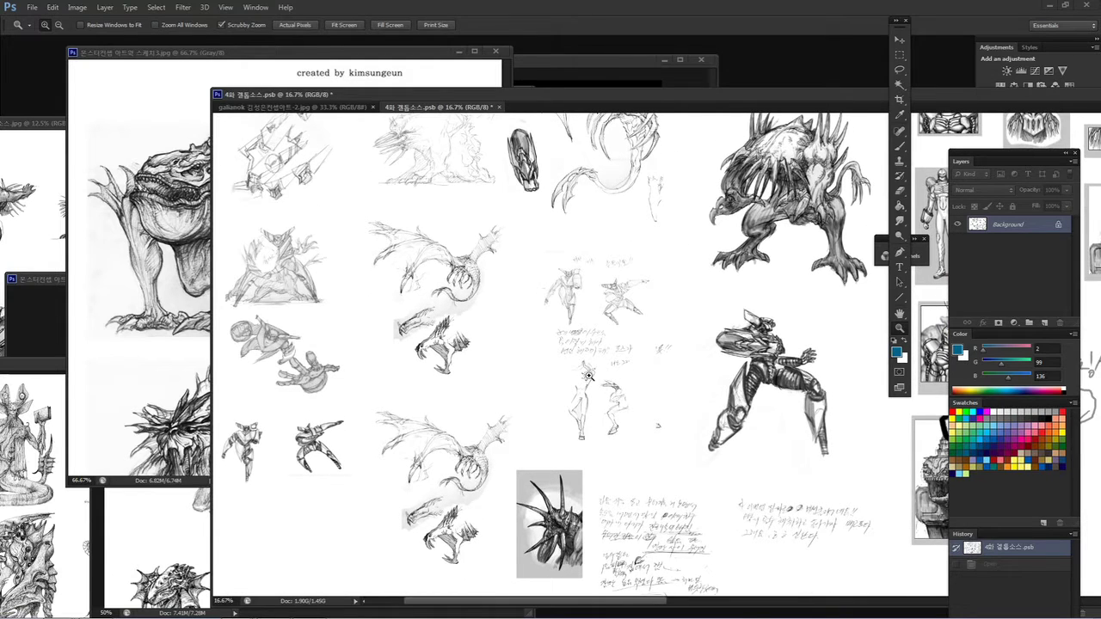
# Step: Find the wide-stanced armoured fighter above the handwritten notes, and examine it at 33.3% and 25% magnification
pyautogui.moveTo(660, 413)
pyautogui.mouseDown()
pyautogui.moveTo(526, 375)
pyautogui.moveTo(527, 398)
pyautogui.mouseUp()
pyautogui.scroll(1, 497, 202)
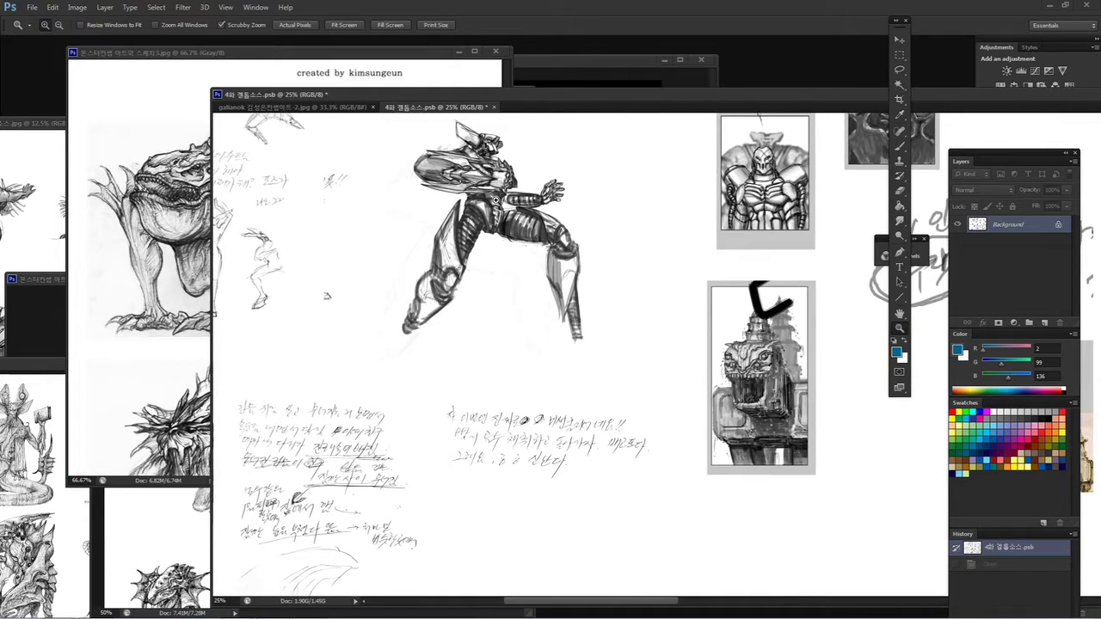
pyautogui.scroll(1, 497, 202)
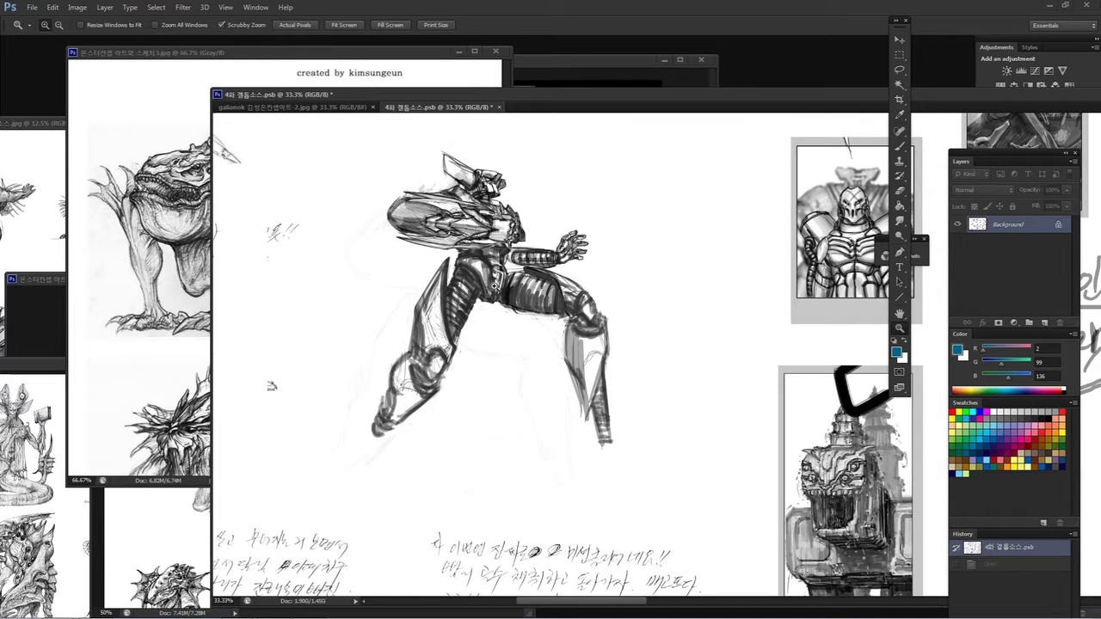
pyautogui.keyDown('alt'); pyautogui.click(494, 281); pyautogui.keyUp('alt')
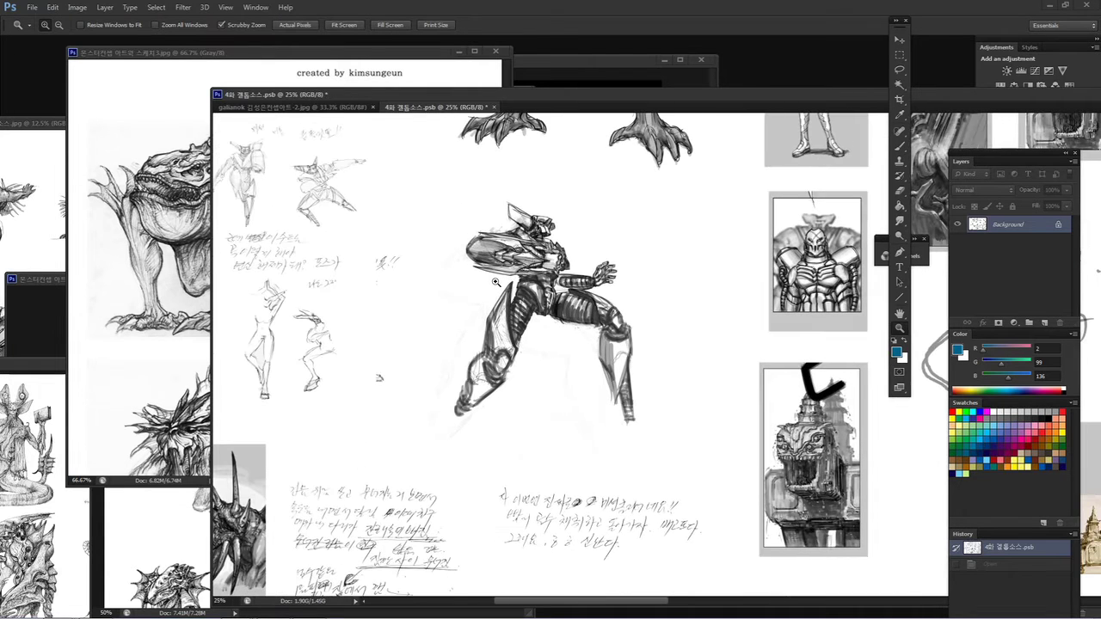
pyautogui.moveTo(568, 374); pyautogui.dragTo(560, 342)
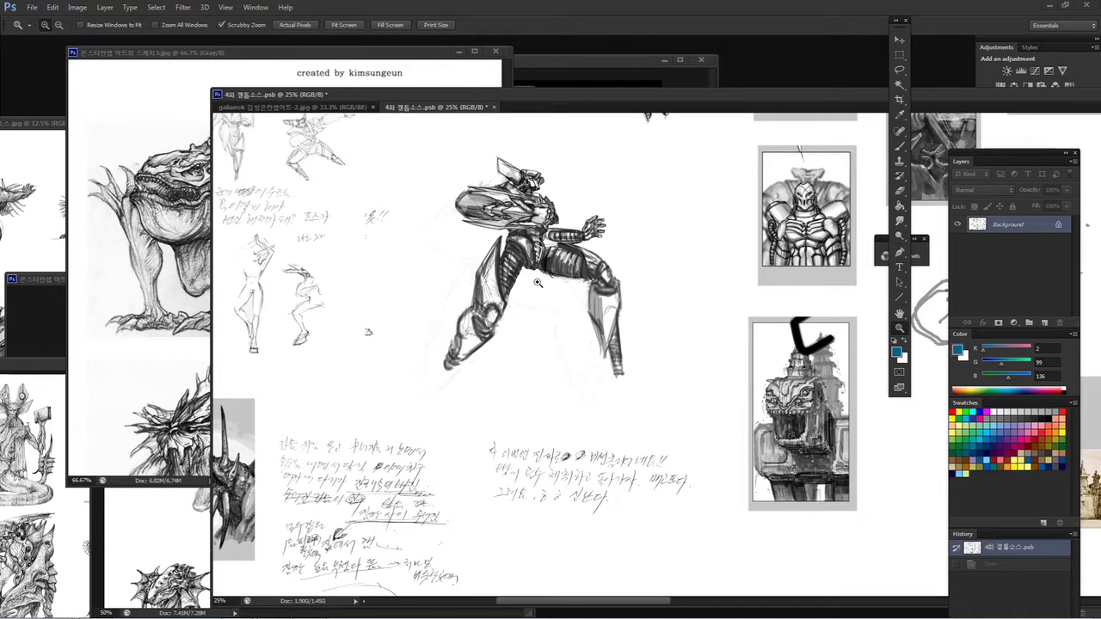
# Step: Review the skull-masked warrior and tower panels at 25% magnification, and the surrounding temple sketches at 12.5%
pyautogui.moveTo(576, 301)
pyautogui.mouseDown()
pyautogui.moveTo(529, 346)
pyautogui.moveTo(504, 419)
pyautogui.mouseUp()
pyautogui.moveTo(640, 387); pyautogui.dragTo(388, 422)
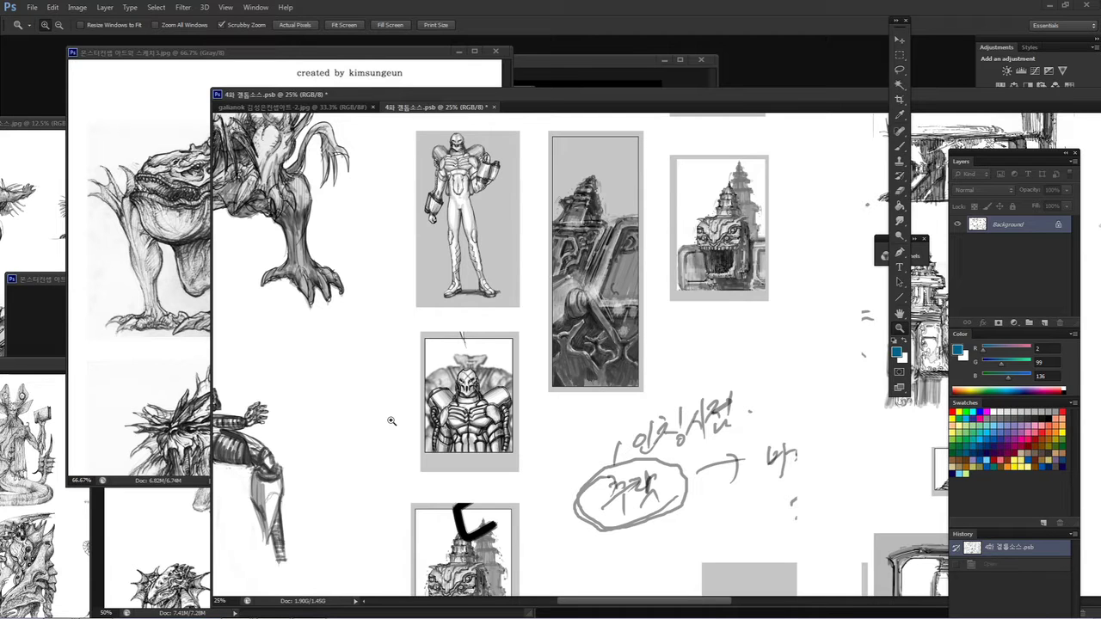
pyautogui.keyDown('alt'); pyautogui.click(625, 407); pyautogui.keyUp('alt')
pyautogui.keyDown('alt'); pyautogui.click(625, 407); pyautogui.keyUp('alt')
pyautogui.click(617, 401)
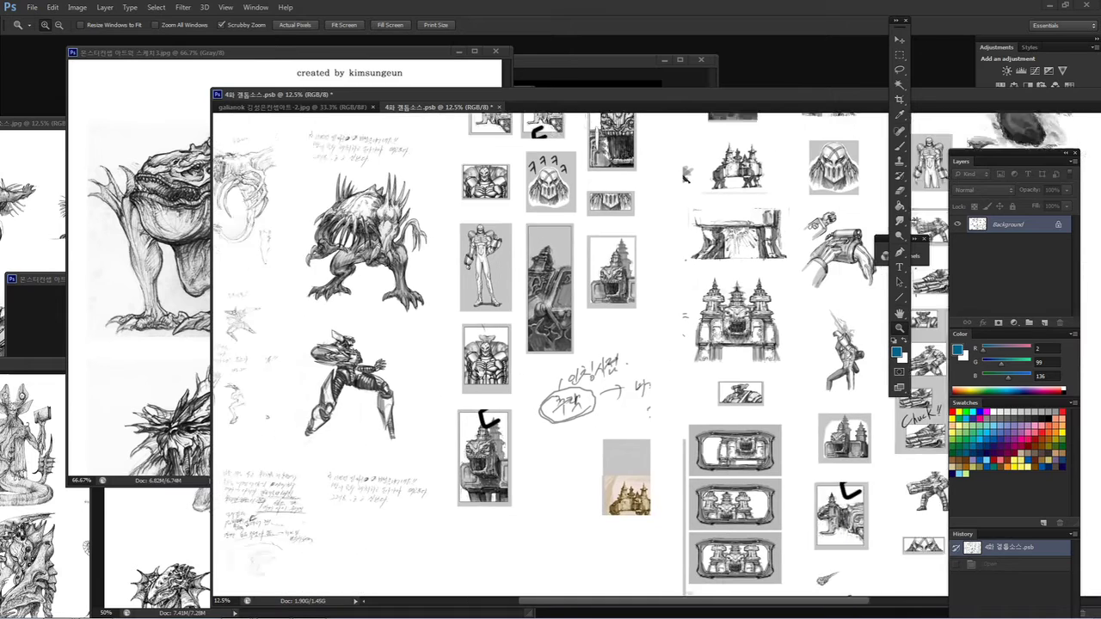
pyautogui.moveTo(607, 388); pyautogui.dragTo(513, 372)
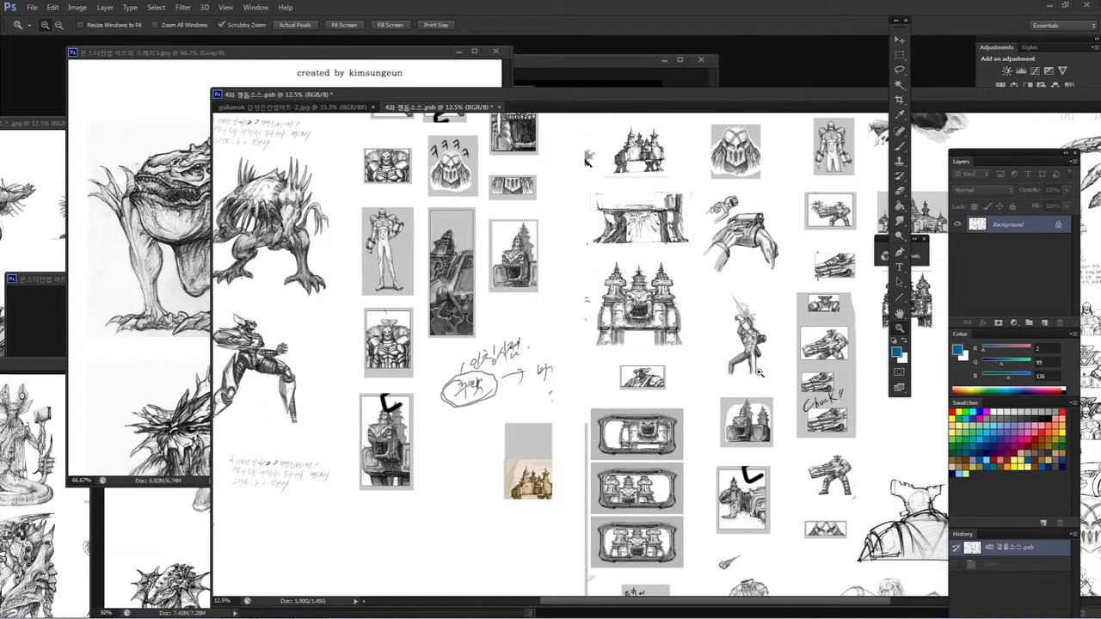
# Step: Survey the gun-armed figures, handwritten notes and spiny beast sketches at 12.5% magnification
pyautogui.moveTo(694, 404); pyautogui.dragTo(733, 310)
pyautogui.moveTo(560, 450); pyautogui.dragTo(631, 132)
pyautogui.moveTo(583, 415); pyautogui.dragTo(668, 287)
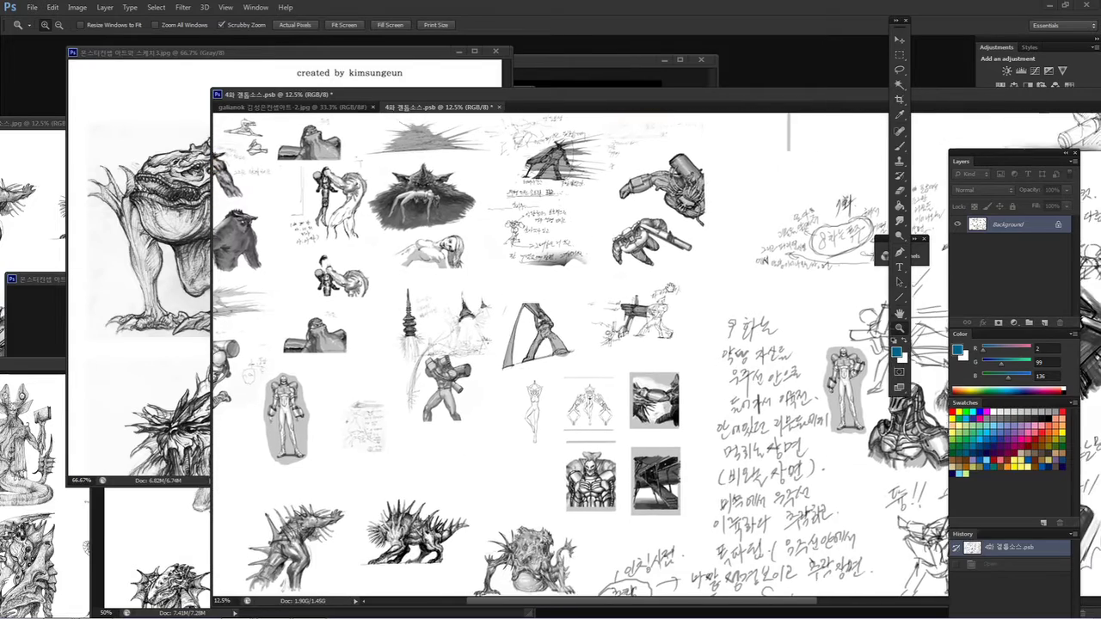
pyautogui.moveTo(606, 376); pyautogui.dragTo(606, 286)
pyautogui.moveTo(584, 382); pyautogui.dragTo(696, 305)
# Step: Examine the horned robot bust drawings and the standing robot sketches below them at 25% magnification
pyautogui.click(551, 408)
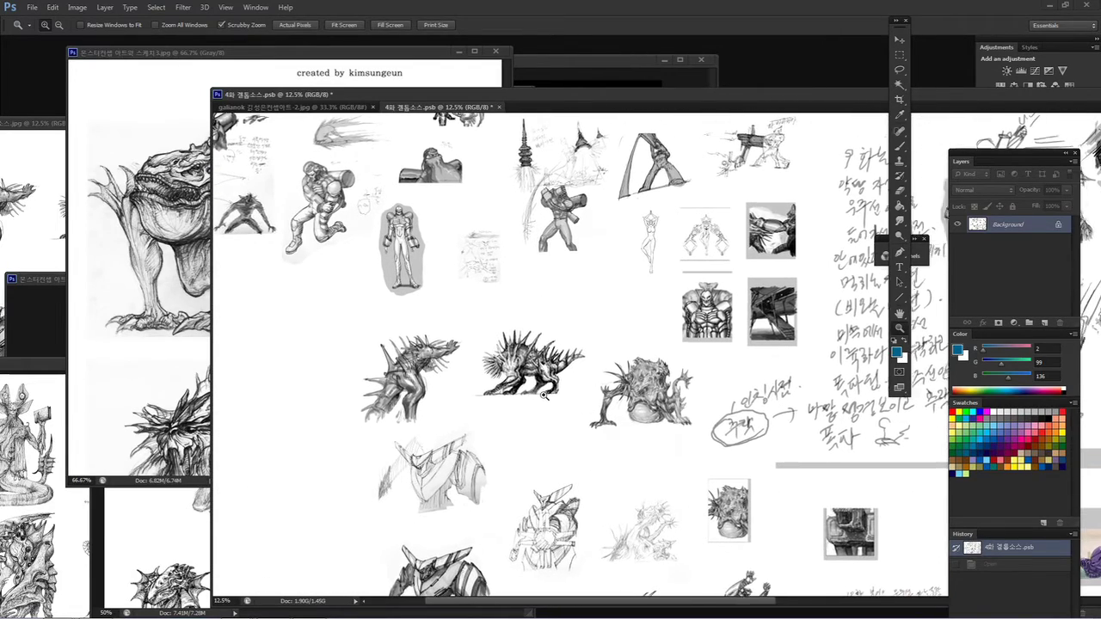
pyautogui.moveTo(527, 444); pyautogui.dragTo(548, 315)
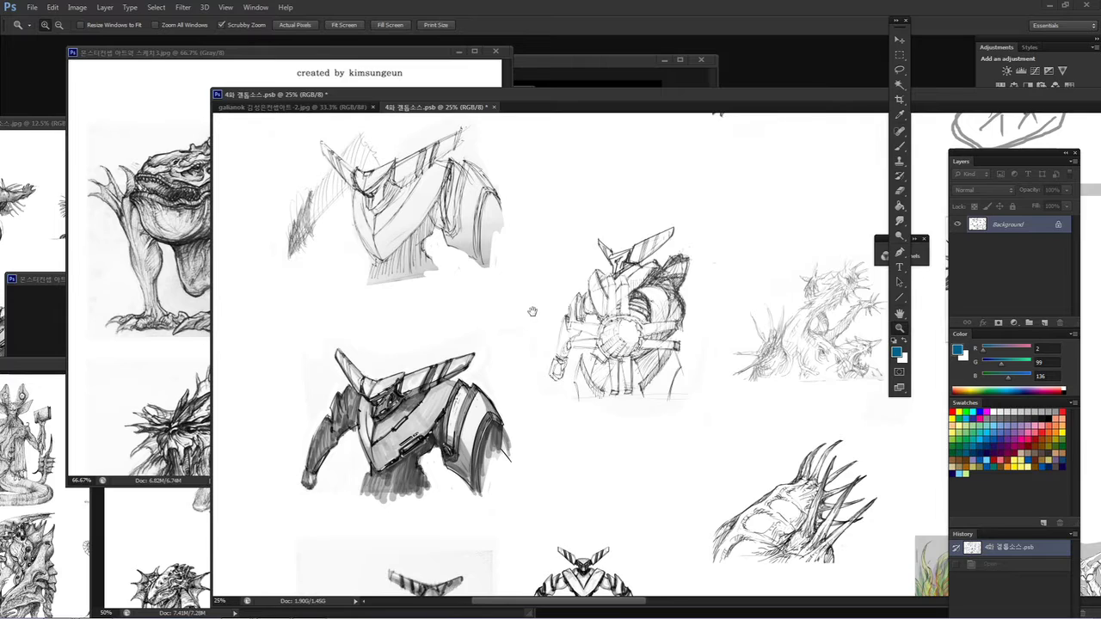
pyautogui.moveTo(532, 312); pyautogui.dragTo(589, 306)
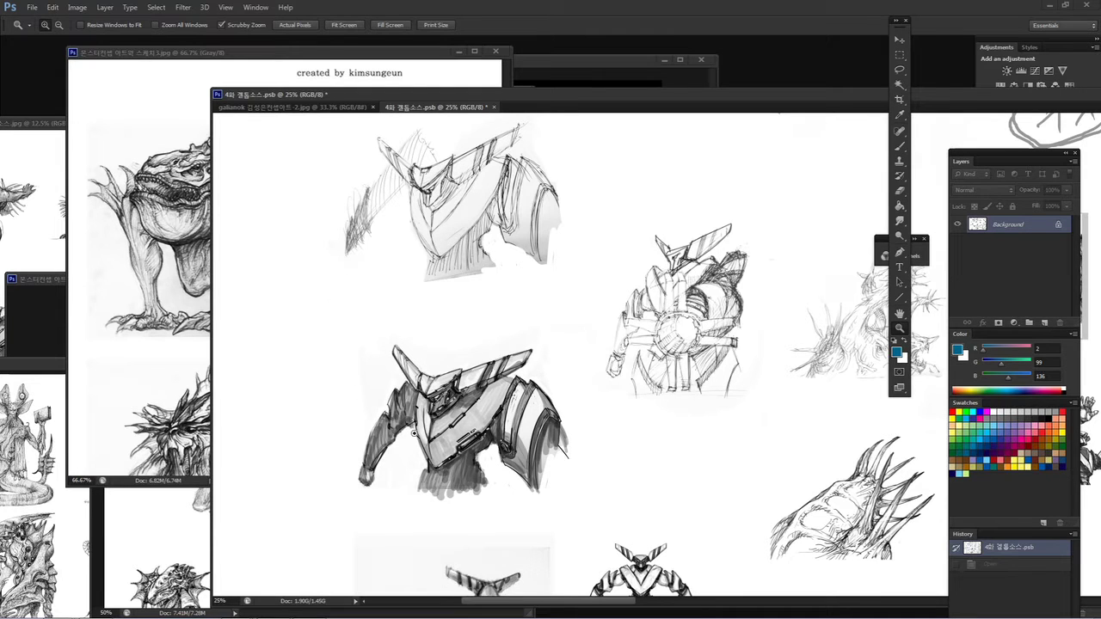
pyautogui.moveTo(471, 412); pyautogui.dragTo(471, 242)
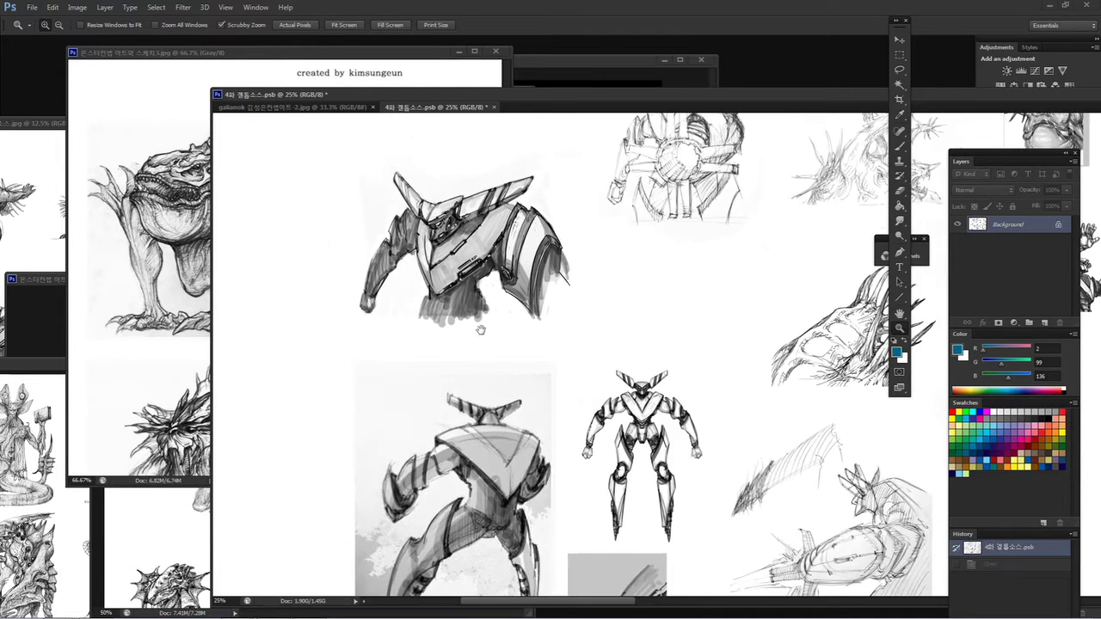
pyautogui.moveTo(481, 331); pyautogui.dragTo(460, 243)
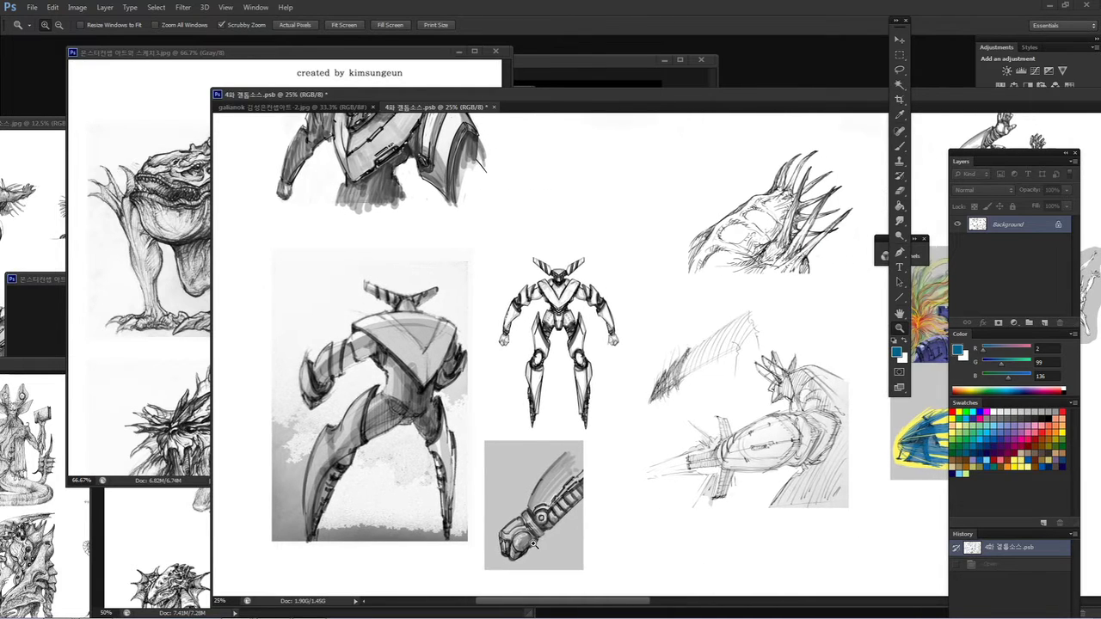
# Step: Inspect the mechanical forearm, the full-body horned robot and its shaded bust at 50% magnification
pyautogui.click(535, 539)
pyautogui.click(534, 539)
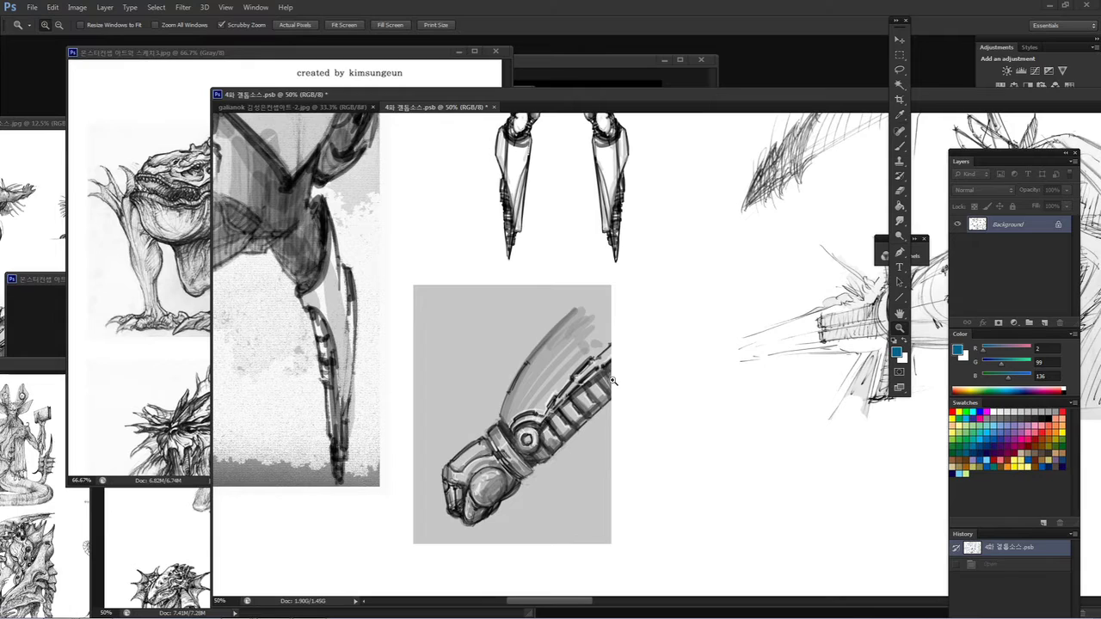
pyautogui.moveTo(571, 296); pyautogui.dragTo(545, 467)
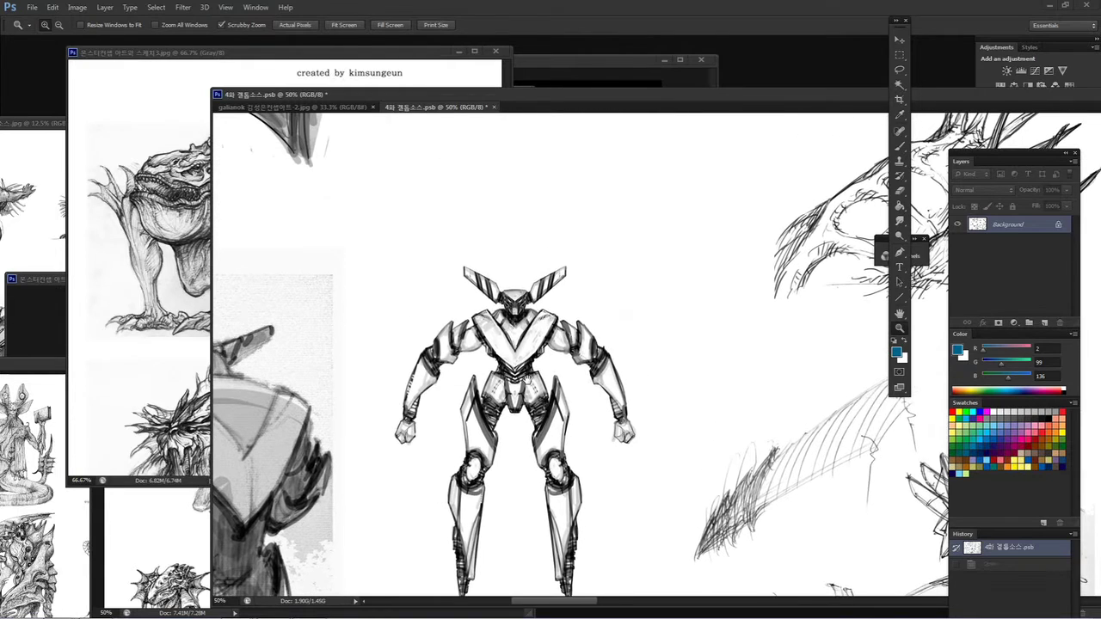
pyautogui.moveTo(441, 201); pyautogui.dragTo(541, 388)
pyautogui.moveTo(453, 351); pyautogui.dragTo(565, 400)
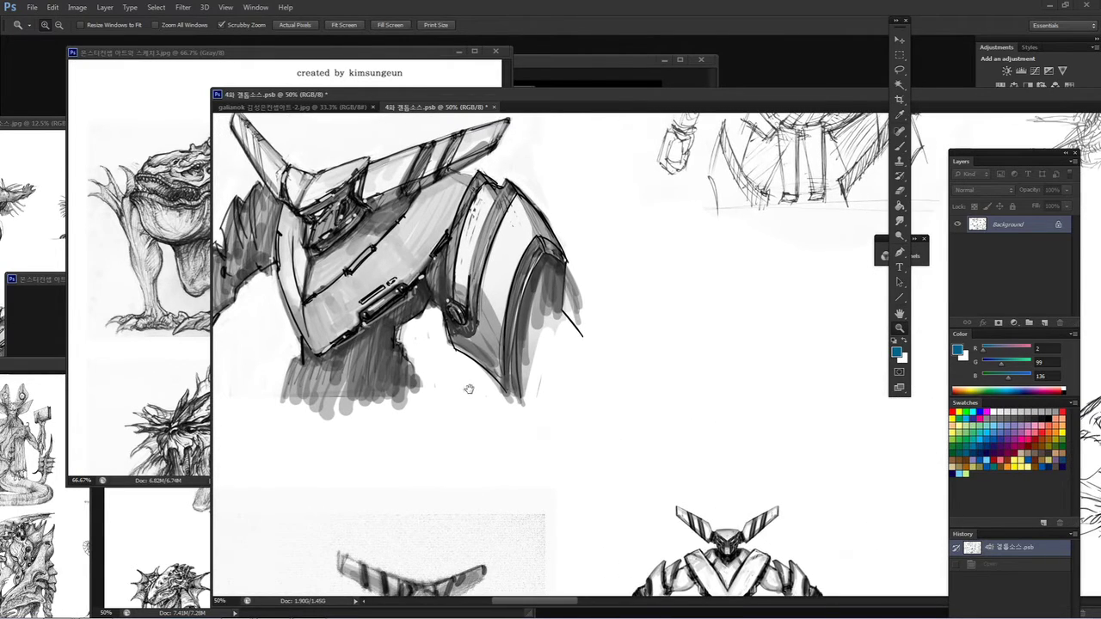
pyautogui.moveTo(468, 388); pyautogui.dragTo(601, 462)
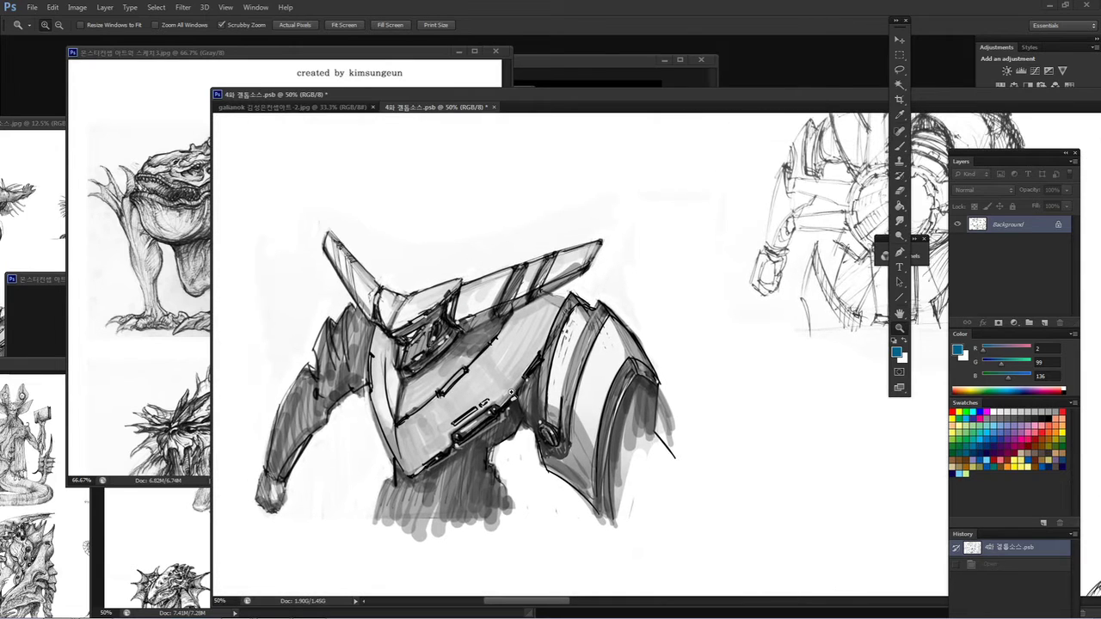
pyautogui.moveTo(732, 528)
pyautogui.mouseDown()
pyautogui.moveTo(577, 341)
pyautogui.moveTo(658, 334)
pyautogui.moveTo(636, 327)
pyautogui.mouseUp()
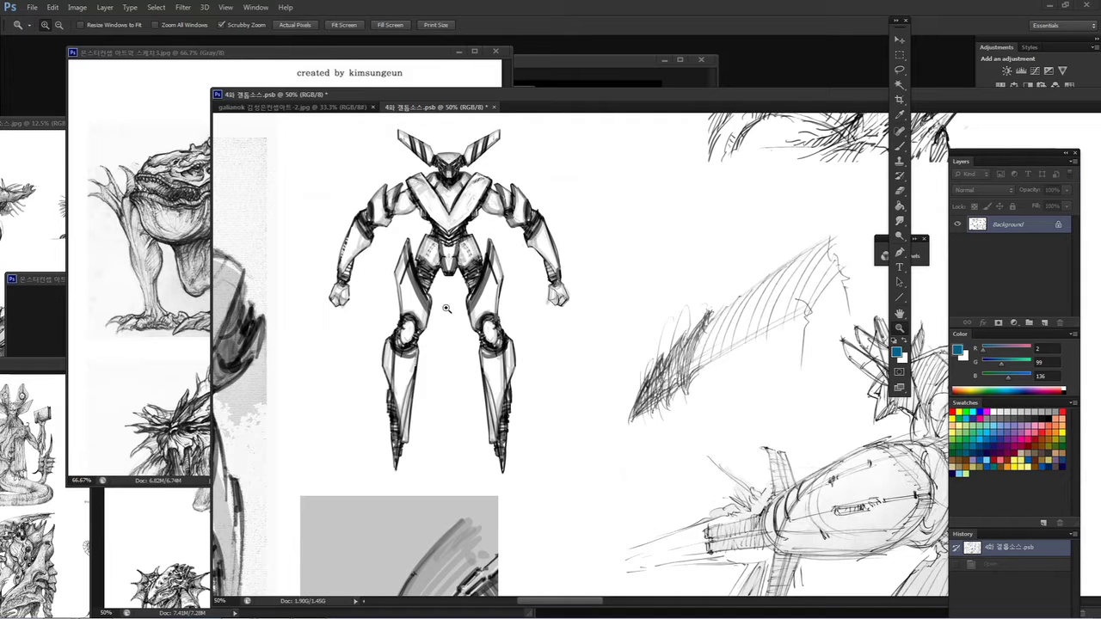
# Step: Study the coloured panels of the blue armoured figure facing fiery tendrils and yellow rays at 50% magnification
pyautogui.moveTo(573, 310); pyautogui.dragTo(162, 233)
pyautogui.moveTo(524, 278); pyautogui.dragTo(452, 388)
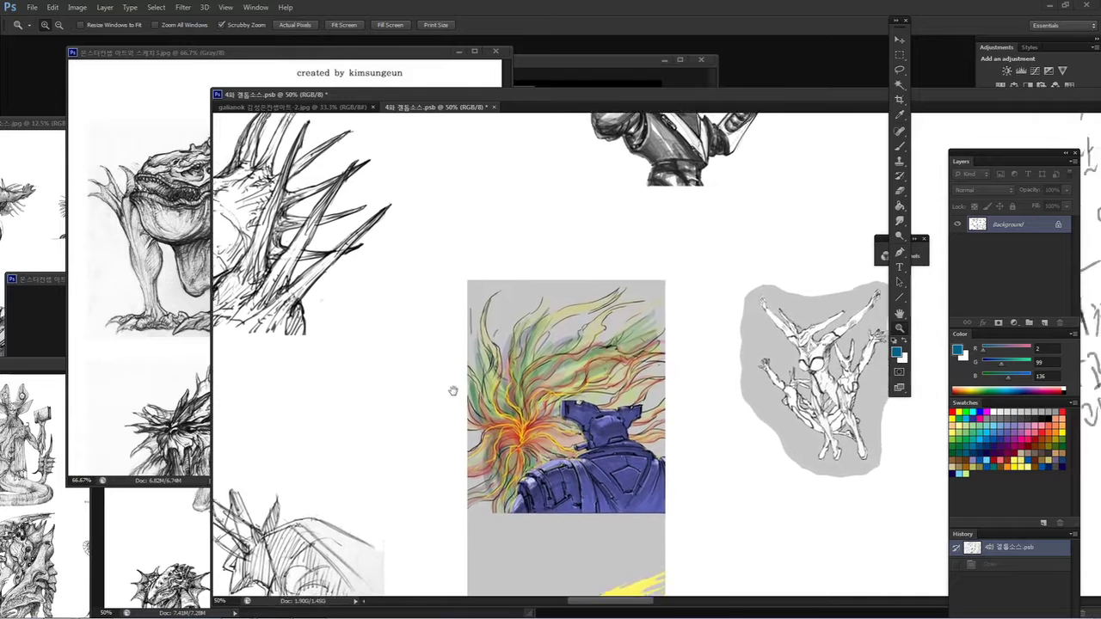
pyautogui.scroll(-5, 441, 377)
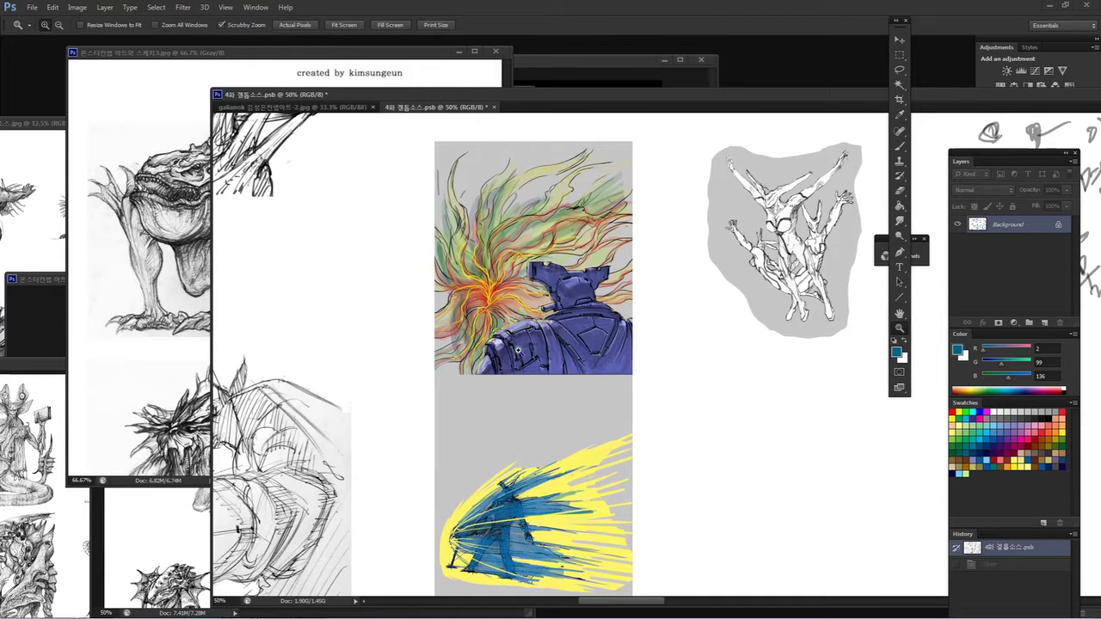
pyautogui.moveTo(483, 332)
pyautogui.mouseDown()
pyautogui.moveTo(725, 314)
pyautogui.moveTo(617, 312)
pyautogui.mouseUp()
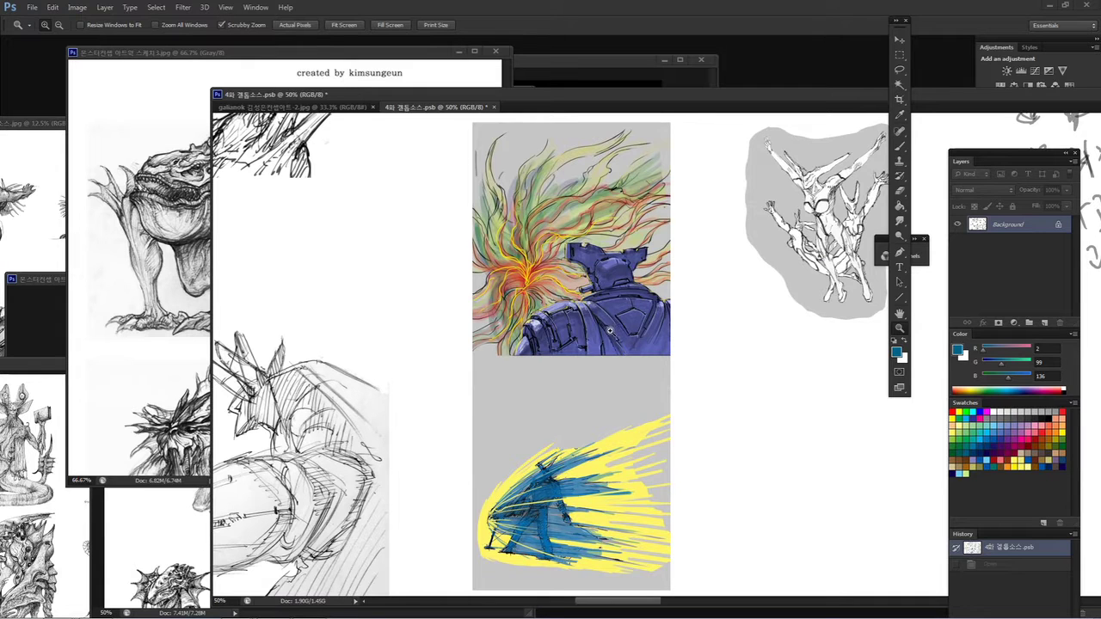
pyautogui.moveTo(445, 341); pyautogui.dragTo(518, 310)
pyautogui.moveTo(483, 389); pyautogui.dragTo(500, 382)
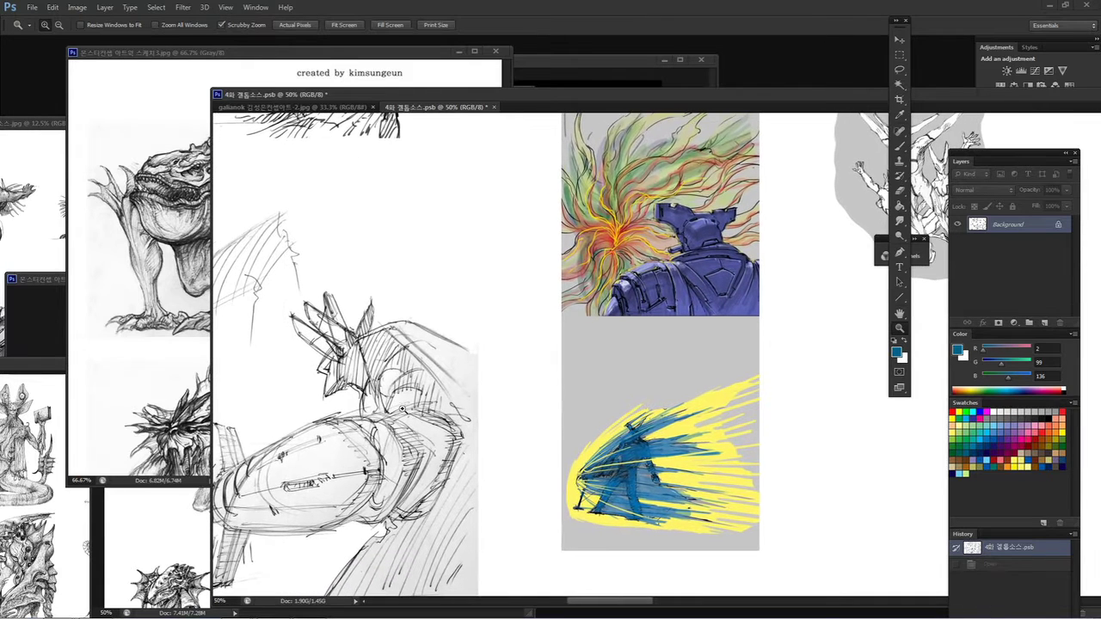
pyautogui.moveTo(688, 305); pyautogui.dragTo(687, 306)
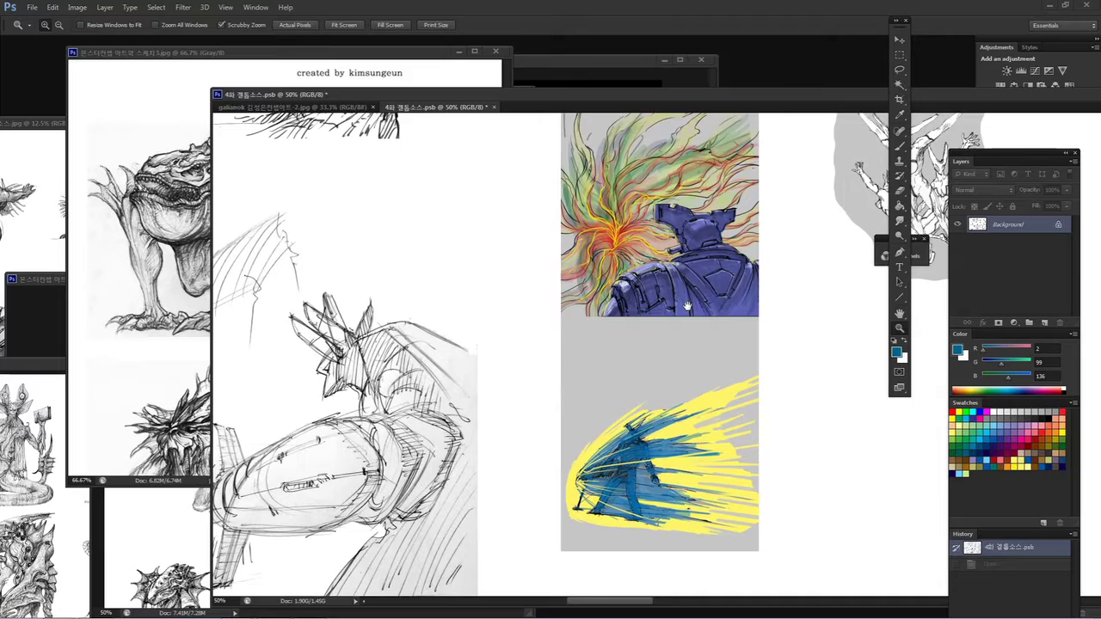
# Step: Revisit the full-body horned robot, and find the coloured landscape strip above the dark pagoda sketches at 25% magnification
pyautogui.moveTo(453, 369); pyautogui.dragTo(581, 375)
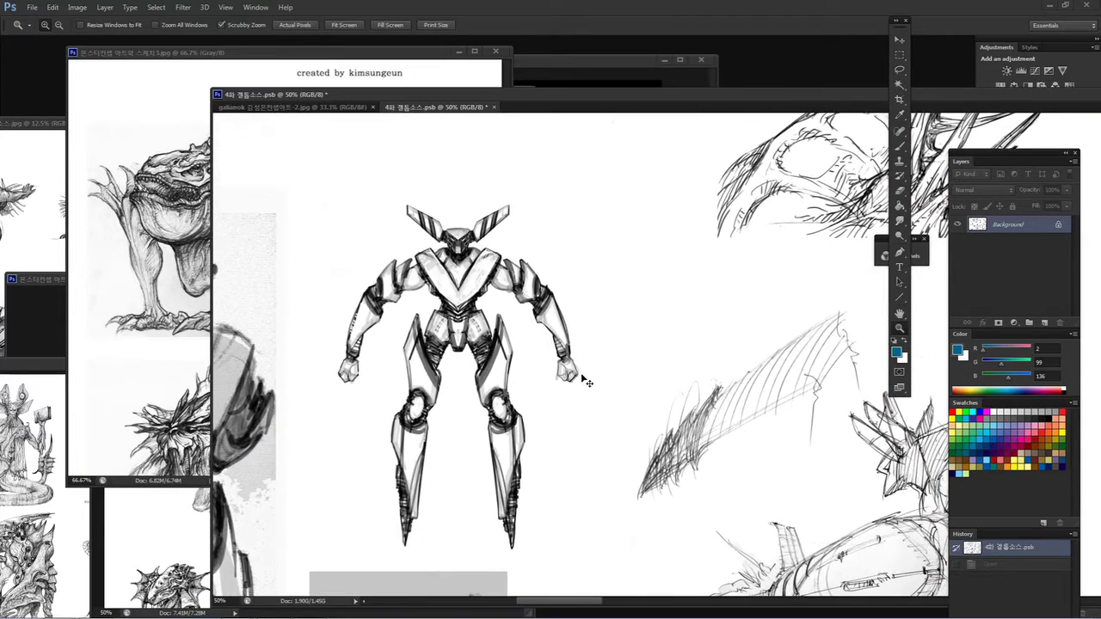
pyautogui.keyDown('alt'); pyautogui.click(581, 380); pyautogui.keyUp('alt')
pyautogui.moveTo(611, 366); pyautogui.dragTo(474, 413)
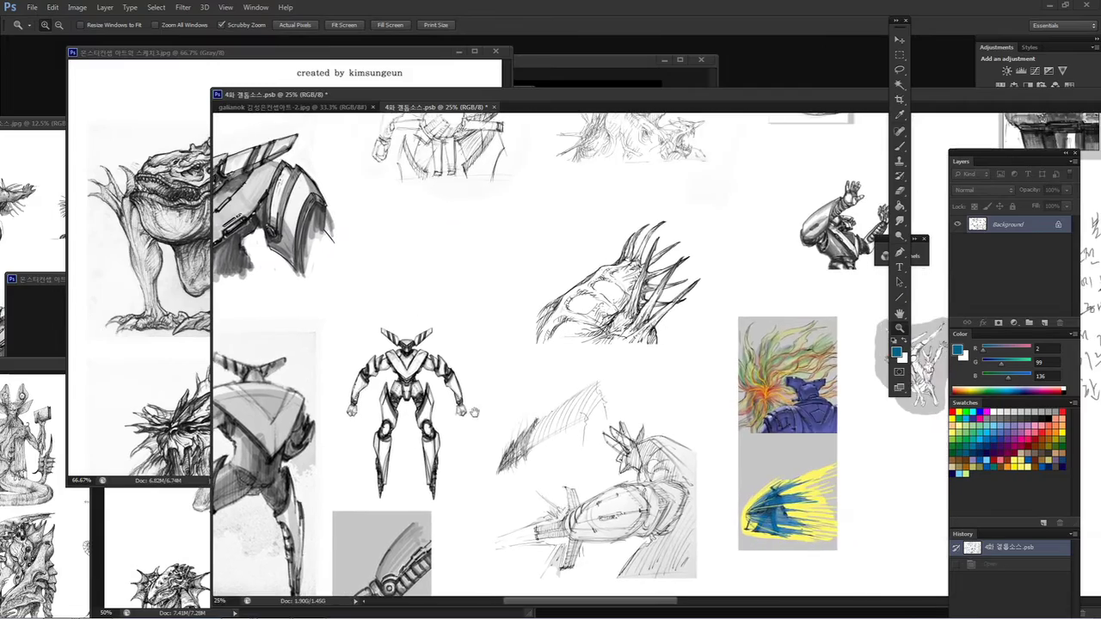
pyautogui.moveTo(586, 309); pyautogui.dragTo(709, 293)
pyautogui.moveTo(318, 505)
pyautogui.mouseDown()
pyautogui.moveTo(520, 454)
pyautogui.moveTo(272, 468)
pyautogui.mouseUp()
pyautogui.moveTo(744, 403); pyautogui.dragTo(471, 474)
pyautogui.moveTo(581, 393); pyautogui.dragTo(352, 229)
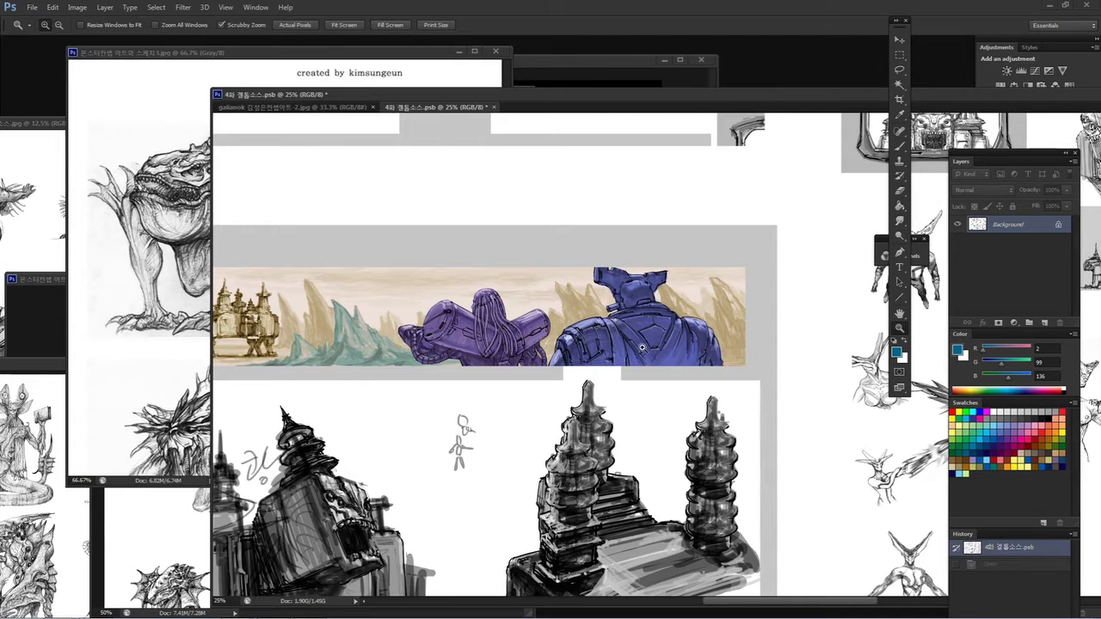
# Step: Examine the purple and blue figures in the coloured landscape strip at 25% and 50%, comparing them with the fiery tendril panel
pyautogui.moveTo(567, 368); pyautogui.dragTo(636, 330)
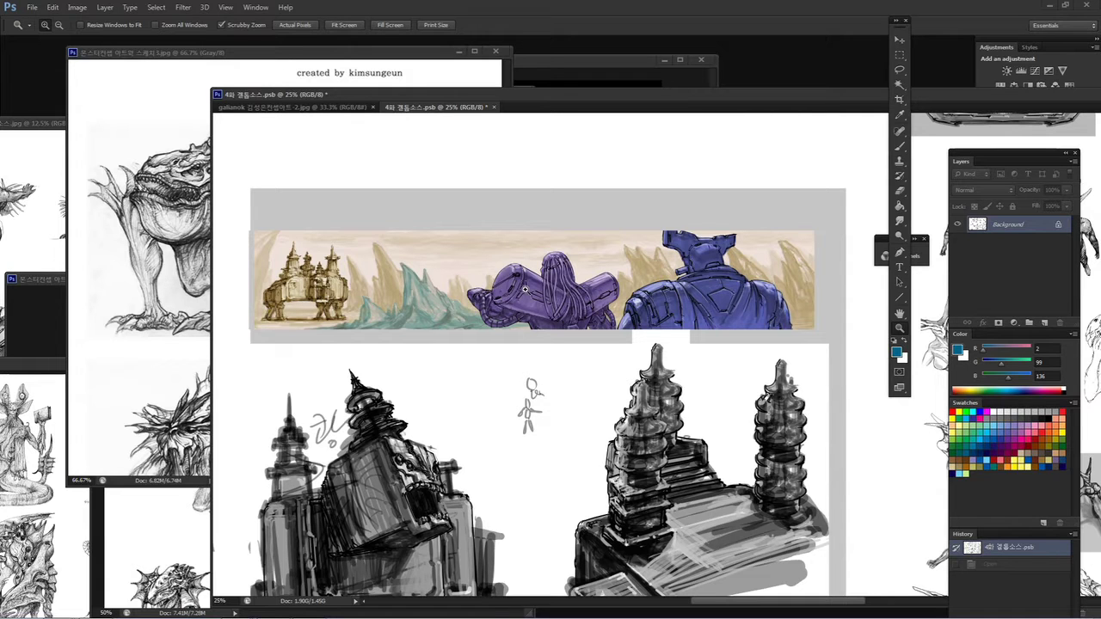
pyautogui.moveTo(539, 264); pyautogui.dragTo(548, 344)
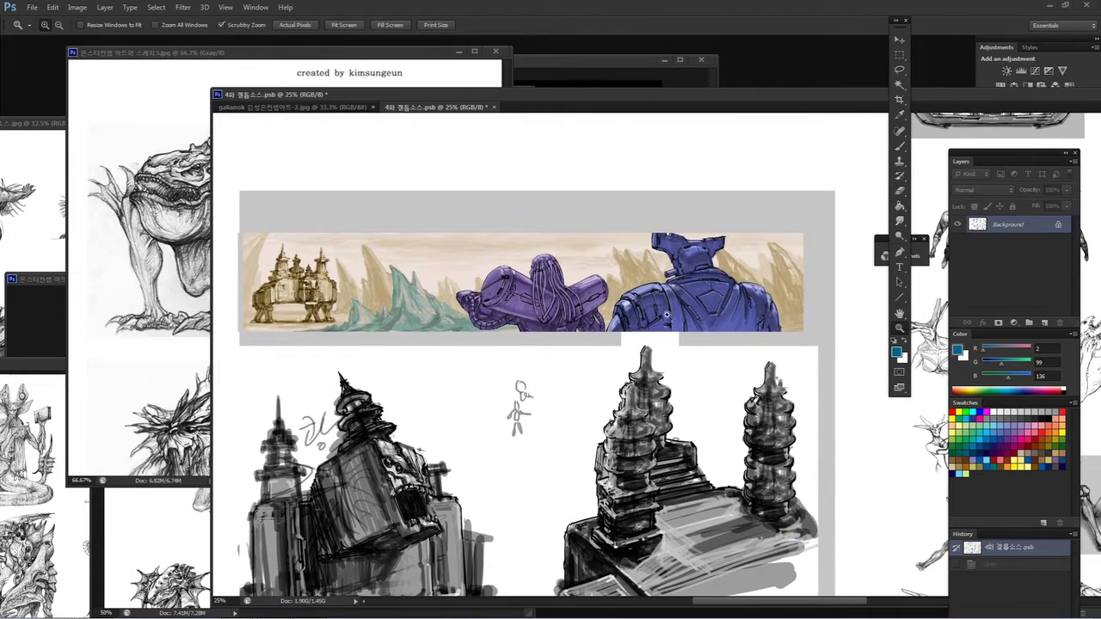
pyautogui.moveTo(361, 396); pyautogui.dragTo(636, 258)
pyautogui.moveTo(258, 258); pyautogui.dragTo(653, 258)
pyautogui.moveTo(425, 318); pyautogui.dragTo(476, 341)
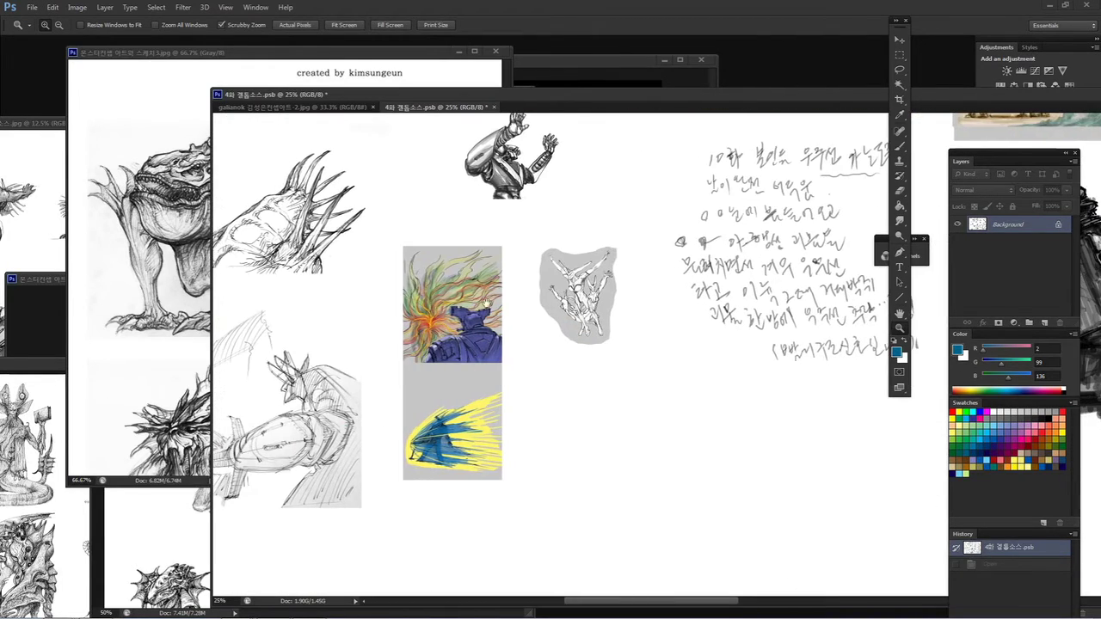
pyautogui.click(477, 342)
pyautogui.moveTo(715, 282); pyautogui.dragTo(344, 456)
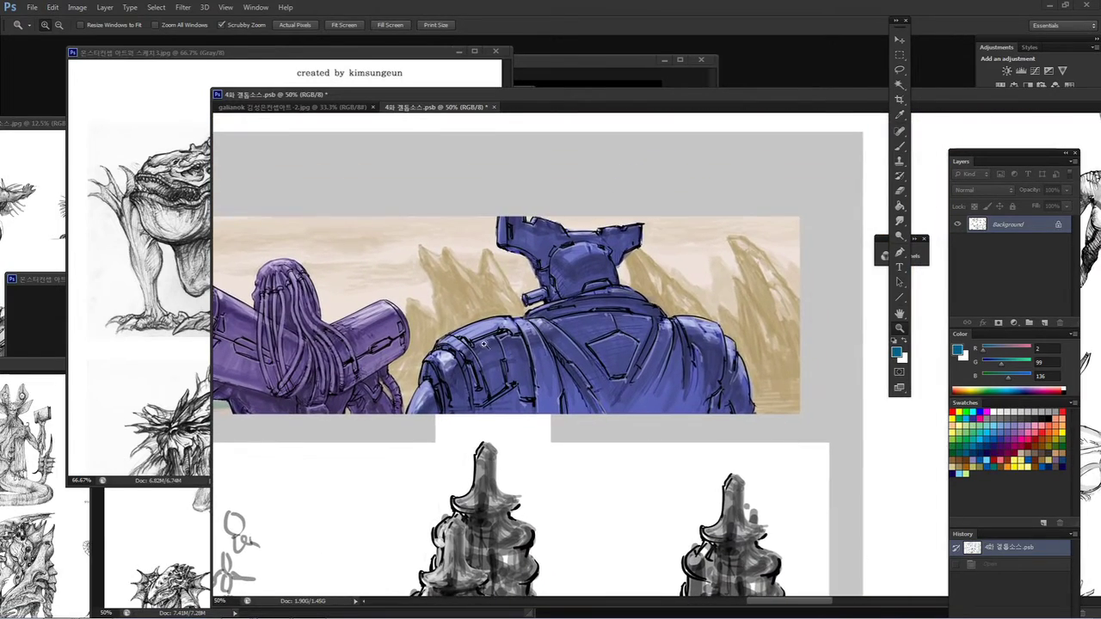
pyautogui.keyDown('alt'); pyautogui.click(628, 319); pyautogui.keyUp('alt')
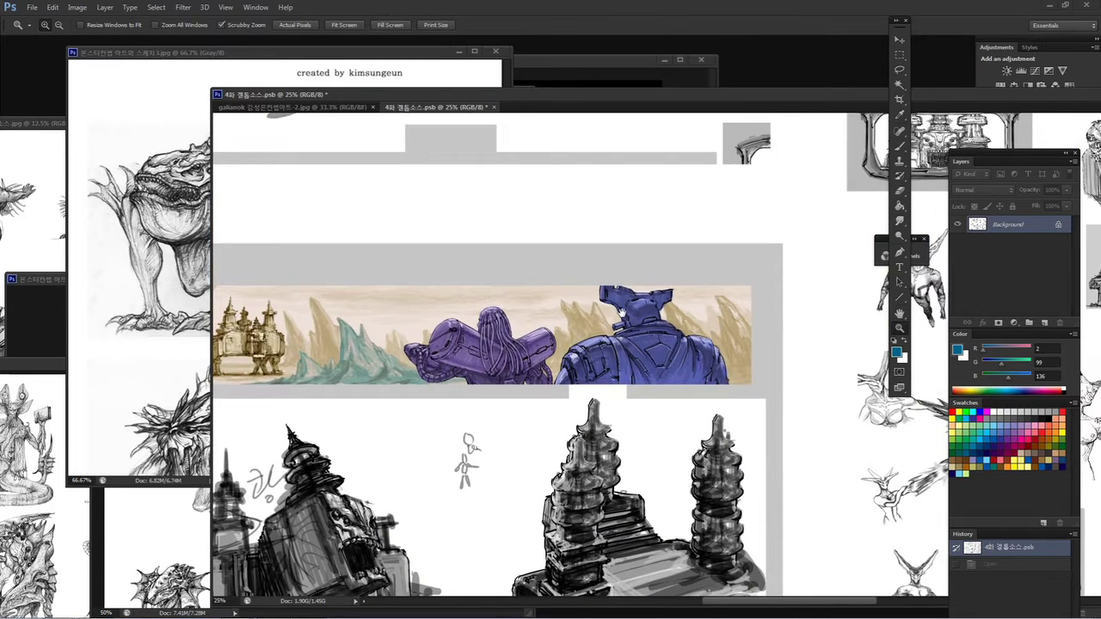
pyautogui.moveTo(620, 314); pyautogui.dragTo(529, 310)
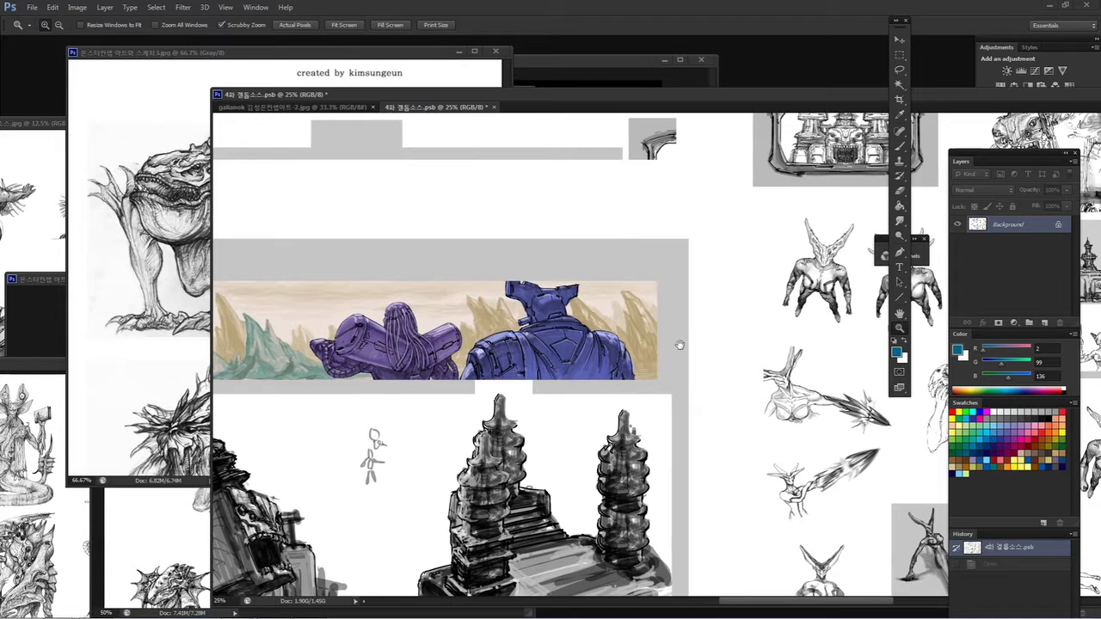
# Step: Survey the horned humanoid pose sketches around the framed temple drawing at 25% magnification
pyautogui.moveTo(700, 337); pyautogui.dragTo(376, 291)
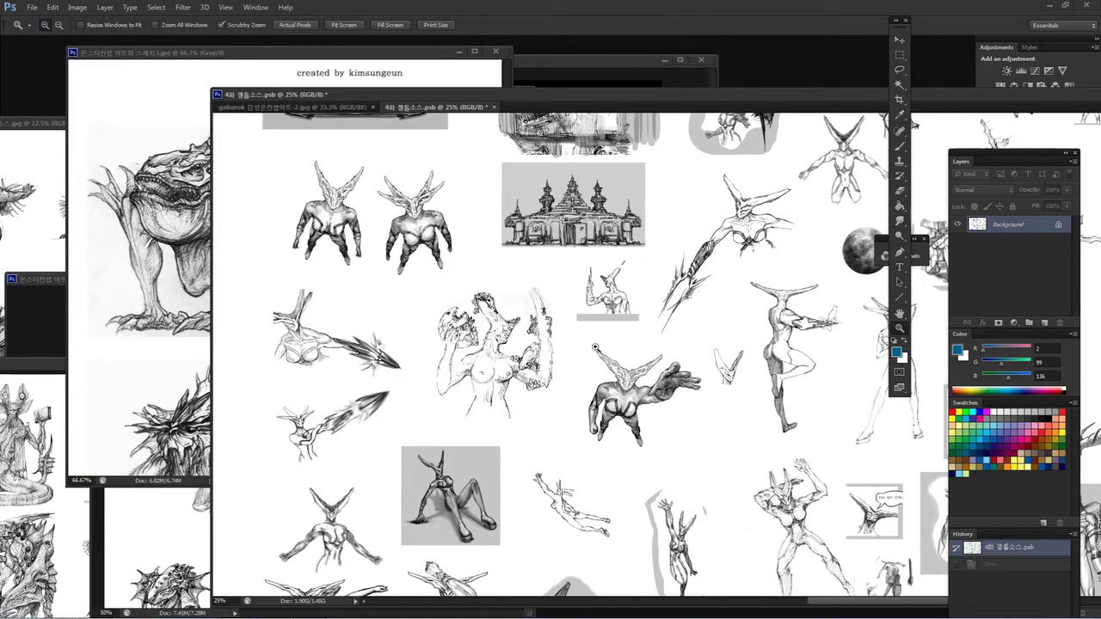
pyautogui.scroll(-1, 590, 403)
pyautogui.scroll(-2, 580, 353)
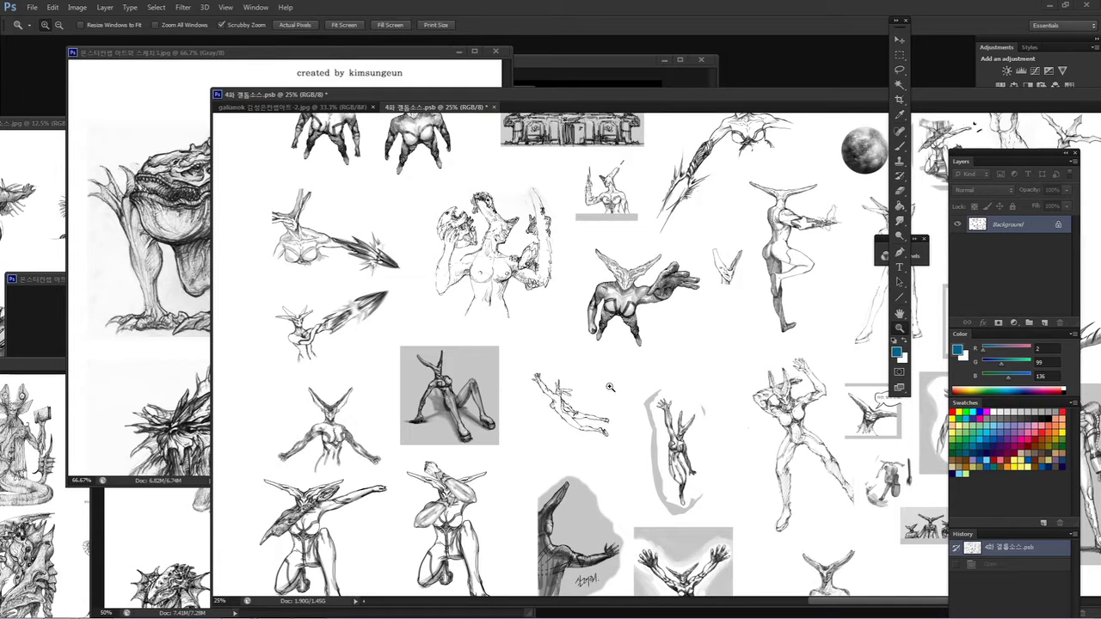
# Step: Inspect the two kneeling horned figures at 66.7% magnification and their surrounding poses at 33.3%
pyautogui.moveTo(676, 357)
pyautogui.mouseDown()
pyautogui.moveTo(675, 262)
pyautogui.moveTo(724, 317)
pyautogui.moveTo(834, 288)
pyautogui.mouseUp()
pyautogui.click(526, 470)
pyautogui.moveTo(523, 460); pyautogui.dragTo(577, 393)
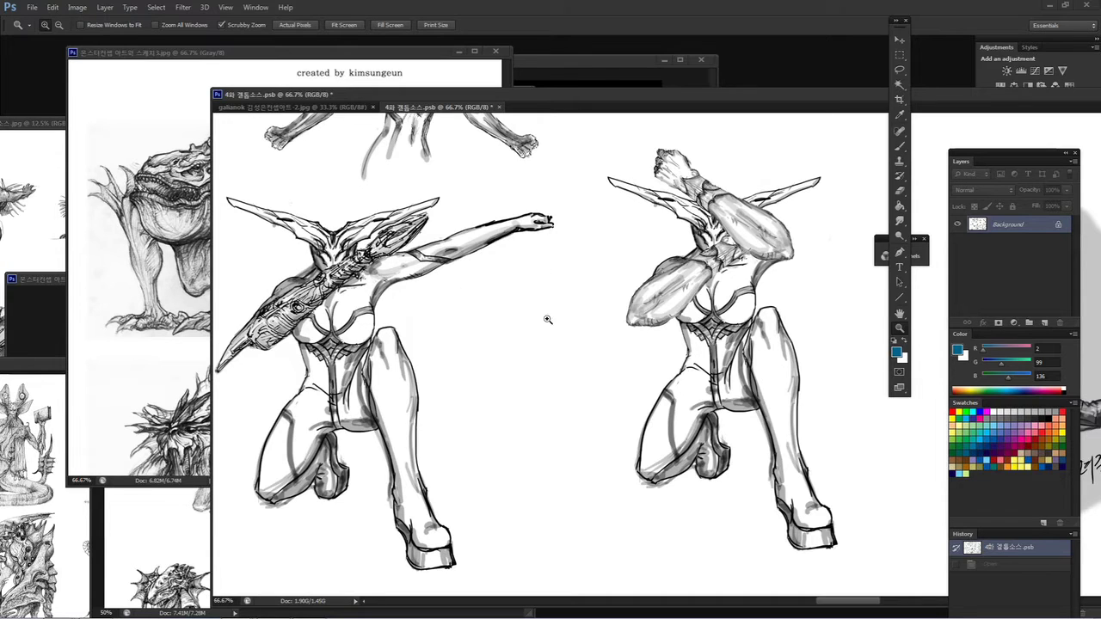
pyautogui.keyDown('alt'); pyautogui.click(666, 304); pyautogui.keyUp('alt')
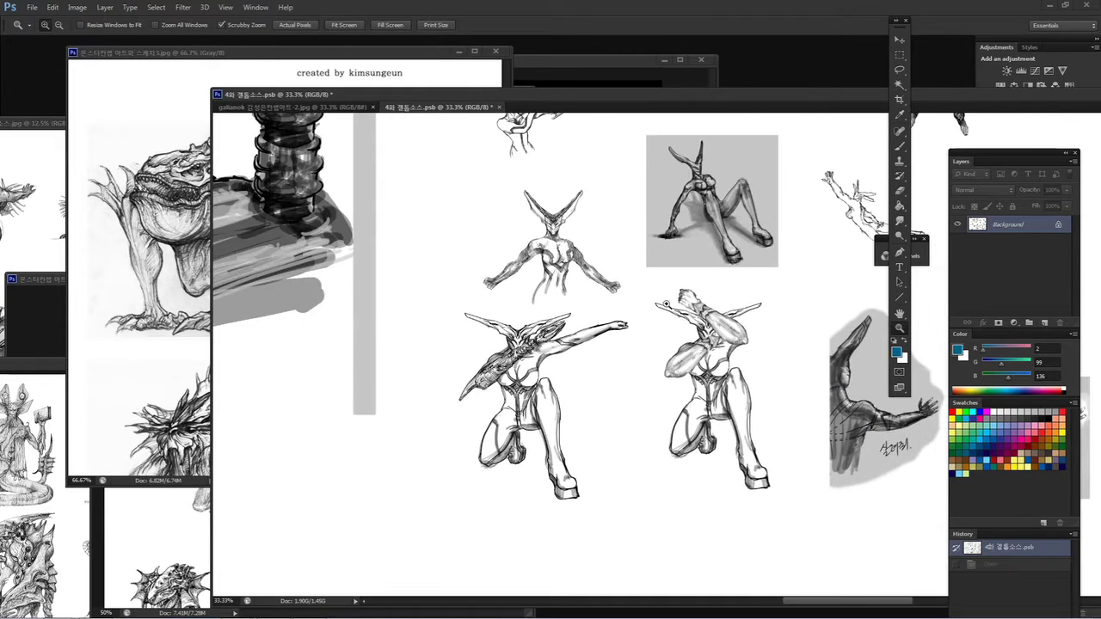
# Step: Survey the leaping and standing horned figures around the shaded sphere at 33.3% magnification
pyautogui.moveTo(856, 292)
pyautogui.mouseDown()
pyautogui.moveTo(676, 352)
pyautogui.moveTo(478, 322)
pyautogui.mouseUp()
pyautogui.moveTo(791, 336)
pyautogui.mouseDown()
pyautogui.moveTo(585, 376)
pyautogui.moveTo(399, 331)
pyautogui.moveTo(524, 334)
pyautogui.moveTo(526, 345)
pyautogui.mouseUp()
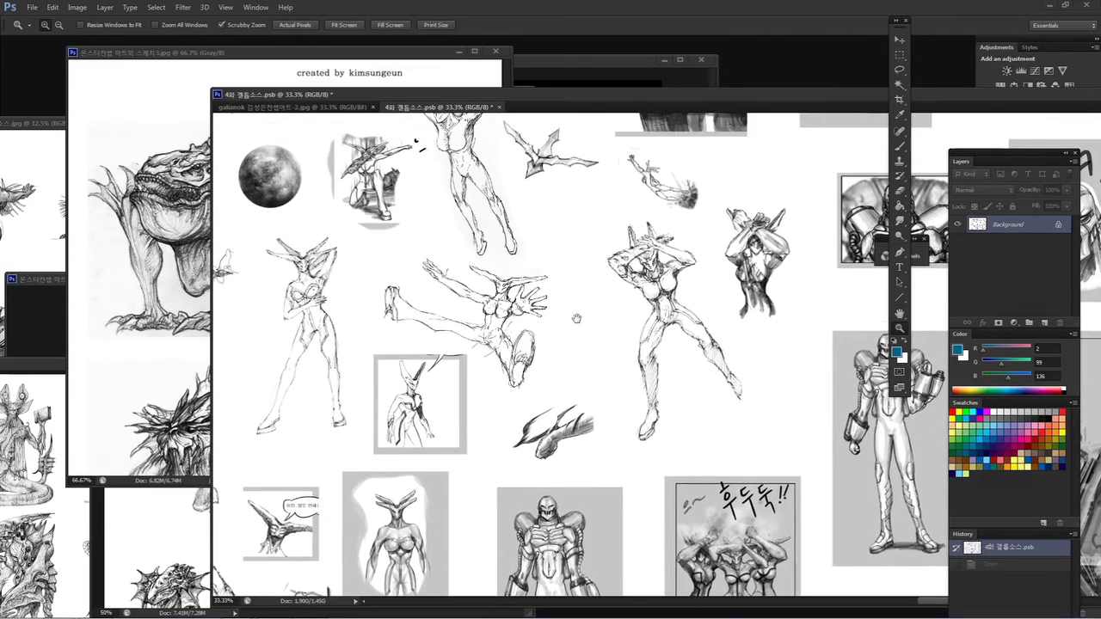
pyautogui.moveTo(577, 320); pyautogui.dragTo(604, 373)
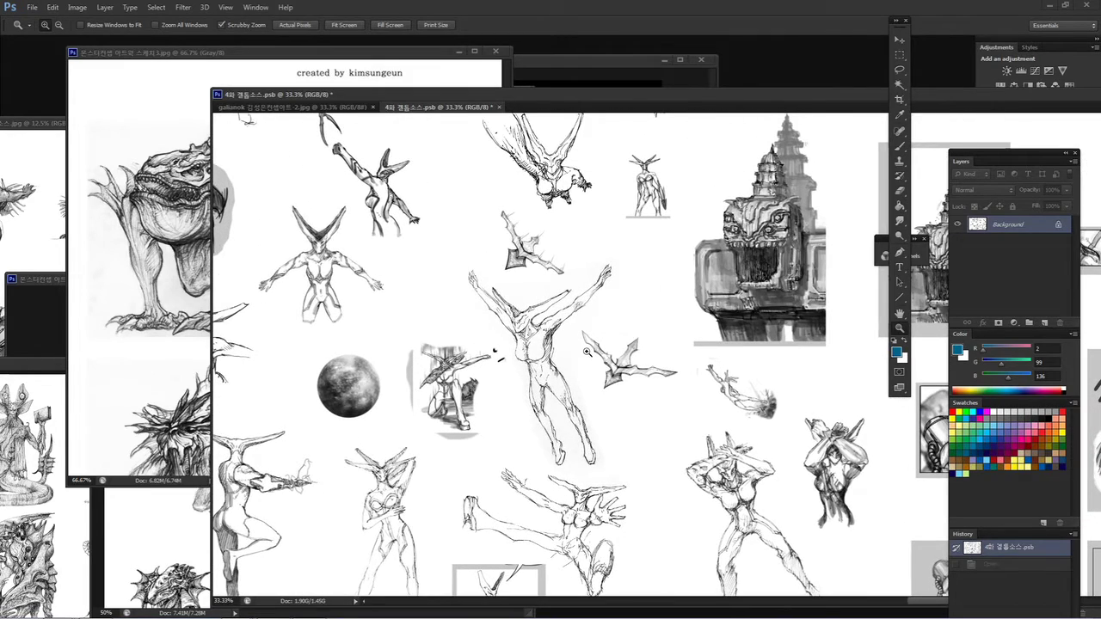
pyautogui.moveTo(588, 351)
pyautogui.mouseDown()
pyautogui.moveTo(661, 268)
pyautogui.moveTo(583, 288)
pyautogui.moveTo(447, 405)
pyautogui.mouseUp()
# Step: Examine the monster-faced pagoda tower and its framed copy at 100%, 50% and 66.7% magnification
pyautogui.scroll(2, 489, 299)
pyautogui.scroll(1, 497, 299)
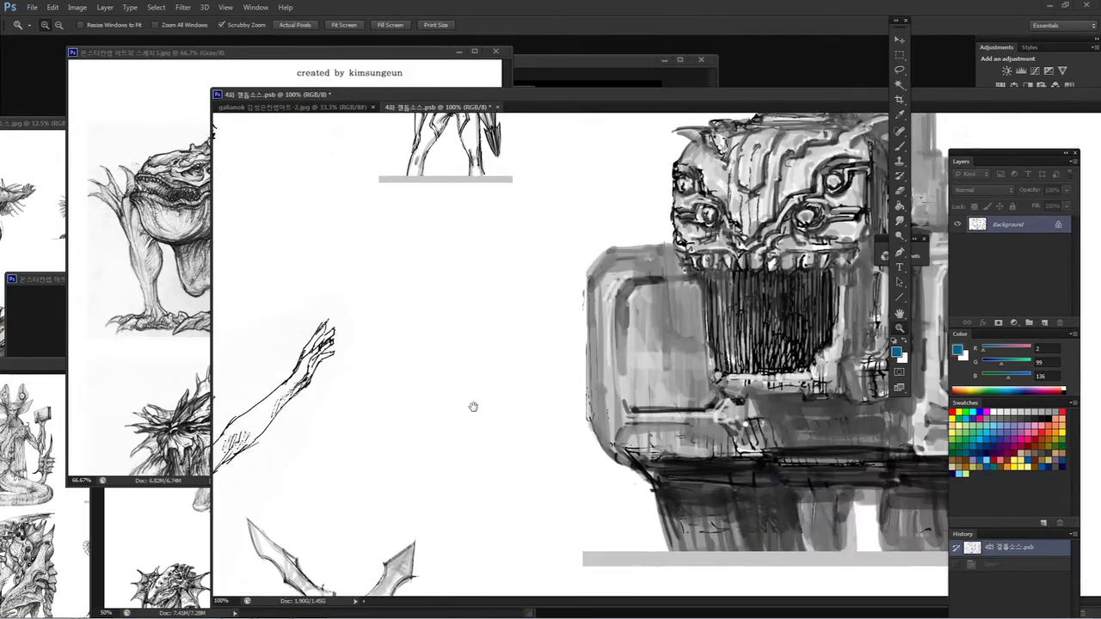
pyautogui.scroll(-3, 472, 410)
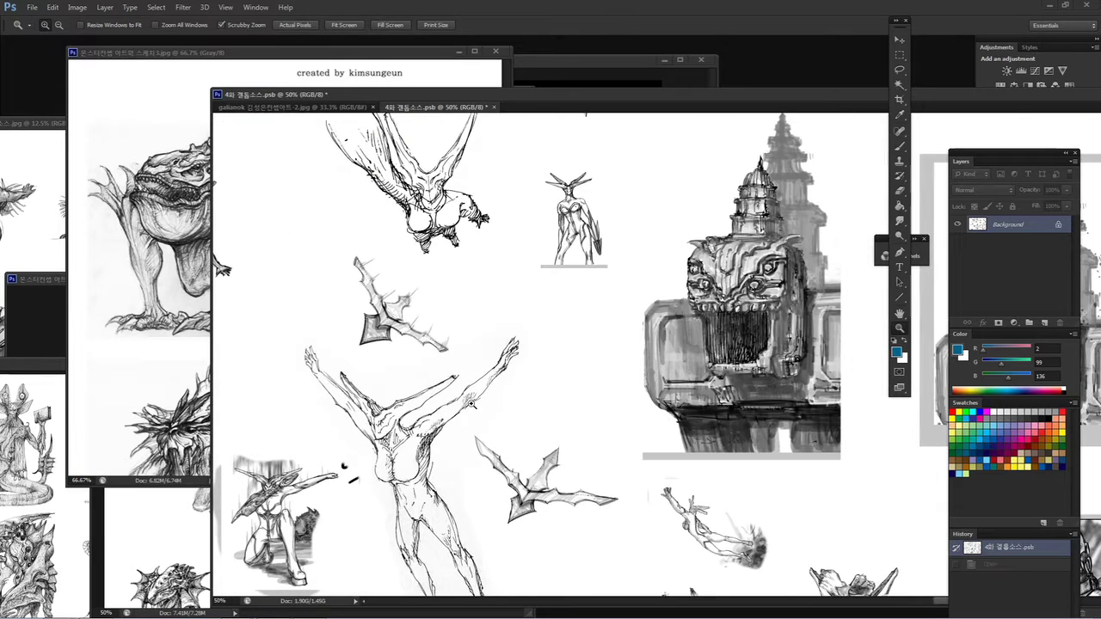
pyautogui.scroll(1, 472, 400)
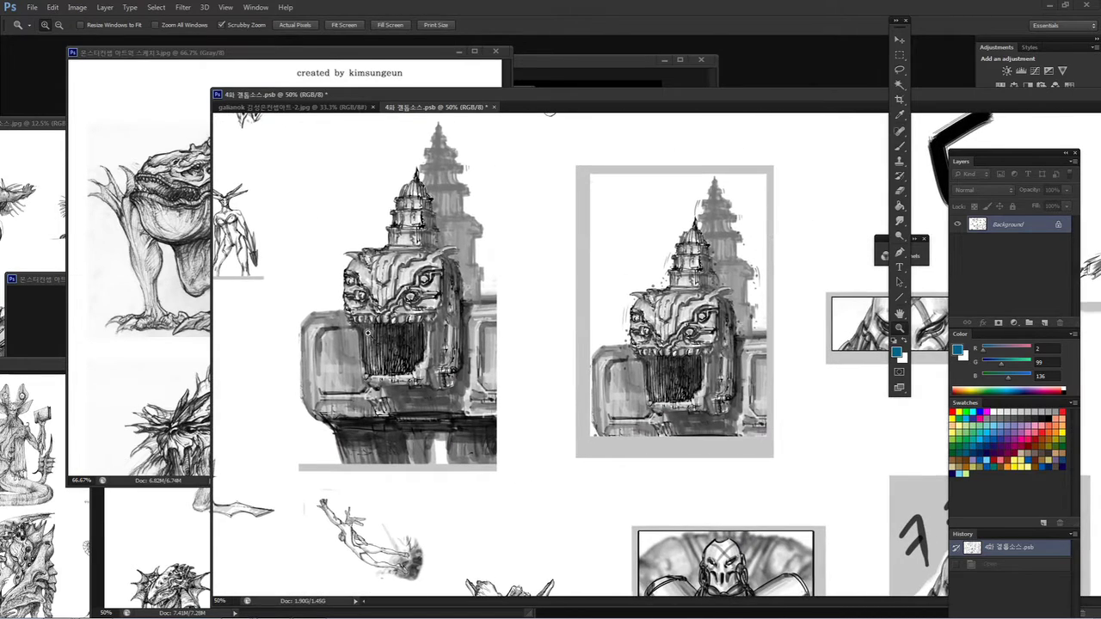
pyautogui.scroll(1, 368, 332)
pyautogui.moveTo(381, 334); pyautogui.dragTo(456, 325)
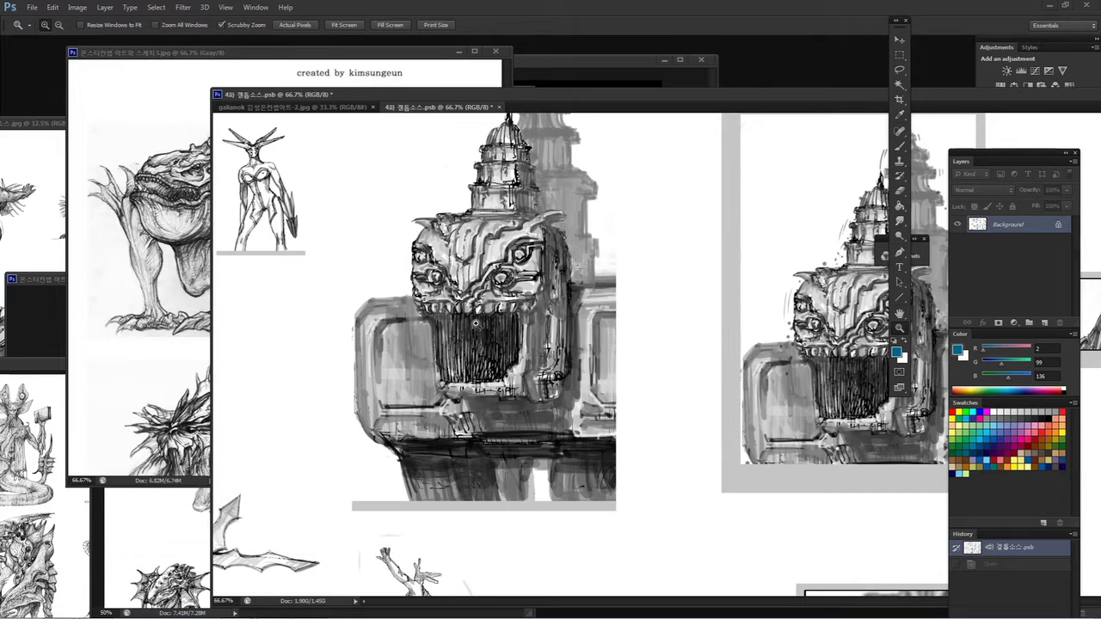
# Step: Survey the sheet from the monster-faced pagoda tower and its framed copy up to the horned head studies at 66.7% magnification
pyautogui.moveTo(497, 319); pyautogui.dragTo(469, 317)
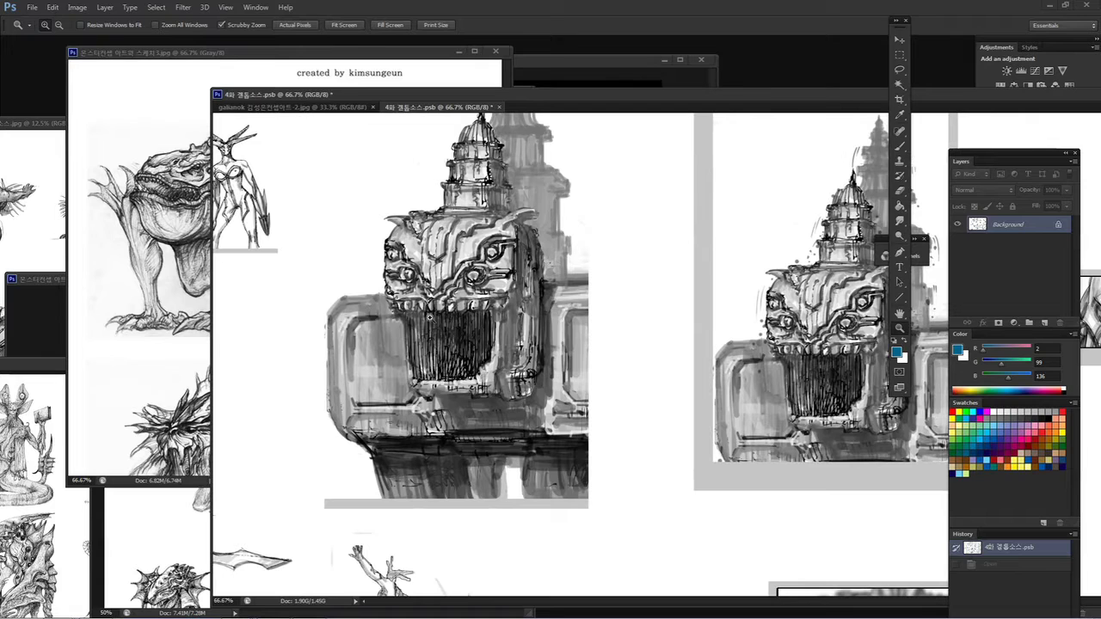
pyautogui.moveTo(490, 320)
pyautogui.mouseDown()
pyautogui.moveTo(379, 320)
pyautogui.moveTo(403, 325)
pyautogui.mouseUp()
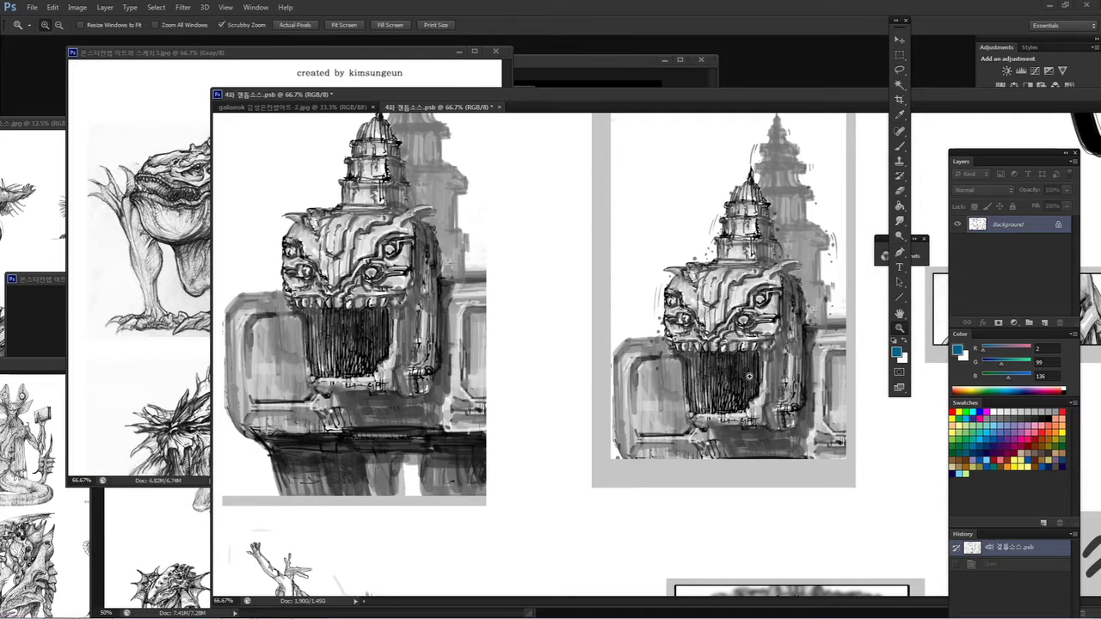
pyautogui.moveTo(761, 312)
pyautogui.mouseDown()
pyautogui.moveTo(629, 335)
pyautogui.moveTo(687, 499)
pyautogui.mouseUp()
pyautogui.moveTo(508, 351)
pyautogui.mouseDown()
pyautogui.moveTo(592, 435)
pyautogui.moveTo(693, 491)
pyautogui.mouseUp()
pyautogui.moveTo(512, 374)
pyautogui.mouseDown()
pyautogui.moveTo(594, 393)
pyautogui.moveTo(682, 457)
pyautogui.moveTo(587, 398)
pyautogui.mouseUp()
pyautogui.moveTo(483, 277)
pyautogui.mouseDown()
pyautogui.moveTo(459, 315)
pyautogui.moveTo(480, 316)
pyautogui.mouseUp()
pyautogui.press('z')
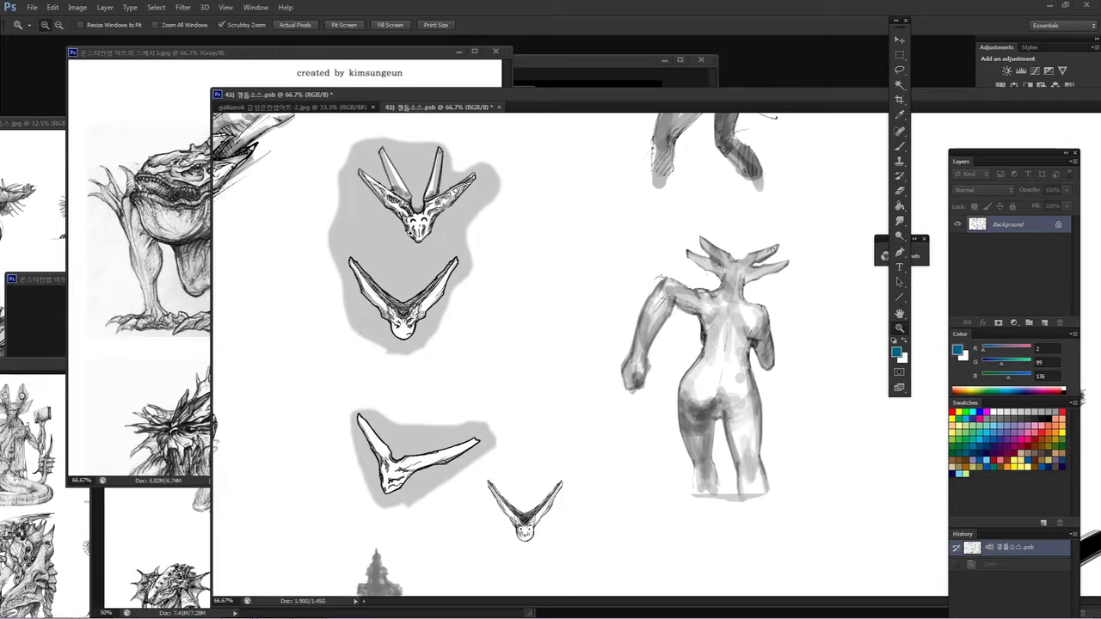
# Step: Examine the horned head studies and the rear-view horned figure beside them at 66.7% and 100% magnification
pyautogui.moveTo(715, 274); pyautogui.dragTo(669, 232)
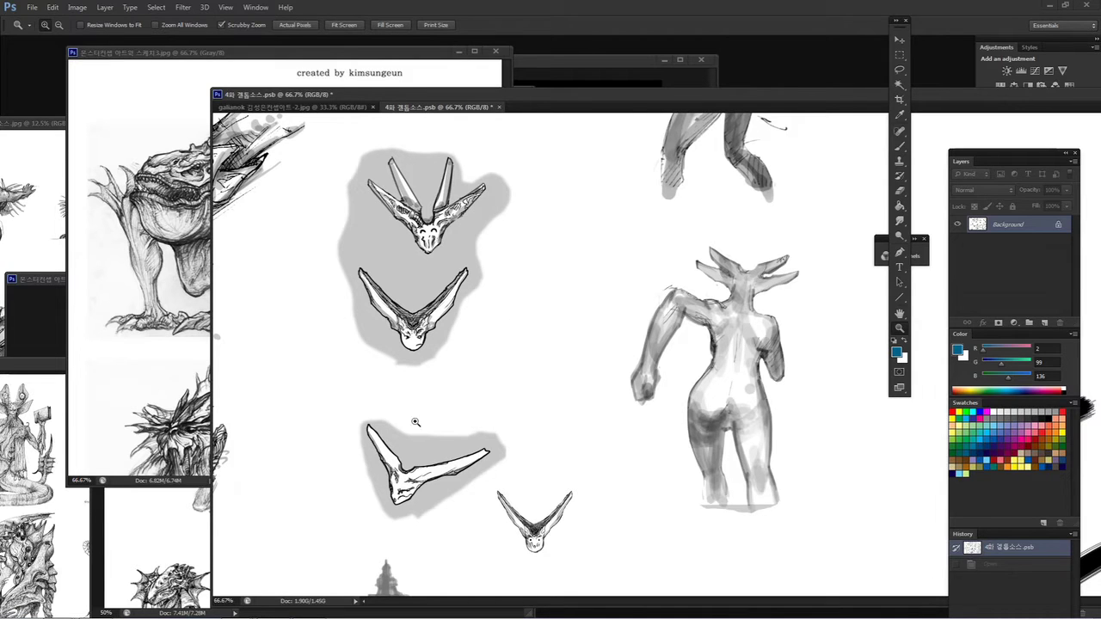
pyautogui.scroll(-3, 497, 361)
pyautogui.click(492, 254)
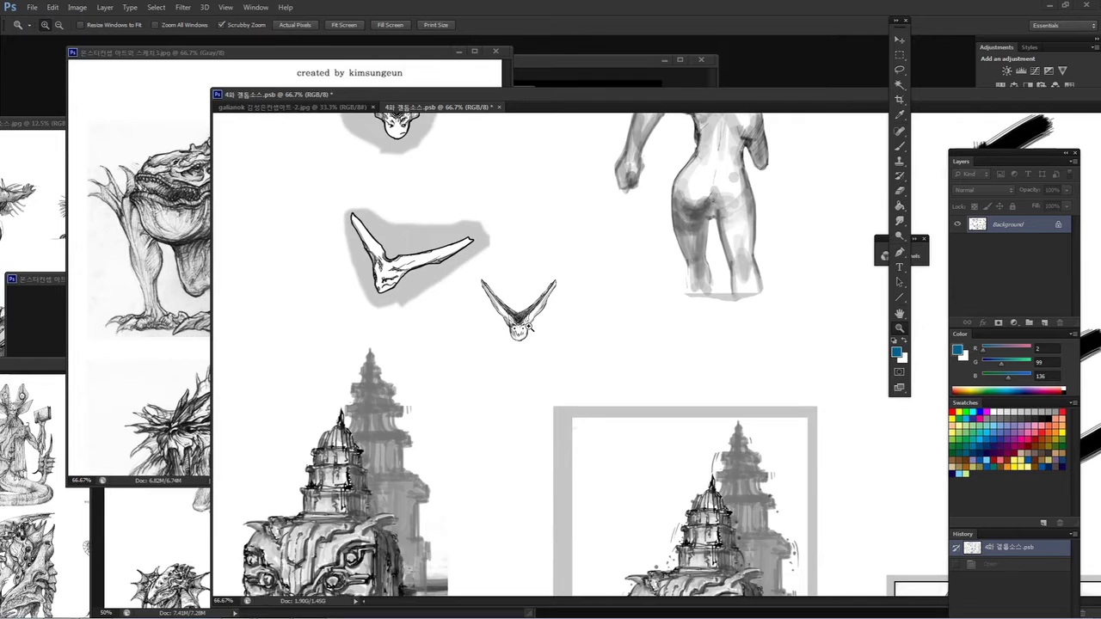
pyautogui.moveTo(508, 275); pyautogui.dragTo(519, 351)
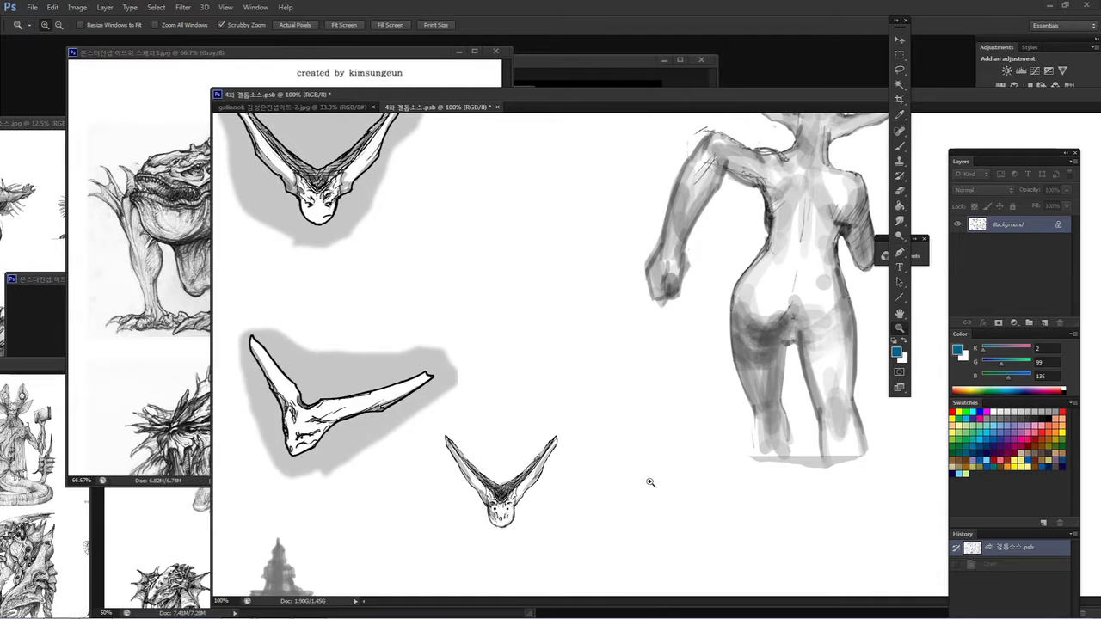
pyautogui.hscroll(10, 648, 479)
pyautogui.keyDown('alt'); pyautogui.click(506, 451); pyautogui.keyUp('alt')
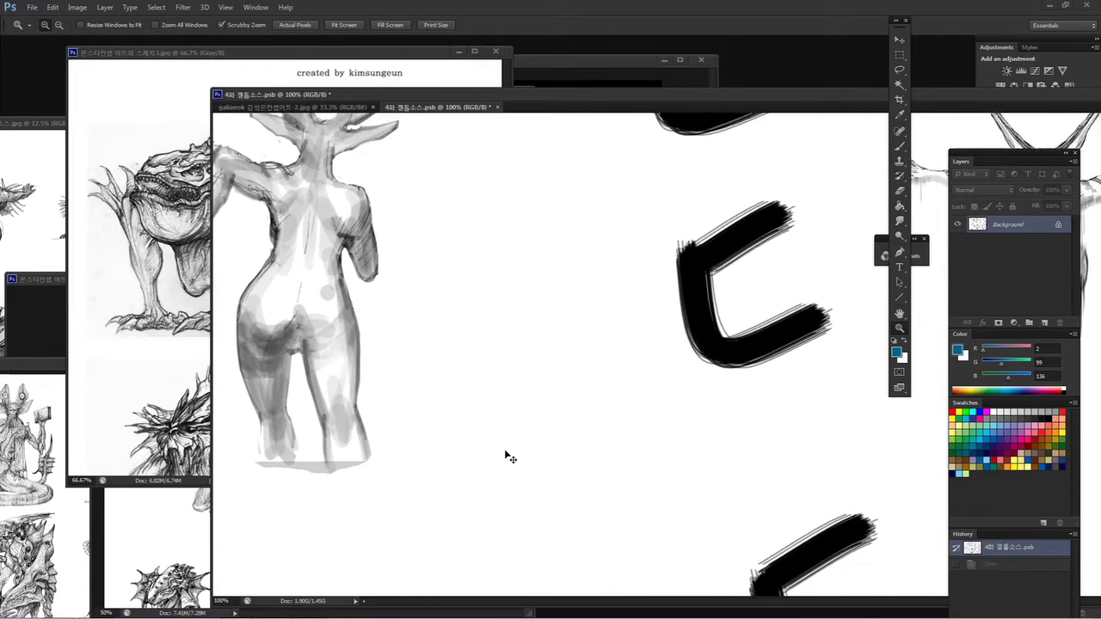
pyautogui.scroll(3, 585, 393)
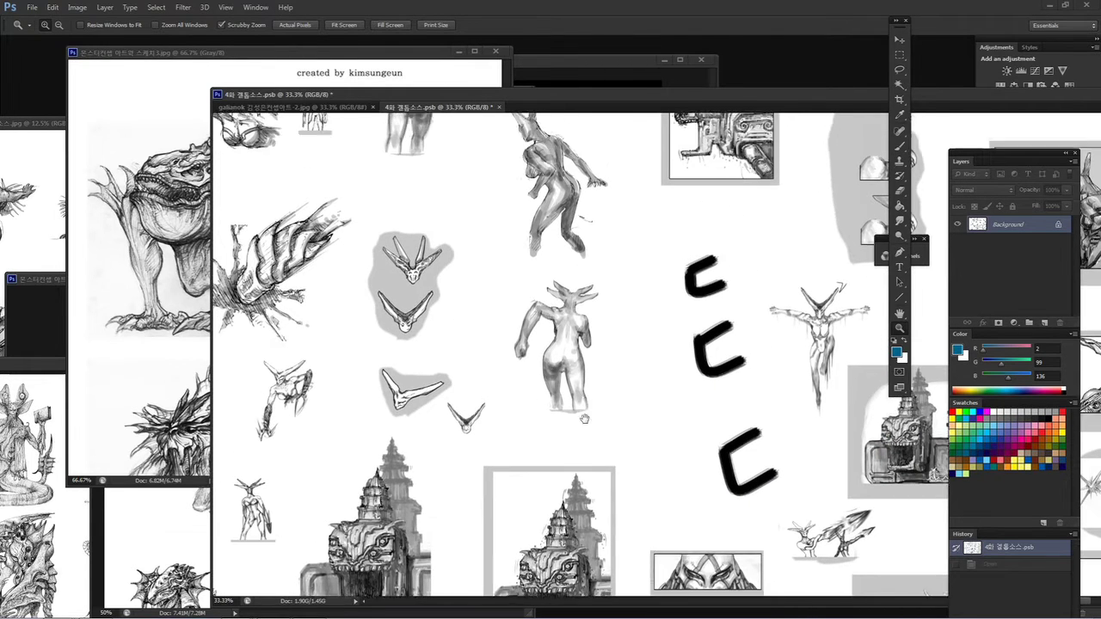
# Step: Survey the temple, horned trio and masked warrior panels around the thick black strokes at 33.3% magnification
pyautogui.moveTo(655, 356); pyautogui.dragTo(455, 319)
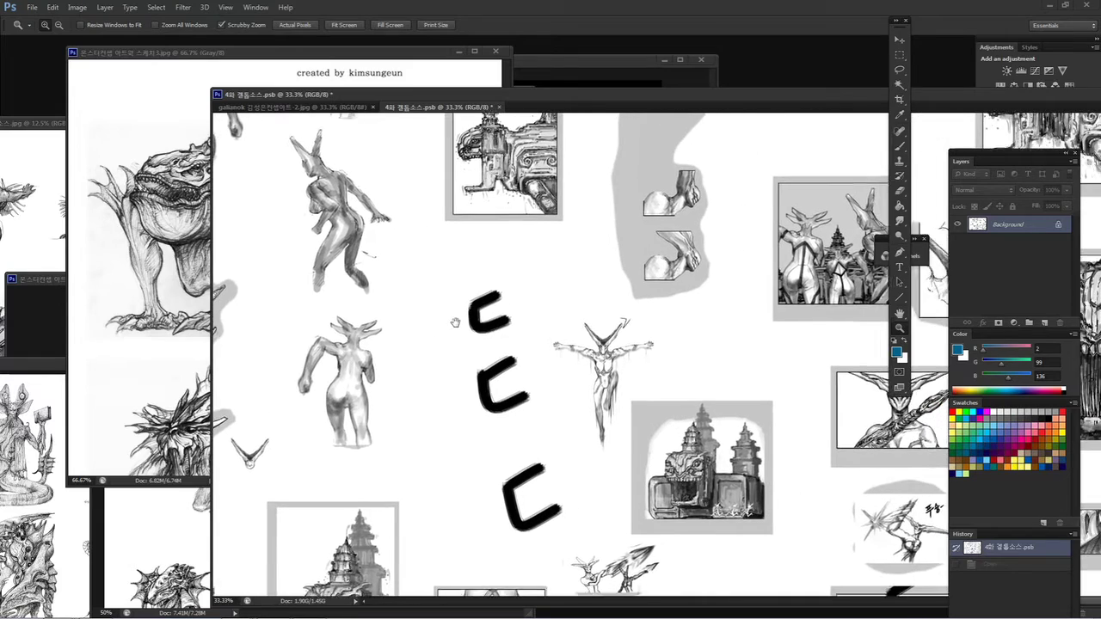
pyautogui.moveTo(700, 331); pyautogui.dragTo(590, 246)
pyautogui.moveTo(632, 353); pyautogui.dragTo(580, 267)
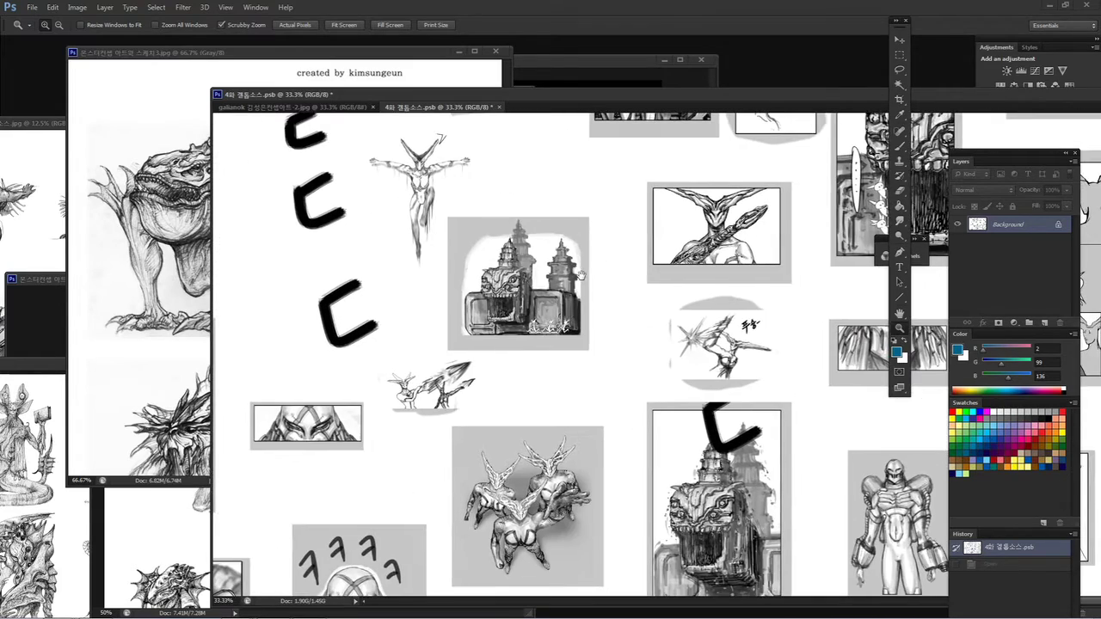
pyautogui.moveTo(470, 535); pyautogui.dragTo(524, 342)
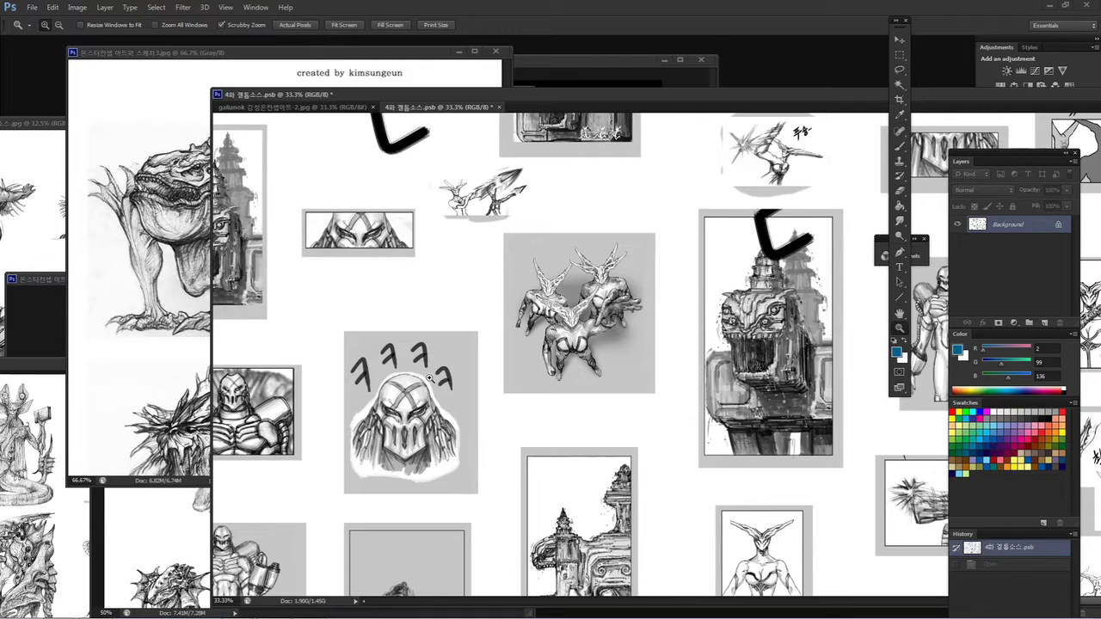
pyautogui.moveTo(433, 402); pyautogui.dragTo(486, 391)
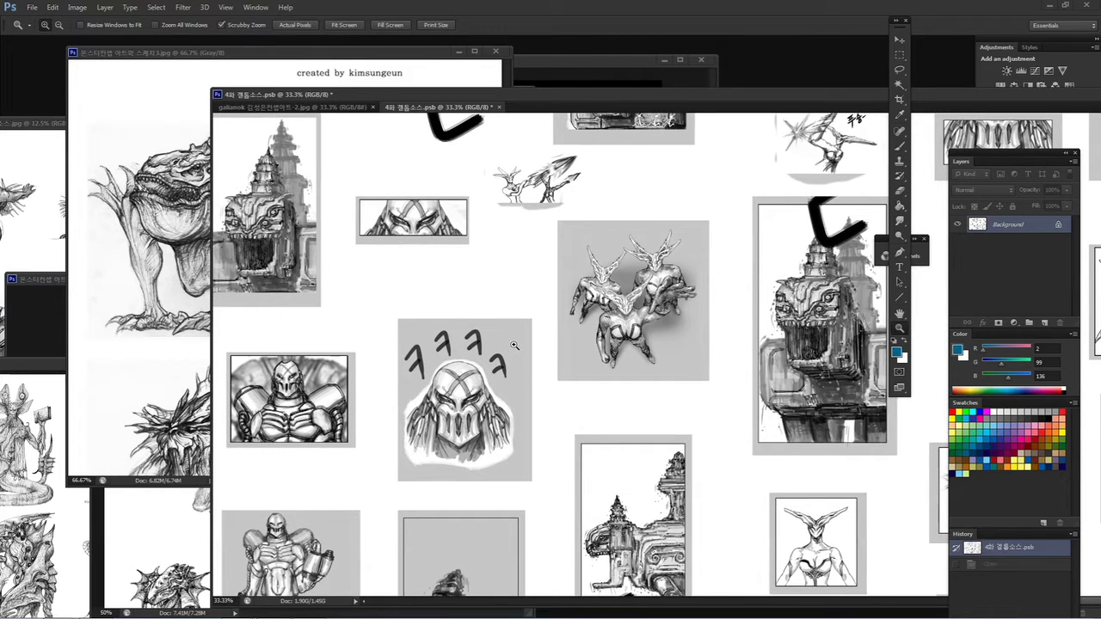
pyautogui.moveTo(516, 411)
pyautogui.mouseDown()
pyautogui.moveTo(505, 308)
pyautogui.moveTo(508, 398)
pyautogui.mouseUp()
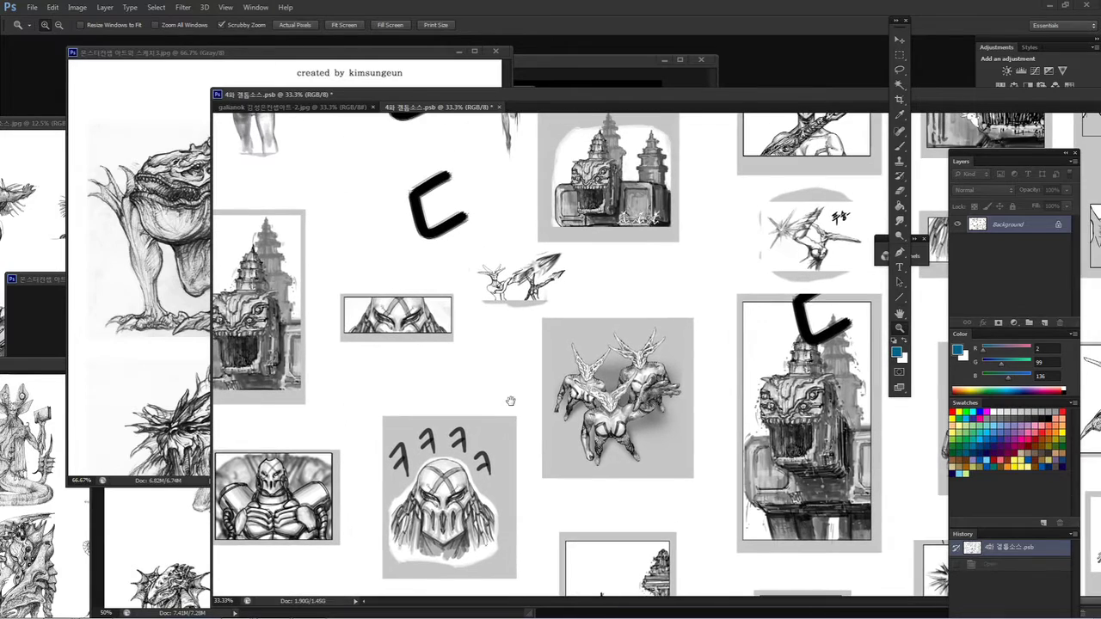
# Step: Inspect the masked head with dreadlocks and the grey-framed temple drawing above it at 66.7% magnification
pyautogui.click(448, 484)
pyautogui.click(448, 483)
pyautogui.moveTo(448, 483); pyautogui.dragTo(469, 379)
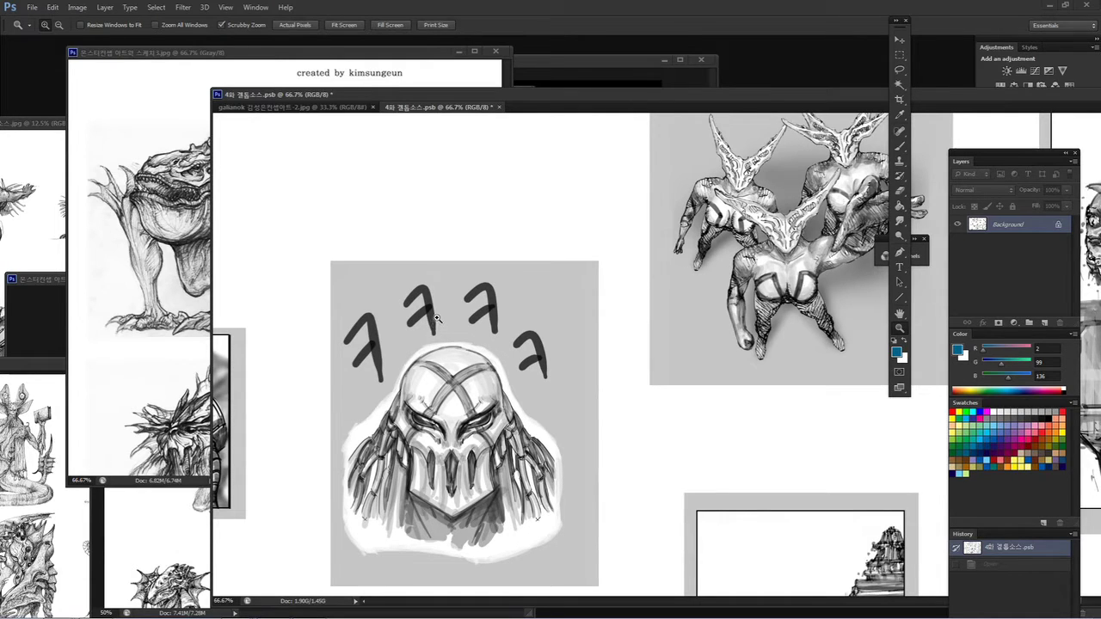
pyautogui.moveTo(550, 238); pyautogui.dragTo(528, 501)
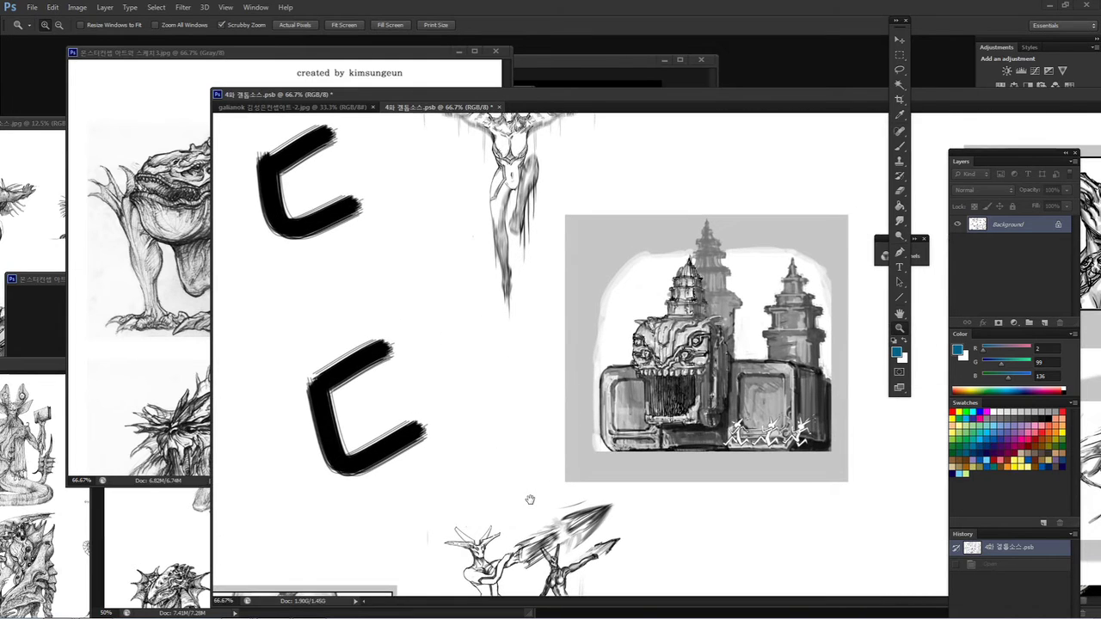
pyautogui.hotkey('ctrl', '-')
pyautogui.hotkey('ctrl', '-')
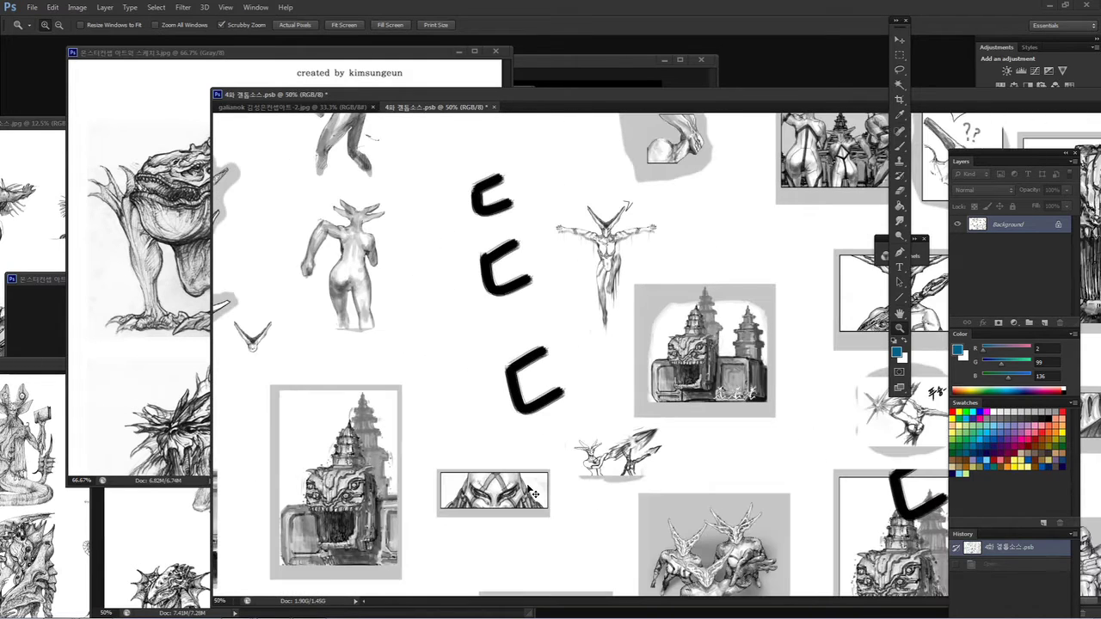
# Step: Find the column of three cropped body studies on the grey patch and inspect its shading at 200% magnification
pyautogui.moveTo(604, 381); pyautogui.dragTo(472, 427)
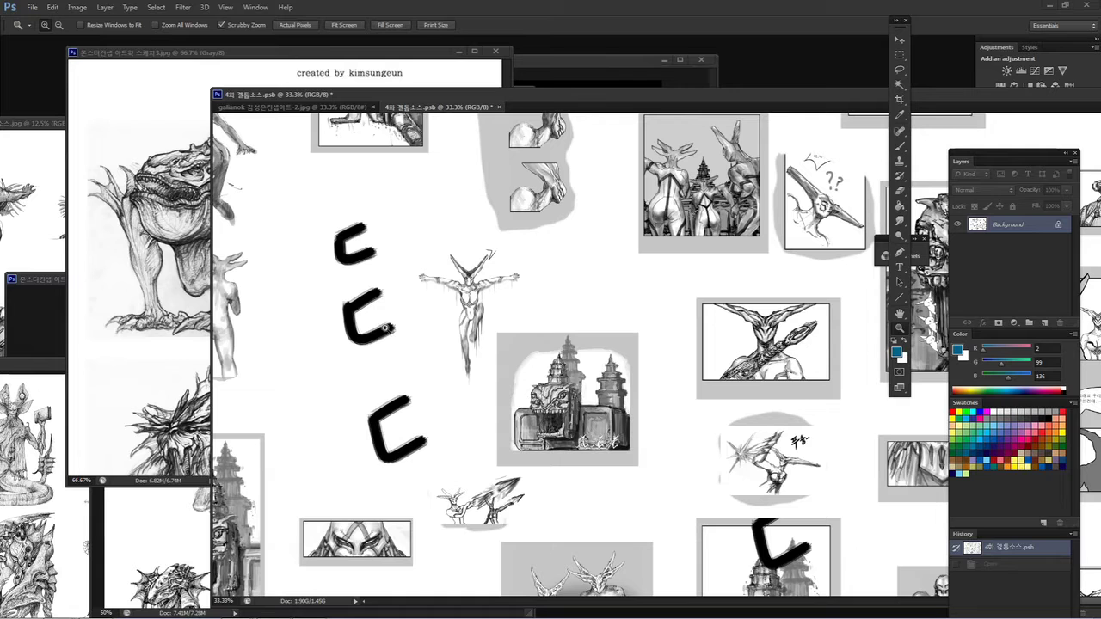
pyautogui.moveTo(649, 297); pyautogui.dragTo(629, 418)
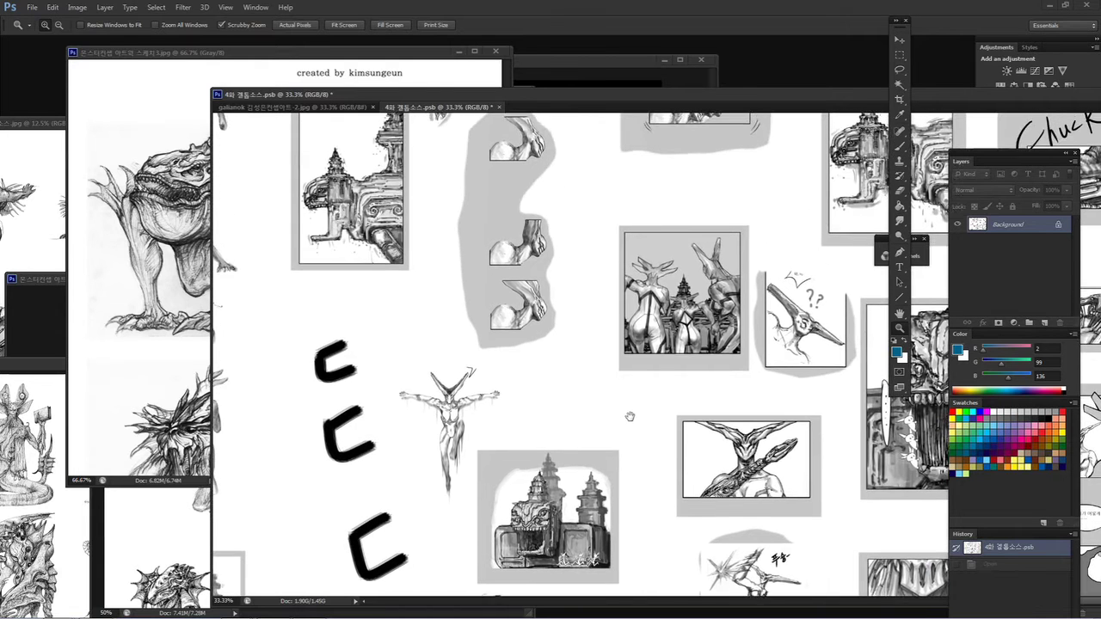
pyautogui.moveTo(628, 317); pyautogui.dragTo(631, 440)
pyautogui.click(512, 396)
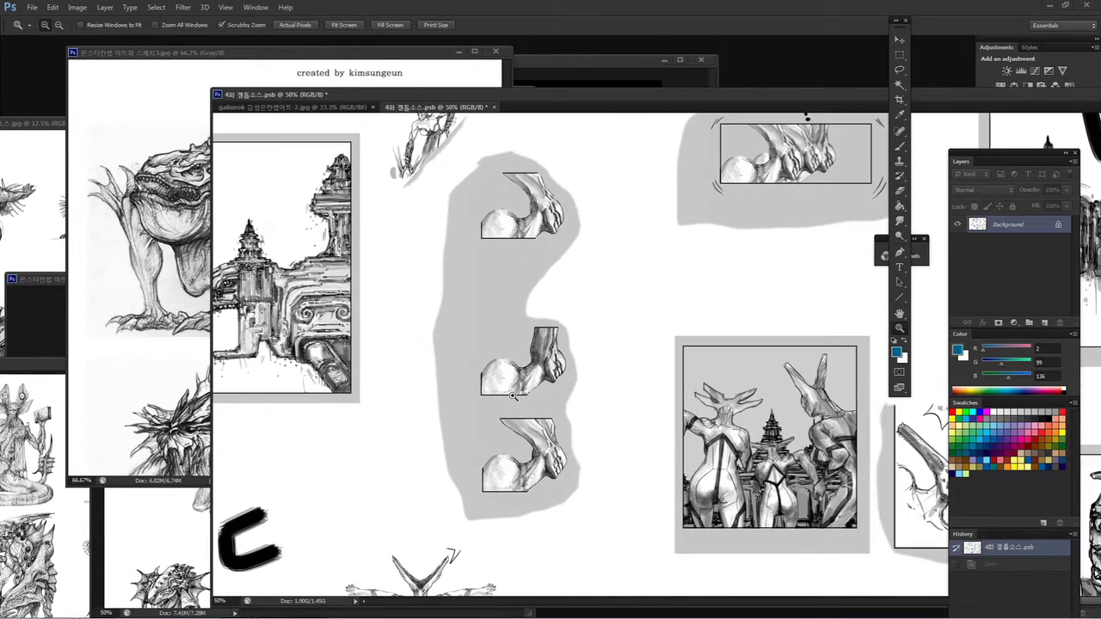
pyautogui.click(513, 396)
pyautogui.moveTo(567, 177)
pyautogui.mouseDown()
pyautogui.moveTo(551, 254)
pyautogui.moveTo(584, 390)
pyautogui.mouseUp()
pyautogui.click(550, 255)
pyautogui.click(551, 256)
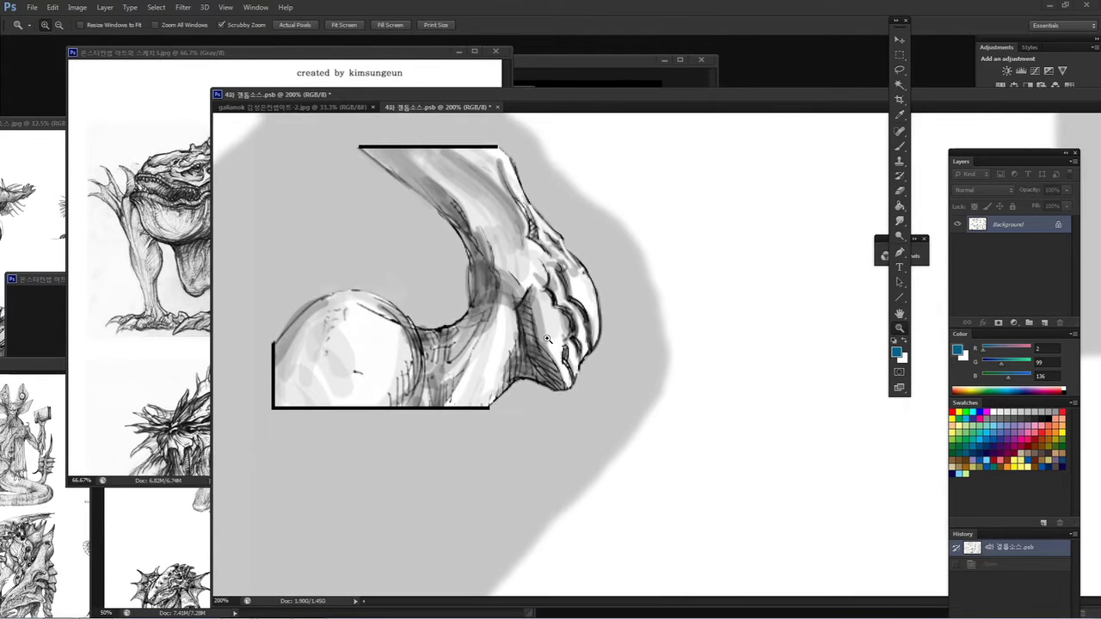
pyautogui.moveTo(533, 484)
pyautogui.mouseDown()
pyautogui.moveTo(533, 200)
pyautogui.moveTo(393, 319)
pyautogui.mouseUp()
pyautogui.hotkey('ctrl', '-')
pyautogui.hotkey('ctrl', '-')
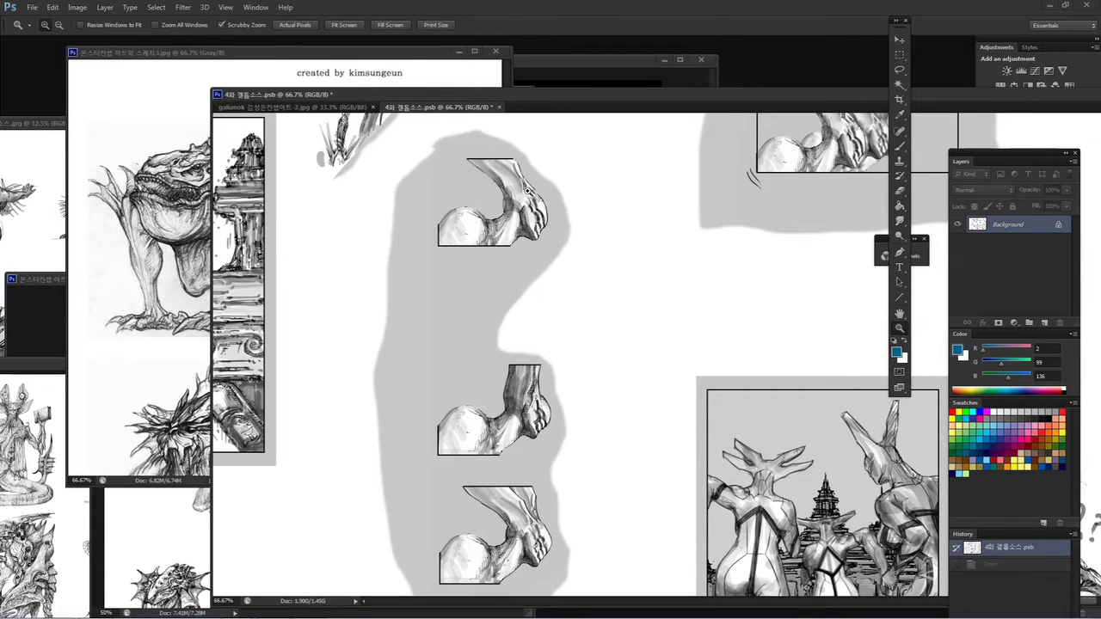
# Step: Compare the three stacked body studies with the overlapping version under the question mark at 66.7% magnification
pyautogui.press('z')
pyautogui.scroll(-1, 627, 331)
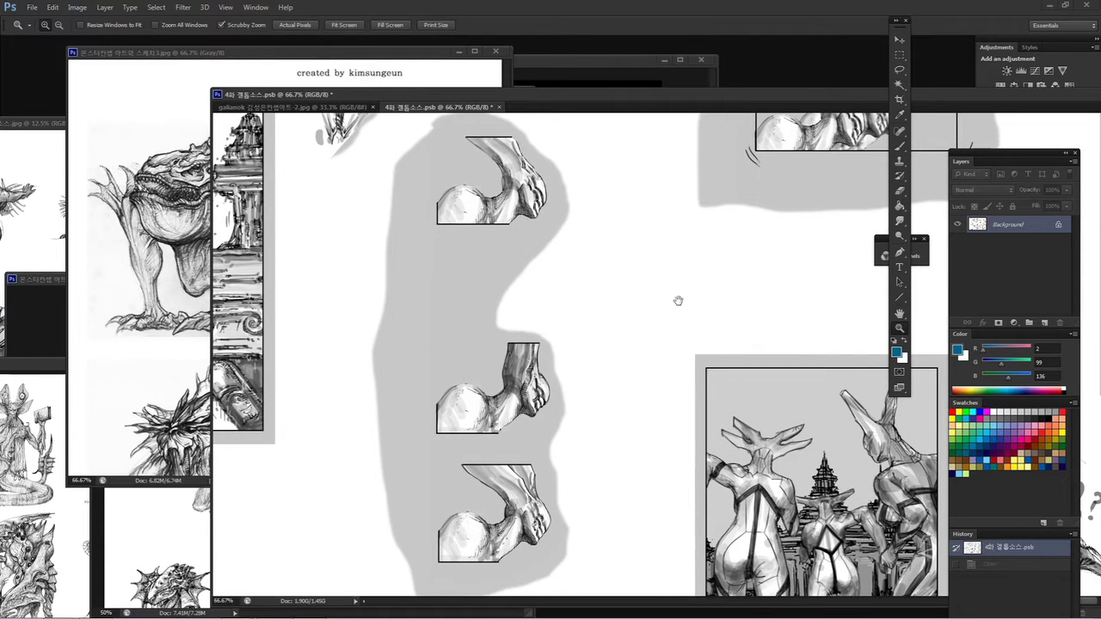
pyautogui.moveTo(679, 300); pyautogui.dragTo(402, 483)
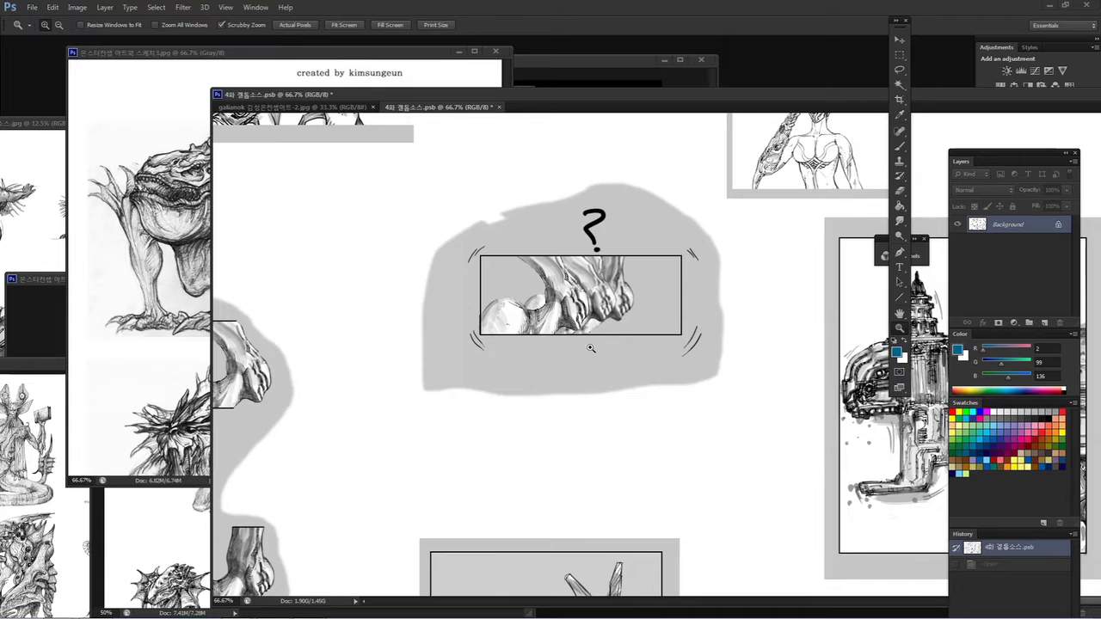
pyautogui.moveTo(567, 409); pyautogui.dragTo(703, 338)
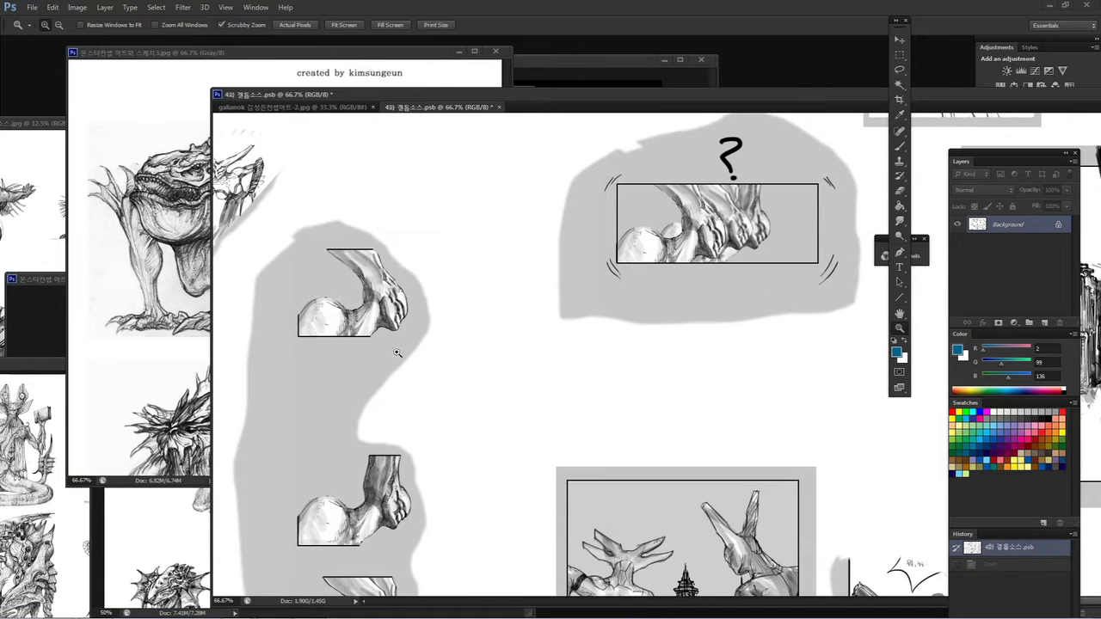
pyautogui.moveTo(533, 322); pyautogui.dragTo(541, 221)
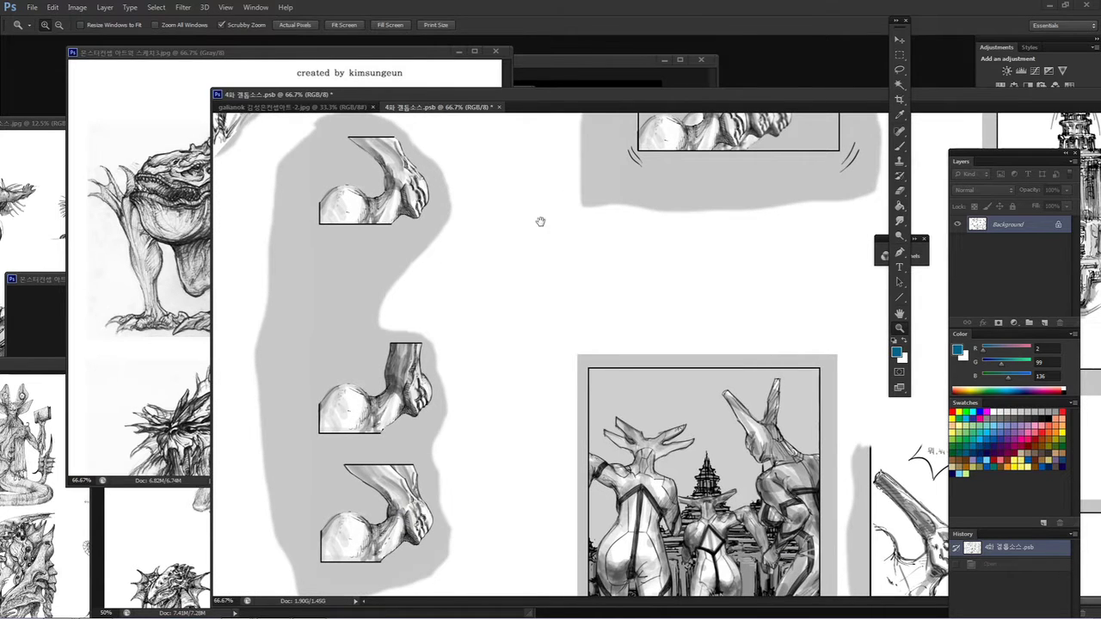
pyautogui.moveTo(521, 310); pyautogui.dragTo(432, 444)
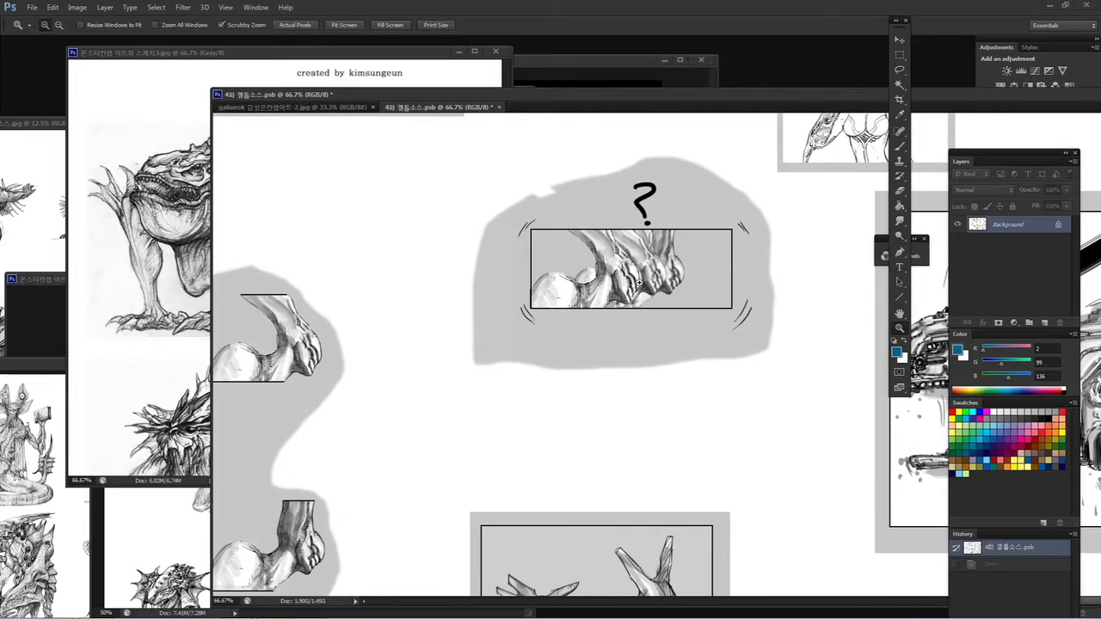
# Step: Inspect the overlapping forms in the question-marked panel at 200% magnification and return to 66.7%
pyautogui.click(638, 285)
pyautogui.click(643, 284)
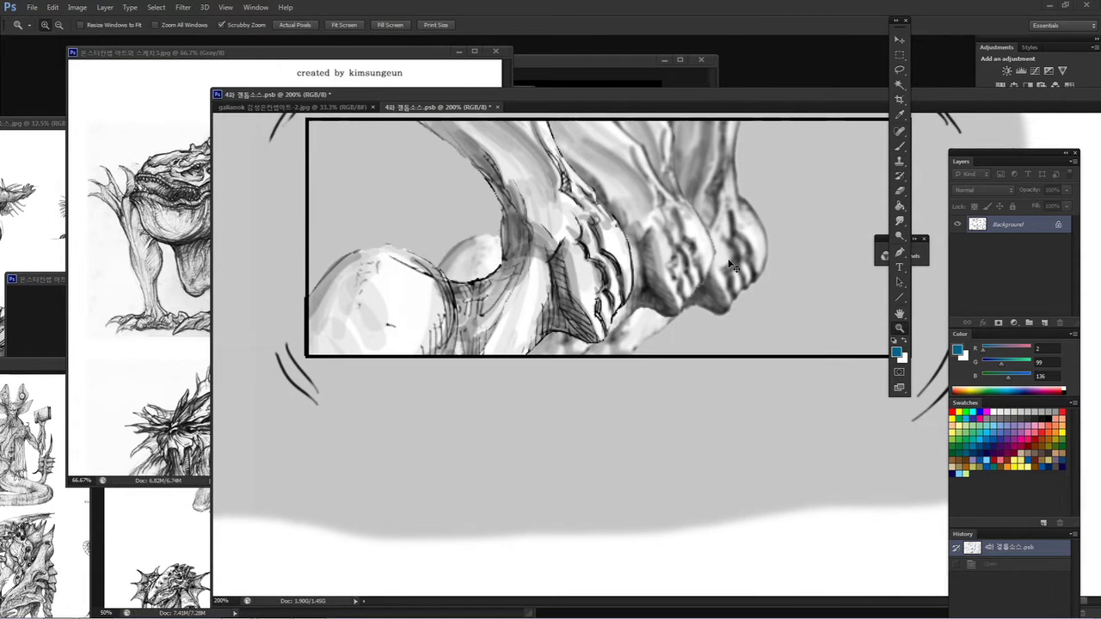
pyautogui.hotkey('ctrl', '-')
pyautogui.hotkey('ctrl', '-')
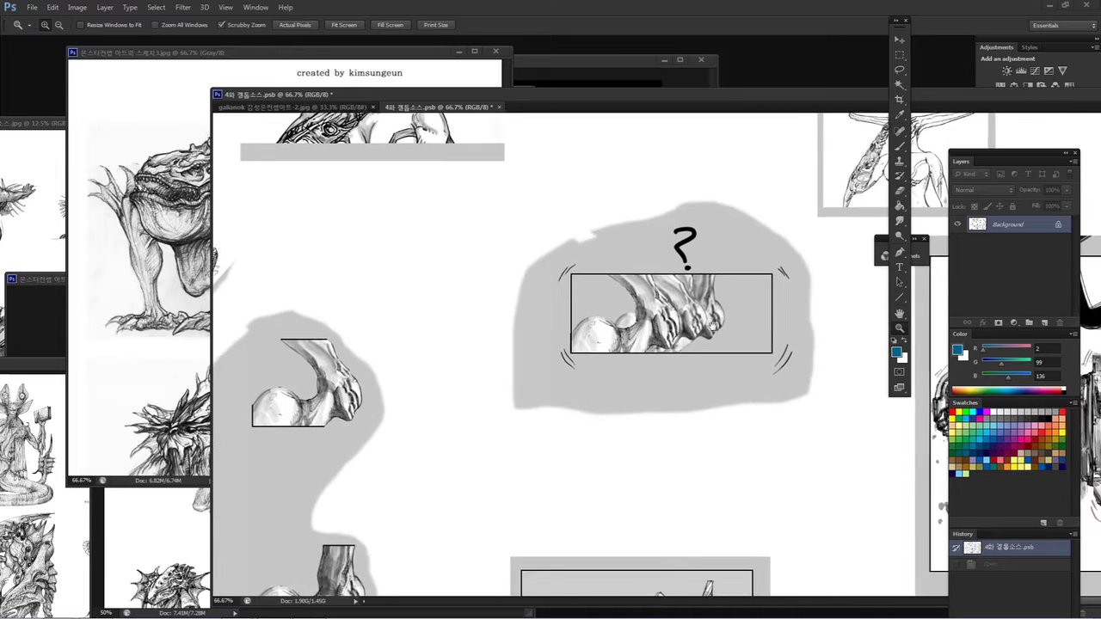
# Step: Examine the panel of three horned figures seen from behind and the neighbouring puzzled head at 66.7% and 50% magnification
pyautogui.moveTo(727, 260); pyautogui.dragTo(742, 155)
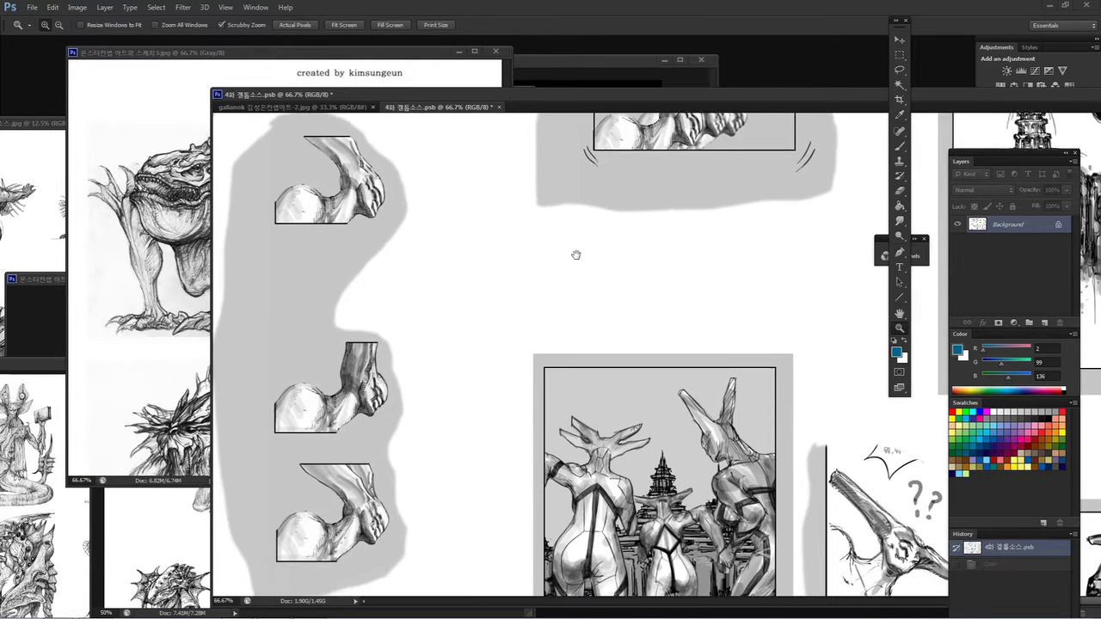
pyautogui.moveTo(668, 196); pyautogui.dragTo(551, 187)
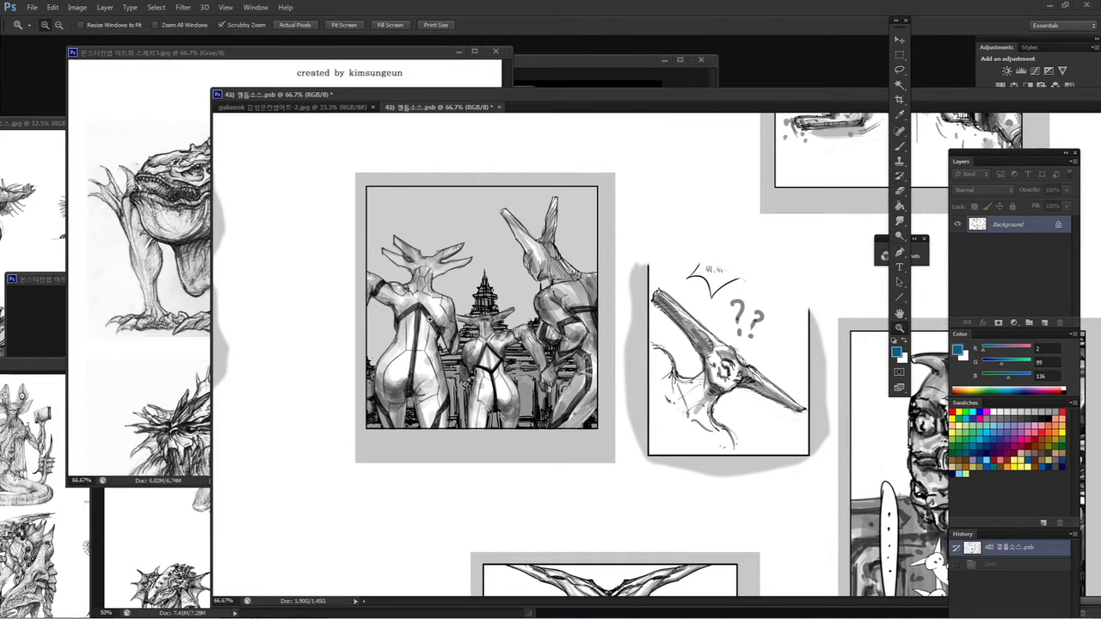
pyautogui.hotkey('ctrl', '-')
pyautogui.hotkey('ctrl', '-')
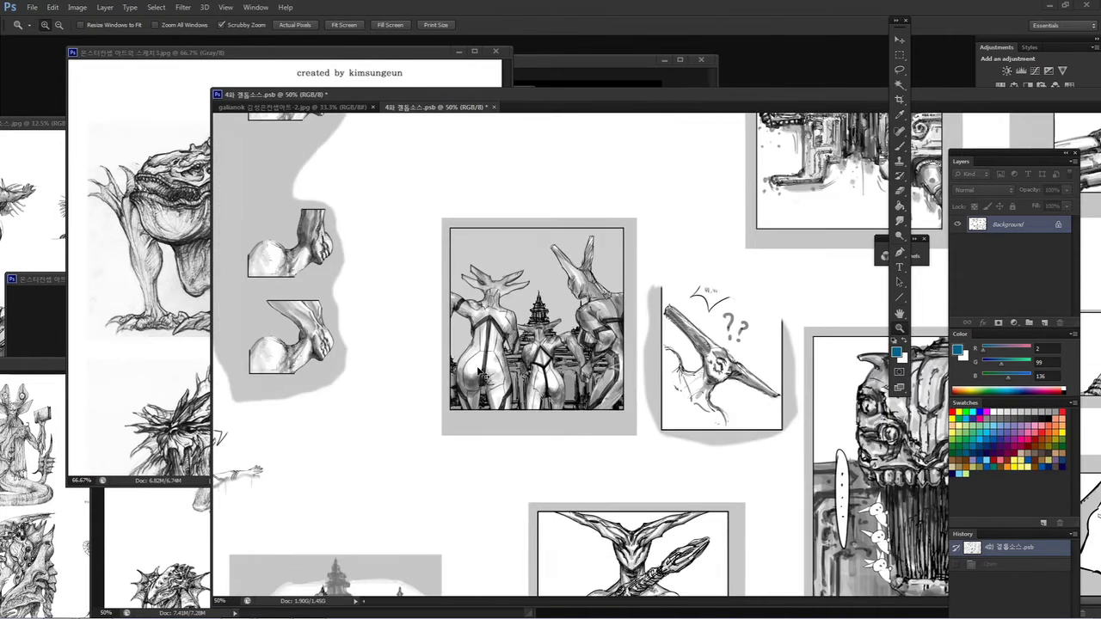
pyautogui.moveTo(477, 365); pyautogui.dragTo(267, 343)
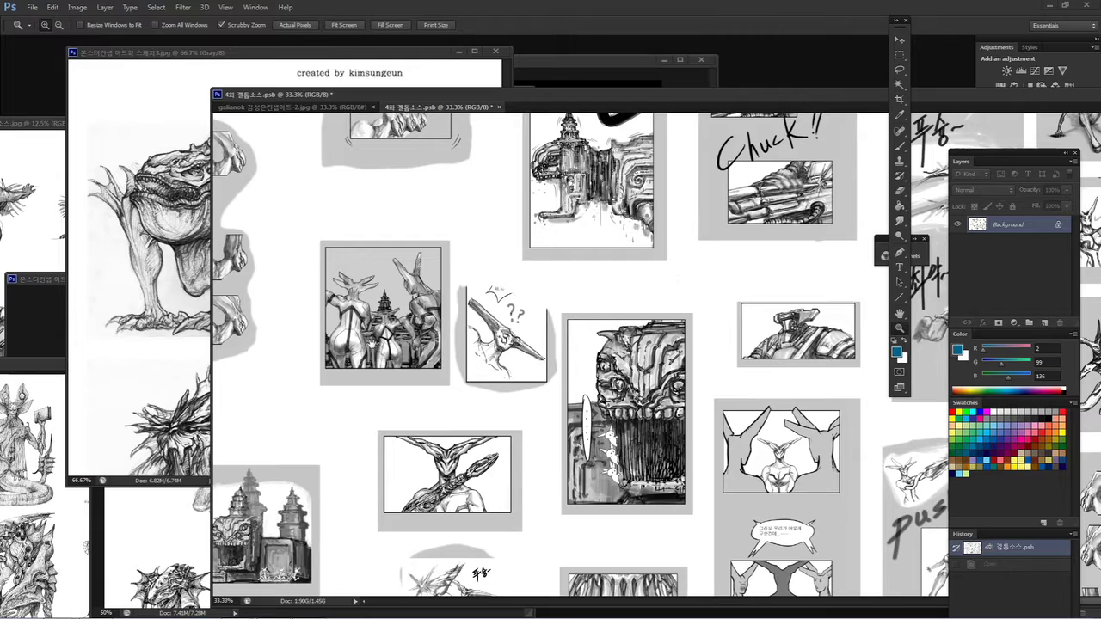
# Step: Inspect the backs of the three horned figures before the pagoda at 100% magnification and return to 33.3%
pyautogui.click(385, 352)
pyautogui.click(384, 352)
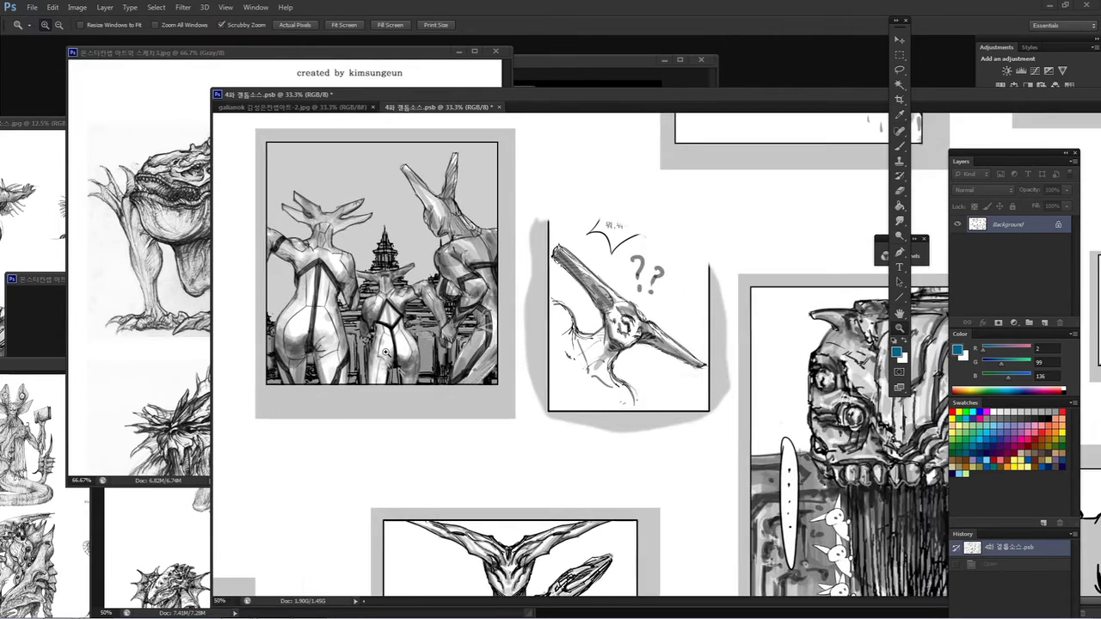
pyautogui.click(384, 352)
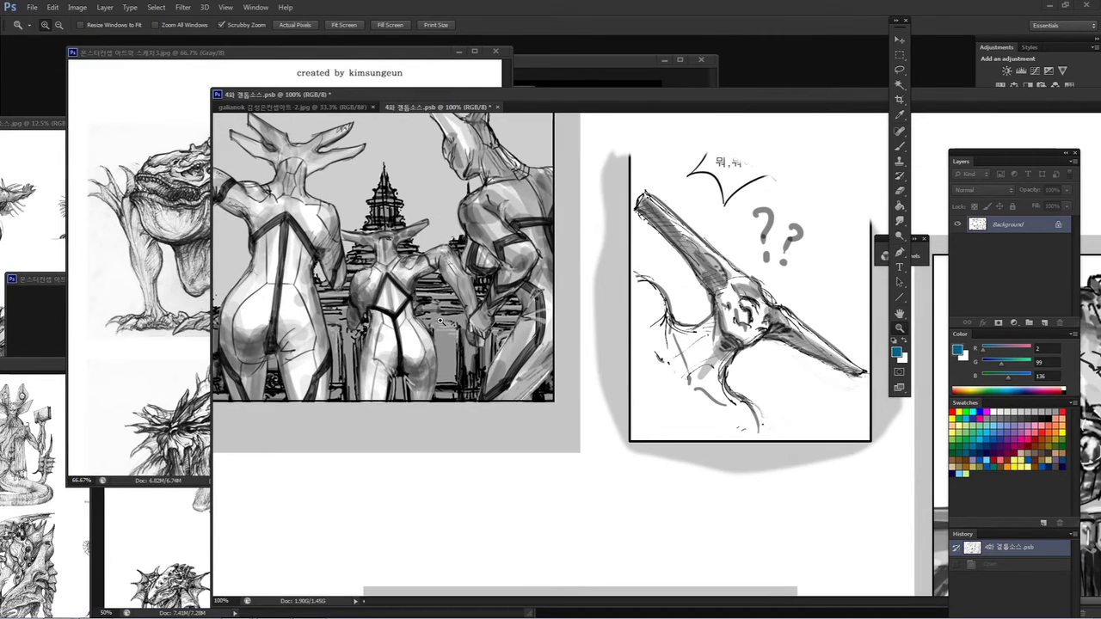
pyautogui.hotkey('ctrl', '-')
pyautogui.hotkey('ctrl', '-')
pyautogui.hotkey('ctrl', '-')
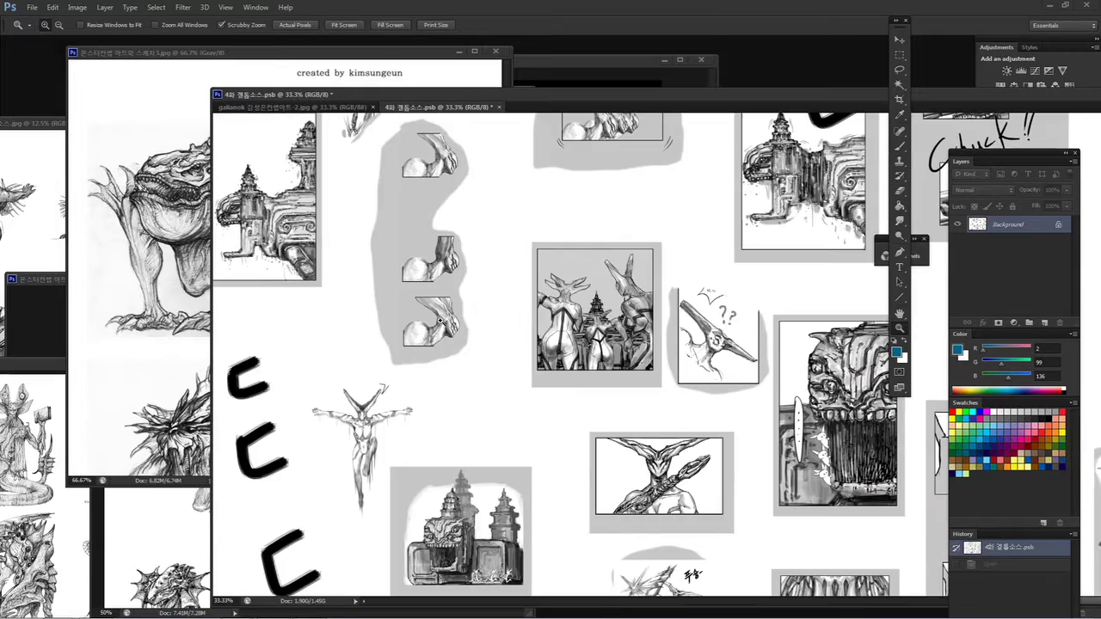
# Step: Reposition the document window and examine the groups of horned head expressions at 66.7% and 100% magnification
pyautogui.moveTo(668, 295); pyautogui.dragTo(546, 294)
pyautogui.moveTo(587, 98); pyautogui.dragTo(297, 86)
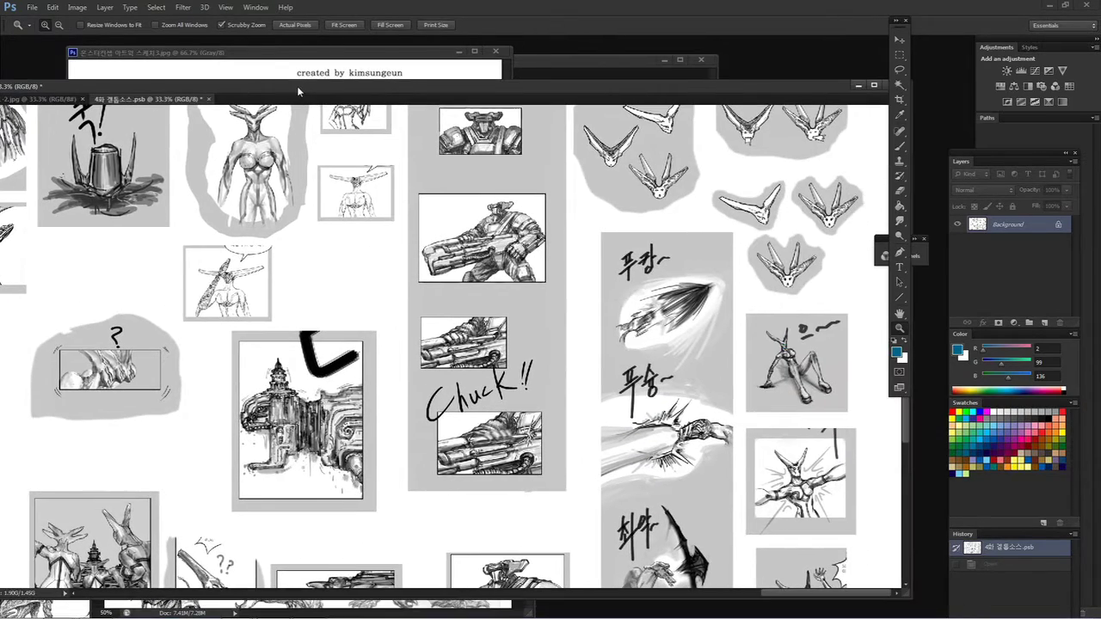
pyautogui.scroll(2, 349, 340)
pyautogui.scroll(2, 348, 340)
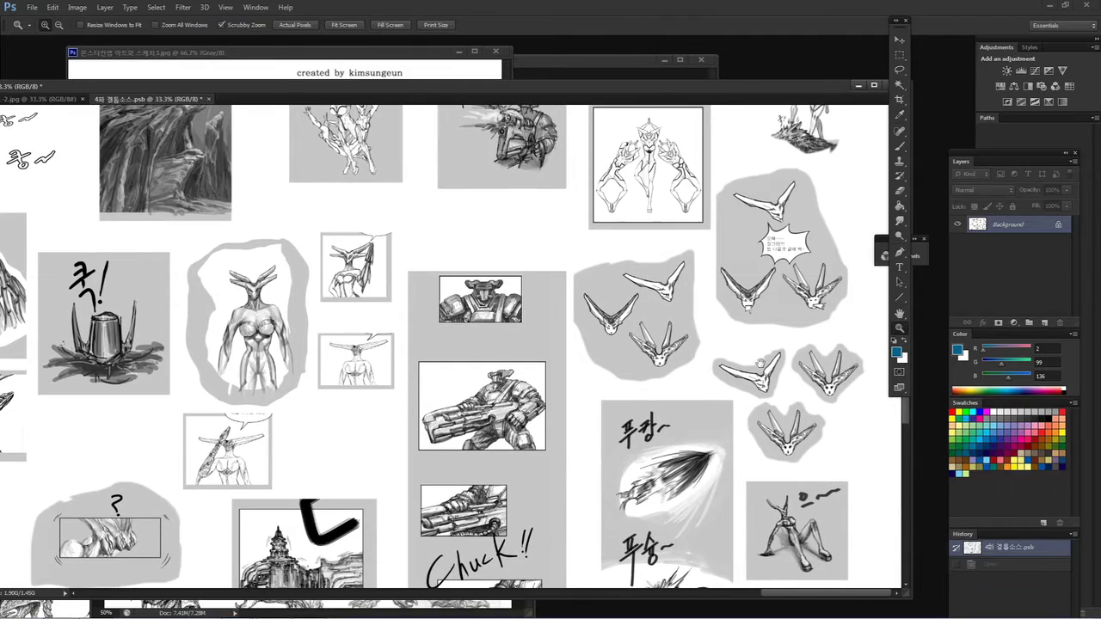
pyautogui.click(811, 385)
pyautogui.click(810, 384)
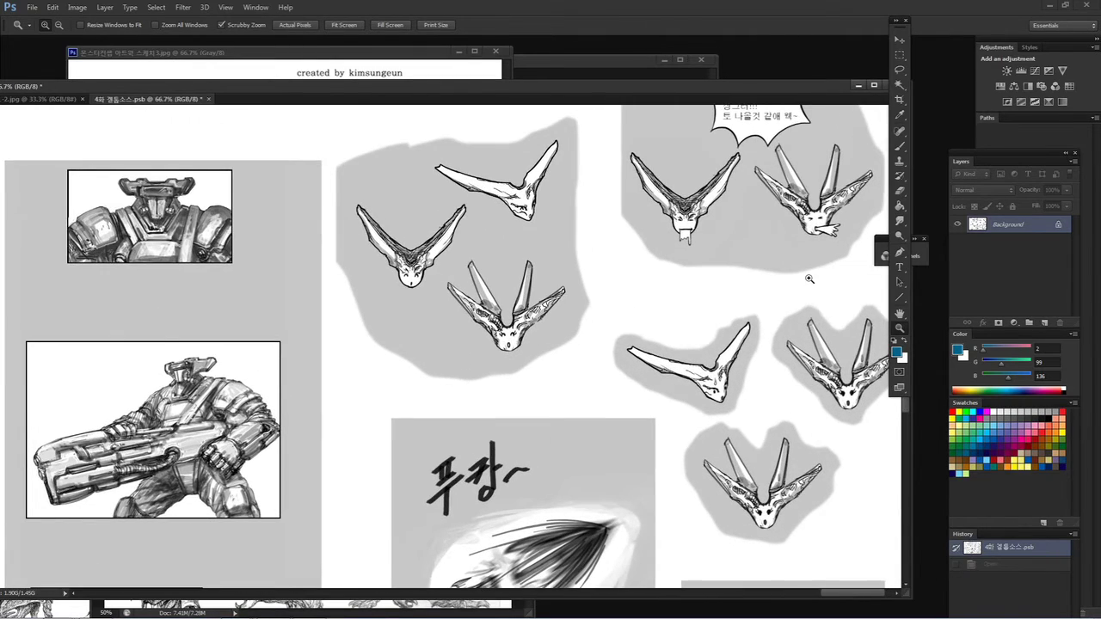
pyautogui.click(813, 280)
pyautogui.moveTo(813, 278); pyautogui.dragTo(678, 348)
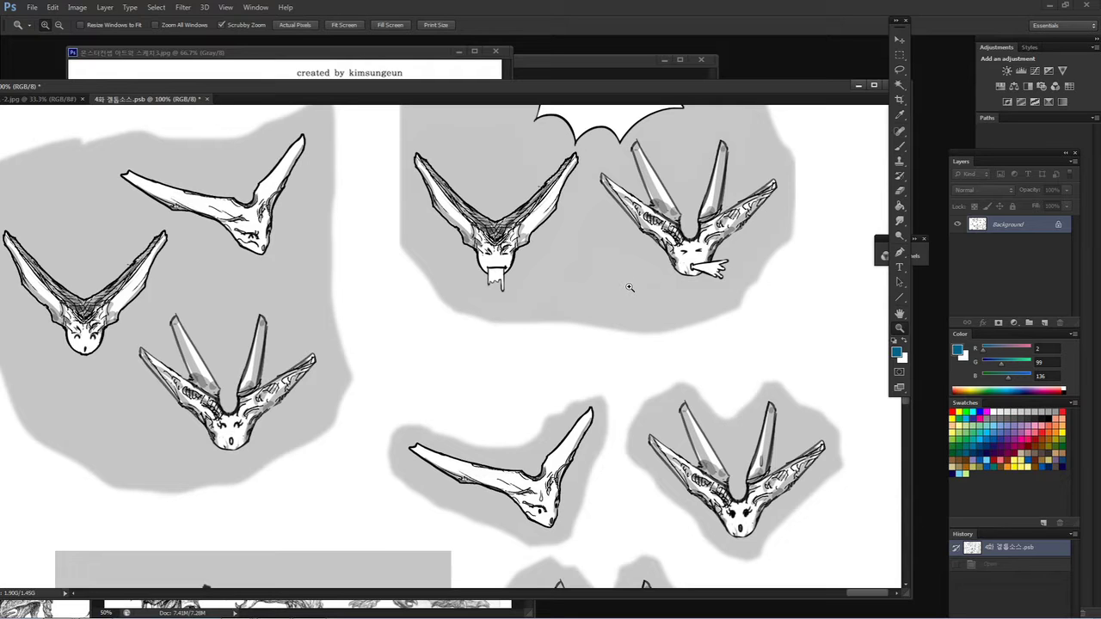
# Step: Examine the speech-bubble head group and the horned figure striking the spiky mound at 100% and 200% magnification
pyautogui.scroll(-10, 627, 243)
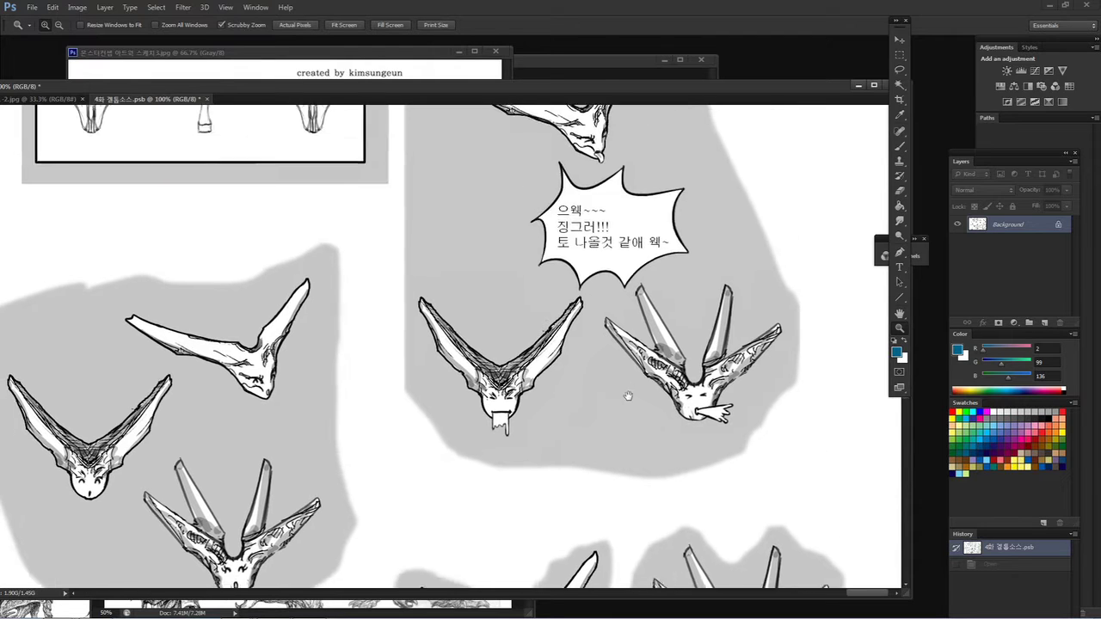
pyautogui.scroll(2, 630, 380)
pyautogui.moveTo(622, 388); pyautogui.dragTo(543, 407)
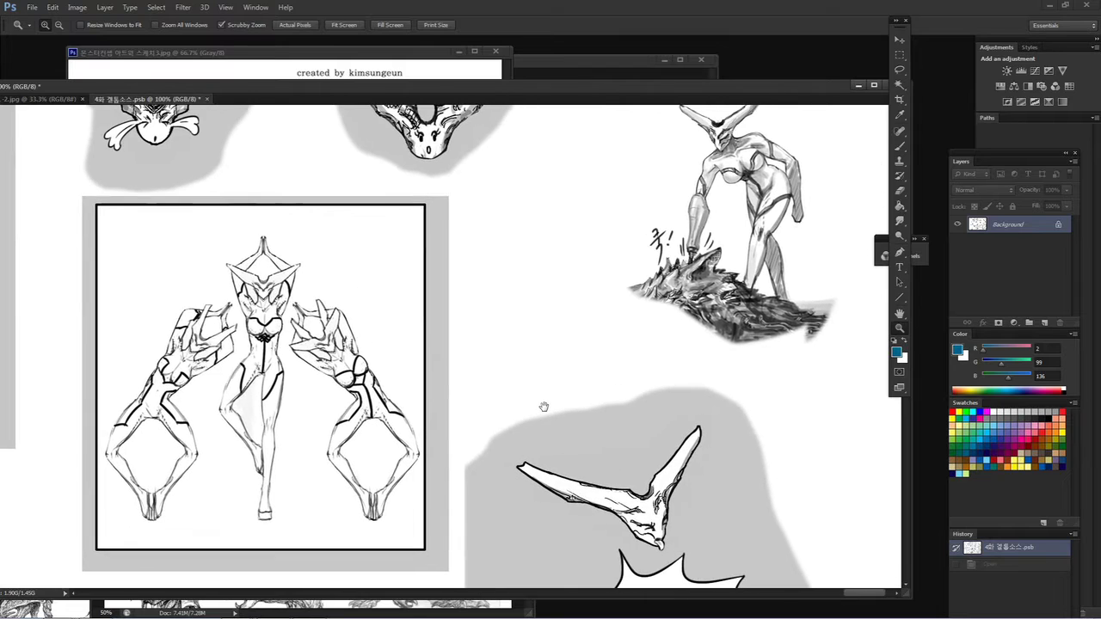
pyautogui.moveTo(550, 364); pyautogui.dragTo(404, 439)
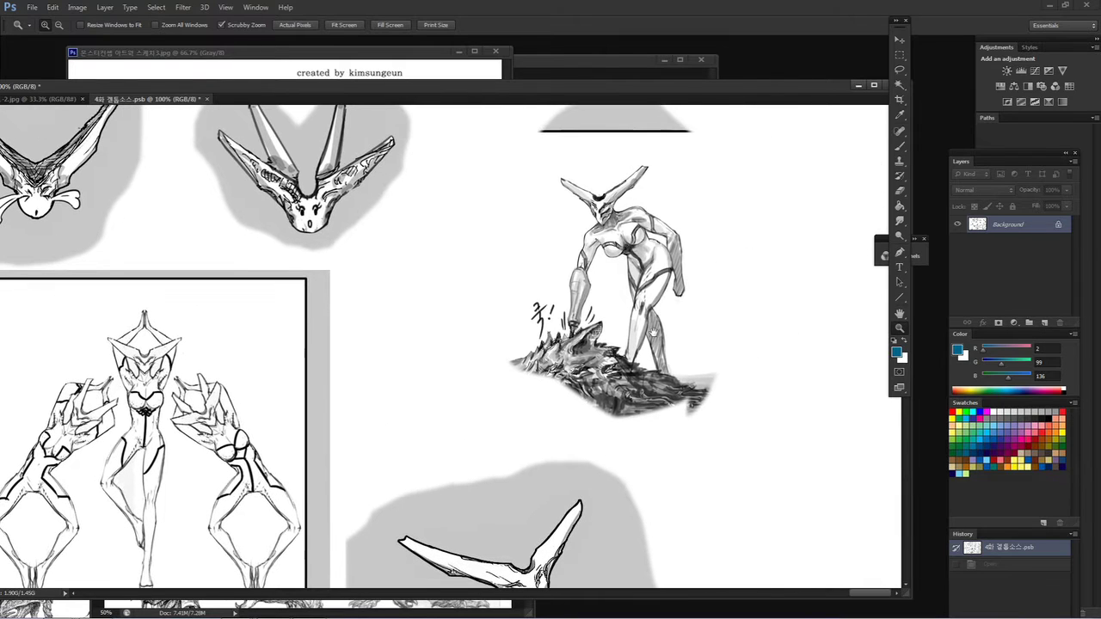
pyautogui.scroll(1, 610, 391)
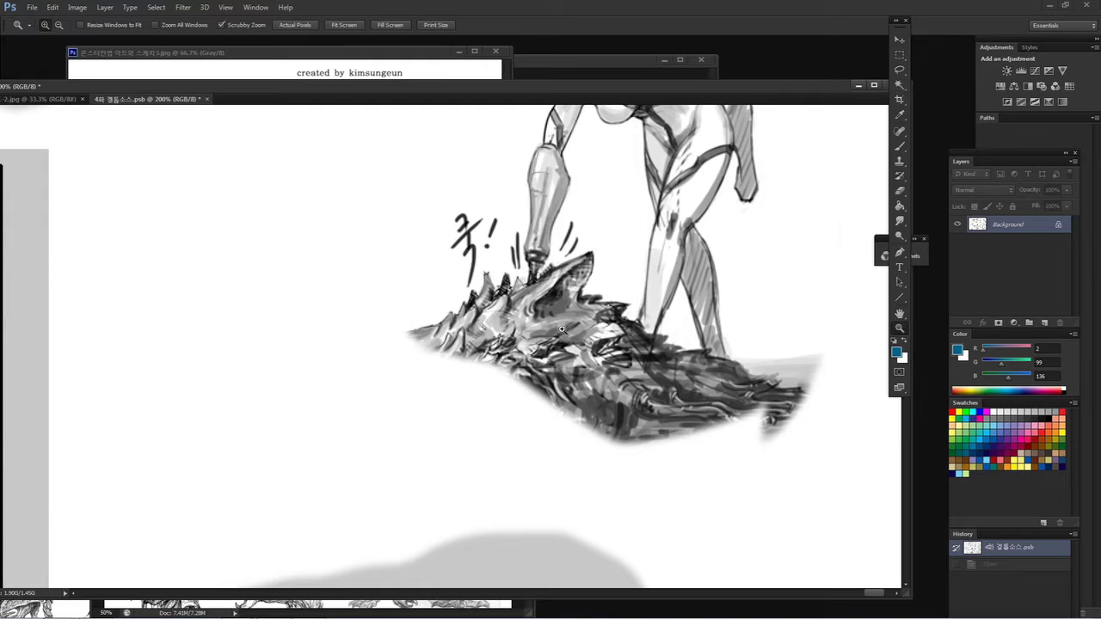
pyautogui.moveTo(572, 199)
pyautogui.mouseDown()
pyautogui.moveTo(549, 387)
pyautogui.moveTo(702, 177)
pyautogui.mouseUp()
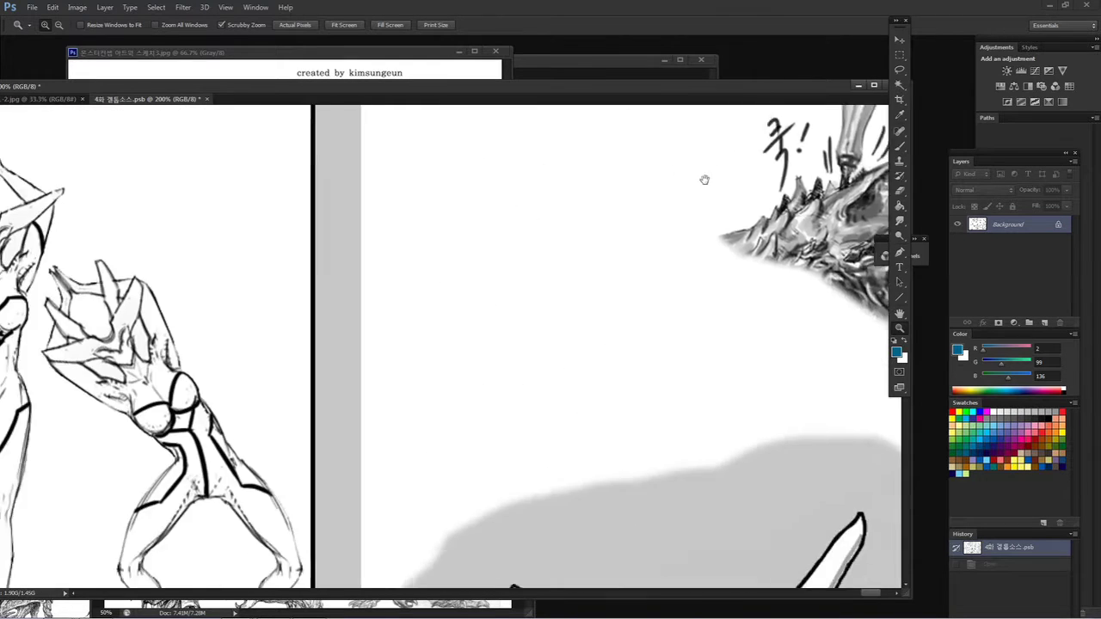
# Step: Inspect the framed line drawing of three symmetrically posed horned figures at 100% magnification
pyautogui.scroll(-1, 686, 258)
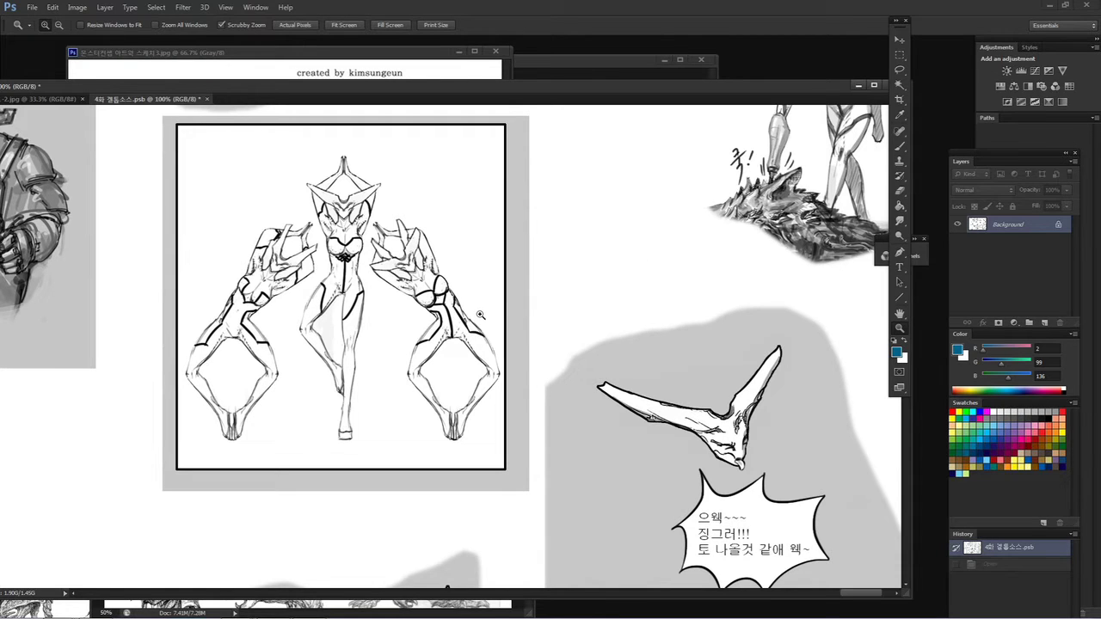
pyautogui.moveTo(477, 317); pyautogui.dragTo(520, 327)
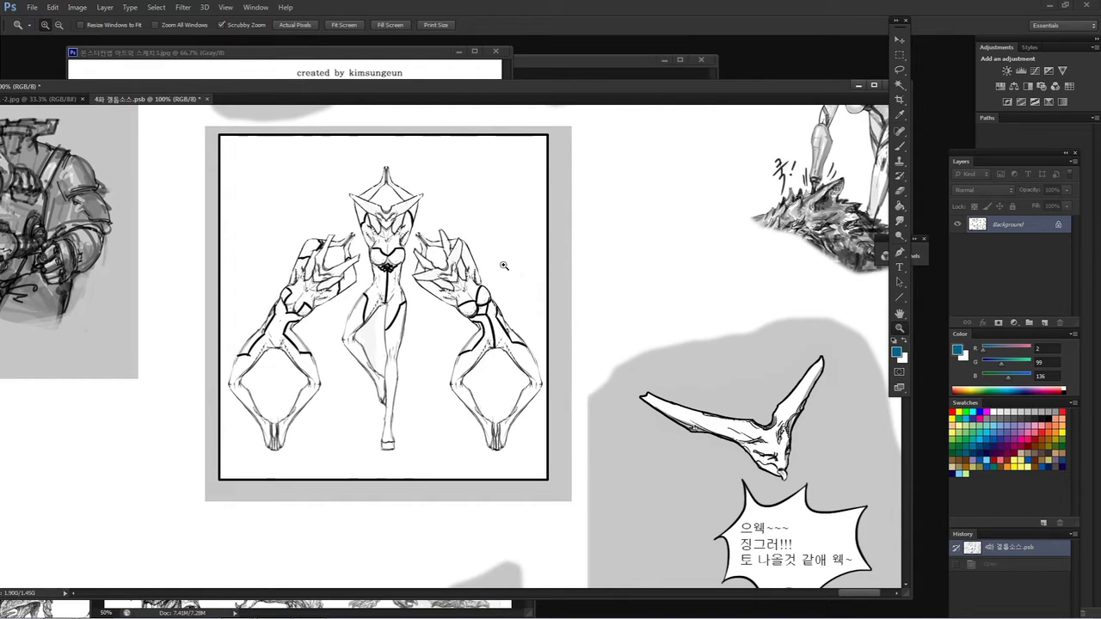
pyautogui.scroll(1, 503, 263)
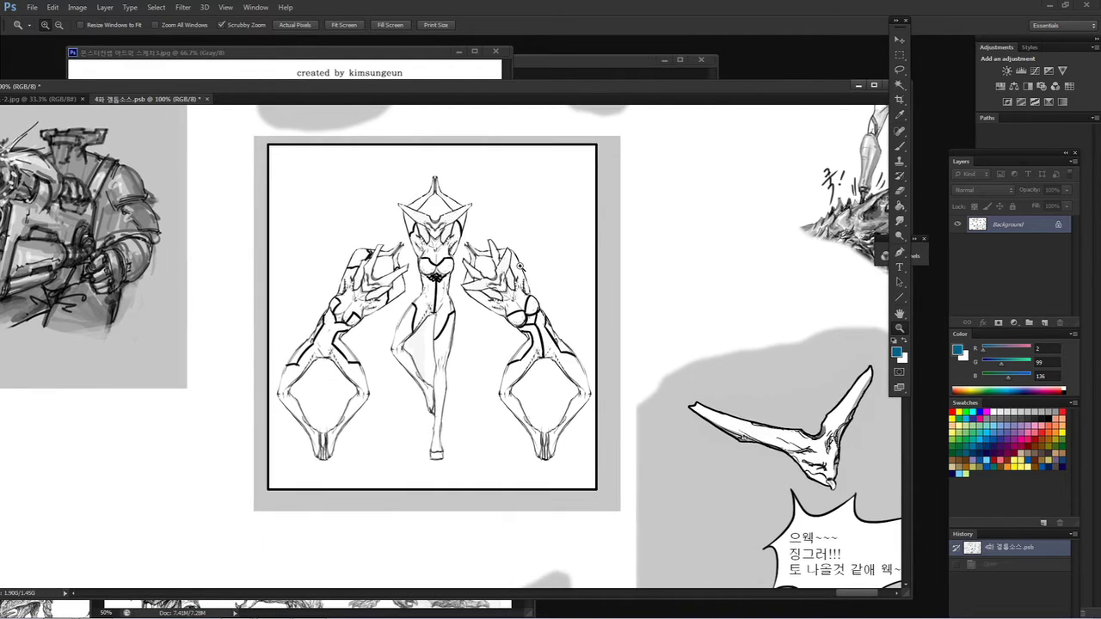
pyautogui.scroll(1, 504, 292)
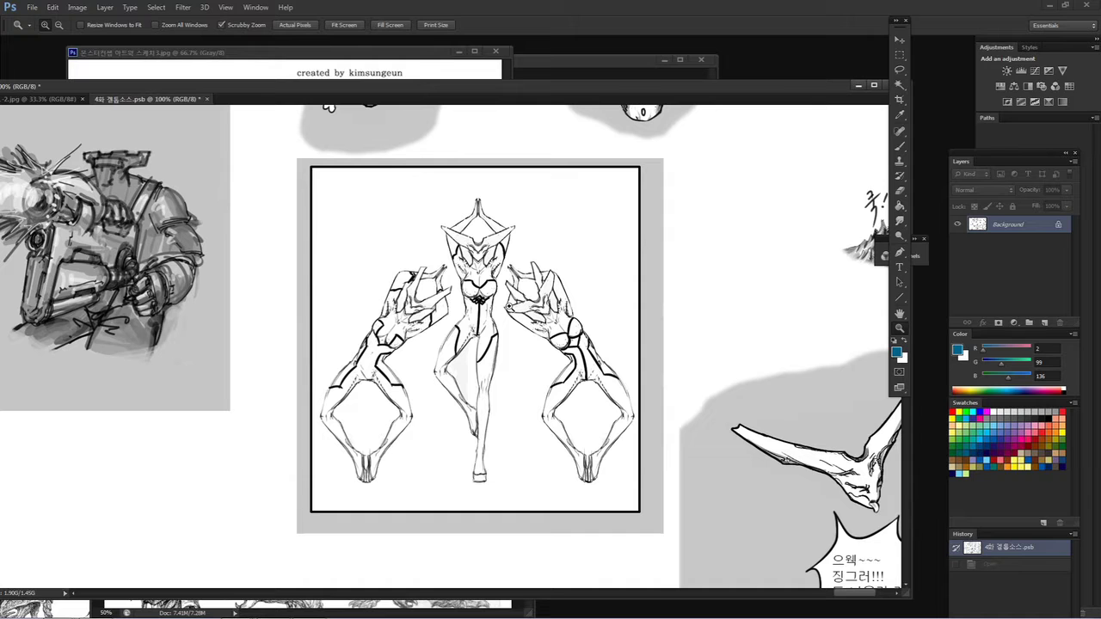
# Step: Review the two horned heads above the frame, the firing armoured gunner and the row of portrait panels at 100% and 66.7% magnification
pyautogui.moveTo(469, 171); pyautogui.dragTo(483, 358)
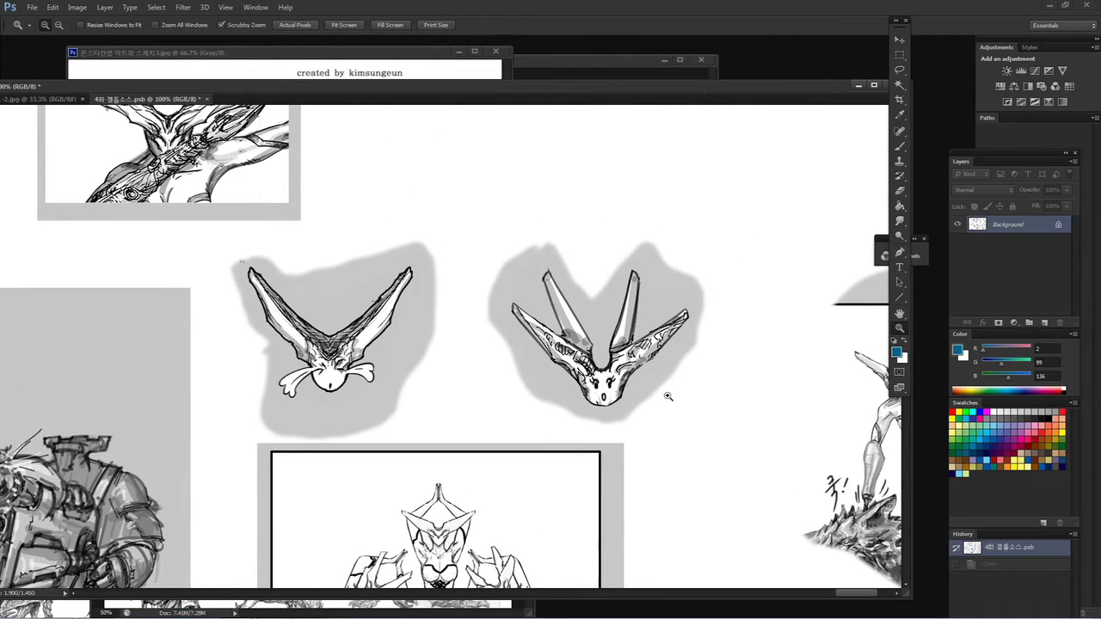
pyautogui.moveTo(433, 324)
pyautogui.mouseDown()
pyautogui.moveTo(416, 445)
pyautogui.moveTo(498, 217)
pyautogui.mouseUp()
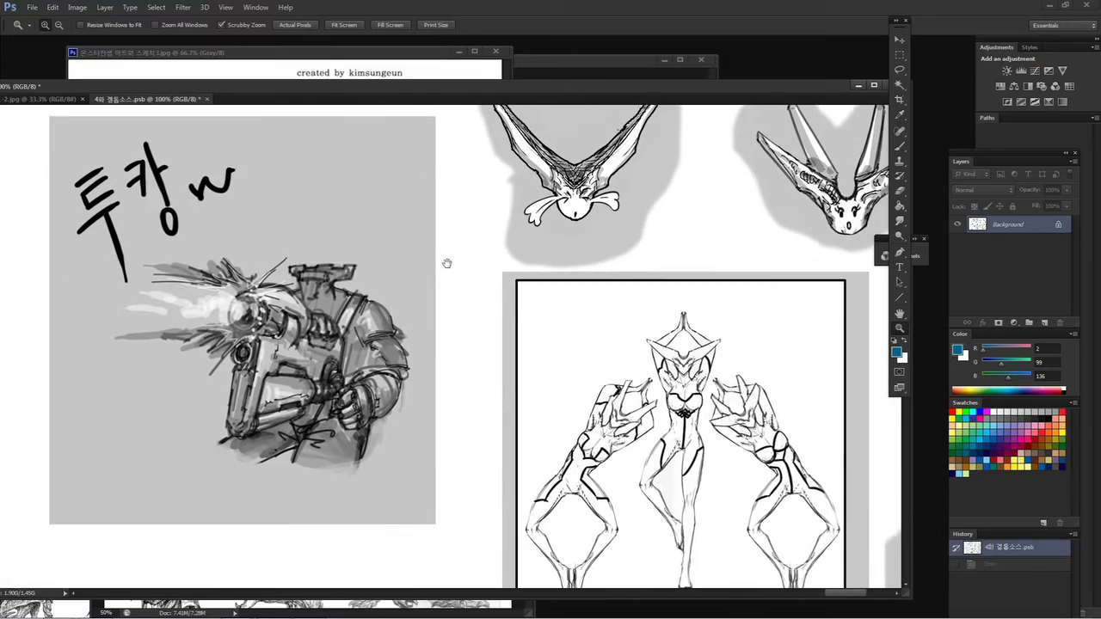
pyautogui.moveTo(444, 260); pyautogui.dragTo(602, 369)
pyautogui.moveTo(294, 310); pyautogui.dragTo(491, 297)
pyautogui.hotkey('ctrl', '-')
pyautogui.hotkey('ctrl', '-')
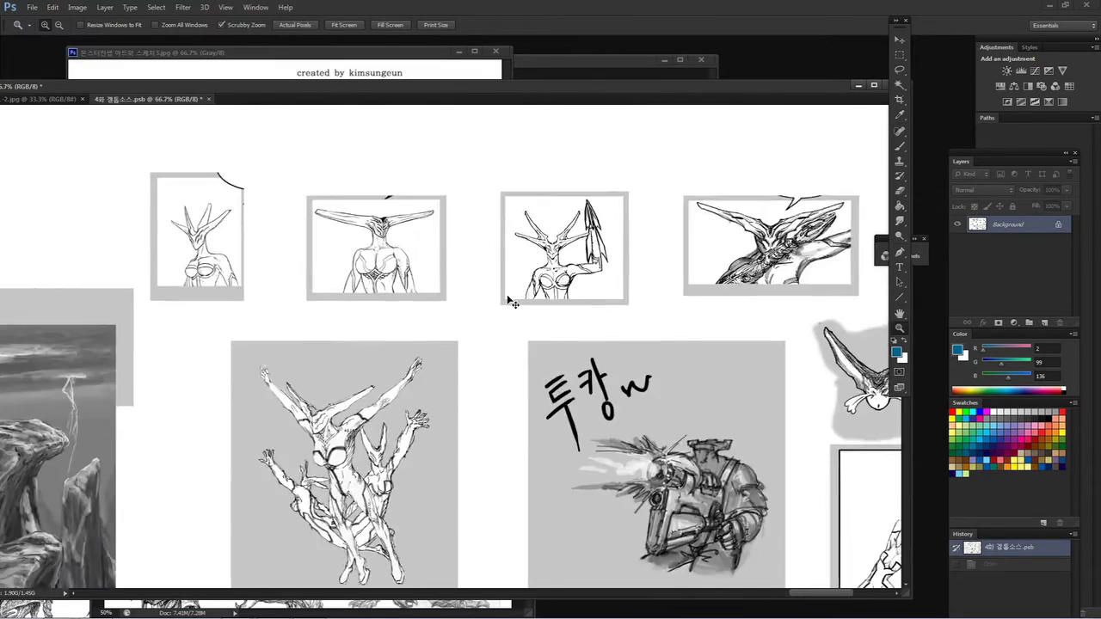
pyautogui.moveTo(448, 277); pyautogui.dragTo(508, 280)
# Step: Compare the lightning-lit cliff landscape with the intertwined horned figures beside it at 100% and 66.7% magnification
pyautogui.moveTo(129, 516)
pyautogui.mouseDown()
pyautogui.moveTo(413, 312)
pyautogui.moveTo(519, 269)
pyautogui.mouseUp()
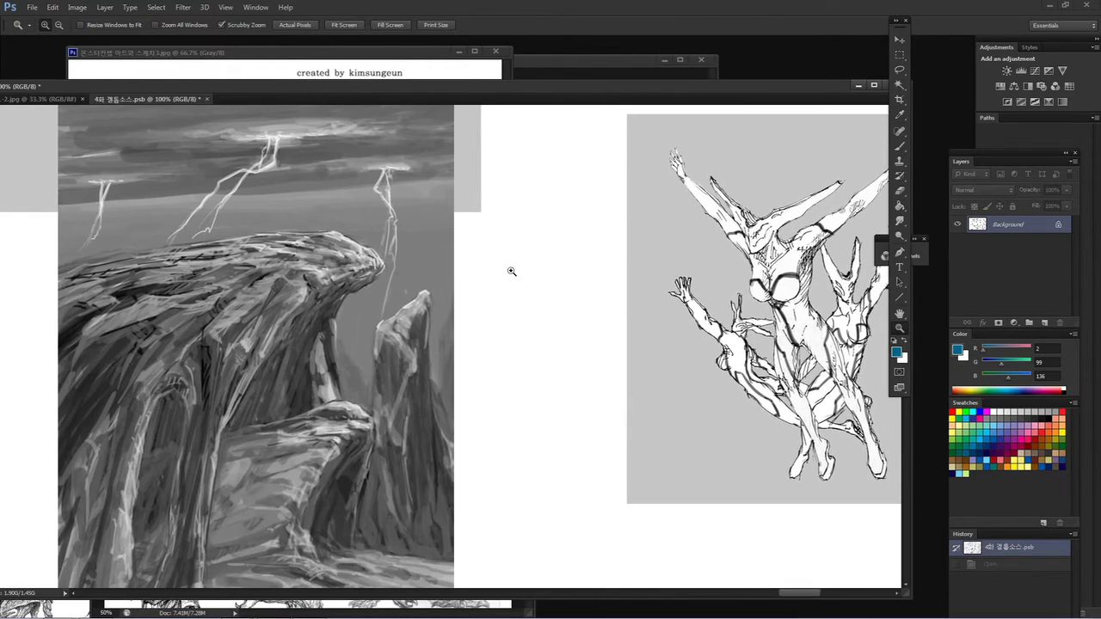
pyautogui.hotkey('ctrl', '-')
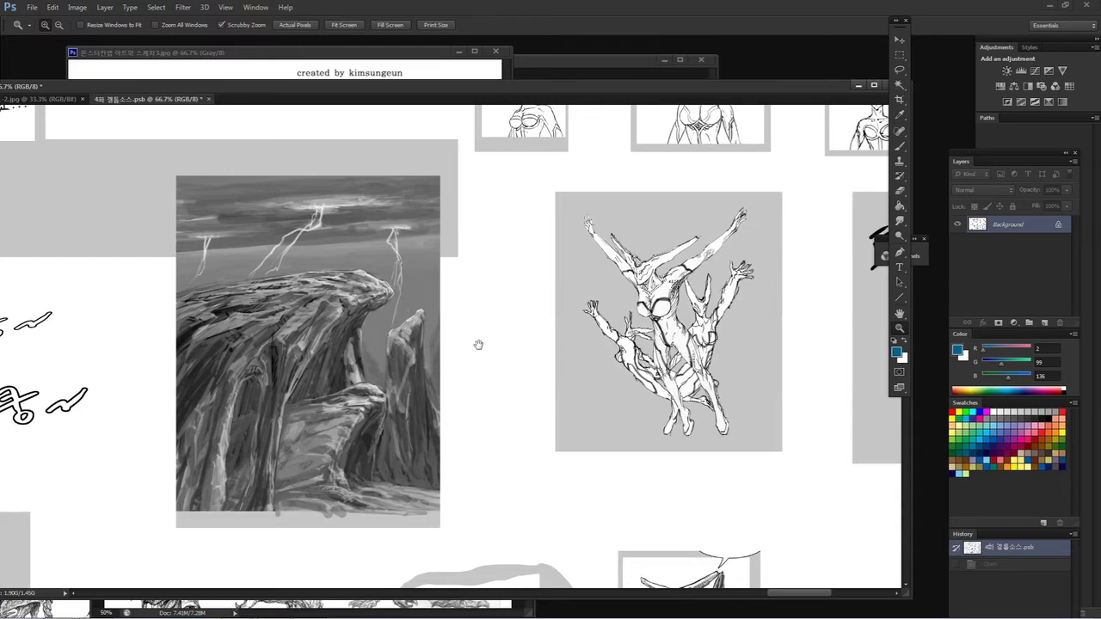
pyautogui.moveTo(479, 347); pyautogui.dragTo(533, 236)
pyautogui.moveTo(439, 342)
pyautogui.mouseDown()
pyautogui.moveTo(518, 514)
pyautogui.moveTo(449, 312)
pyautogui.moveTo(463, 368)
pyautogui.mouseUp()
pyautogui.hotkey('ctrl', '+')
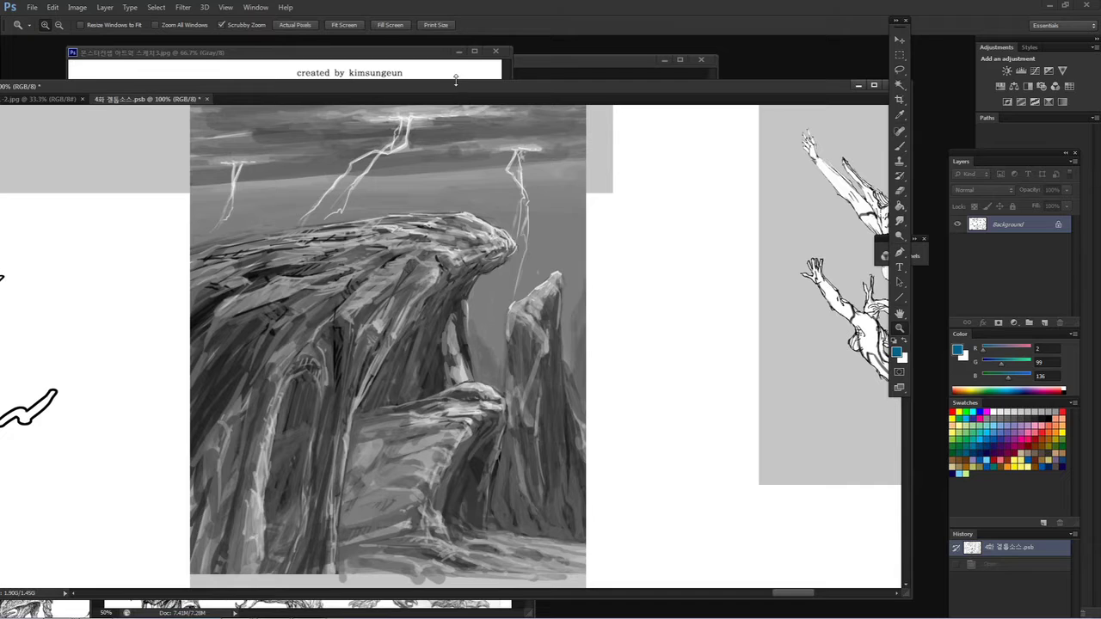
# Step: Extend the document window slightly upward and study the cliff painting's sky, rock faces and base at 100% magnification
pyautogui.moveTo(456, 80); pyautogui.dragTo(454, 79)
pyautogui.moveTo(457, 247); pyautogui.dragTo(463, 240)
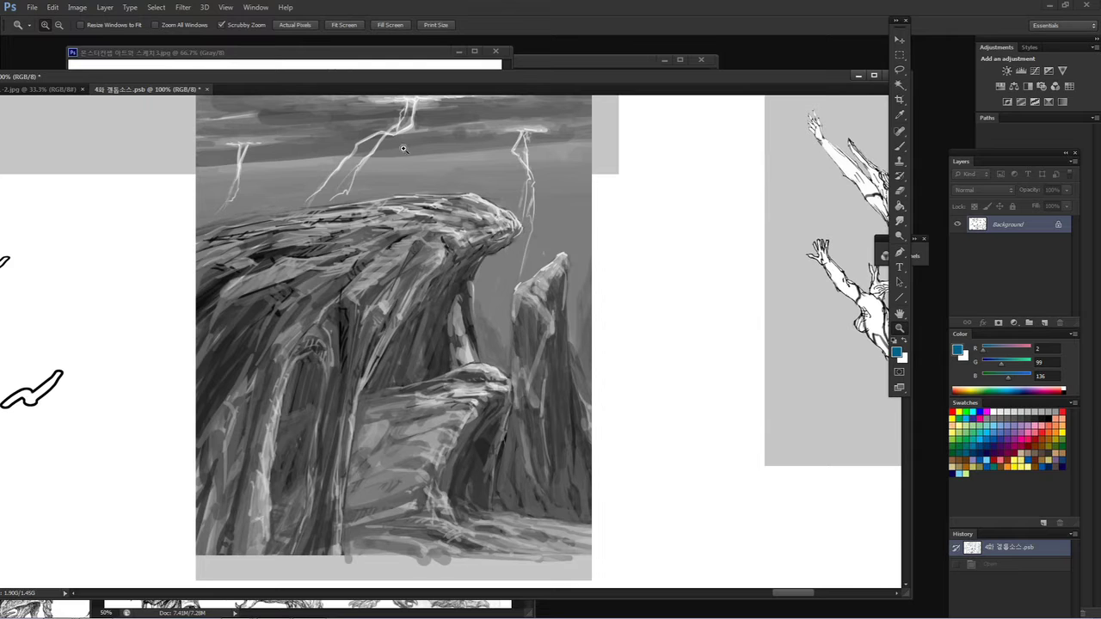
pyautogui.moveTo(416, 159); pyautogui.dragTo(421, 156)
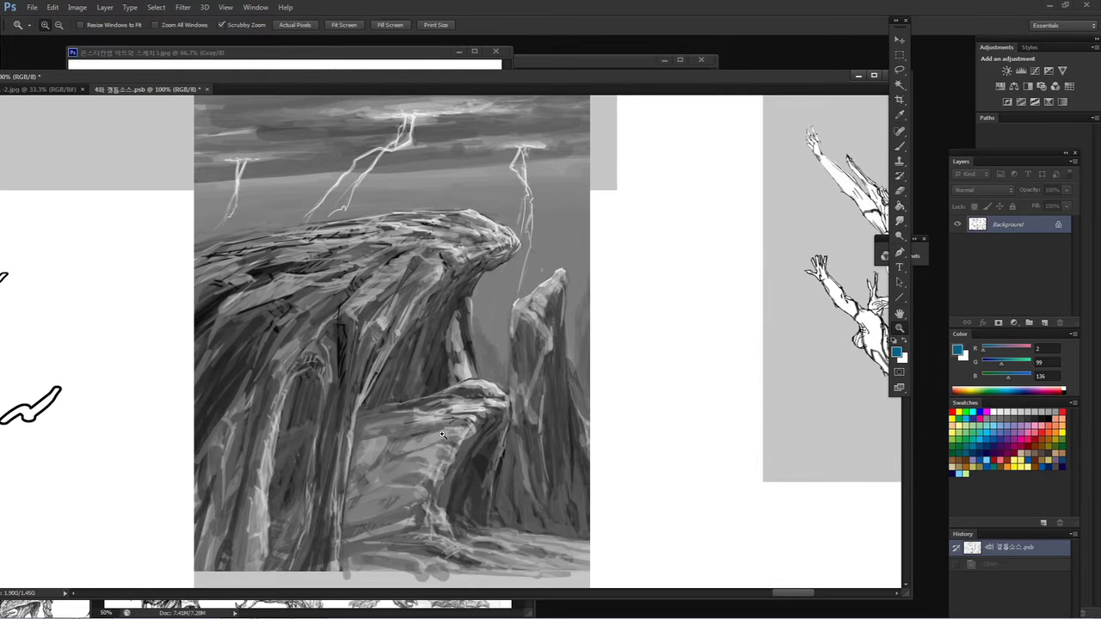
pyautogui.moveTo(435, 440); pyautogui.dragTo(441, 405)
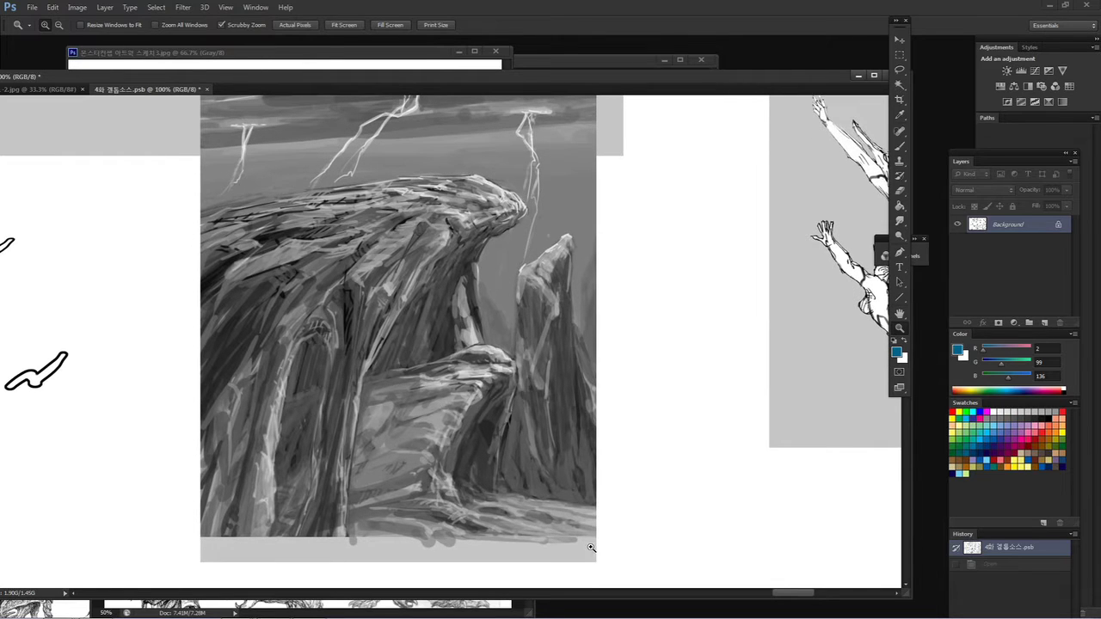
pyautogui.moveTo(501, 454); pyautogui.dragTo(500, 478)
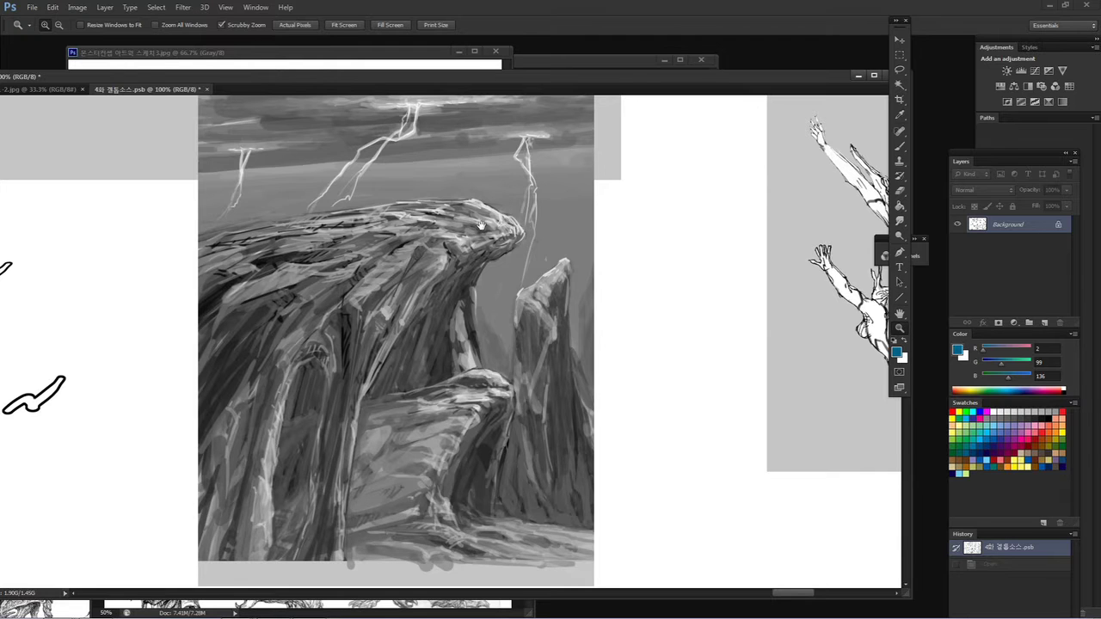
# Step: Review the G and Korean sound-effect lettering, the masked head and the impact capsule panel at 66.7% magnification
pyautogui.moveTo(479, 225); pyautogui.dragTo(478, 354)
pyautogui.moveTo(509, 260)
pyautogui.mouseDown()
pyautogui.moveTo(471, 399)
pyautogui.moveTo(602, 197)
pyautogui.mouseUp()
pyautogui.moveTo(402, 553)
pyautogui.mouseDown()
pyautogui.moveTo(513, 369)
pyautogui.moveTo(601, 346)
pyautogui.mouseUp()
pyautogui.keyDown('alt'); pyautogui.click(594, 348); pyautogui.keyUp('alt')
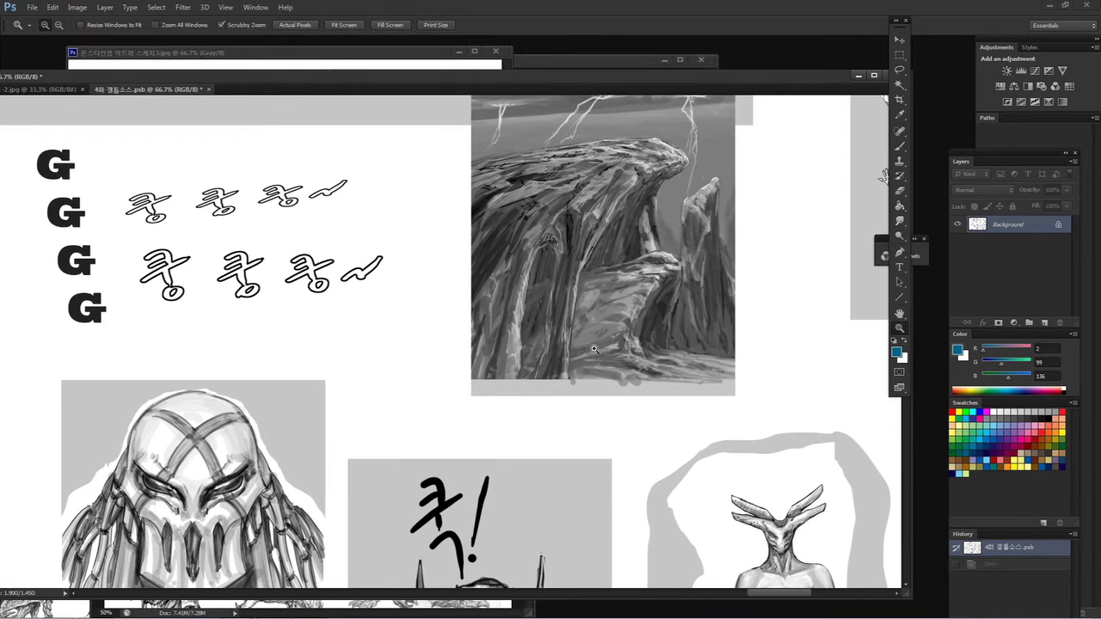
pyautogui.moveTo(491, 438); pyautogui.dragTo(518, 387)
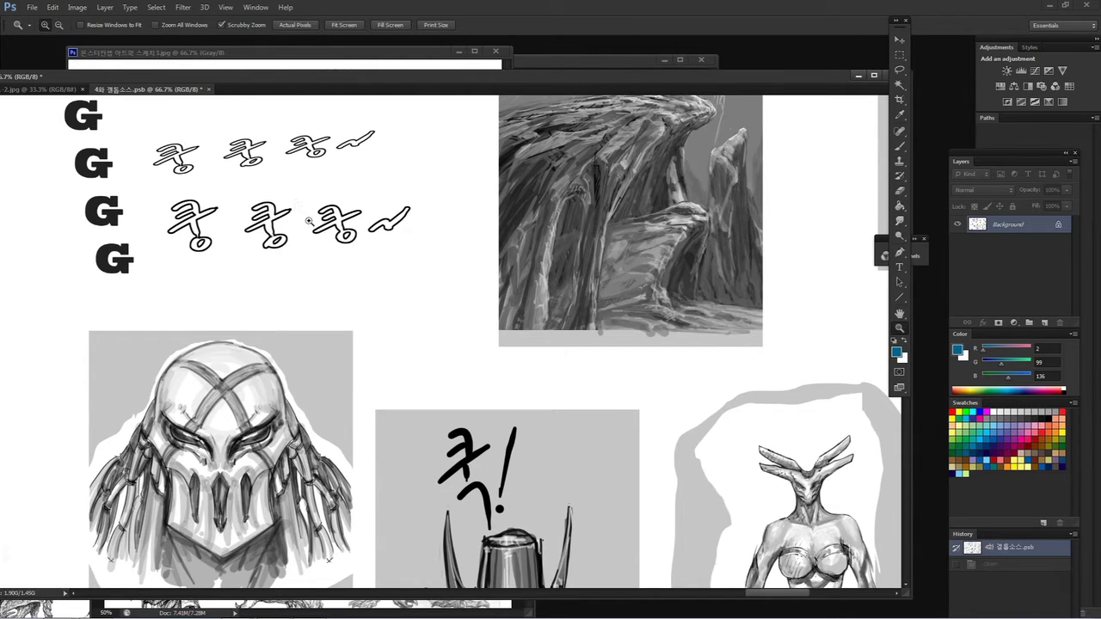
pyautogui.moveTo(321, 290); pyautogui.dragTo(315, 222)
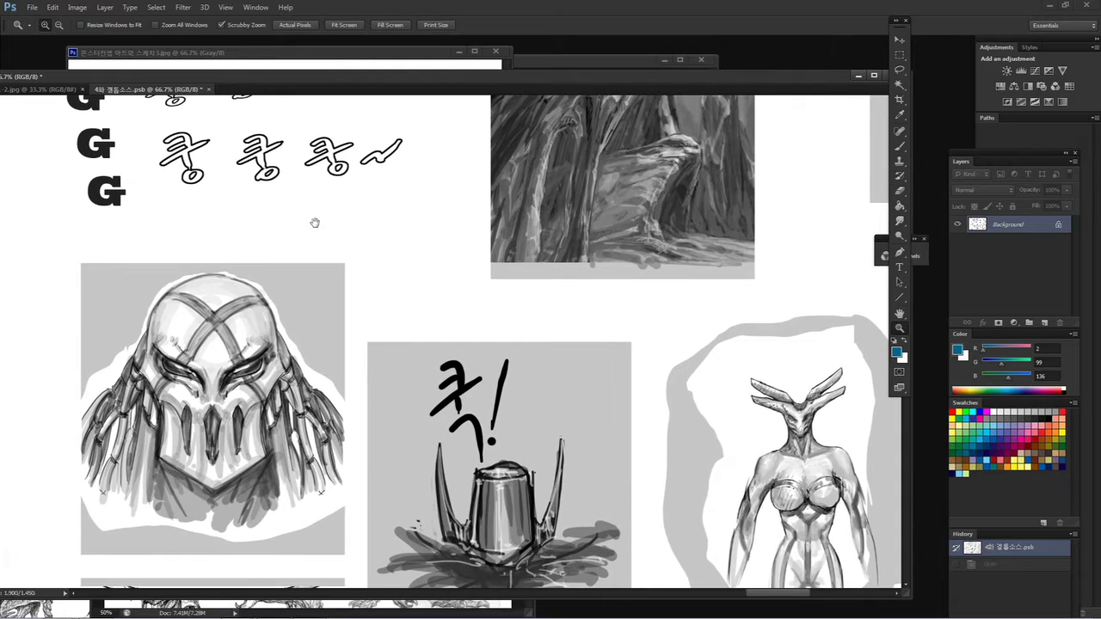
pyautogui.moveTo(407, 339); pyautogui.dragTo(297, 190)
pyautogui.moveTo(337, 392); pyautogui.dragTo(386, 325)
# Step: Inspect the horned character holding a weapon across the chest at 100% magnification
pyautogui.moveTo(309, 440)
pyautogui.mouseDown()
pyautogui.moveTo(394, 306)
pyautogui.moveTo(460, 270)
pyautogui.mouseUp()
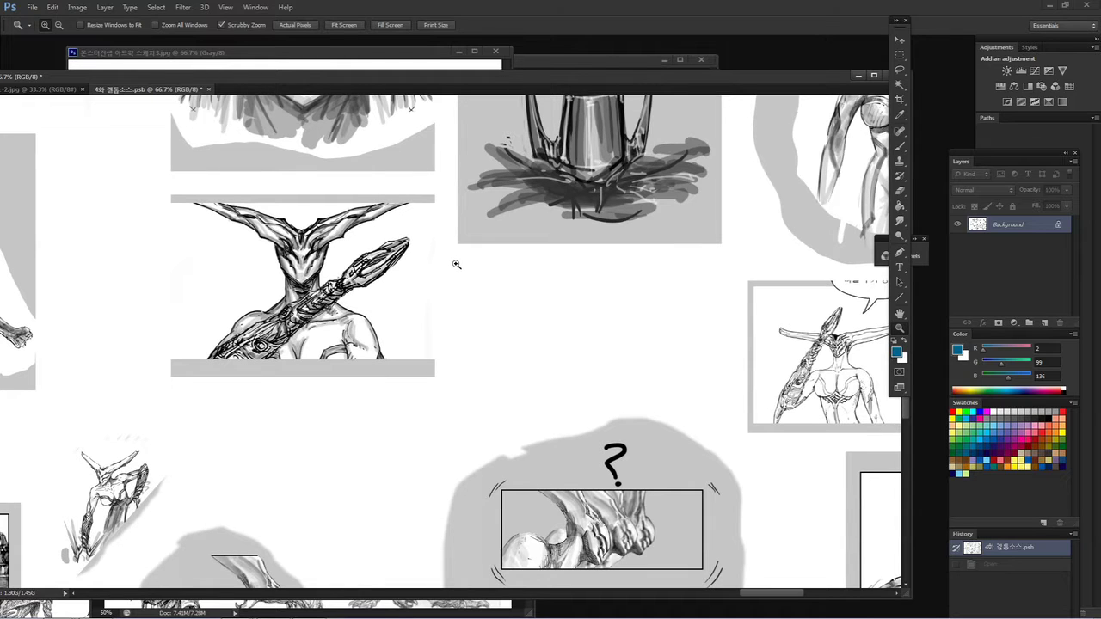
pyautogui.click(306, 298)
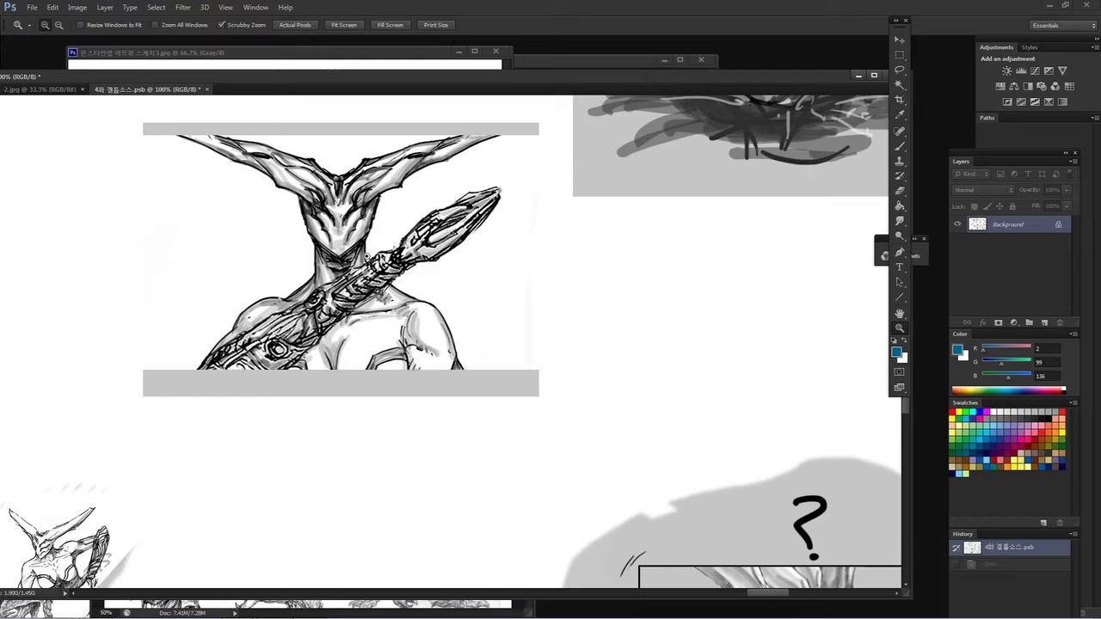
pyautogui.hotkey('ctrl', '-')
# Step: Compare the full-body standing designs of the horned characters and their different horn shapes at 50% magnification
pyautogui.moveTo(290, 326); pyautogui.dragTo(440, 306)
pyautogui.moveTo(345, 273)
pyautogui.mouseDown()
pyautogui.moveTo(431, 424)
pyautogui.moveTo(447, 369)
pyautogui.mouseUp()
pyautogui.hotkey('ctrl', '-')
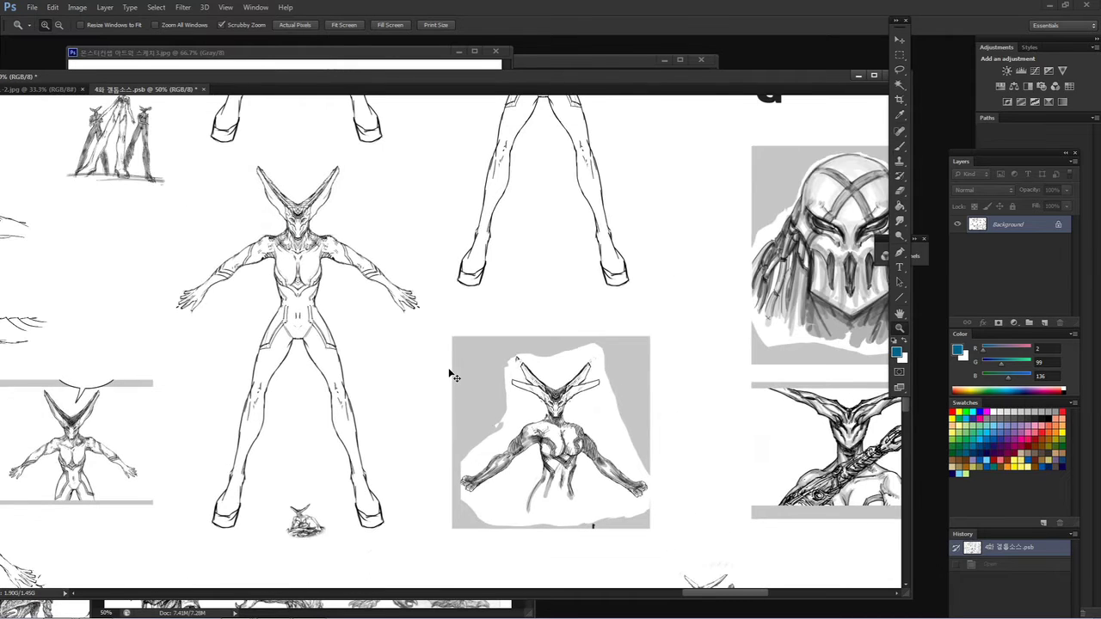
pyautogui.moveTo(448, 368)
pyautogui.mouseDown()
pyautogui.moveTo(448, 448)
pyautogui.moveTo(491, 351)
pyautogui.moveTo(423, 419)
pyautogui.mouseUp()
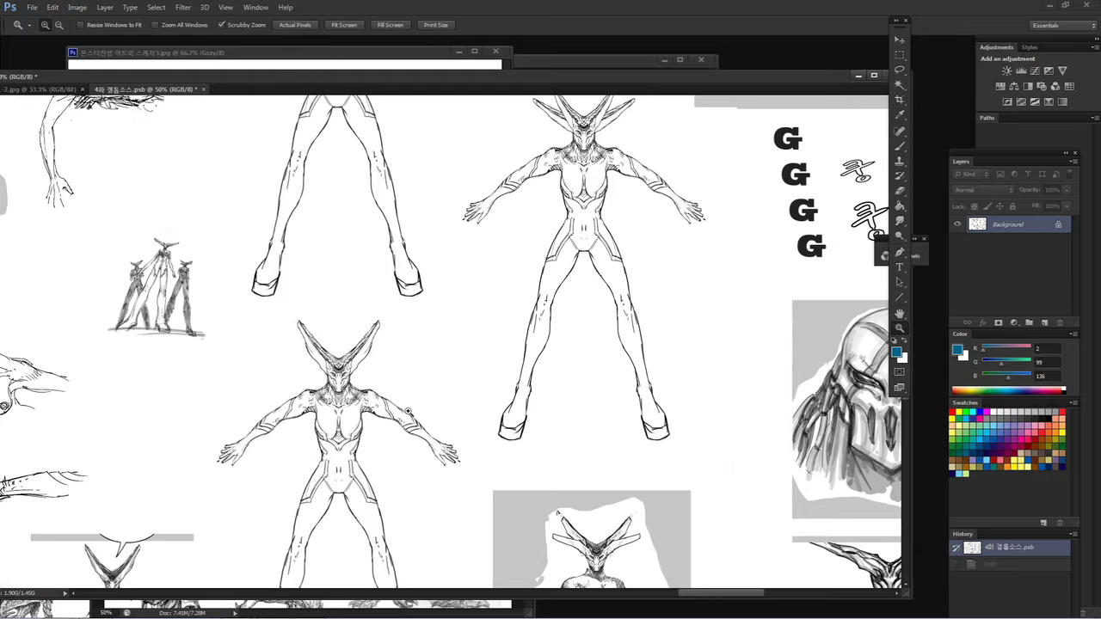
pyautogui.moveTo(383, 412); pyautogui.dragTo(513, 349)
pyautogui.moveTo(434, 372)
pyautogui.mouseDown()
pyautogui.moveTo(577, 381)
pyautogui.moveTo(545, 467)
pyautogui.moveTo(543, 405)
pyautogui.moveTo(530, 389)
pyautogui.mouseUp()
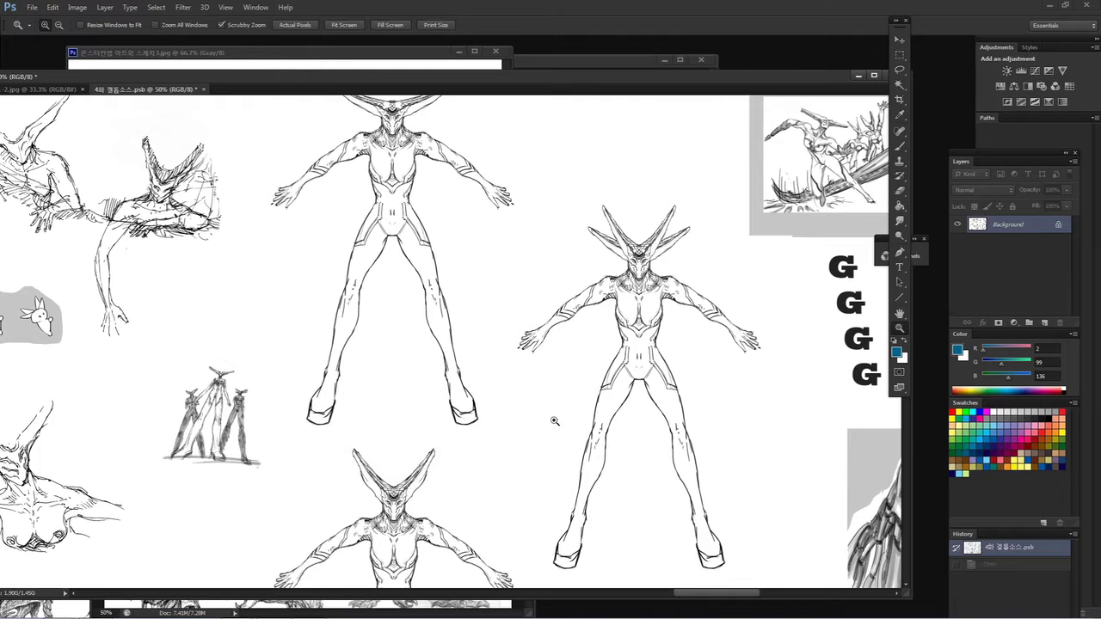
pyautogui.moveTo(706, 274); pyautogui.dragTo(613, 328)
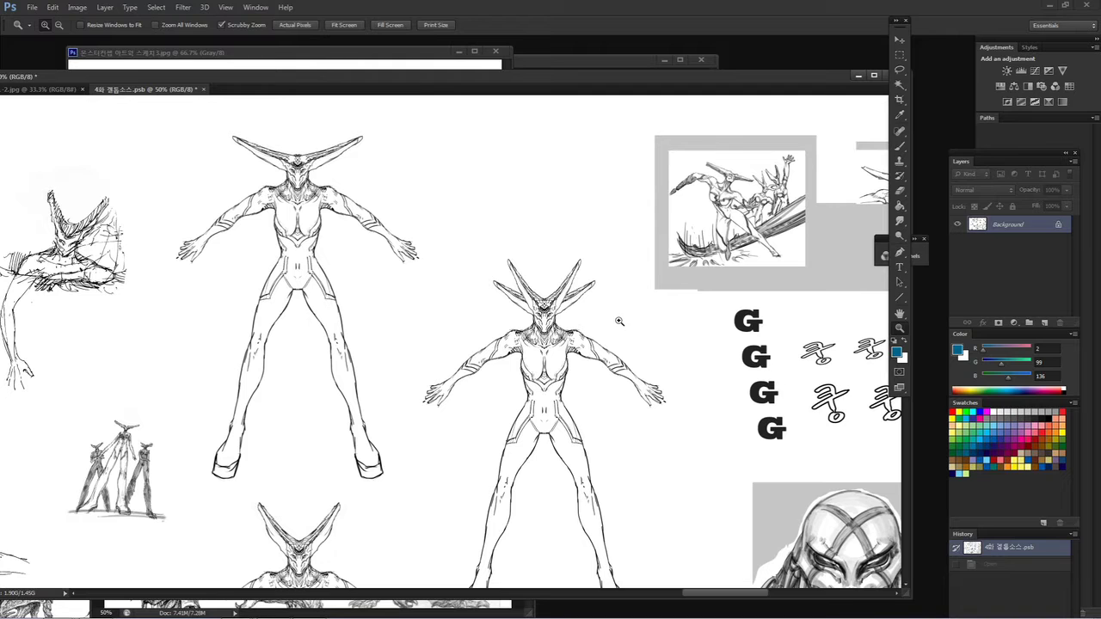
pyautogui.moveTo(379, 334); pyautogui.dragTo(450, 244)
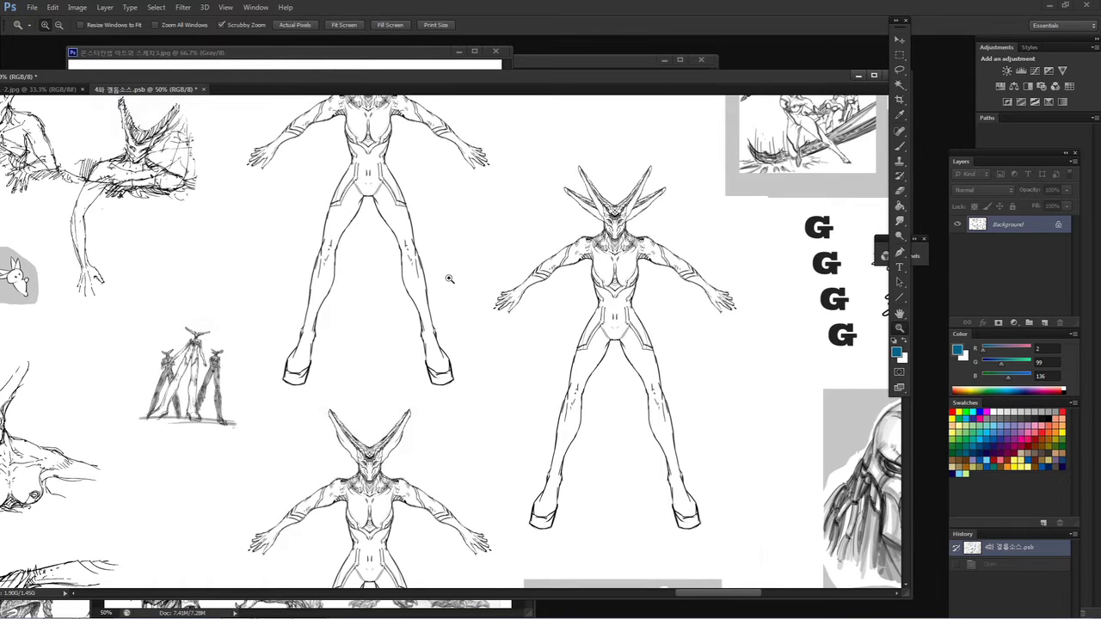
# Step: Examine the small three-figure group, the rabbit doodles and the rough horned upper-body sketches at 50% magnification
pyautogui.moveTo(398, 378); pyautogui.dragTo(548, 342)
pyautogui.moveTo(445, 325); pyautogui.dragTo(271, 441)
pyautogui.moveTo(314, 340); pyautogui.dragTo(602, 294)
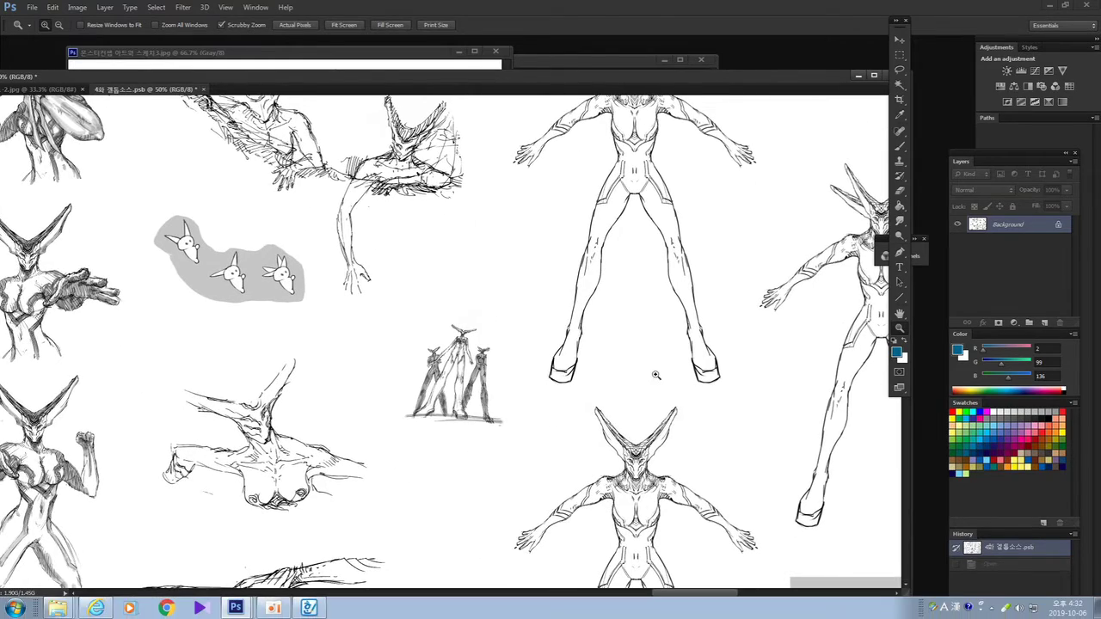
pyautogui.moveTo(293, 420); pyautogui.dragTo(584, 428)
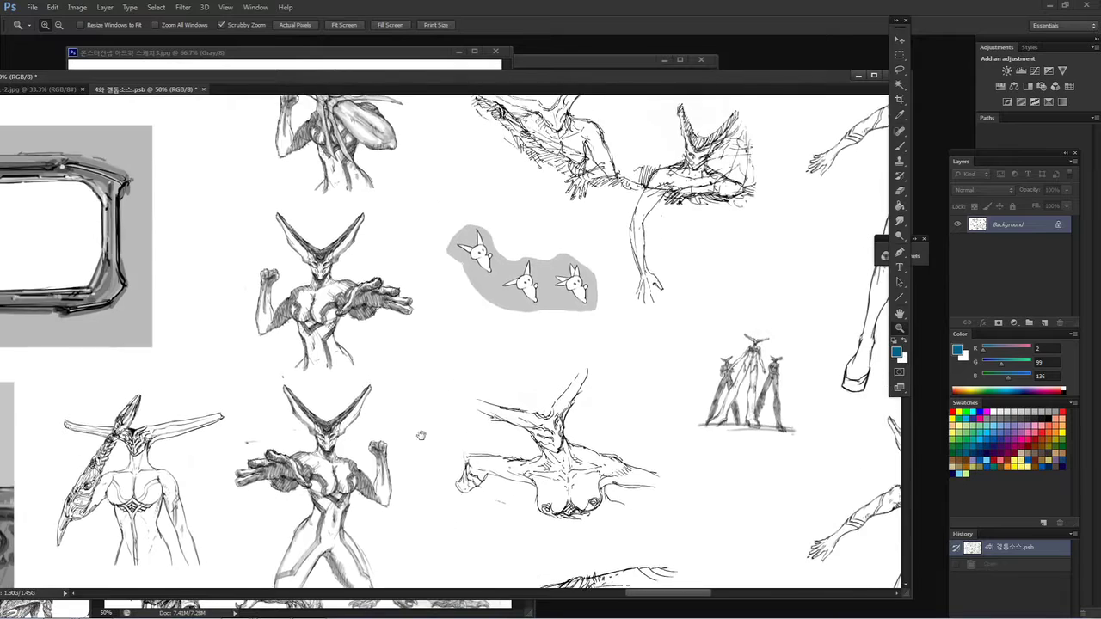
# Step: Compare the three horned upper-body poses with raised fist and outstretched hand at 50% and 66.7% magnification
pyautogui.scroll(3, 421, 435)
pyautogui.moveTo(435, 432); pyautogui.dragTo(436, 373)
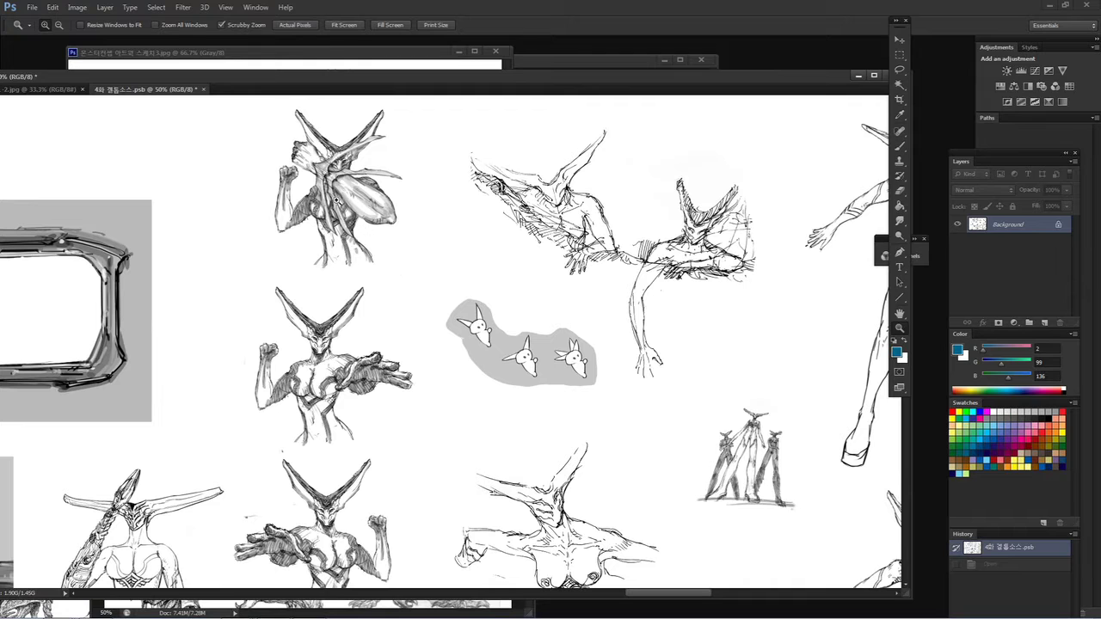
pyautogui.moveTo(381, 337); pyautogui.dragTo(391, 284)
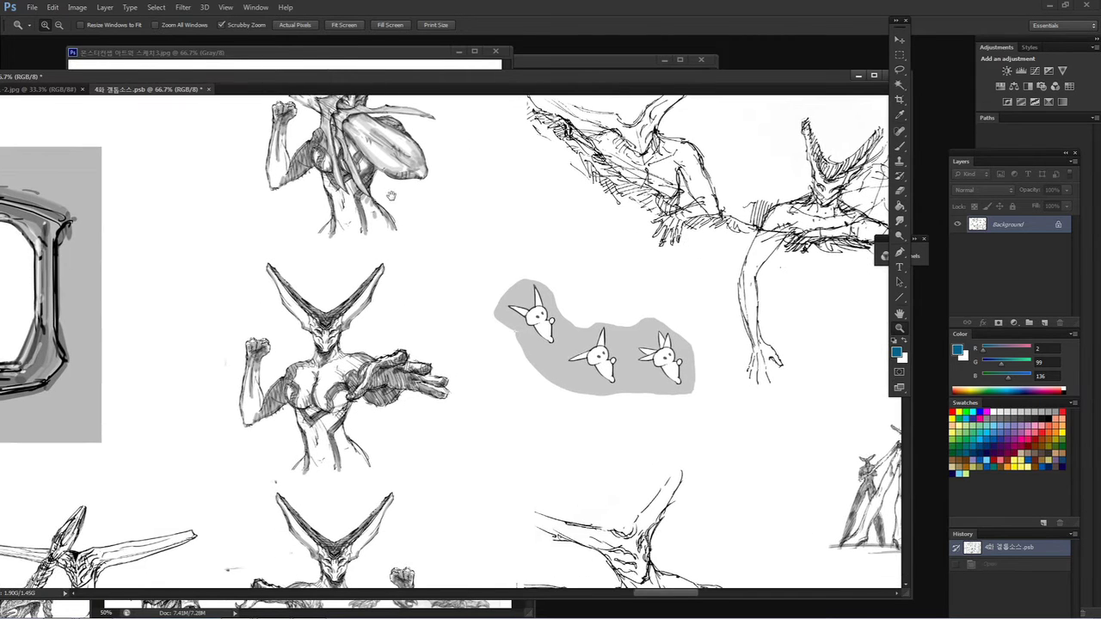
pyautogui.hotkey('ctrl', '+')
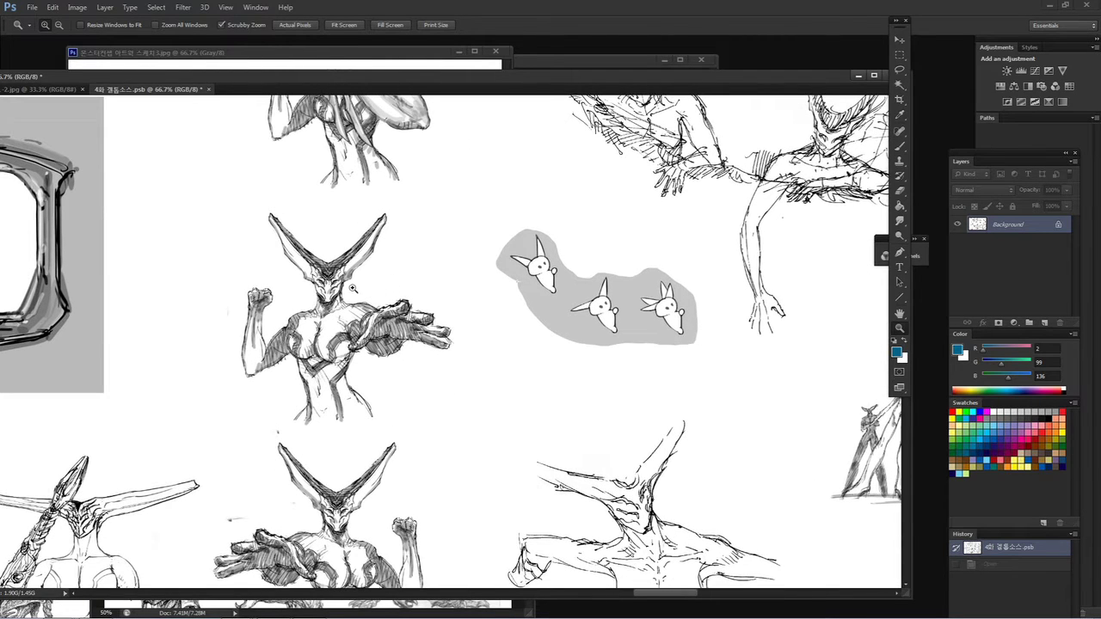
pyautogui.moveTo(426, 265); pyautogui.dragTo(425, 368)
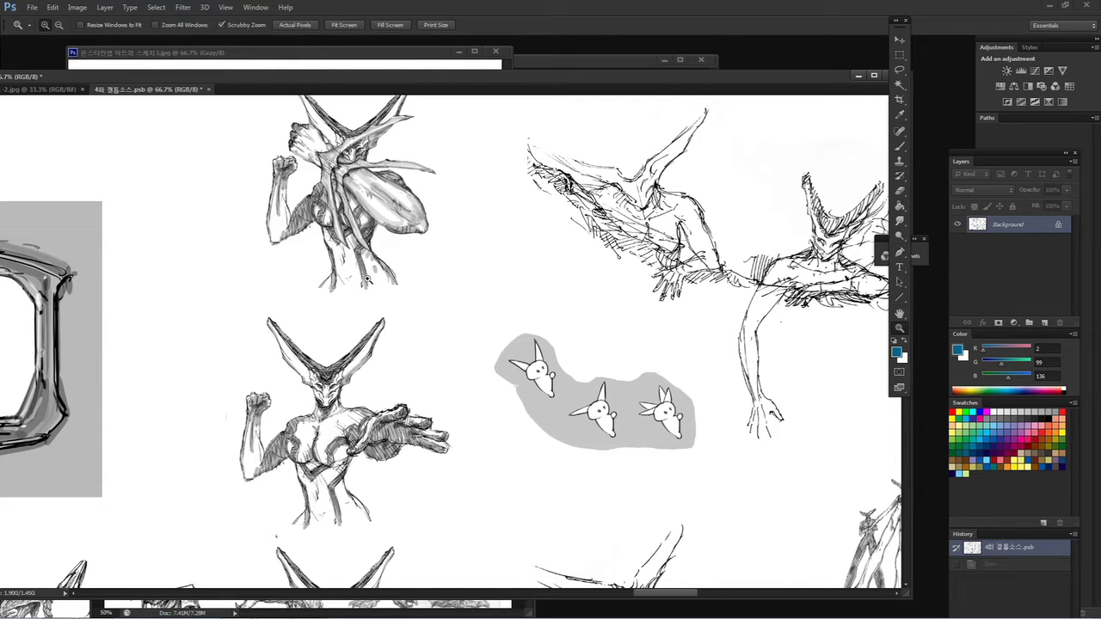
pyautogui.moveTo(414, 480); pyautogui.dragTo(414, 216)
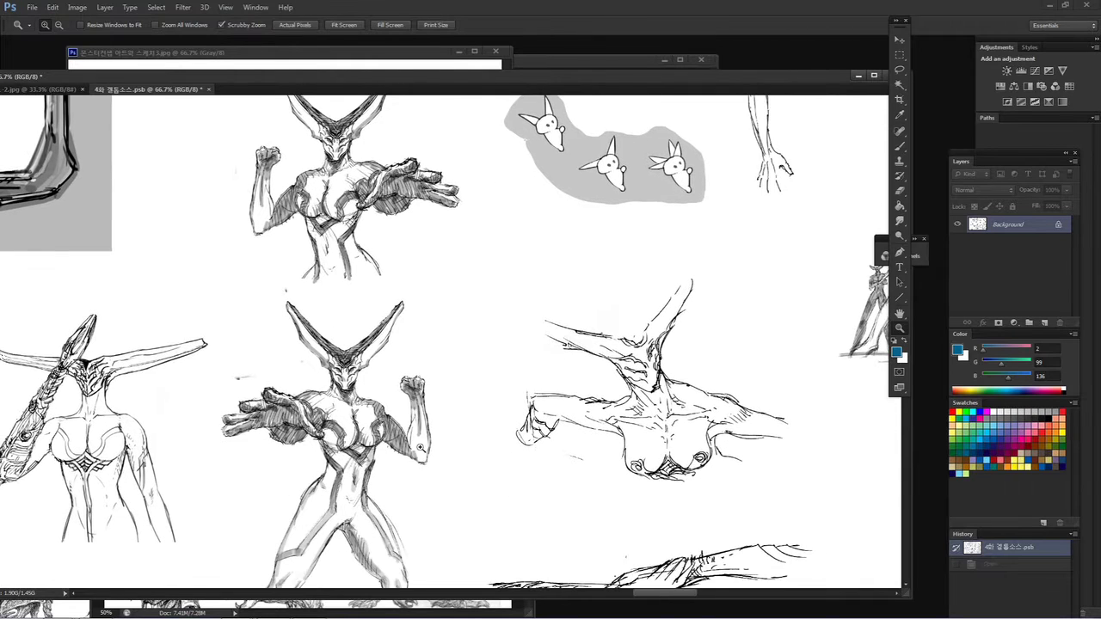
# Step: Examine the grey tower panel, the empty capsule frame, the cloaked armour and the armoured gunner sketches at 66.7% down to 33.3% magnification
pyautogui.moveTo(278, 391)
pyautogui.mouseDown()
pyautogui.moveTo(435, 438)
pyautogui.moveTo(476, 301)
pyautogui.mouseUp()
pyautogui.moveTo(271, 545); pyautogui.dragTo(401, 387)
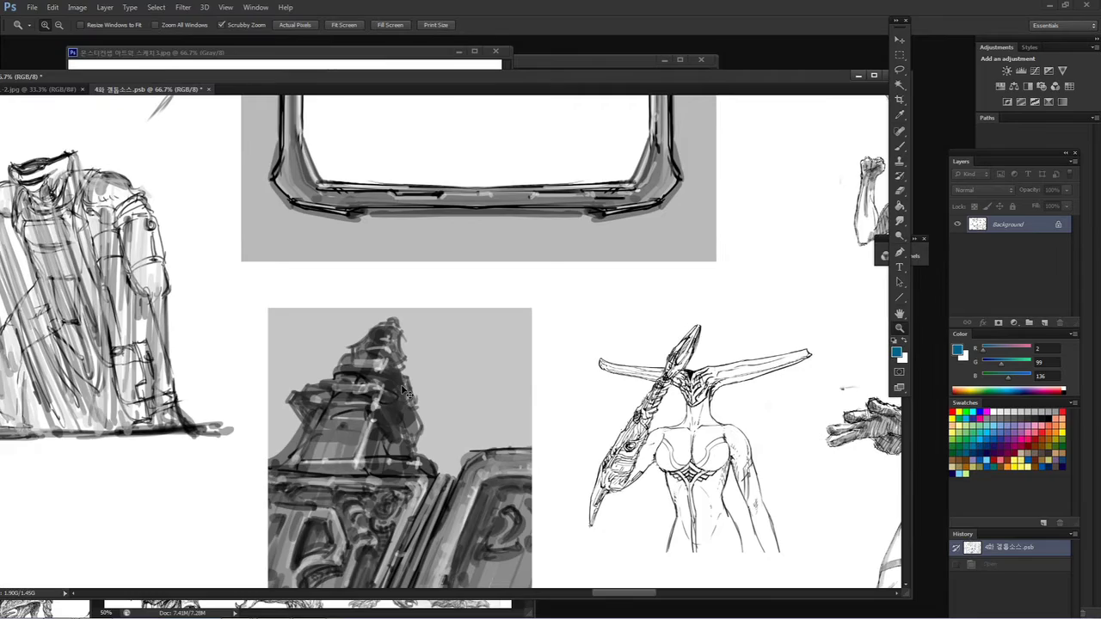
pyautogui.scroll(-2, 407, 393)
pyautogui.moveTo(383, 329)
pyautogui.mouseDown()
pyautogui.moveTo(445, 266)
pyautogui.moveTo(445, 375)
pyautogui.mouseUp()
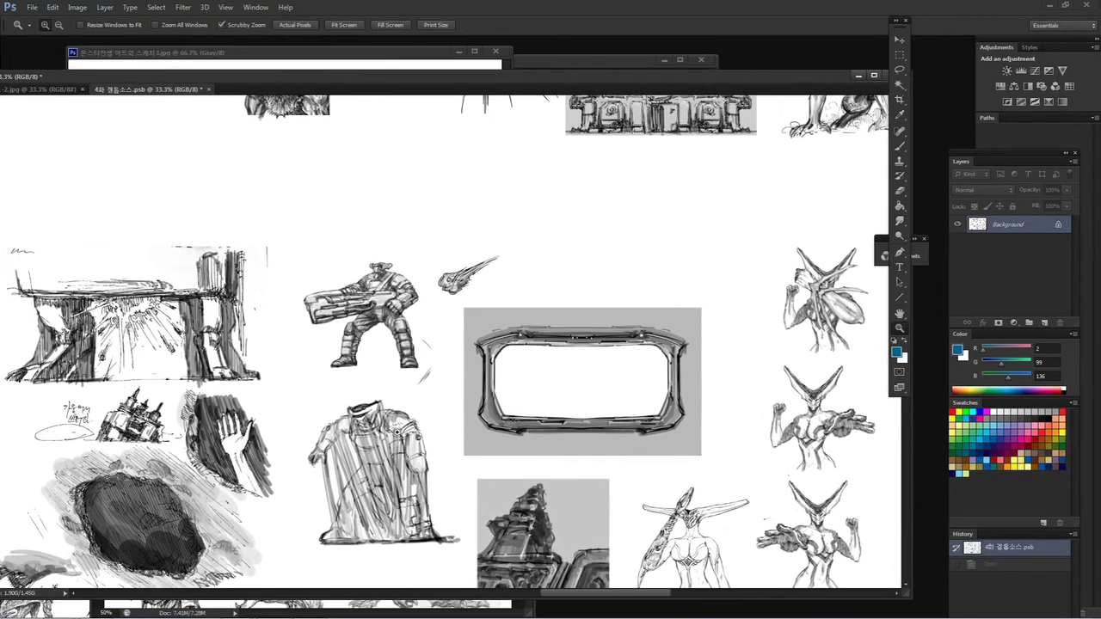
pyautogui.scroll(1, 398, 434)
pyautogui.moveTo(390, 250); pyautogui.dragTo(390, 464)
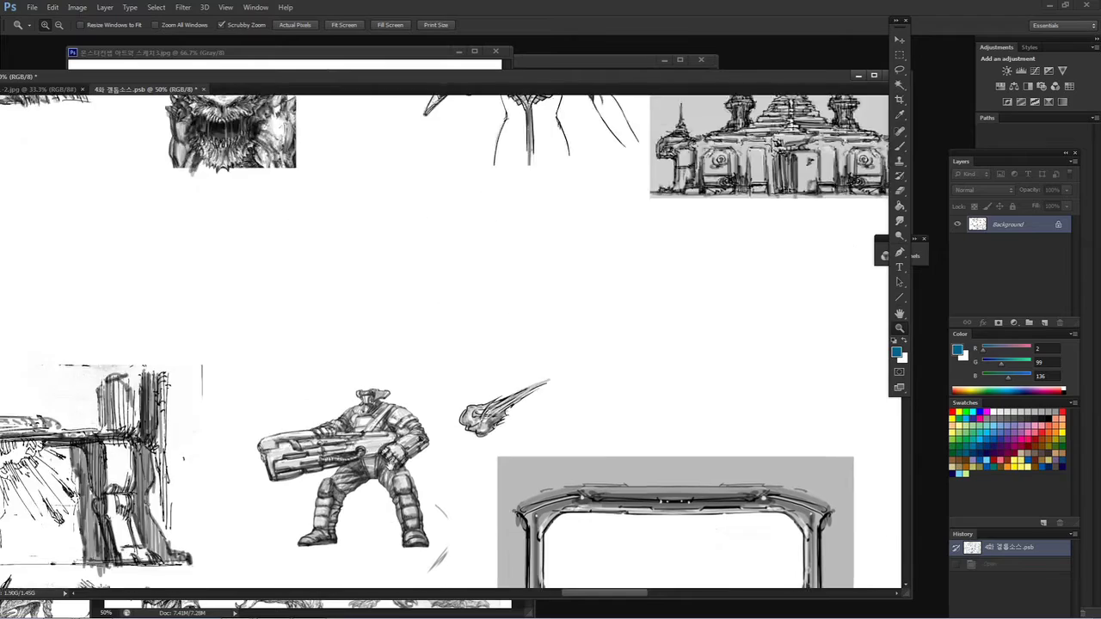
# Step: Inspect the horned weapon bearer, the spired fortress and the tilted monster-faced tower sketches at 50% magnification
pyautogui.moveTo(391, 230); pyautogui.dragTo(390, 444)
pyautogui.moveTo(457, 318); pyautogui.dragTo(300, 359)
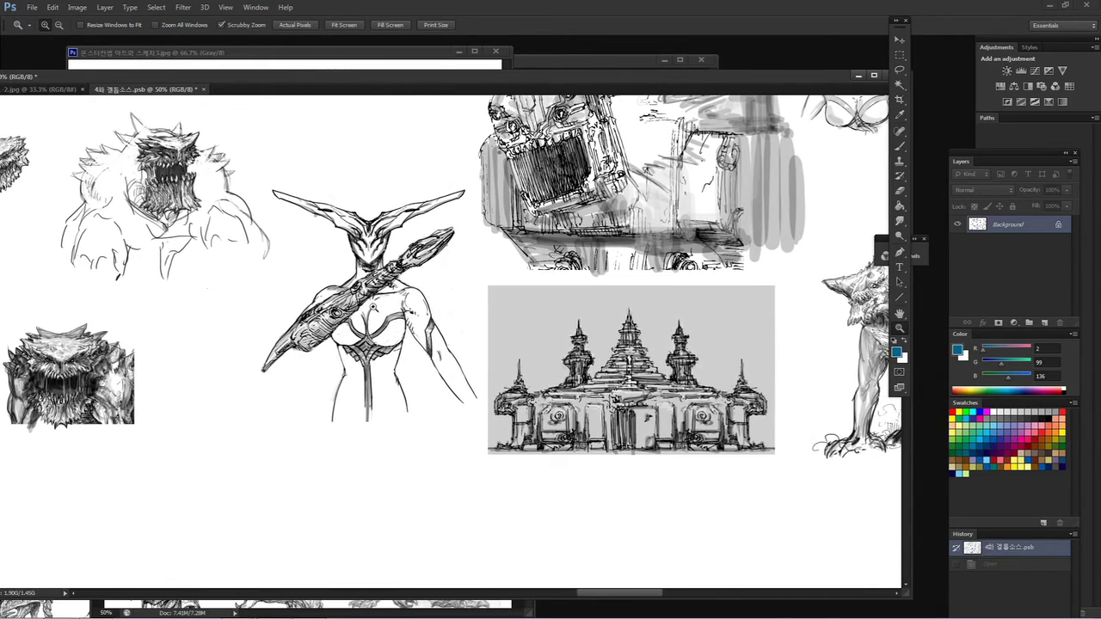
pyautogui.moveTo(425, 284); pyautogui.dragTo(313, 394)
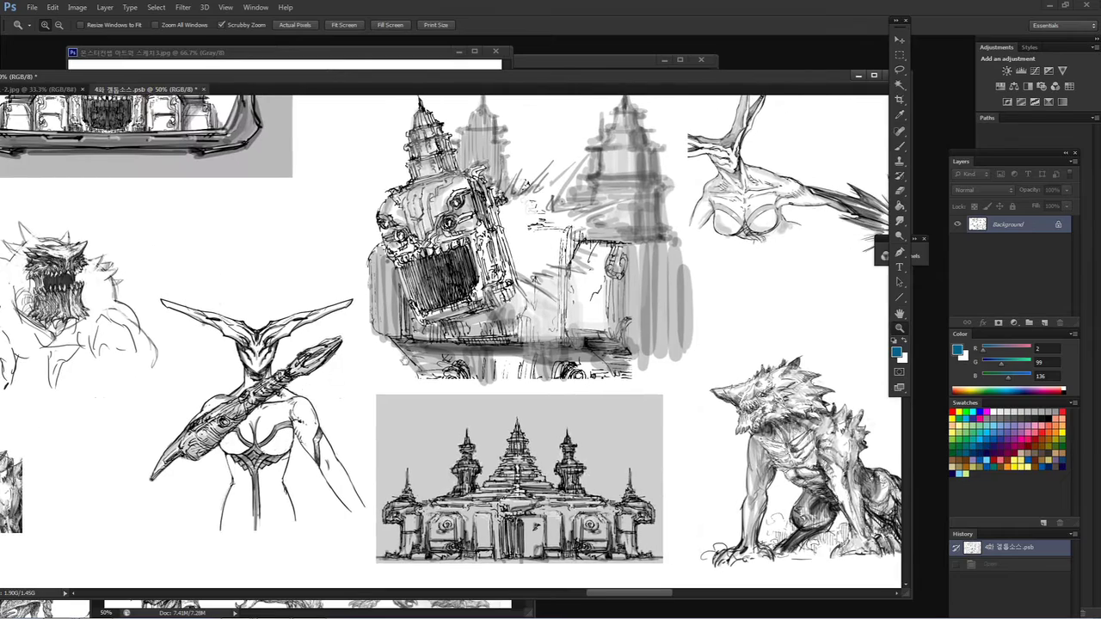
pyautogui.moveTo(463, 307)
pyautogui.mouseDown()
pyautogui.moveTo(473, 402)
pyautogui.moveTo(487, 427)
pyautogui.mouseUp()
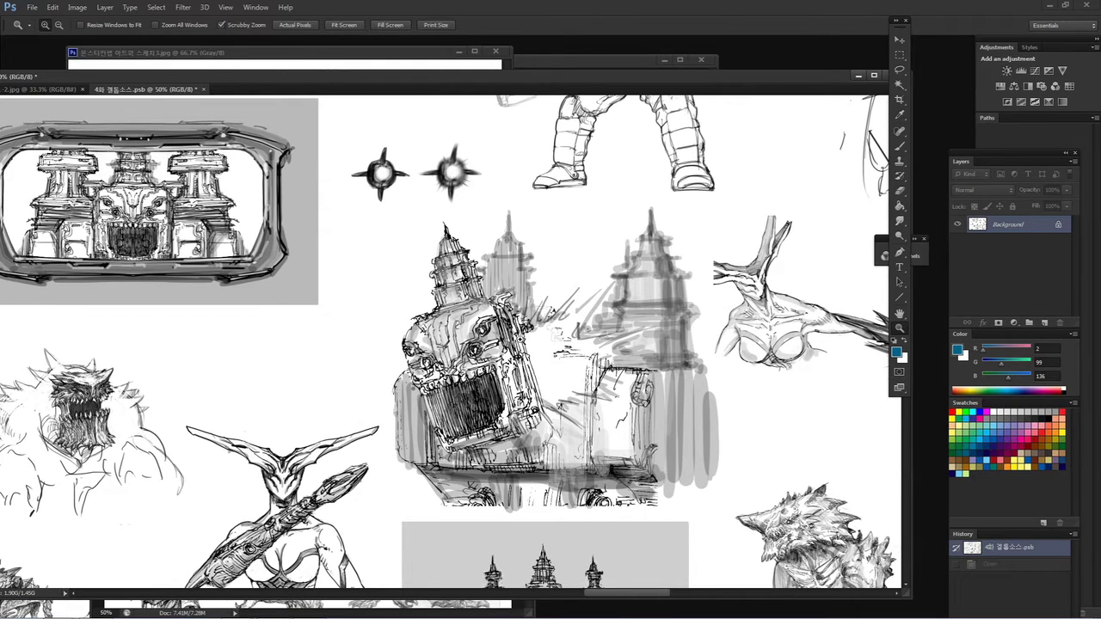
pyautogui.moveTo(567, 296); pyautogui.dragTo(609, 114)
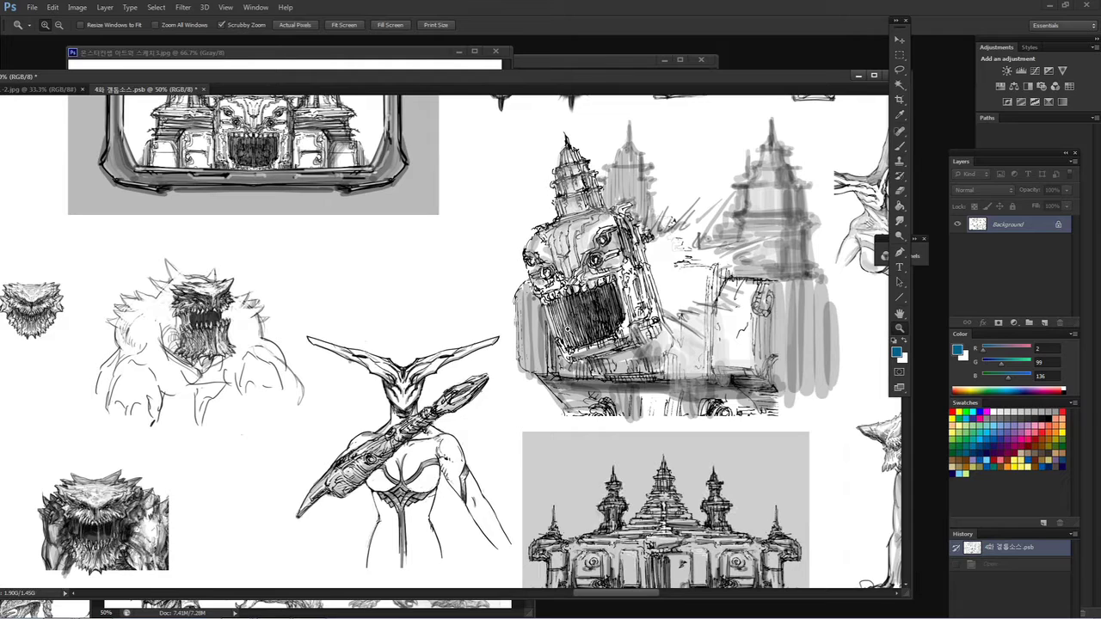
# Step: Compare the stacked capsule-framed views of the monster-faced fortress at 33.3% and 50% magnification
pyautogui.hotkey('ctrl', '-')
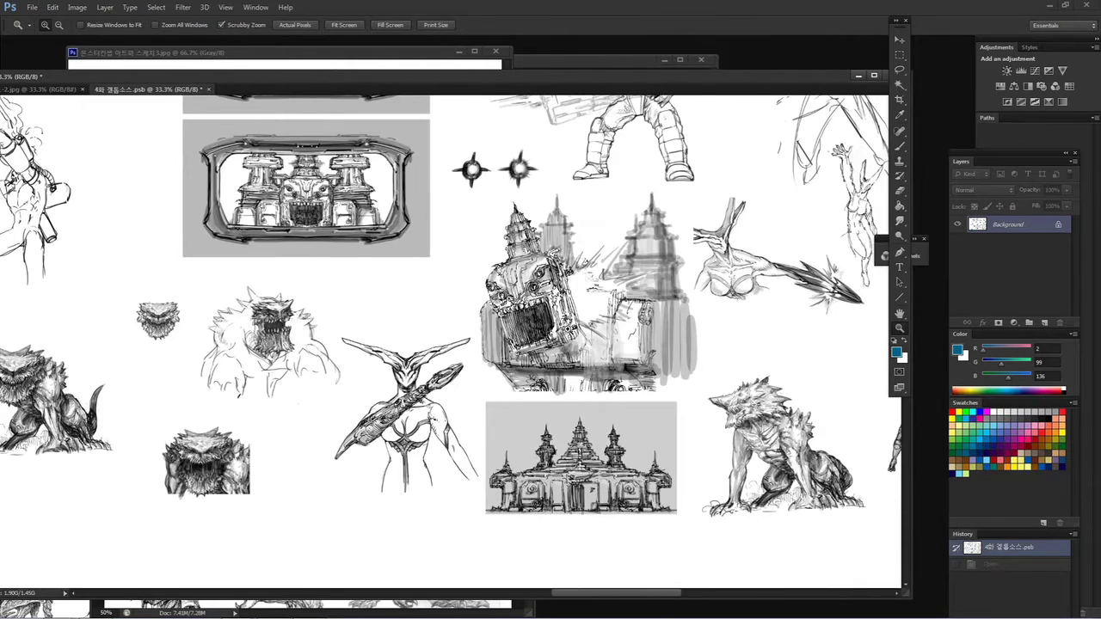
pyautogui.moveTo(449, 274); pyautogui.dragTo(652, 327)
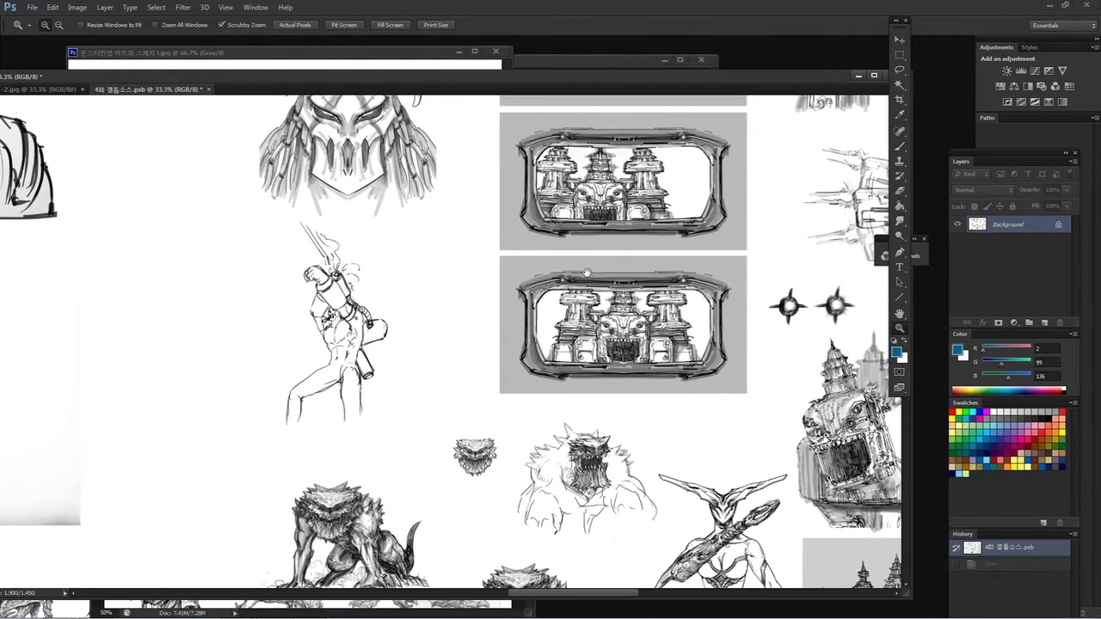
pyautogui.moveTo(551, 256)
pyautogui.mouseDown()
pyautogui.moveTo(539, 475)
pyautogui.moveTo(481, 241)
pyautogui.moveTo(460, 215)
pyautogui.moveTo(467, 227)
pyautogui.mouseUp()
pyautogui.click(460, 215)
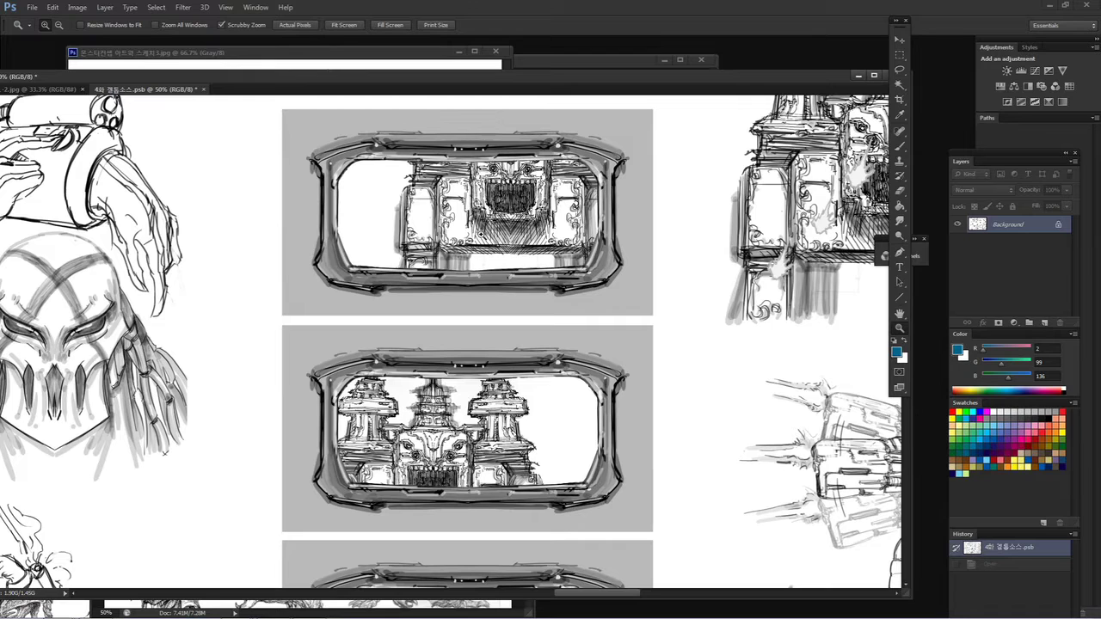
pyautogui.moveTo(537, 254)
pyautogui.mouseDown()
pyautogui.moveTo(540, 175)
pyautogui.moveTo(543, 334)
pyautogui.moveTo(546, 178)
pyautogui.mouseUp()
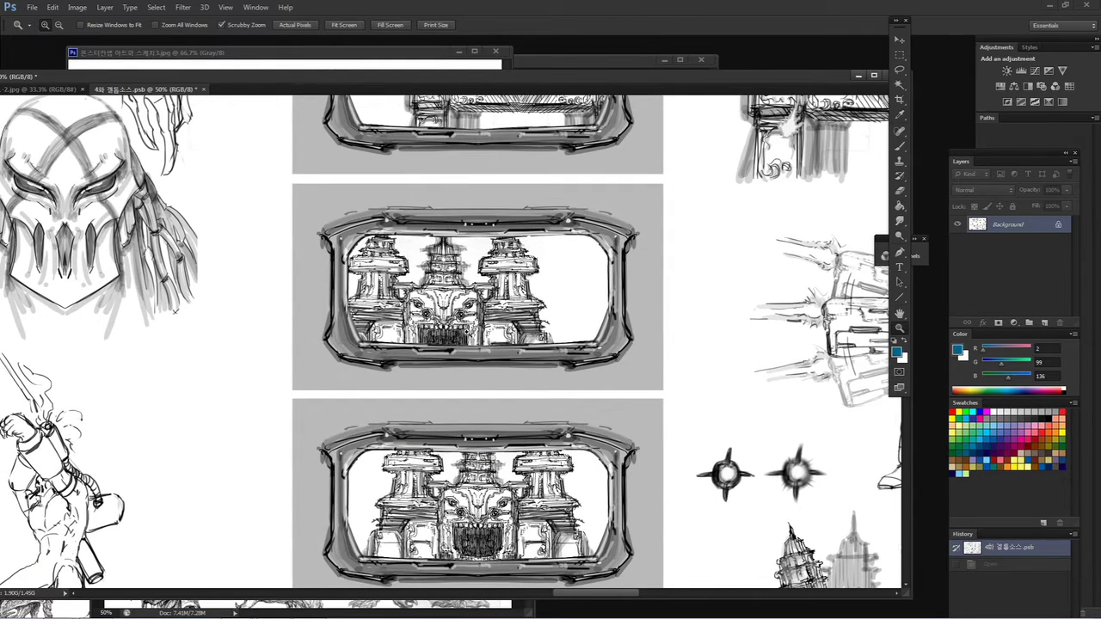
pyautogui.moveTo(511, 293)
pyautogui.mouseDown()
pyautogui.moveTo(516, 356)
pyautogui.moveTo(506, 215)
pyautogui.mouseUp()
pyautogui.scroll(-3, 377, 431)
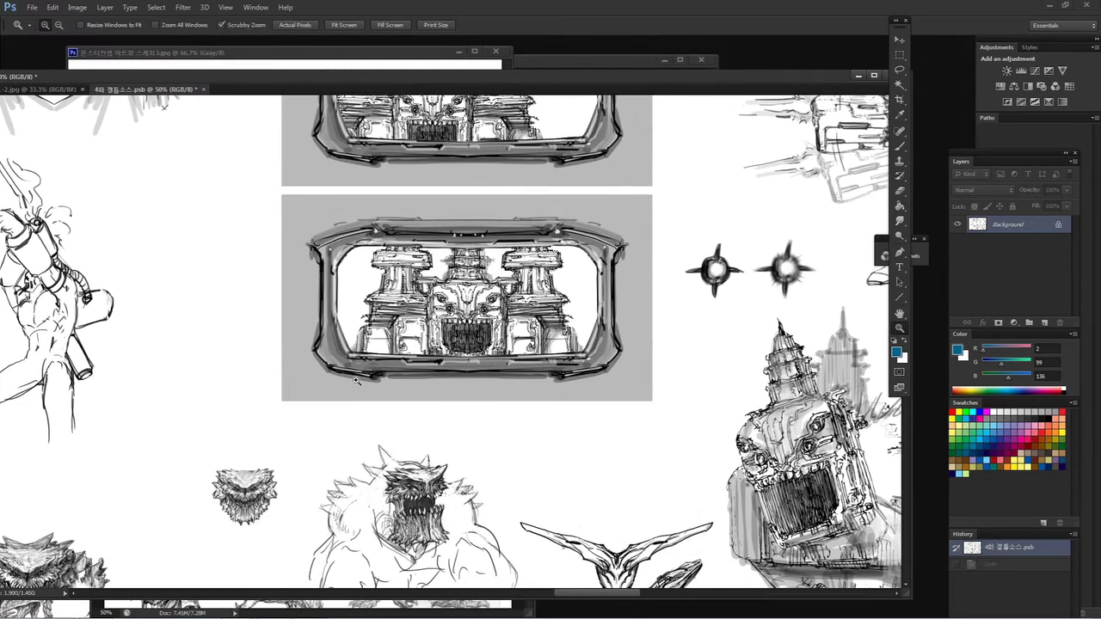
pyautogui.scroll(4, 533, 331)
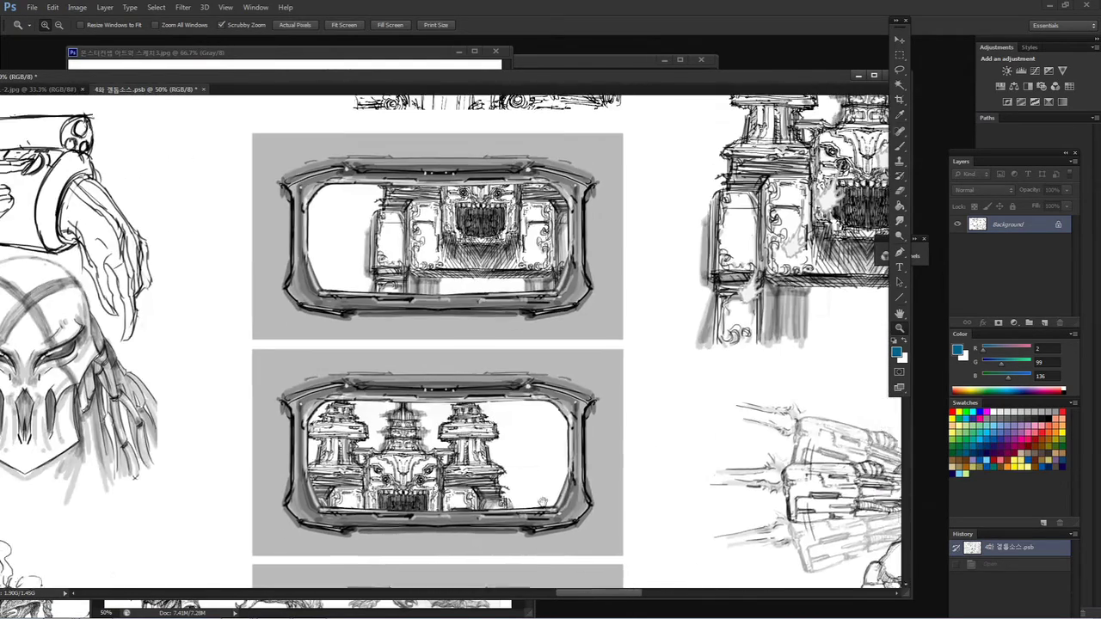
pyautogui.scroll(-6, 445, 478)
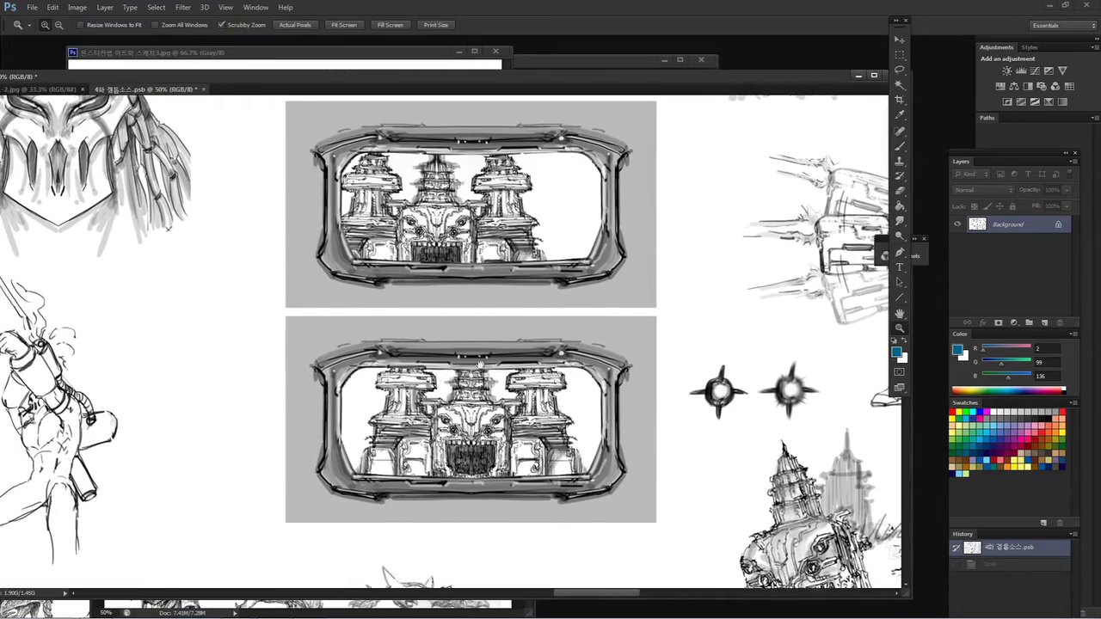
pyautogui.scroll(1, 447, 304)
pyautogui.scroll(-5, 446, 305)
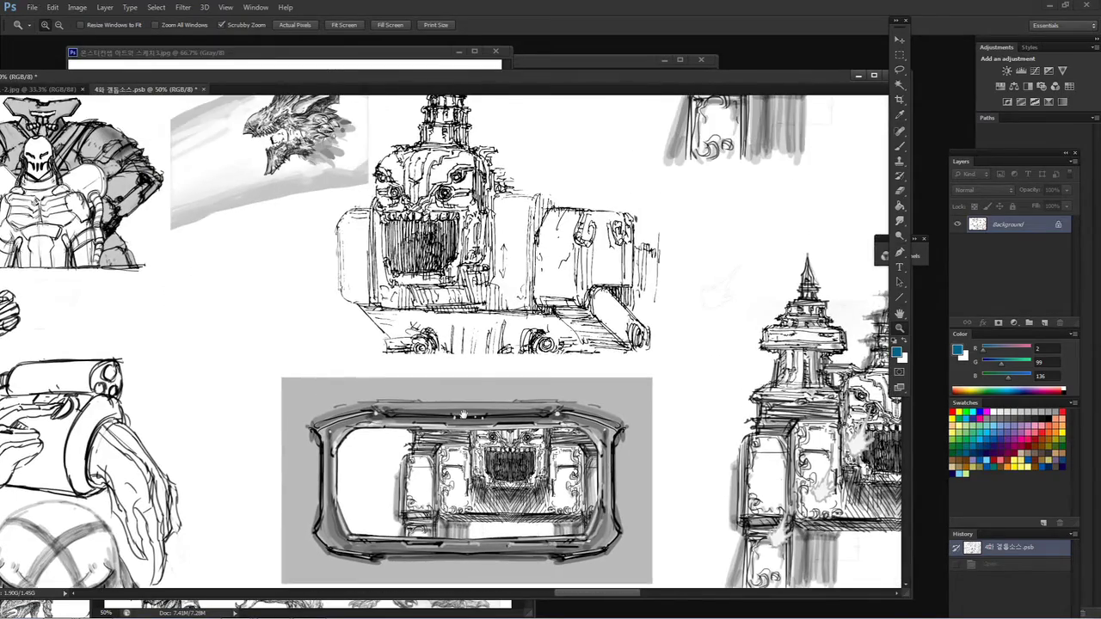
# Step: Review the skull-masked and bulky armoured torsos, the dragon heads and the legged fortress sketches at 50% magnification
pyautogui.moveTo(426, 322); pyautogui.dragTo(634, 324)
pyautogui.scroll(7, 473, 405)
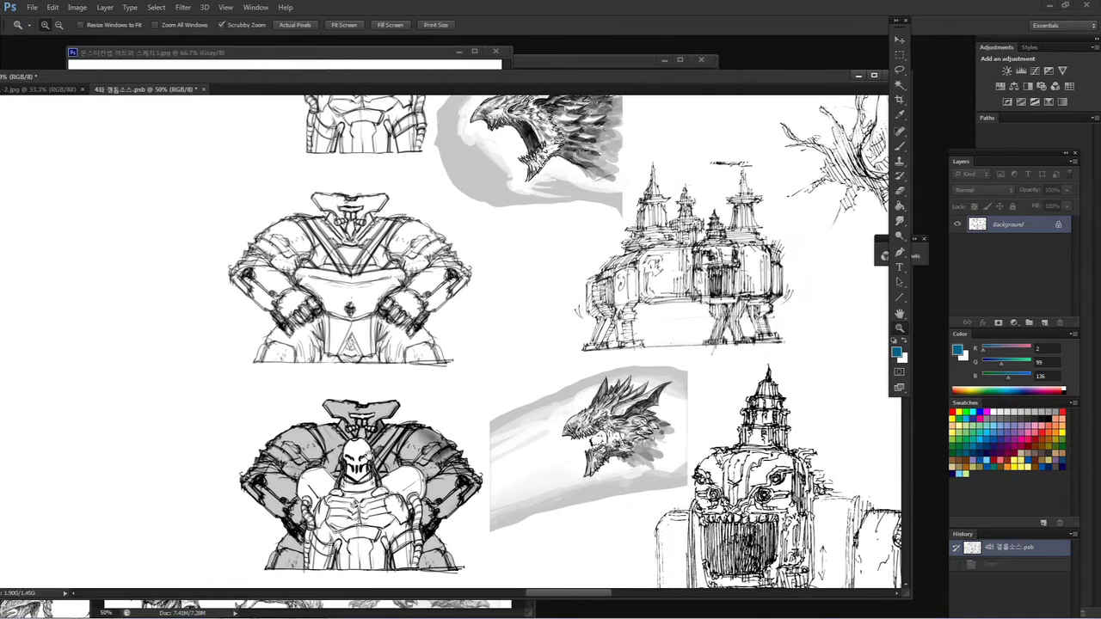
pyautogui.scroll(4, 420, 247)
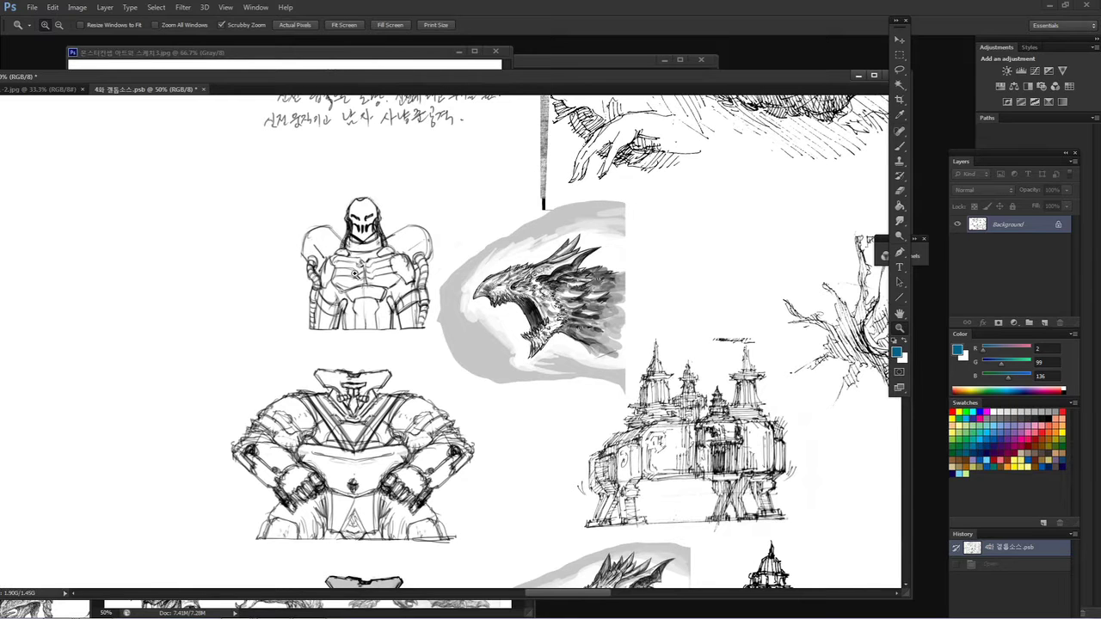
pyautogui.scroll(-2, 473, 344)
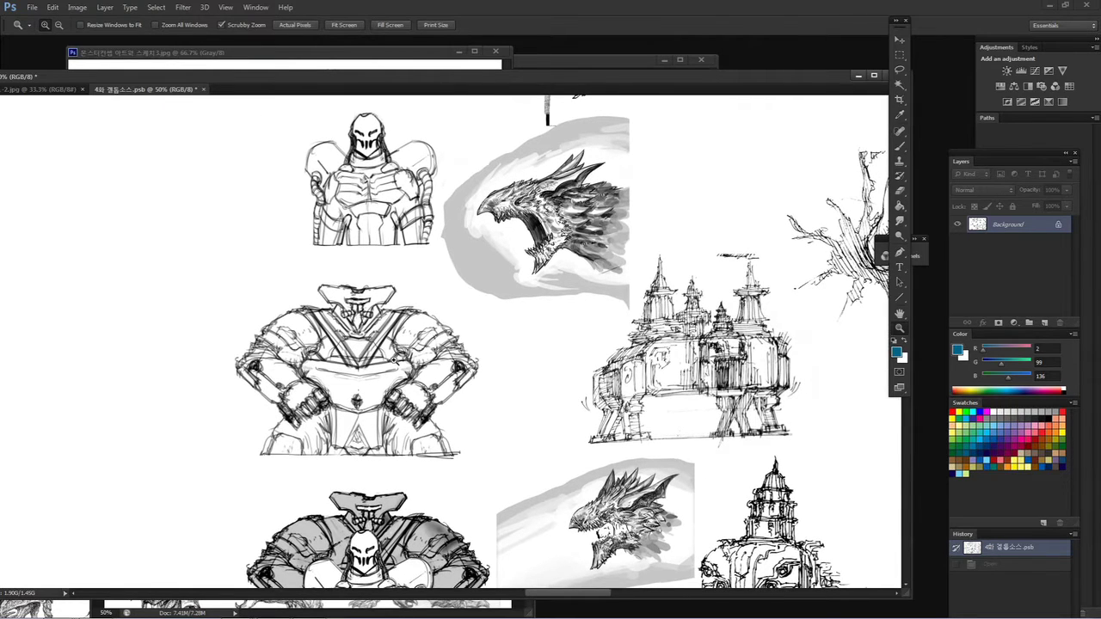
pyautogui.scroll(-1, 404, 365)
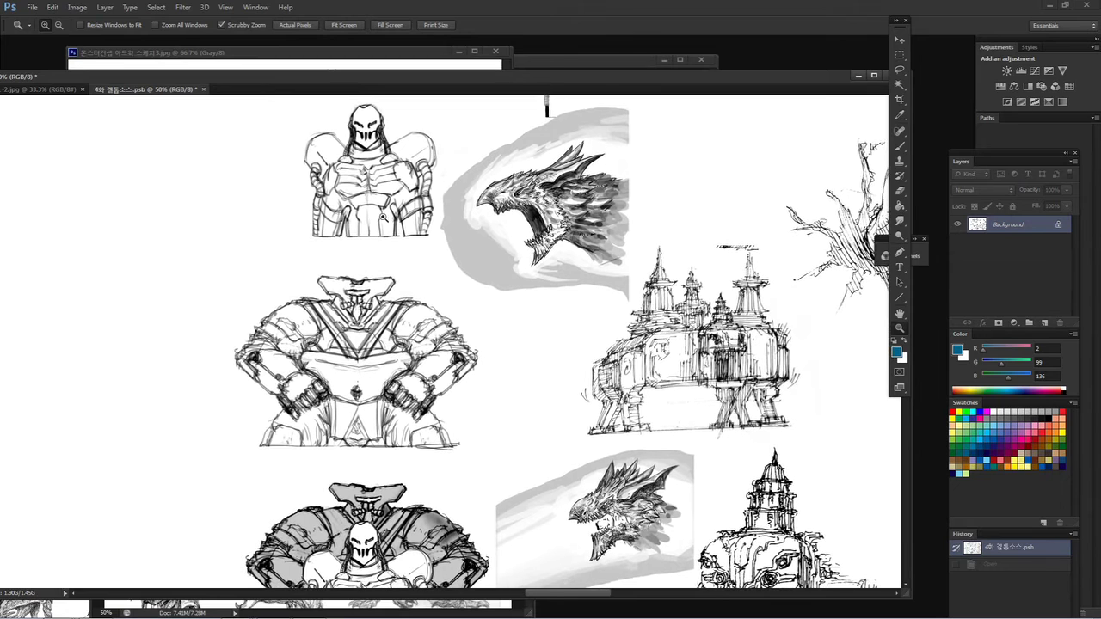
pyautogui.scroll(-5, 450, 412)
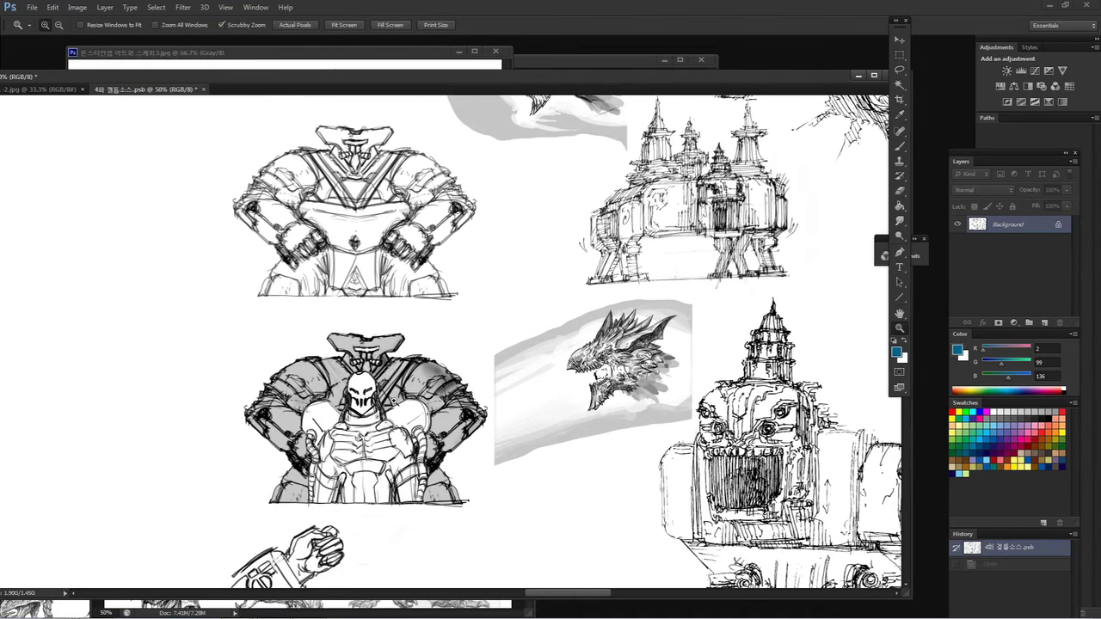
# Step: Examine the wrist device, the arm cannon hands and the dreadlocked skull mask sketches at 50% magnification
pyautogui.scroll(-13, 388, 398)
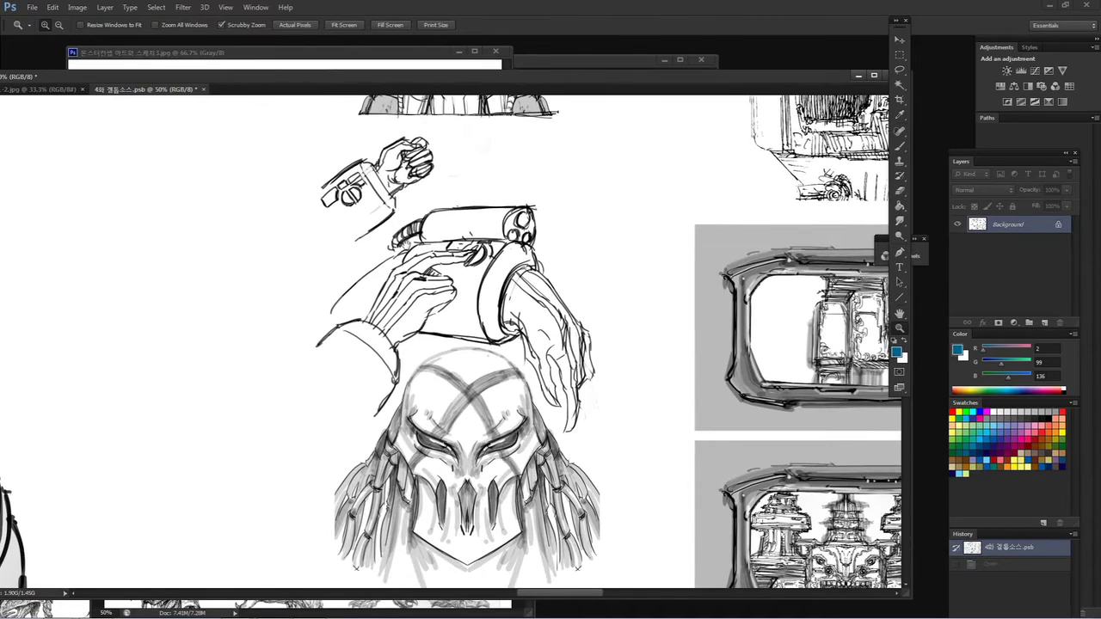
pyautogui.scroll(5, 406, 245)
pyautogui.scroll(-10, 411, 206)
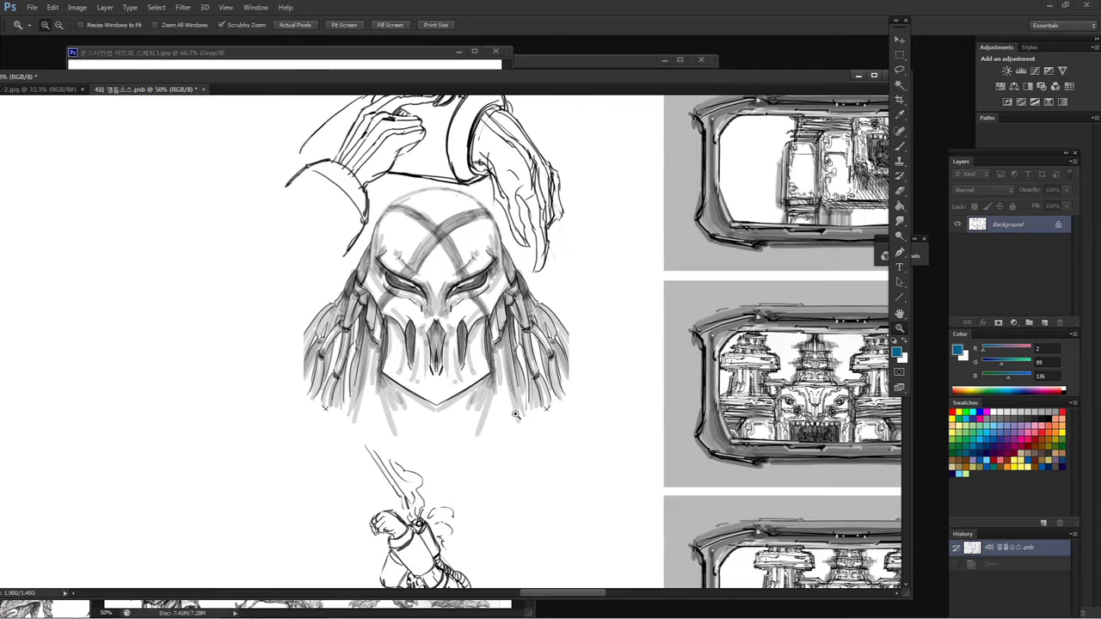
pyautogui.moveTo(519, 450); pyautogui.dragTo(521, 401)
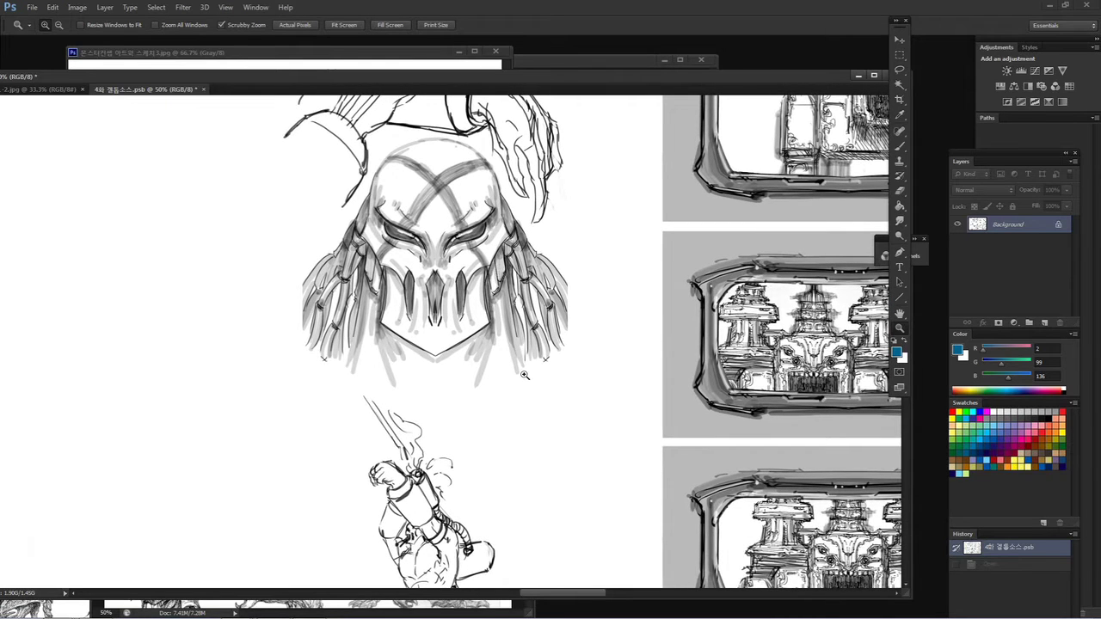
# Step: Survey the back-view figures, the handwritten Korean notes, the crater scene and the walking fortress sketches at 25% magnification
pyautogui.hotkey('ctrl', '-')
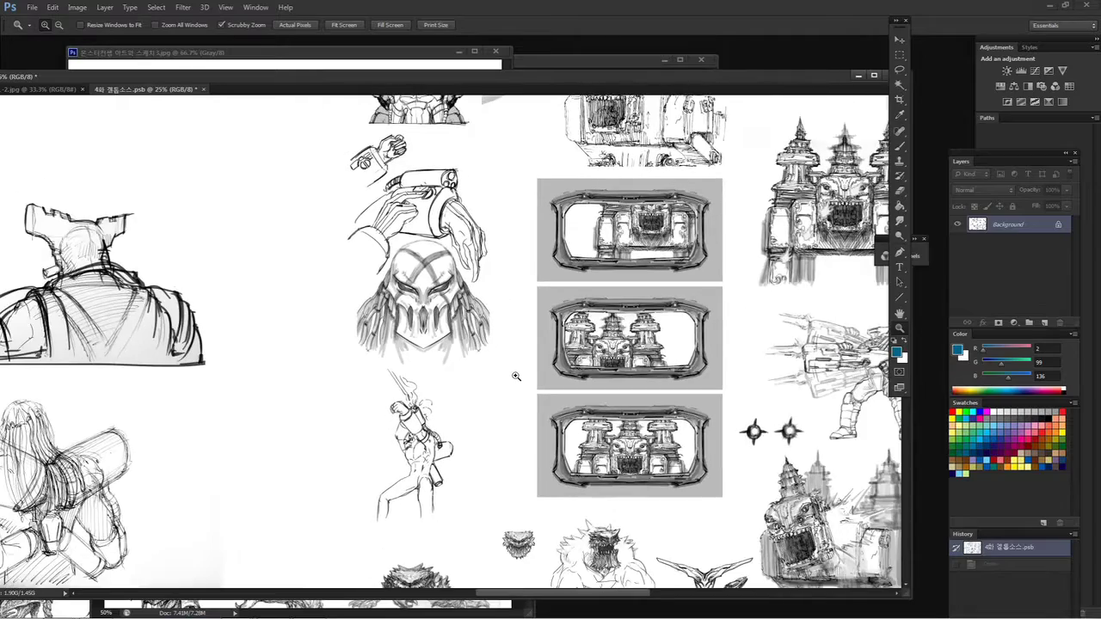
pyautogui.moveTo(514, 376); pyautogui.dragTo(623, 339)
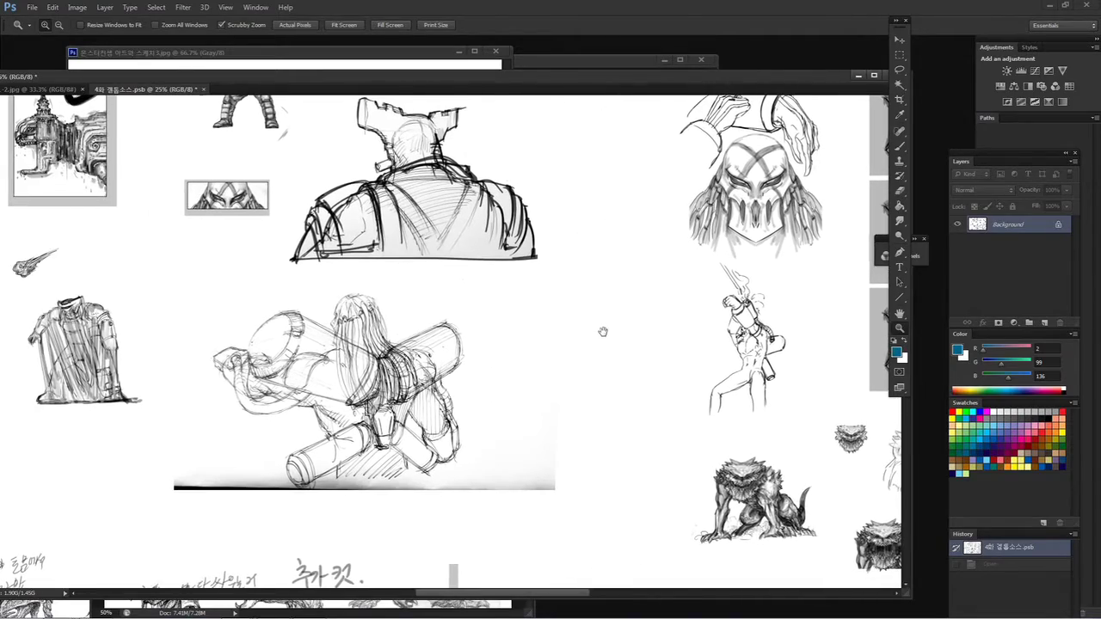
pyautogui.moveTo(404, 350); pyautogui.dragTo(403, 228)
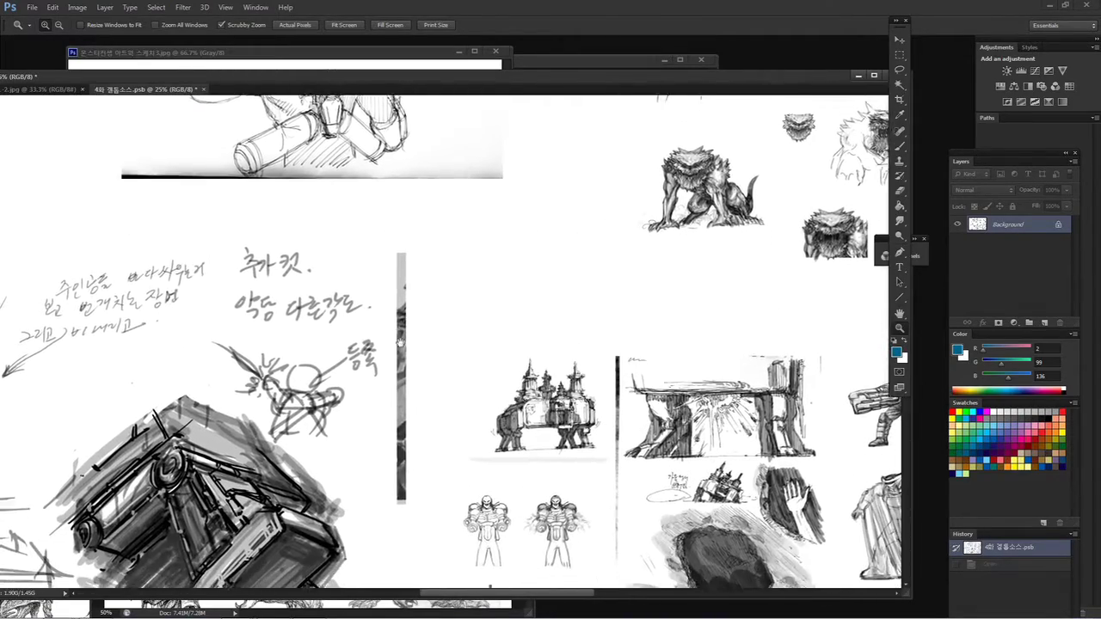
pyautogui.moveTo(566, 340); pyautogui.dragTo(434, 267)
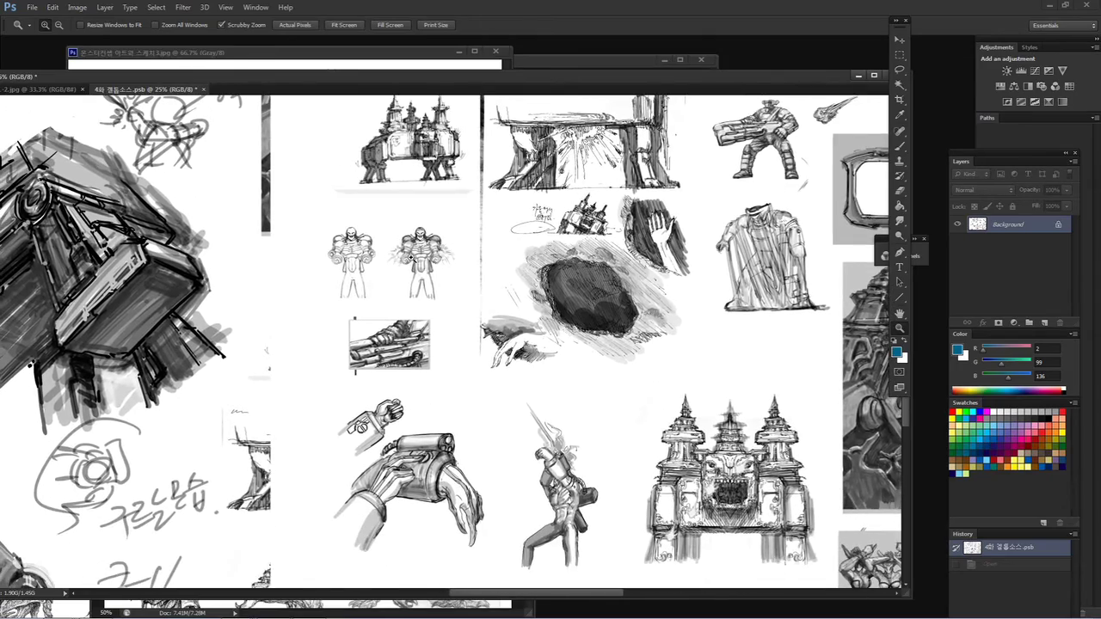
# Step: Inspect the two skull-masked armoured figures at 200% and 100% magnification, together with the framed mechanical close-up below them
pyautogui.click(409, 256)
pyautogui.click(409, 256)
pyautogui.click(411, 259)
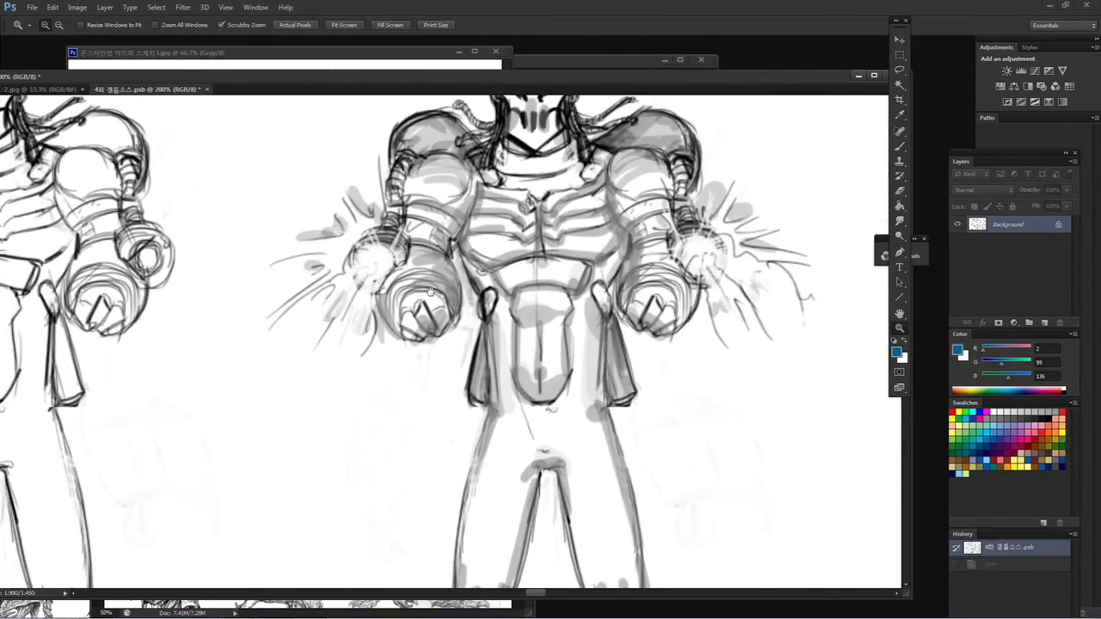
pyautogui.keyDown('alt'); pyautogui.click(429, 288); pyautogui.keyUp('alt')
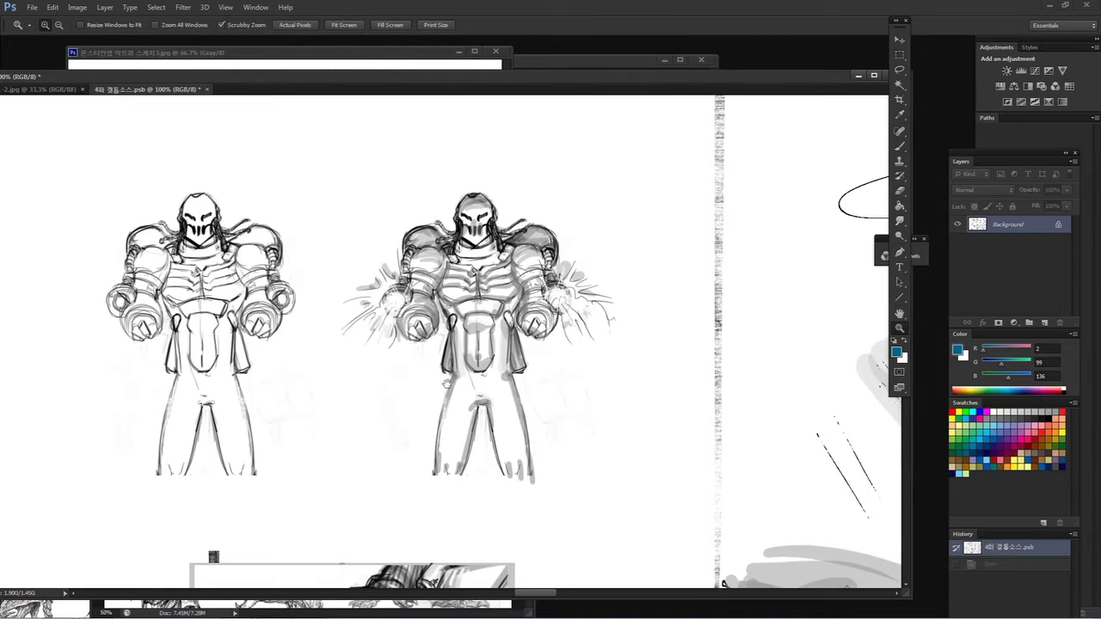
pyautogui.scroll(-5, 480, 324)
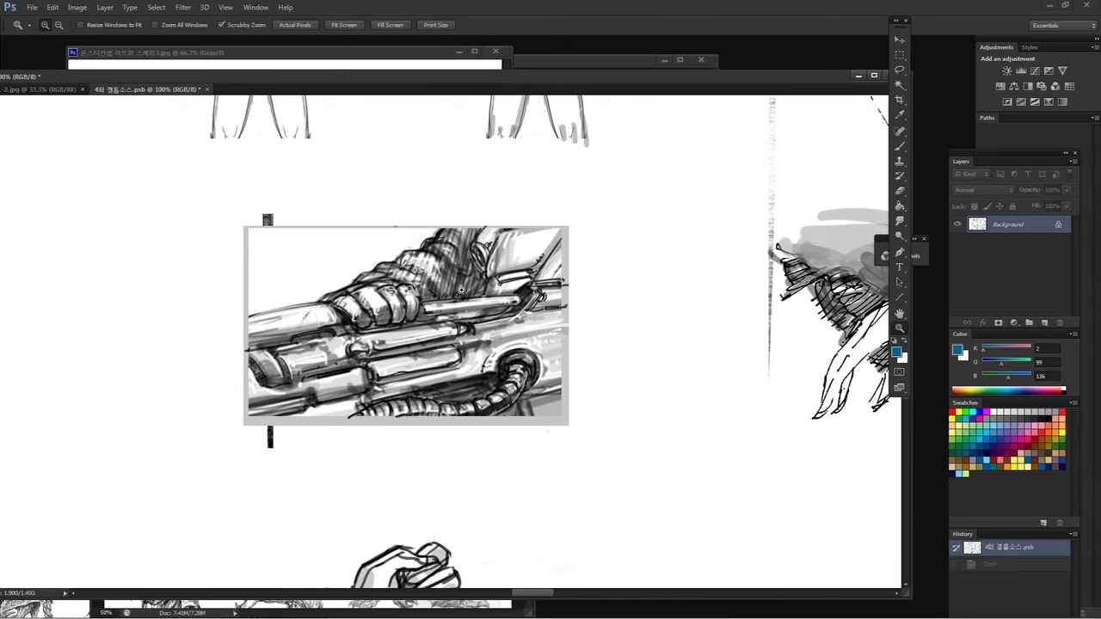
# Step: Examine the wrist device, the hands with the arm cannon and the weapon-carrying figure at 50% magnification
pyautogui.hotkey('ctrl', '-')
pyautogui.moveTo(1, 292)
pyautogui.mouseDown()
pyautogui.moveTo(535, 288)
pyautogui.moveTo(413, 210)
pyautogui.moveTo(270, 50)
pyautogui.moveTo(198, 25)
pyautogui.mouseUp()
pyautogui.moveTo(496, 334)
pyautogui.mouseDown()
pyautogui.moveTo(694, 320)
pyautogui.moveTo(388, 314)
pyautogui.mouseUp()
pyautogui.hotkey('ctrl', '-')
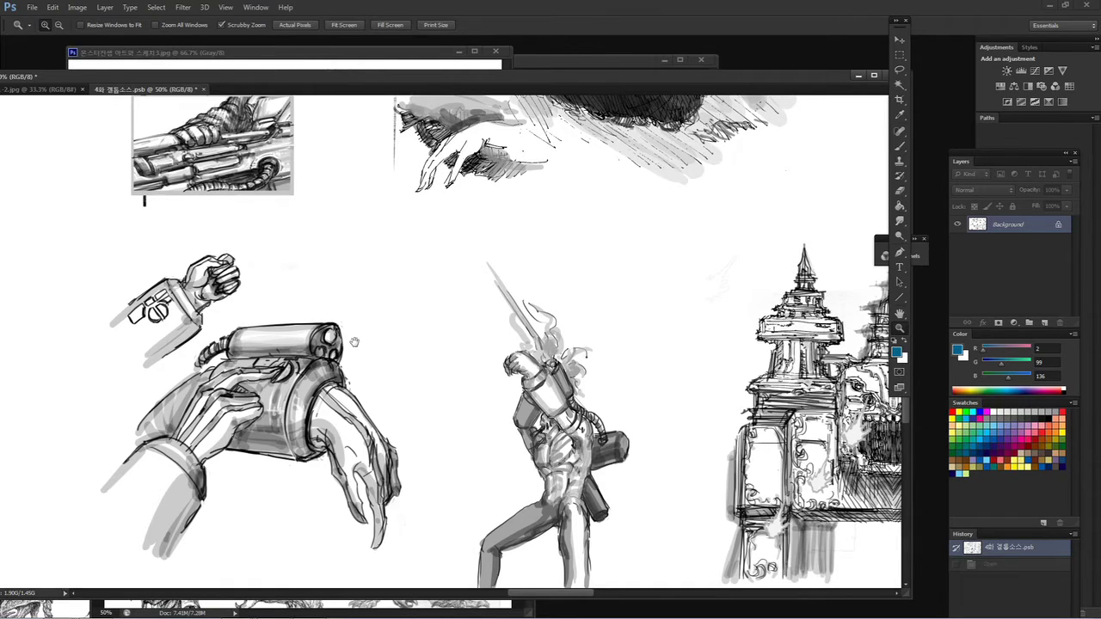
pyautogui.moveTo(378, 351); pyautogui.dragTo(416, 315)
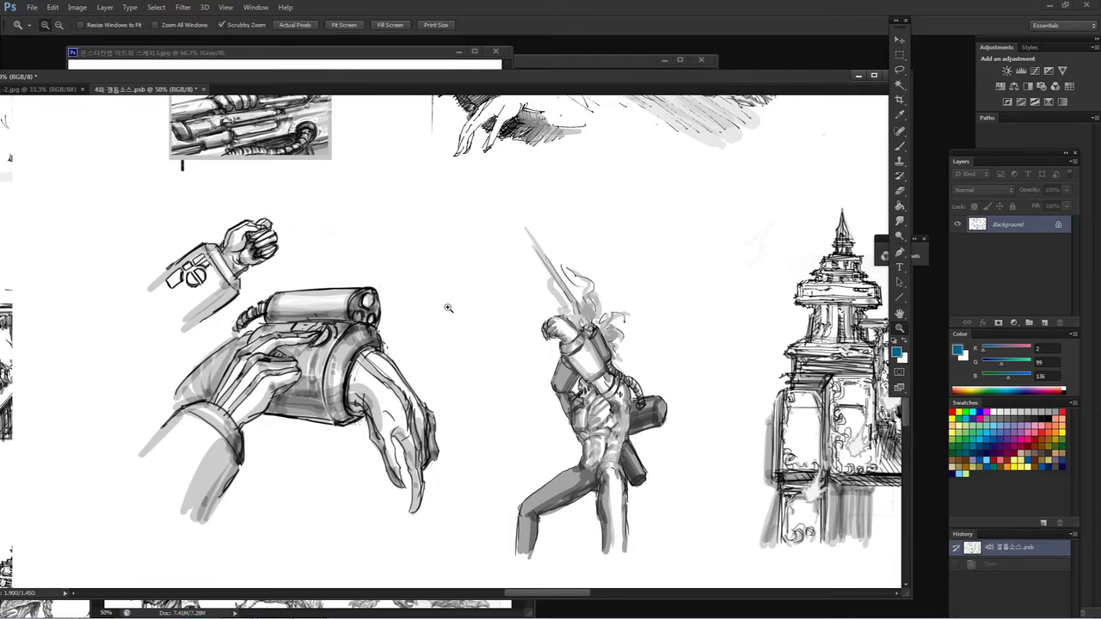
pyautogui.moveTo(445, 307); pyautogui.dragTo(460, 295)
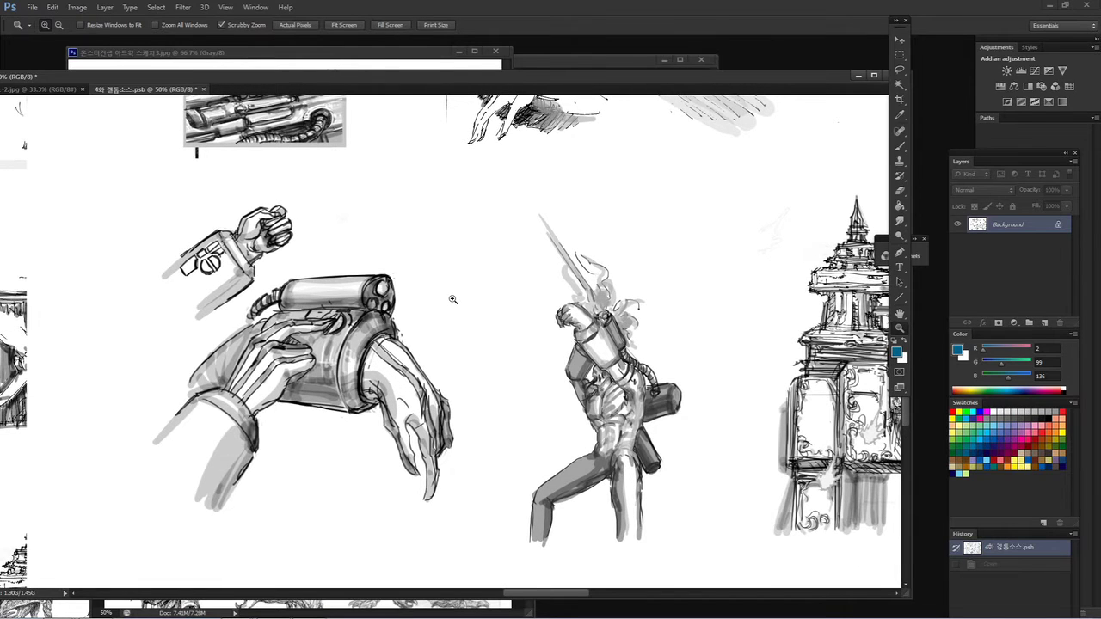
pyautogui.moveTo(447, 275); pyautogui.dragTo(461, 378)
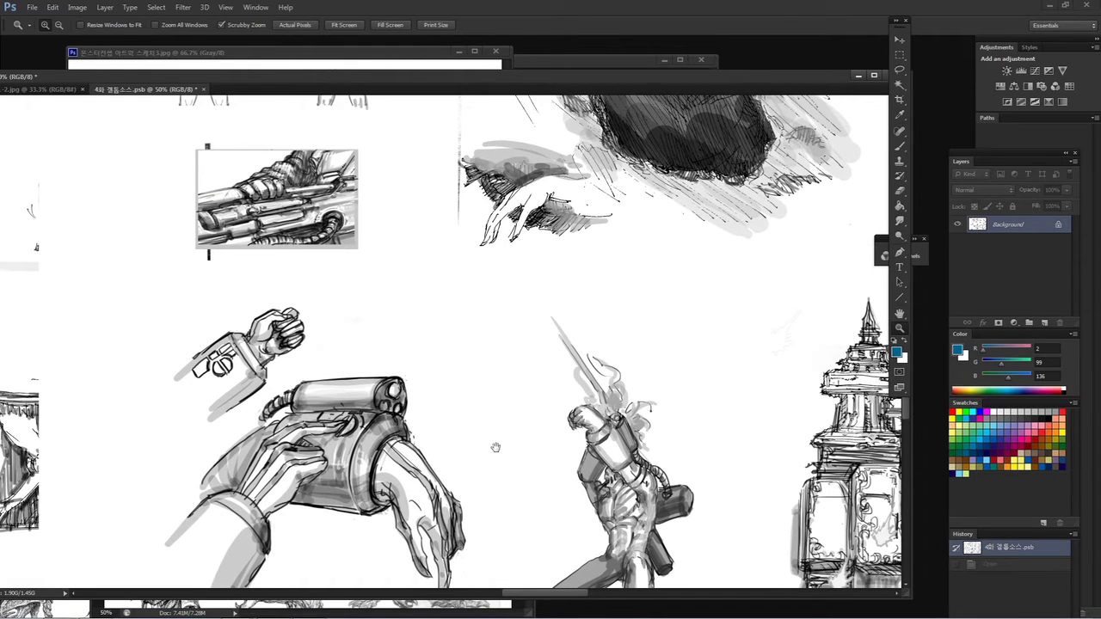
pyautogui.moveTo(496, 447); pyautogui.dragTo(490, 336)
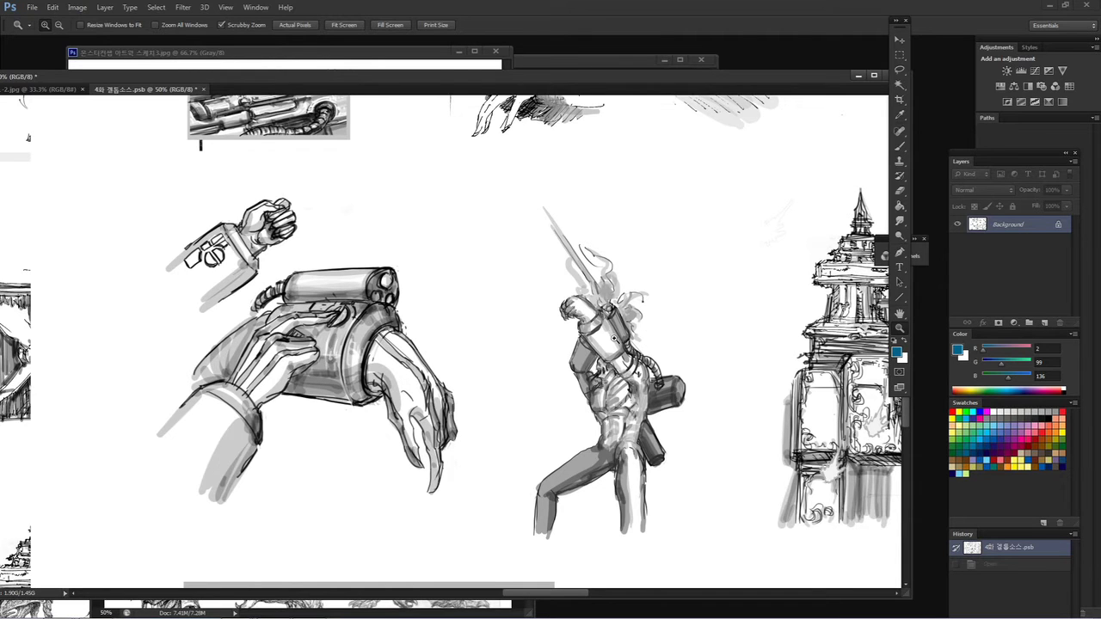
# Step: Compare the two skull-masked armoured figures, the framed mechanical close-up, the crater and the arm cannon hands at 50% magnification
pyautogui.moveTo(517, 252); pyautogui.dragTo(528, 418)
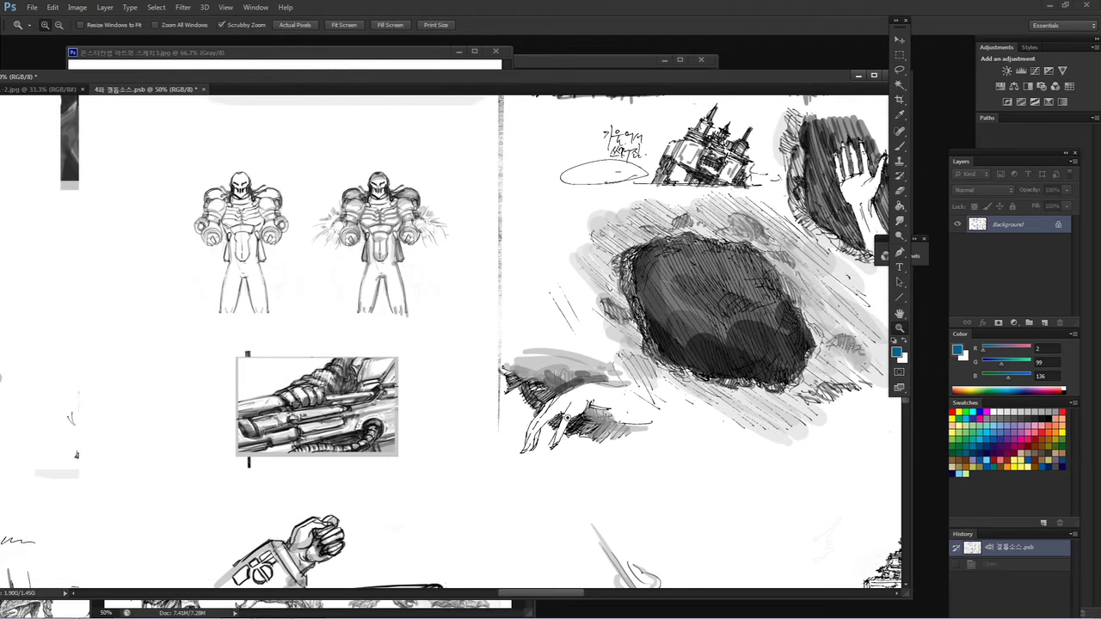
pyautogui.moveTo(604, 409); pyautogui.dragTo(506, 252)
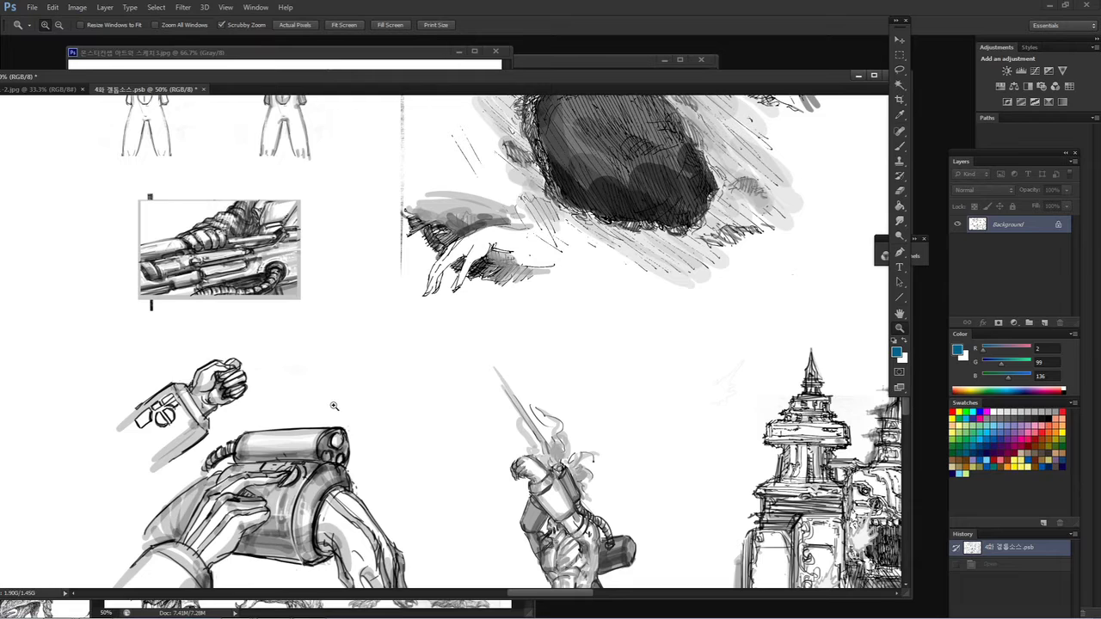
pyautogui.moveTo(322, 408); pyautogui.dragTo(334, 337)
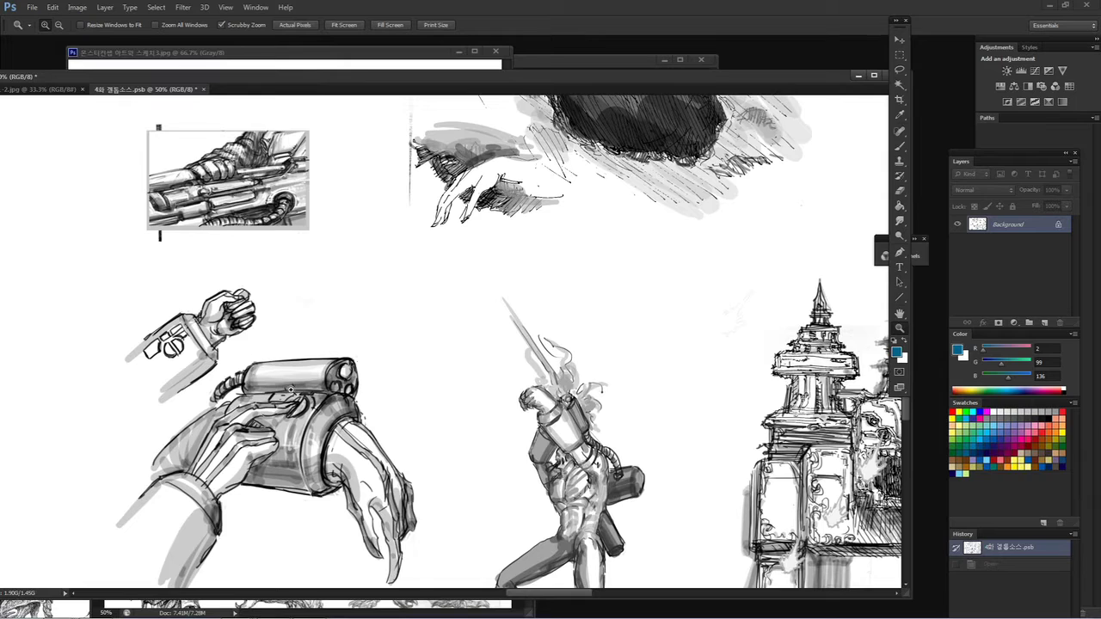
pyautogui.moveTo(266, 413); pyautogui.dragTo(421, 389)
pyautogui.moveTo(254, 388); pyautogui.dragTo(393, 388)
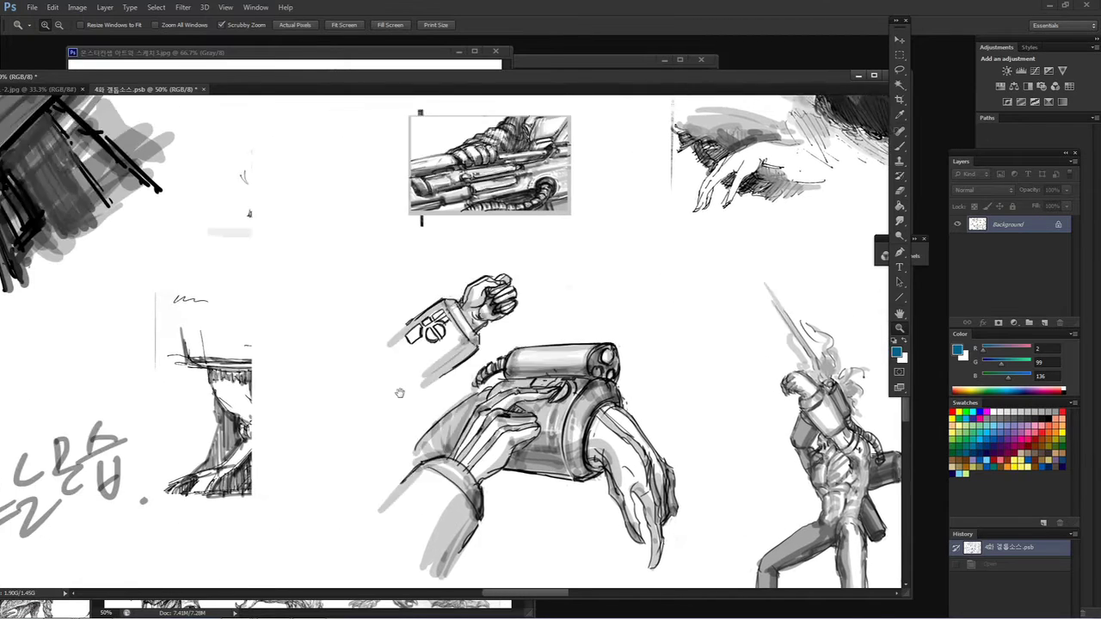
pyautogui.moveTo(441, 304); pyautogui.dragTo(413, 349)
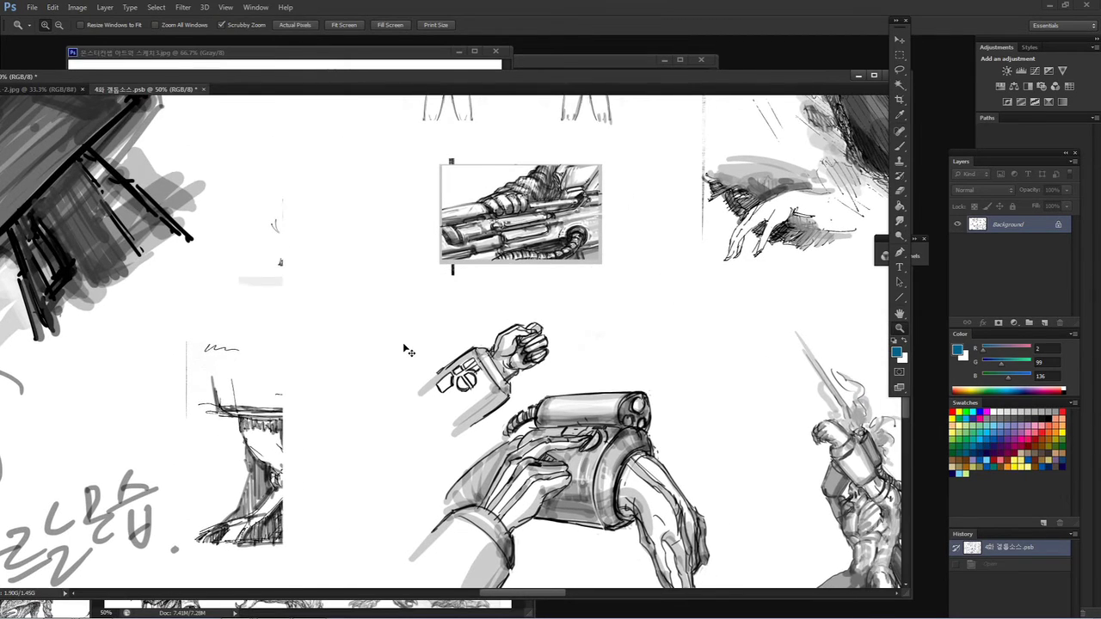
# Step: Survey the framed viewport panels, the towered fortress gate, the mechanical leg and the handwritten Korean notes at 25% magnification
pyautogui.keyDown('alt'); pyautogui.click(403, 343); pyautogui.keyUp('alt')
pyautogui.keyDown('alt'); pyautogui.click(403, 343); pyautogui.keyUp('alt')
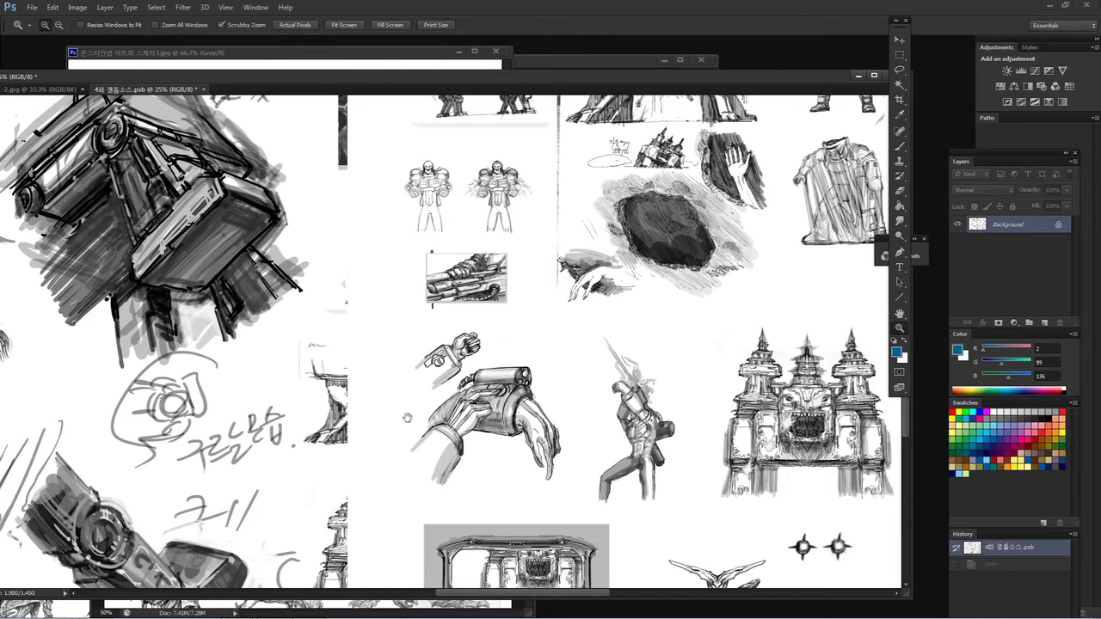
pyautogui.moveTo(406, 417); pyautogui.dragTo(459, 318)
pyautogui.moveTo(333, 370); pyautogui.dragTo(444, 321)
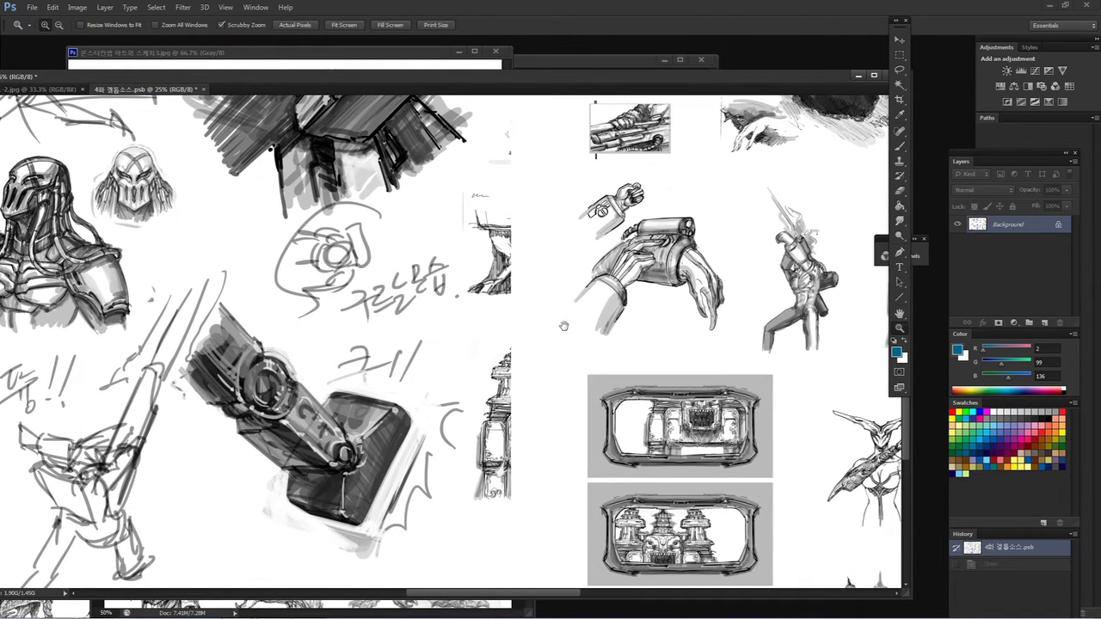
pyautogui.moveTo(594, 336)
pyautogui.mouseDown()
pyautogui.moveTo(545, 332)
pyautogui.moveTo(217, 383)
pyautogui.mouseUp()
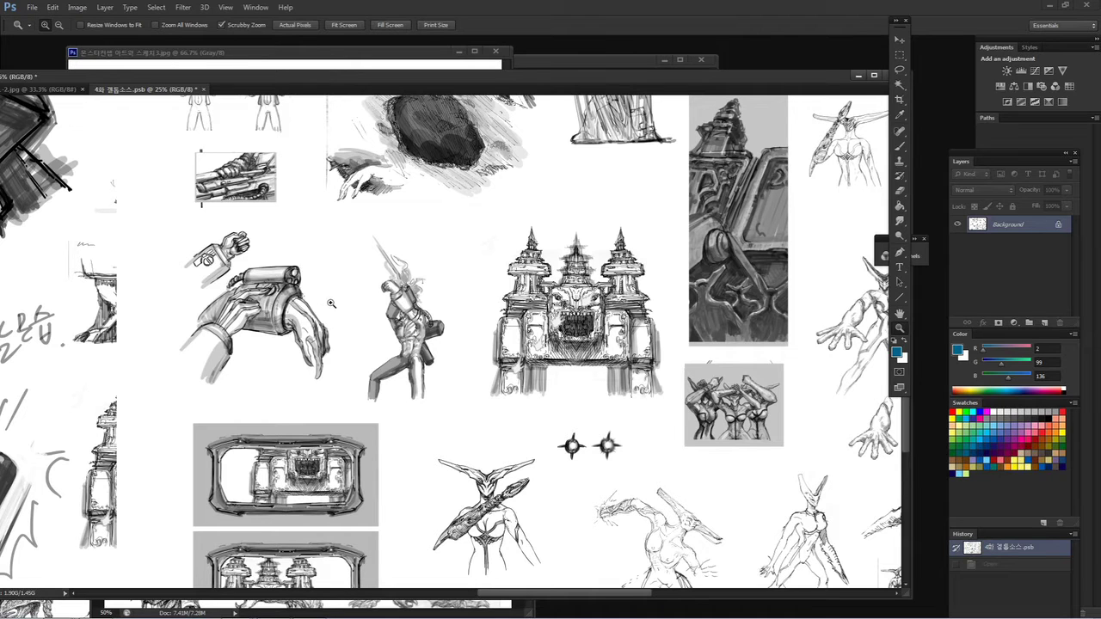
pyautogui.moveTo(330, 301); pyautogui.dragTo(331, 374)
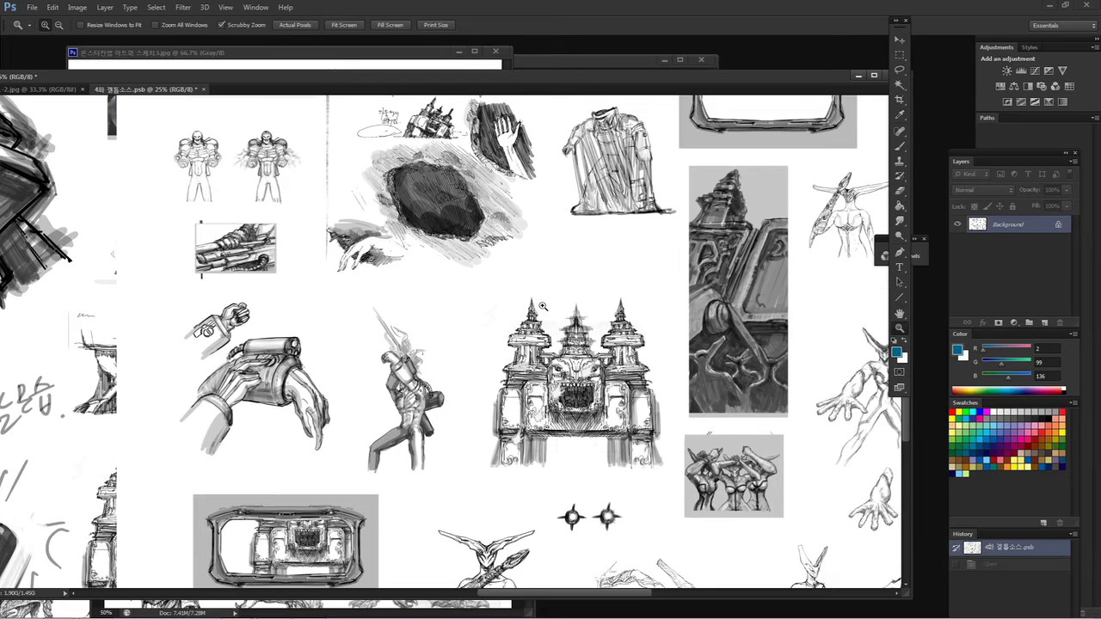
pyautogui.moveTo(361, 325); pyautogui.dragTo(469, 497)
pyautogui.moveTo(309, 238)
pyautogui.mouseDown()
pyautogui.moveTo(430, 409)
pyautogui.moveTo(539, 445)
pyautogui.mouseUp()
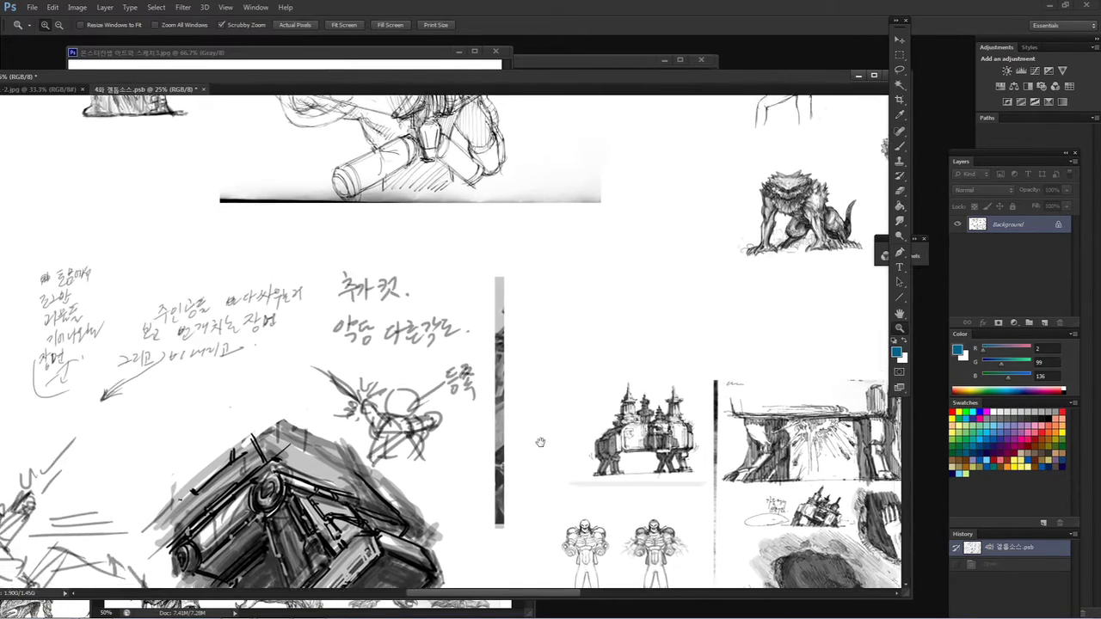
pyautogui.moveTo(484, 423); pyautogui.dragTo(485, 459)
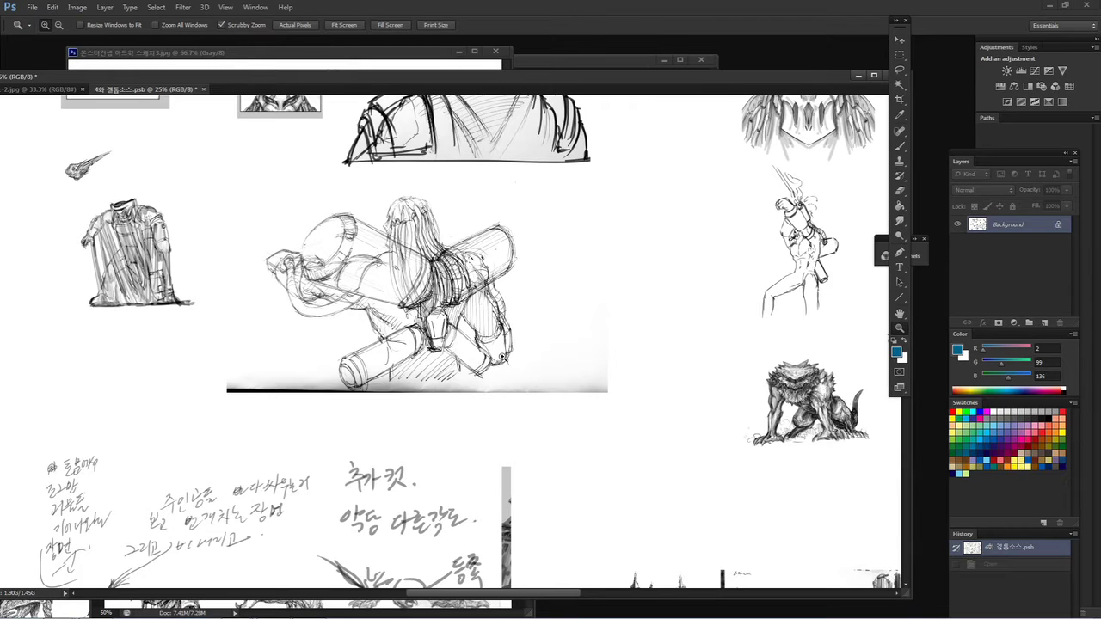
# Step: Inspect the back-view sketch of the long-haired figure carrying large cylinders at 25% and 33.3% magnification
pyautogui.moveTo(576, 344); pyautogui.dragTo(404, 446)
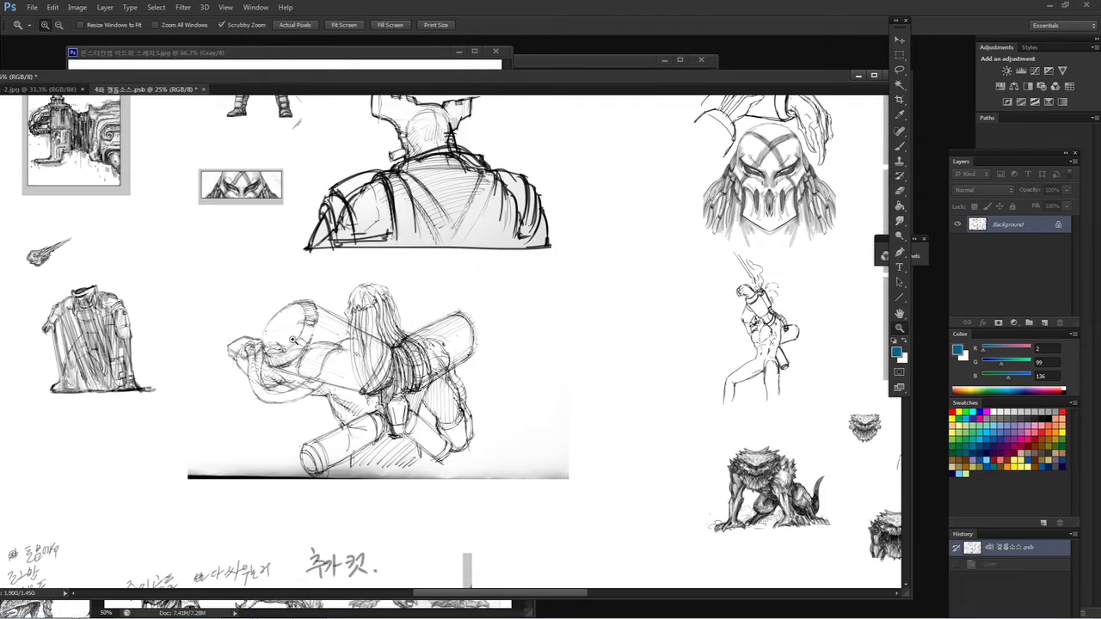
pyautogui.click(397, 394)
pyautogui.click(397, 394)
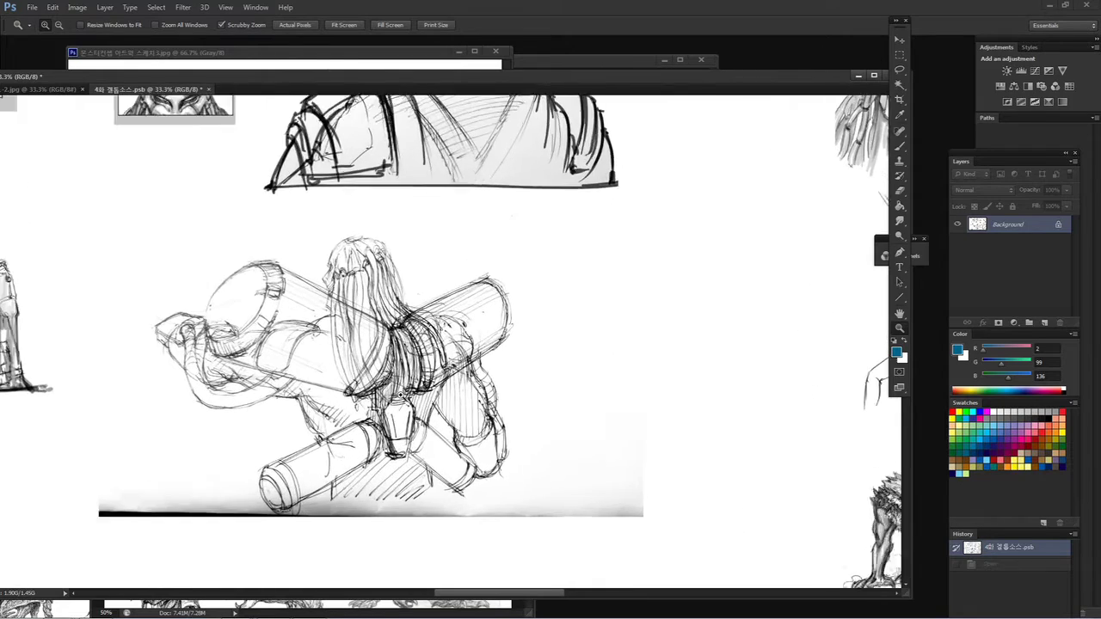
pyautogui.keyDown('alt'); pyautogui.click(398, 423); pyautogui.keyUp('alt')
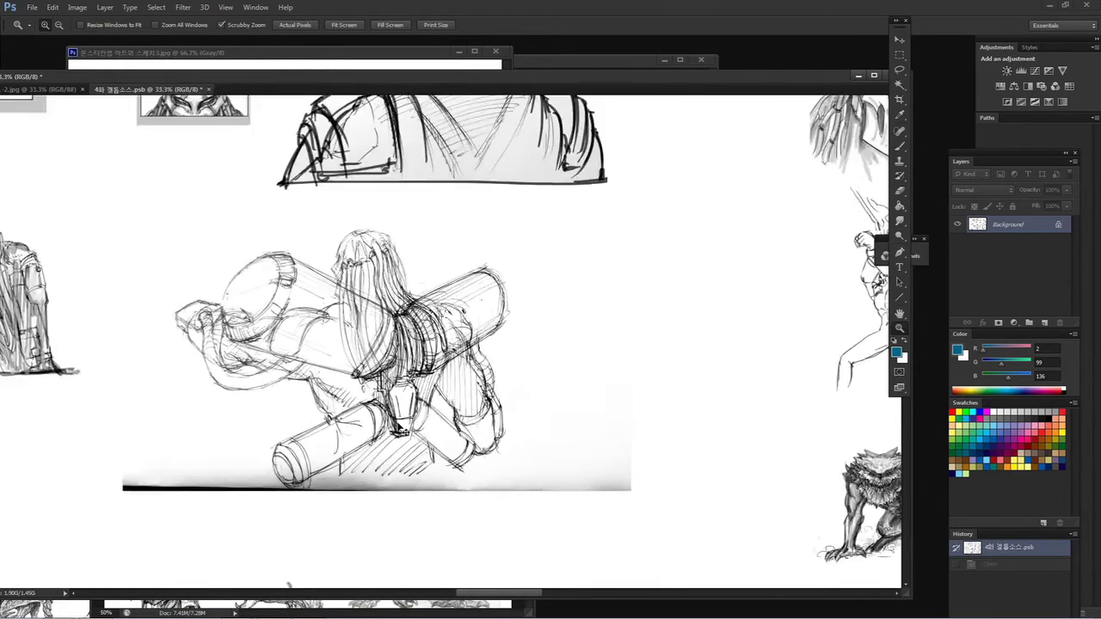
pyautogui.keyDown('alt'); pyautogui.click(398, 423); pyautogui.keyUp('alt')
pyautogui.keyDown('alt'); pyautogui.click(398, 423); pyautogui.keyUp('alt')
# Step: Survey the framed fortress and viewport panels, armoured figures and creatures at 16.7% magnification, and dismiss the antivirus update notification
pyautogui.moveTo(874, 307); pyautogui.dragTo(871, 333)
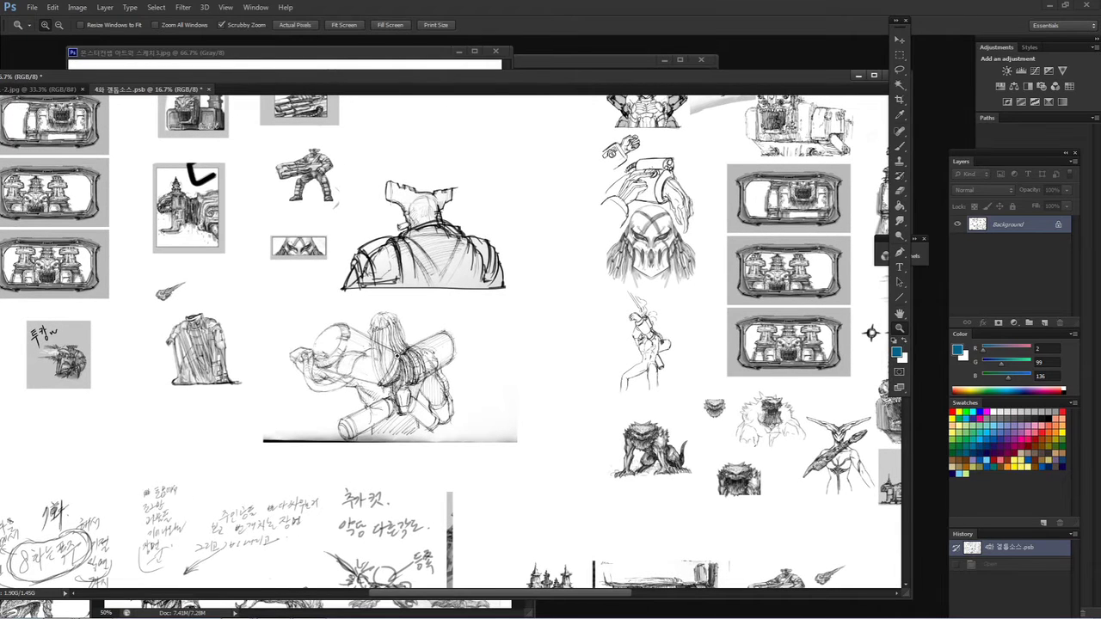
pyautogui.moveTo(327, 336)
pyautogui.mouseDown()
pyautogui.moveTo(446, 513)
pyautogui.moveTo(528, 329)
pyautogui.mouseUp()
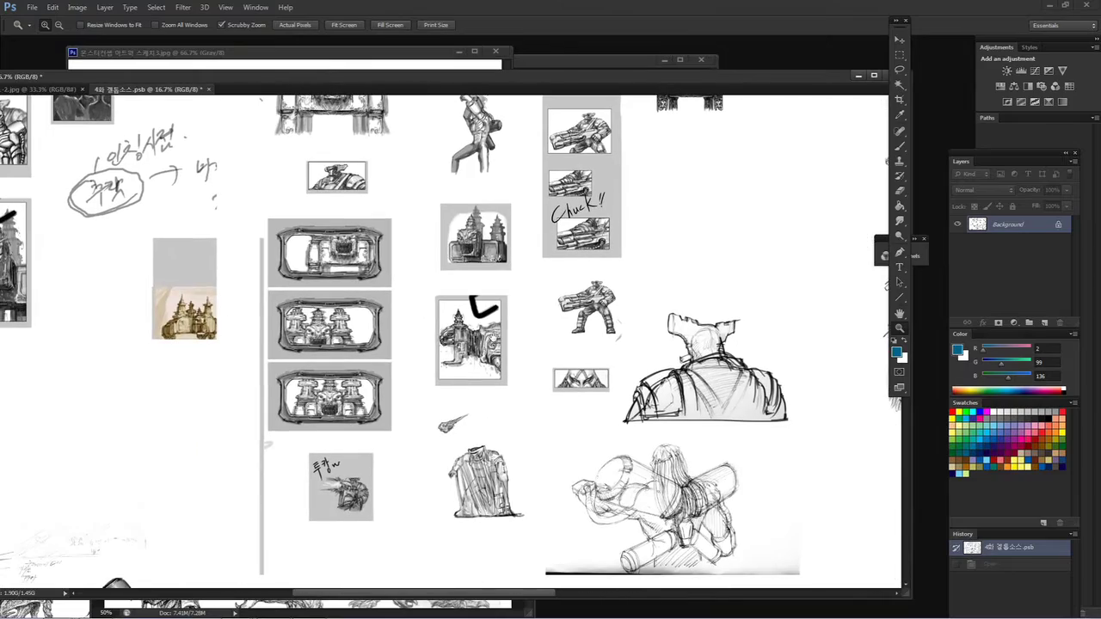
pyautogui.moveTo(288, 270); pyautogui.dragTo(516, 426)
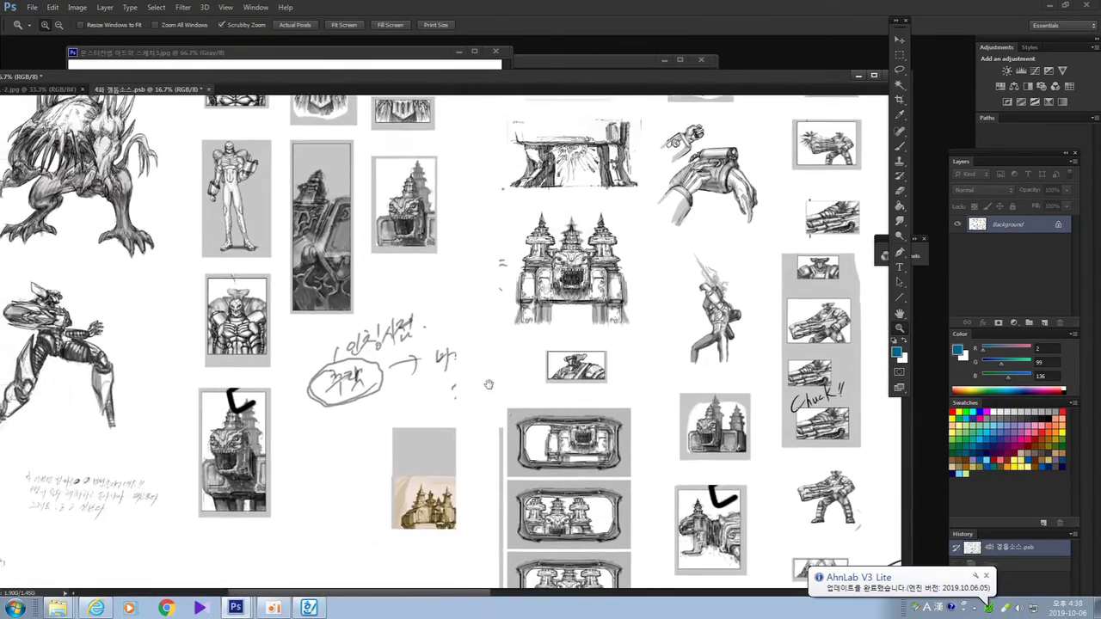
pyautogui.moveTo(458, 358); pyautogui.dragTo(468, 574)
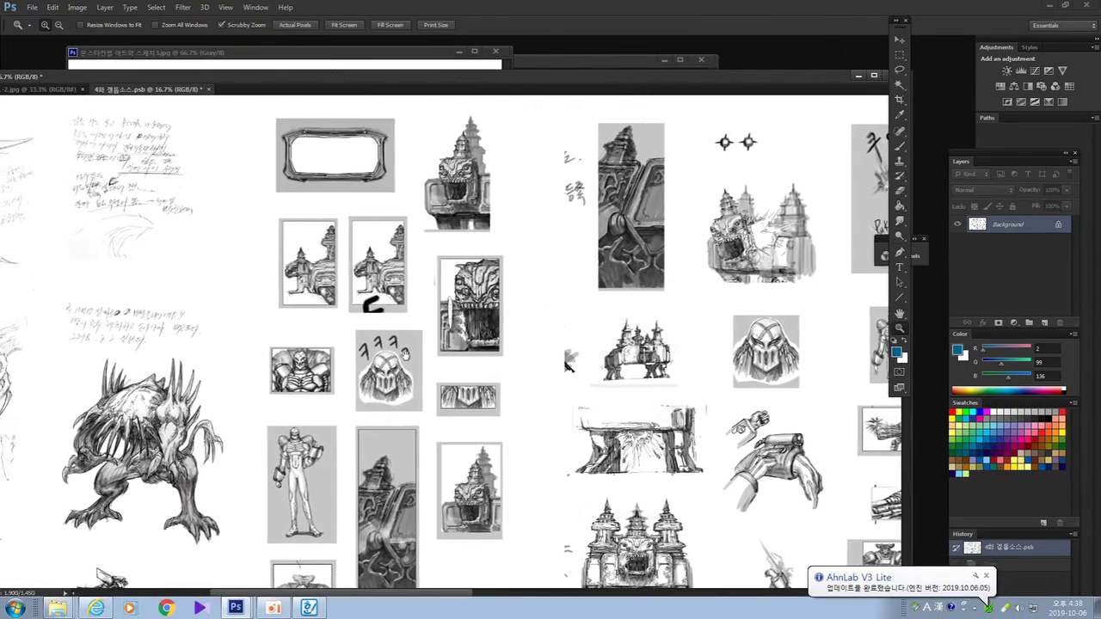
pyautogui.moveTo(164, 344); pyautogui.dragTo(447, 348)
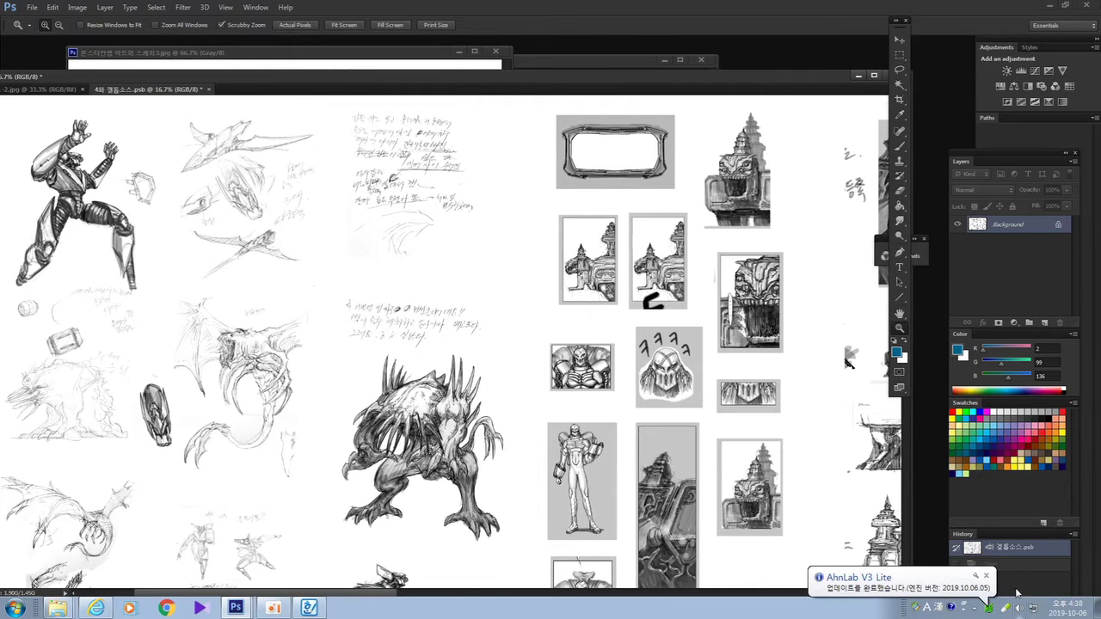
pyautogui.click(987, 575)
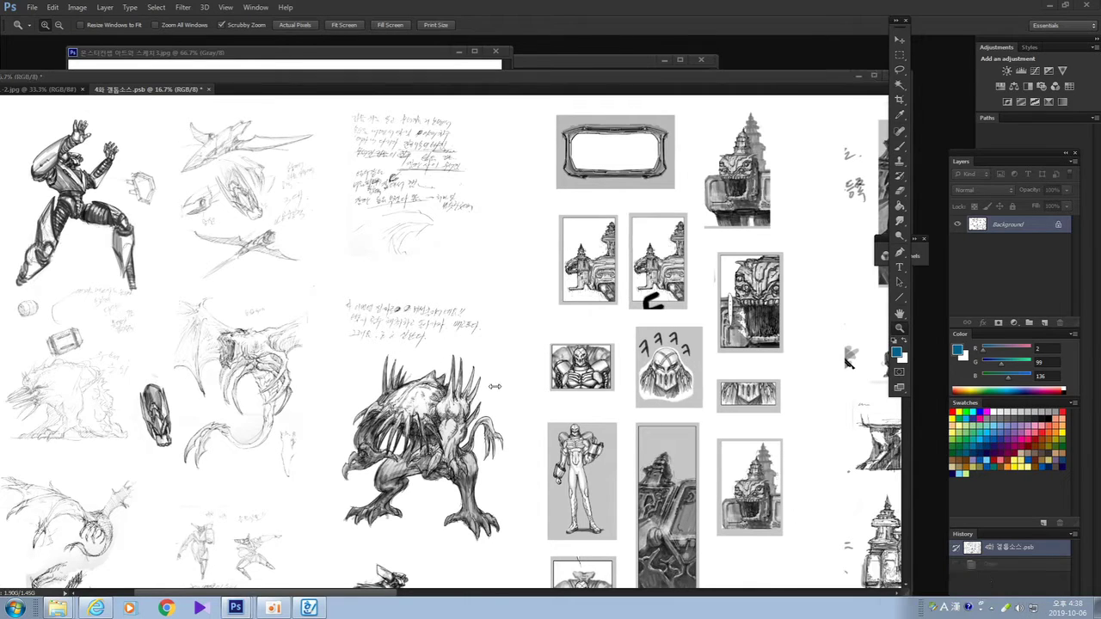
# Step: Review the furry beasts, clawed legs, dreadlocked cylinder-carrying figures and flying spire sketches at 25% magnification
pyautogui.click(335, 368)
pyautogui.moveTo(278, 436)
pyautogui.mouseDown()
pyautogui.moveTo(462, 386)
pyautogui.moveTo(476, 301)
pyautogui.mouseUp()
pyautogui.moveTo(791, 301); pyautogui.dragTo(462, 304)
pyautogui.moveTo(388, 471); pyautogui.dragTo(387, 110)
pyautogui.moveTo(370, 471)
pyautogui.mouseDown()
pyautogui.moveTo(369, 376)
pyautogui.moveTo(632, 309)
pyautogui.mouseUp()
pyautogui.moveTo(602, 361); pyautogui.dragTo(594, 292)
pyautogui.moveTo(671, 550); pyautogui.dragTo(425, 255)
pyautogui.moveTo(451, 346); pyautogui.dragTo(528, 277)
pyautogui.moveTo(378, 422); pyautogui.dragTo(471, 341)
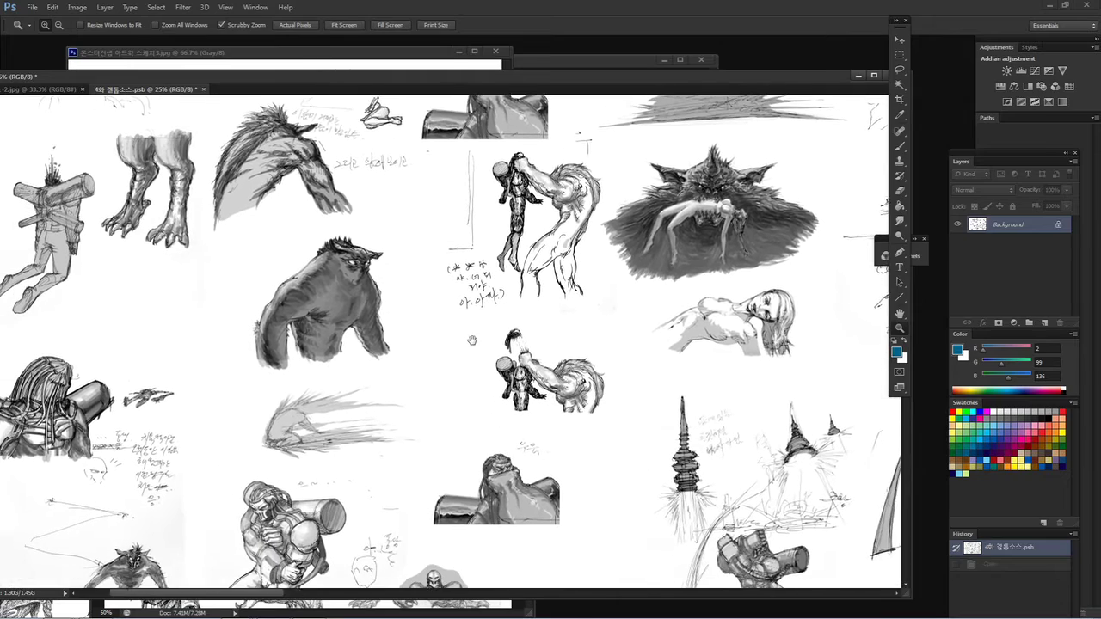
# Step: Examine the spiked creatures, the bulbous horned monster and the horned armour sketches at 16.7% and 25% magnification
pyautogui.keyDown('alt'); pyautogui.click(472, 347); pyautogui.keyUp('alt')
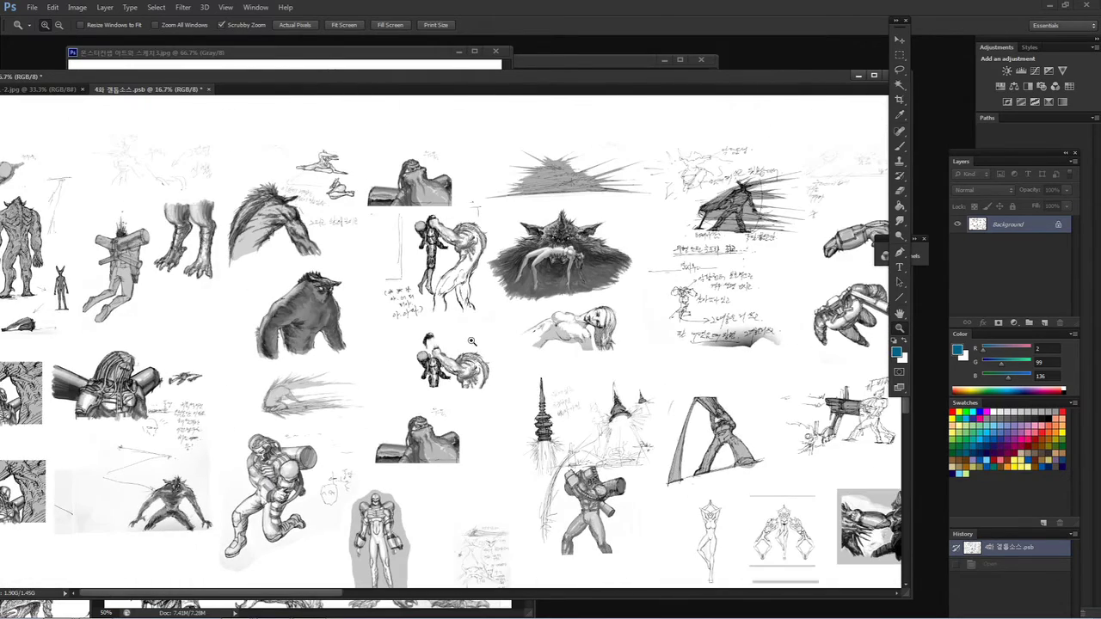
pyautogui.moveTo(471, 344)
pyautogui.mouseDown()
pyautogui.moveTo(585, 272)
pyautogui.moveTo(586, 215)
pyautogui.mouseUp()
pyautogui.moveTo(347, 391); pyautogui.dragTo(355, 291)
pyautogui.moveTo(402, 380); pyautogui.dragTo(380, 301)
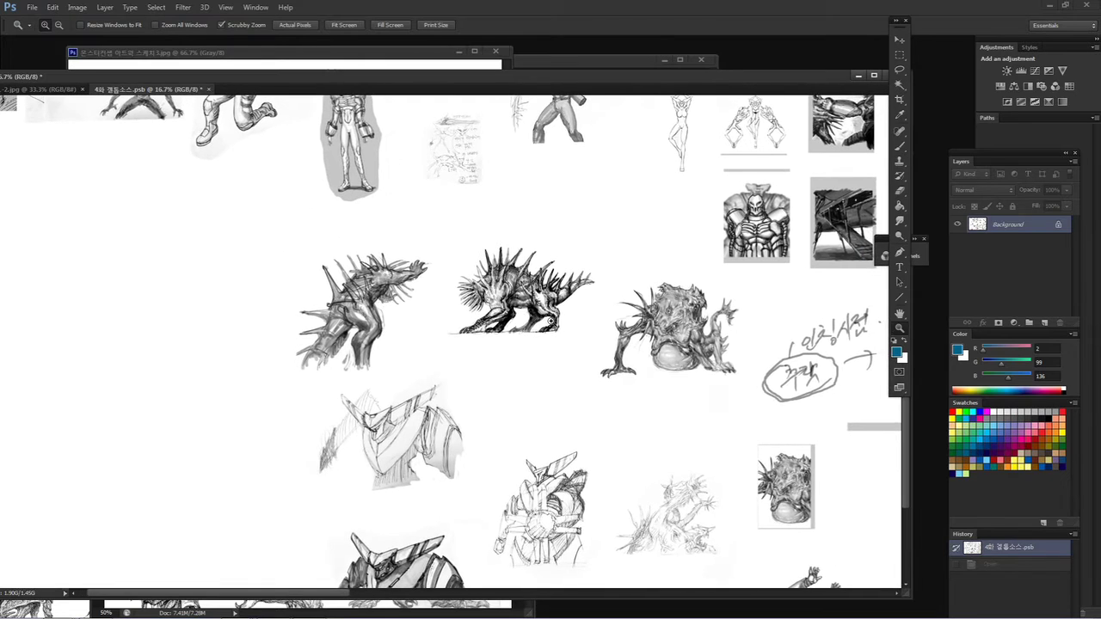
pyautogui.keyDown('ctrl'); pyautogui.click(552, 322); pyautogui.keyUp('ctrl')
pyautogui.moveTo(516, 323); pyautogui.dragTo(440, 334)
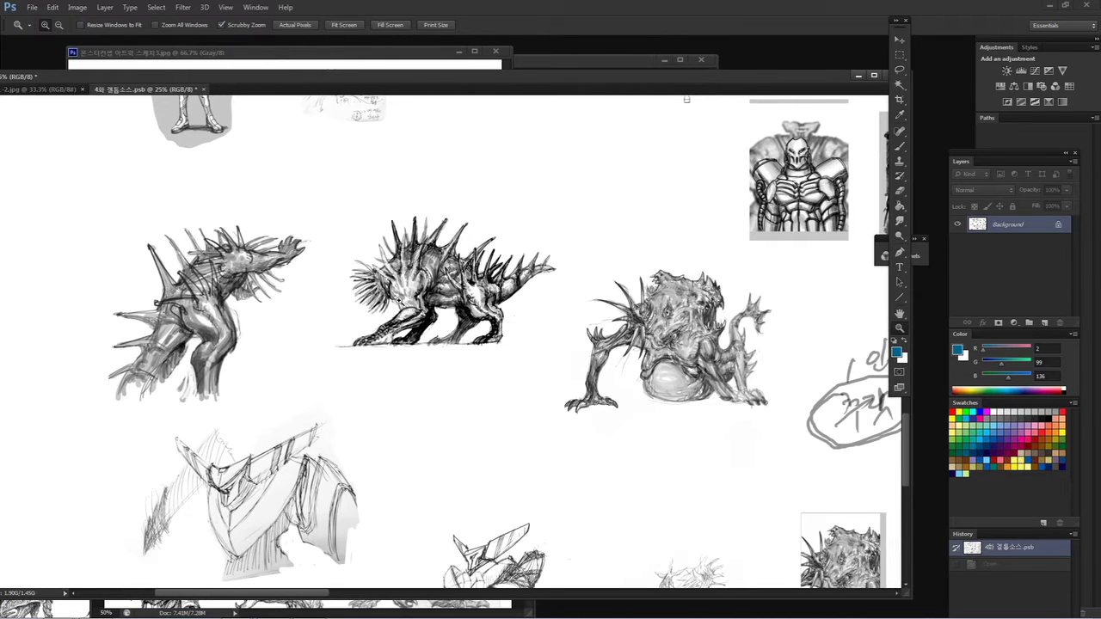
pyautogui.moveTo(630, 359); pyautogui.dragTo(420, 250)
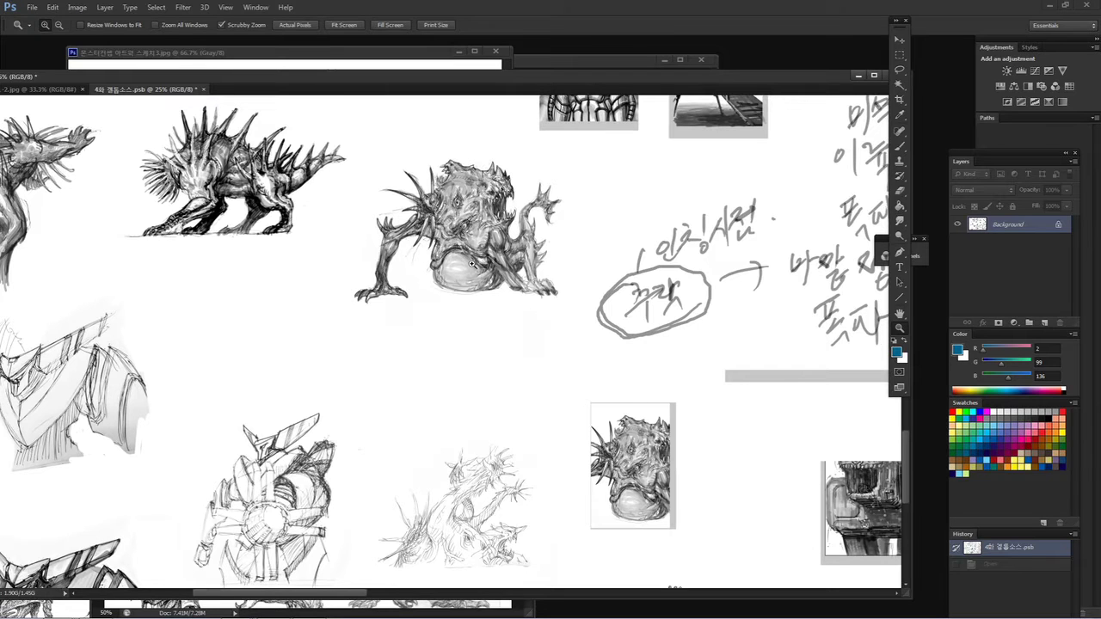
pyautogui.moveTo(448, 254); pyautogui.dragTo(453, 128)
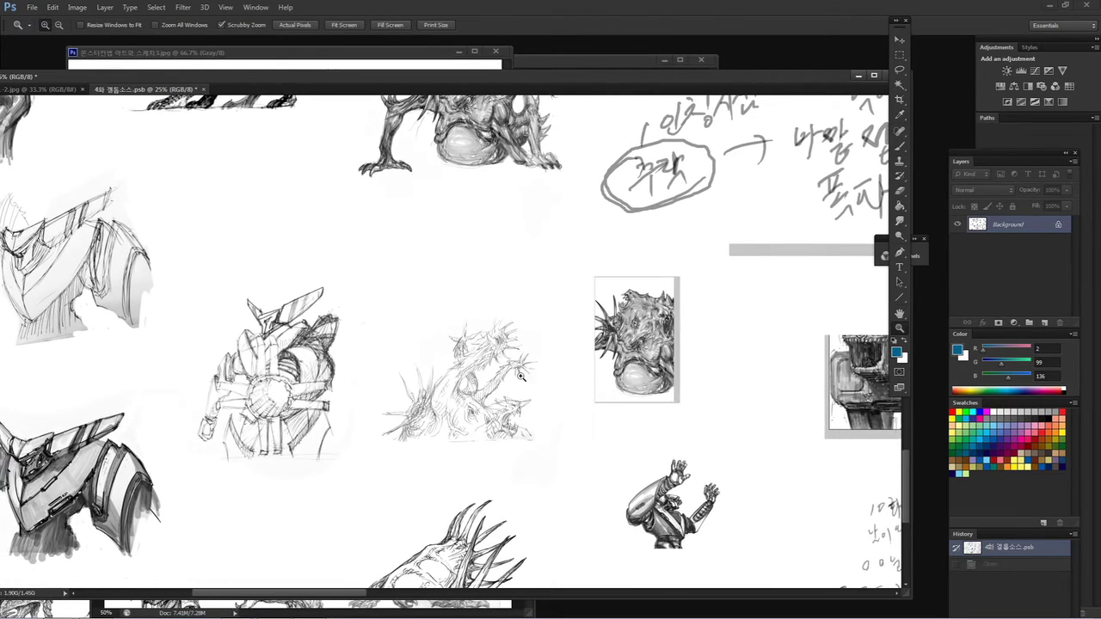
pyautogui.moveTo(460, 374)
pyautogui.mouseDown()
pyautogui.moveTo(550, 362)
pyautogui.moveTo(516, 447)
pyautogui.moveTo(455, 524)
pyautogui.moveTo(442, 386)
pyautogui.moveTo(349, 422)
pyautogui.moveTo(263, 319)
pyautogui.mouseUp()
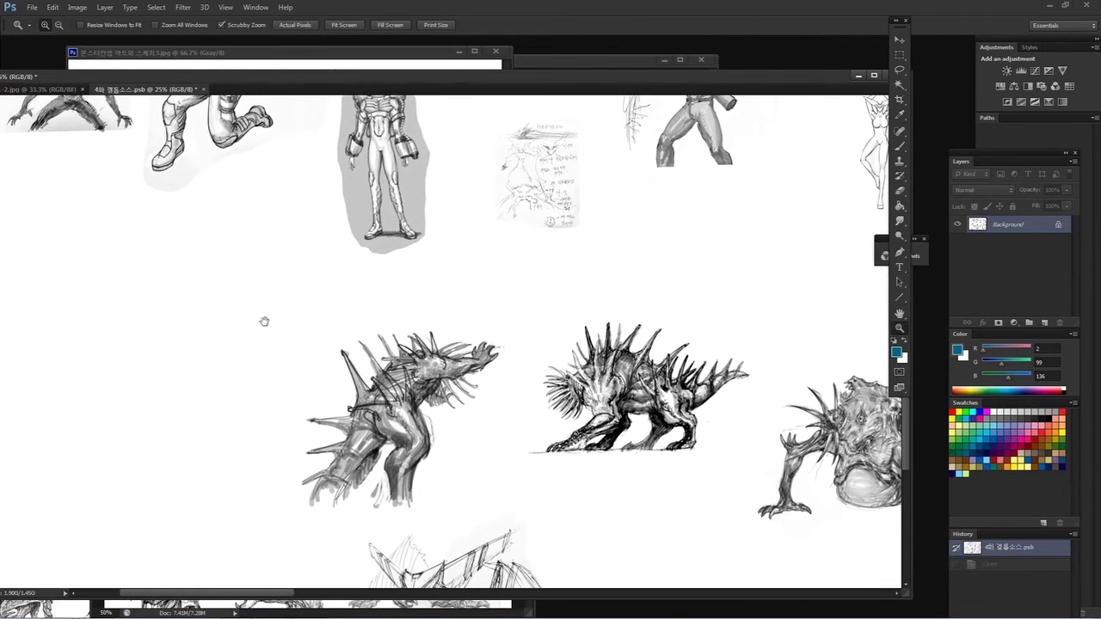
pyautogui.moveTo(500, 413); pyautogui.dragTo(378, 331)
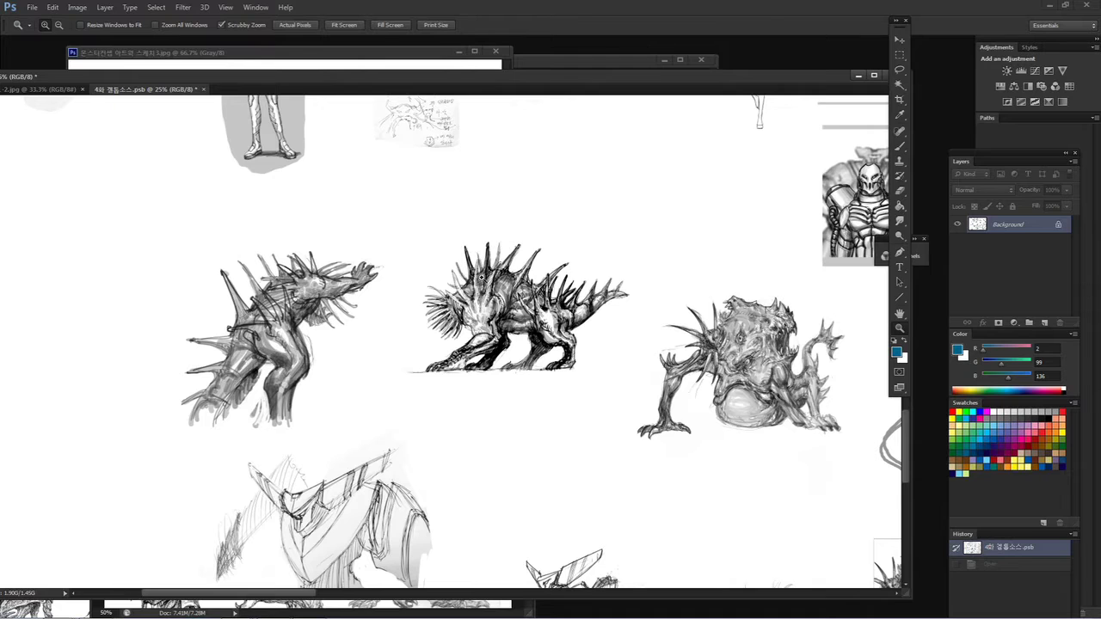
pyautogui.moveTo(536, 311); pyautogui.dragTo(360, 228)
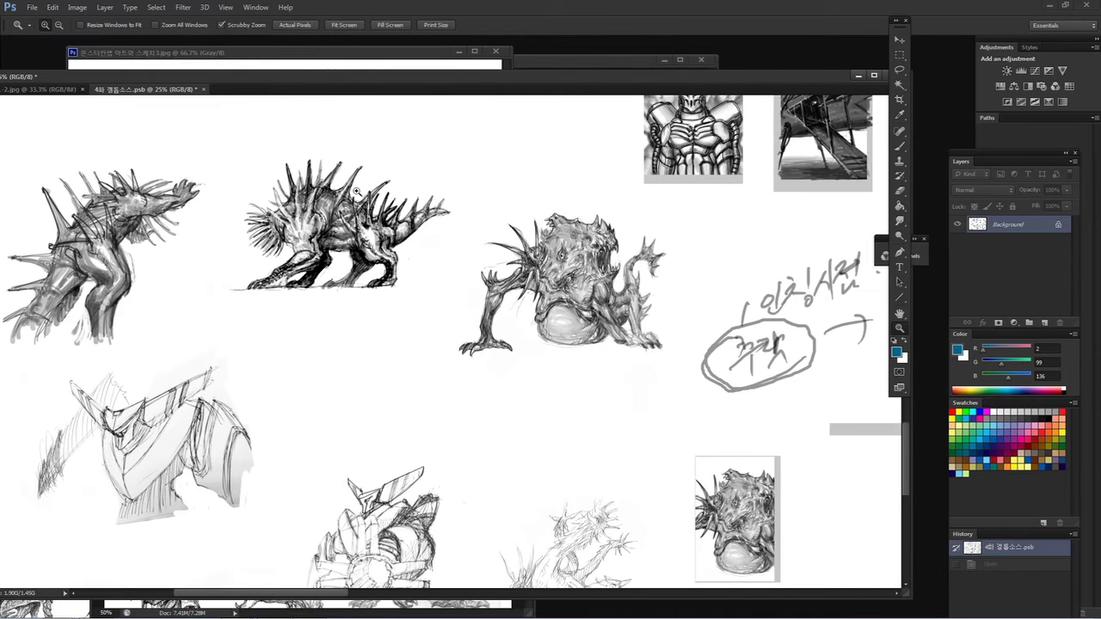
# Step: View the launching spires, the cylinder-carrying fighter, the striding leg composition and the posed female figures at 25% magnification
pyautogui.moveTo(465, 300)
pyautogui.mouseDown()
pyautogui.moveTo(501, 302)
pyautogui.moveTo(463, 391)
pyautogui.mouseUp()
pyautogui.moveTo(478, 273)
pyautogui.mouseDown()
pyautogui.moveTo(495, 325)
pyautogui.moveTo(458, 398)
pyautogui.mouseUp()
pyautogui.moveTo(525, 365); pyautogui.dragTo(229, 393)
pyautogui.click(306, 332)
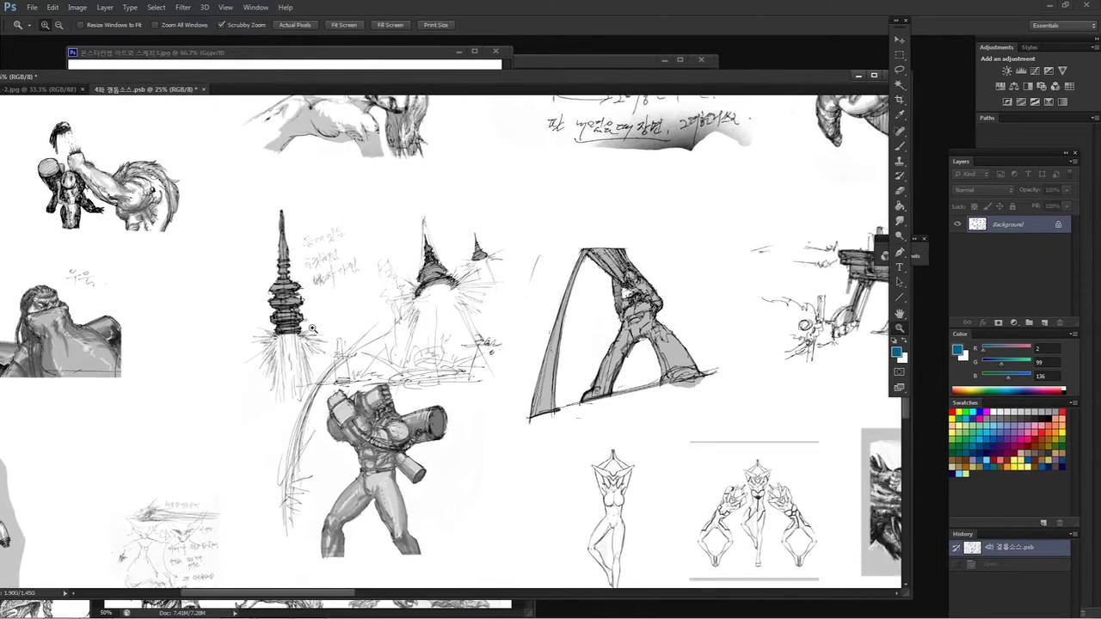
# Step: Examine the launching spires, the striding leg composition and the neighbouring cylinder-carrying figures at 50% and 25% magnification
pyautogui.click(315, 327)
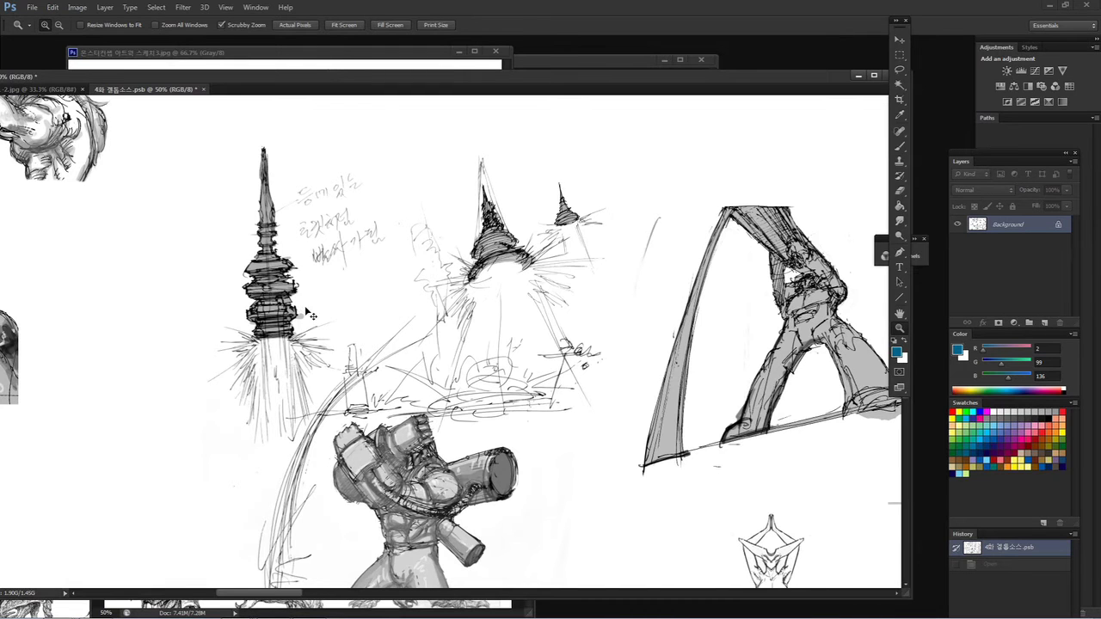
pyautogui.hotkey('ctrl', '-')
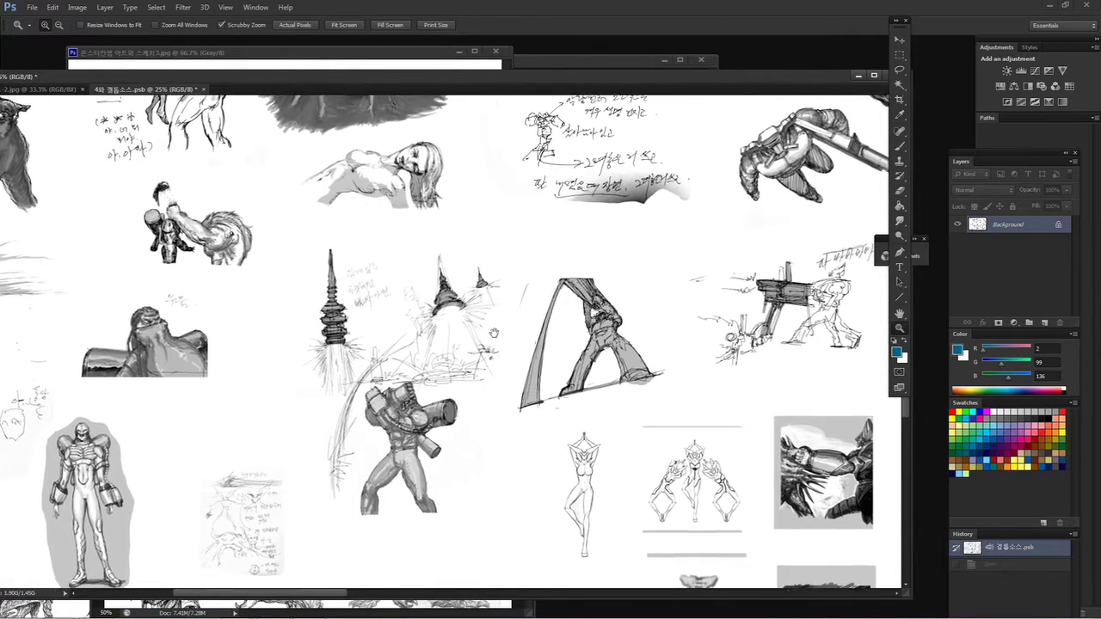
pyautogui.moveTo(513, 322); pyautogui.dragTo(367, 357)
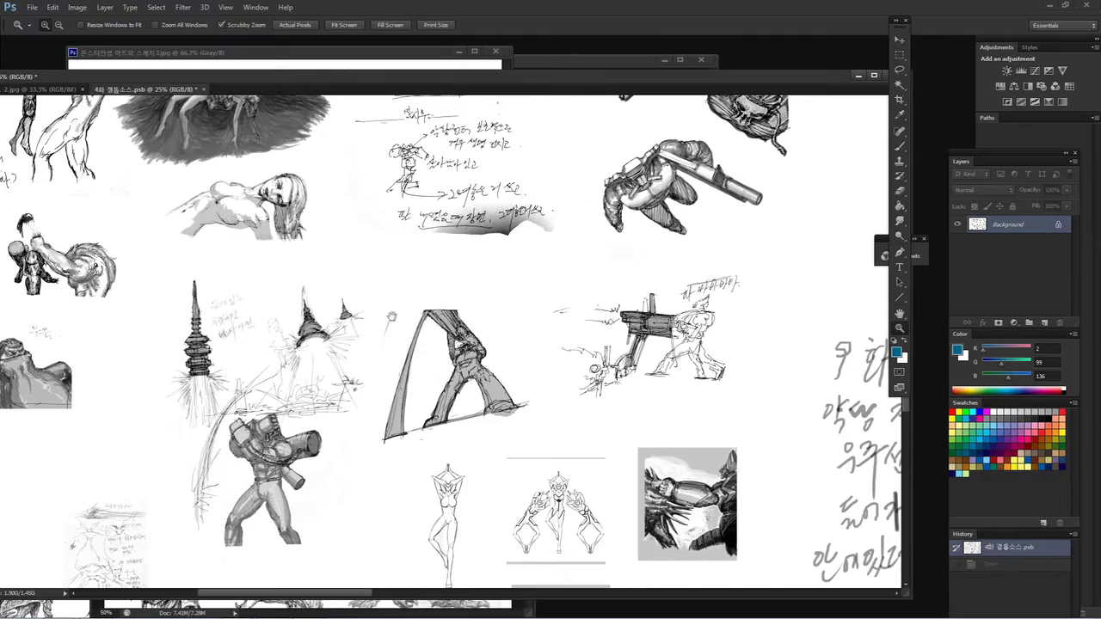
pyautogui.moveTo(368, 317)
pyautogui.mouseDown()
pyautogui.moveTo(567, 396)
pyautogui.moveTo(517, 410)
pyautogui.moveTo(432, 323)
pyautogui.moveTo(703, 327)
pyautogui.mouseUp()
pyautogui.moveTo(406, 317); pyautogui.dragTo(565, 318)
pyautogui.scroll(-3, 565, 318)
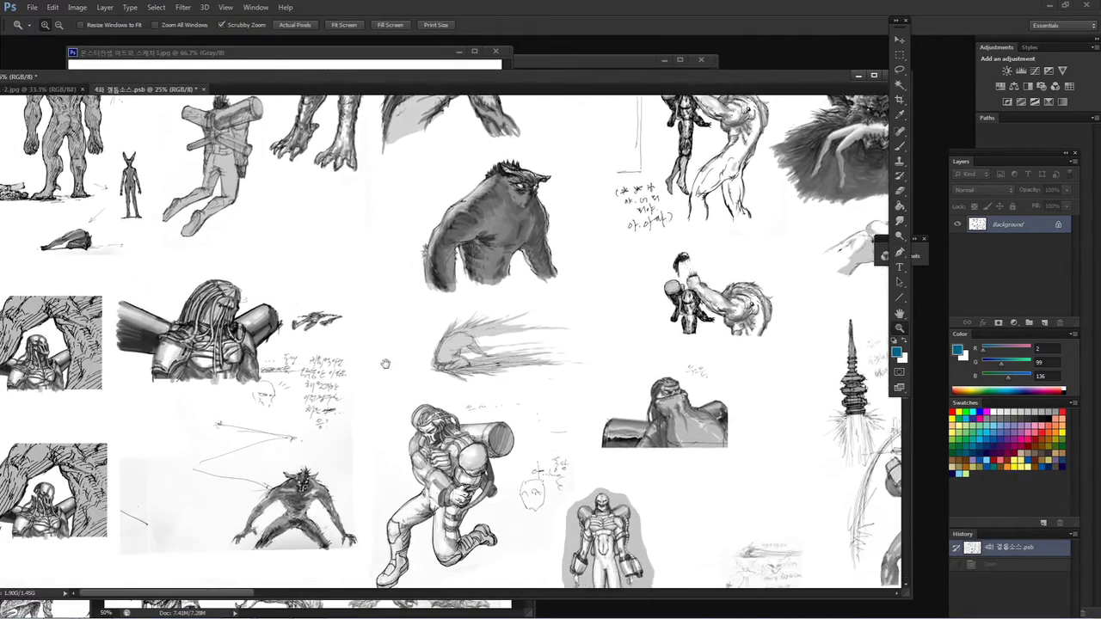
# Step: Survey the winged dragon, spiked creature, handwritten notes, striding robot and framed fortress panels at 25% and 16.7% magnification
pyautogui.scroll(10, 365, 451)
pyautogui.moveTo(392, 221); pyautogui.dragTo(201, 410)
pyautogui.moveTo(401, 353); pyautogui.dragTo(283, 388)
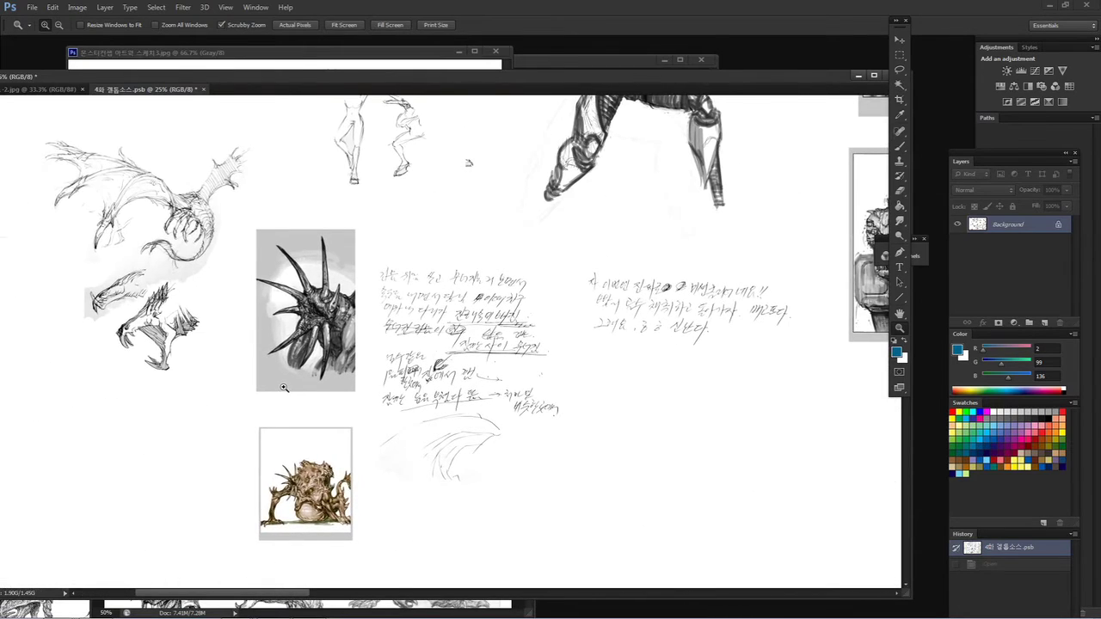
pyautogui.hotkey('ctrl', '-')
pyautogui.moveTo(593, 352); pyautogui.dragTo(396, 374)
pyautogui.moveTo(709, 311); pyautogui.dragTo(545, 352)
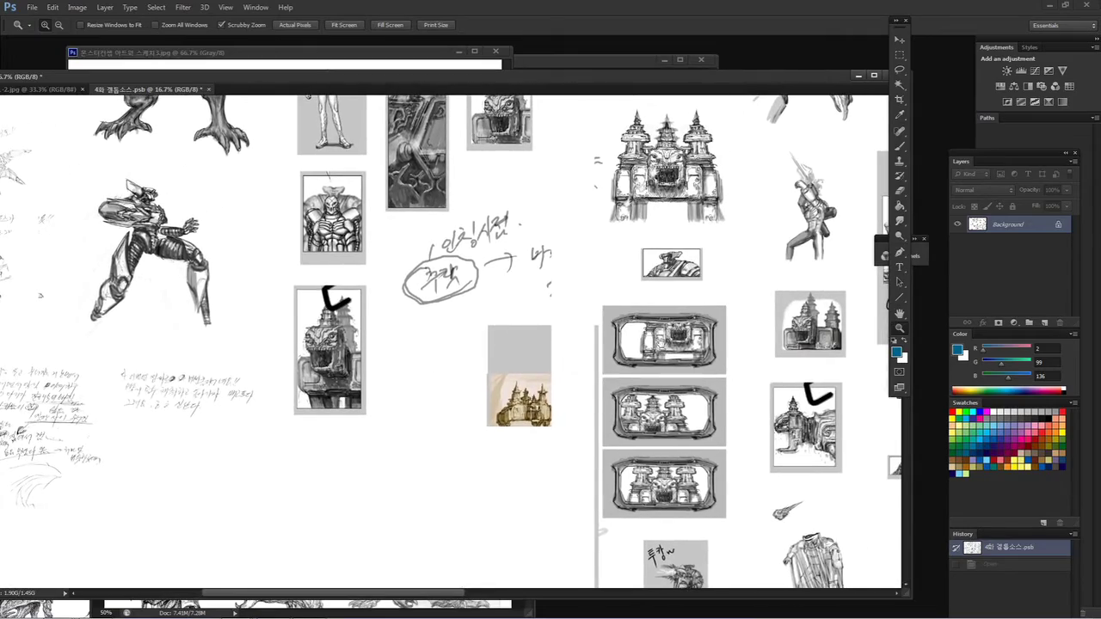
pyautogui.scroll(5, 638, 352)
pyautogui.moveTo(638, 353)
pyautogui.mouseDown()
pyautogui.moveTo(659, 477)
pyautogui.moveTo(806, 464)
pyautogui.moveTo(584, 538)
pyautogui.moveTo(459, 347)
pyautogui.mouseUp()
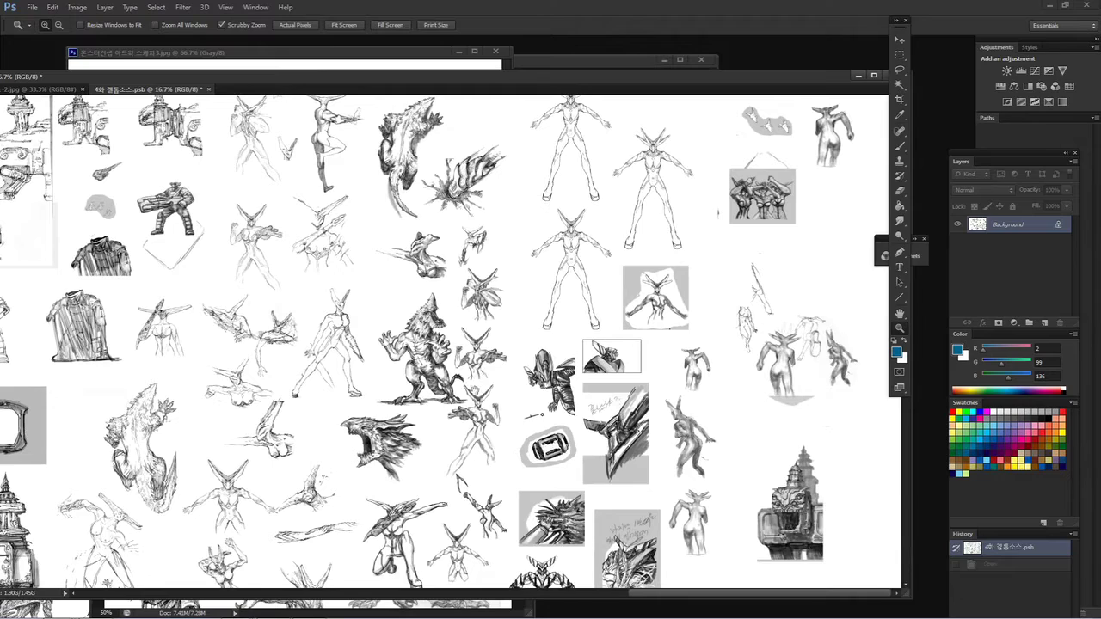
# Step: Look down through the horned figure poses, beasts, spiked heads and comic panels at 16.7% magnification
pyautogui.scroll(-10, 473, 390)
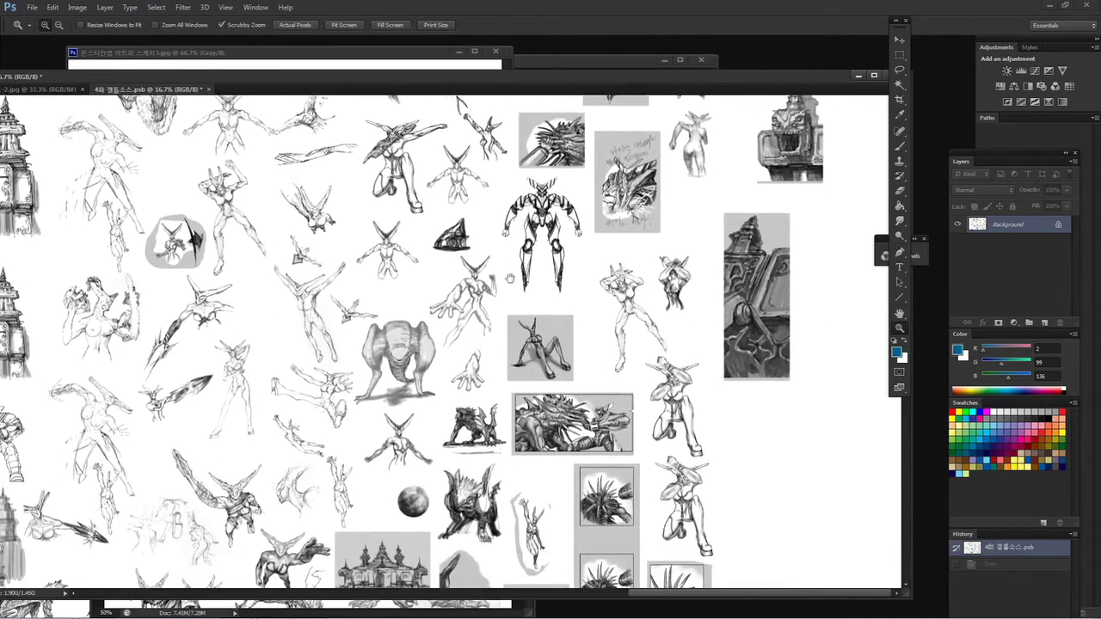
pyautogui.scroll(-4, 509, 279)
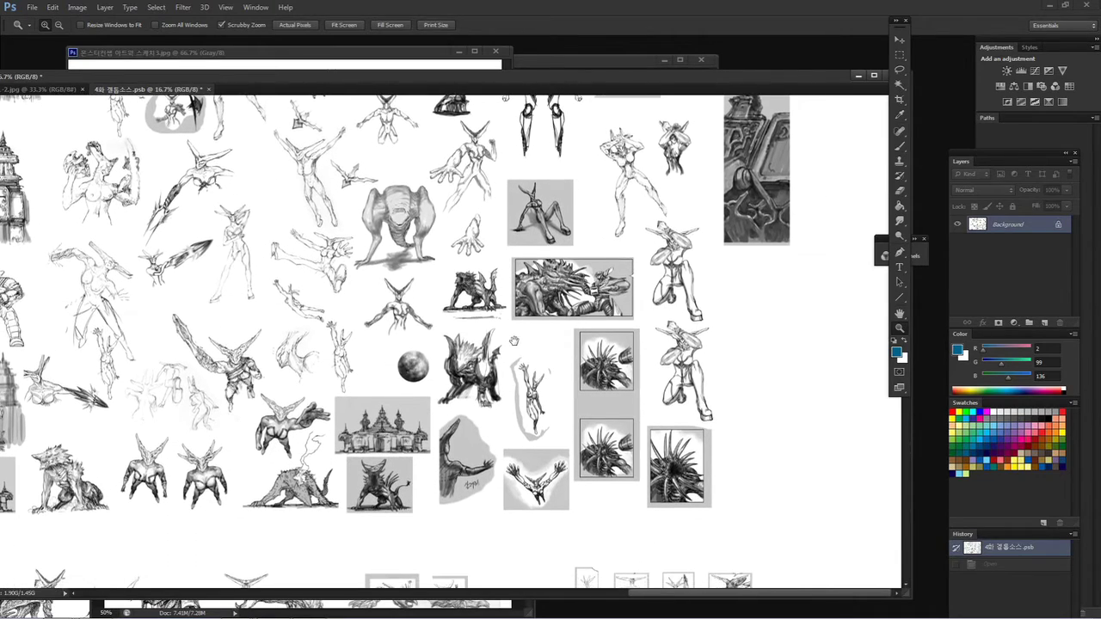
pyautogui.scroll(-6, 513, 340)
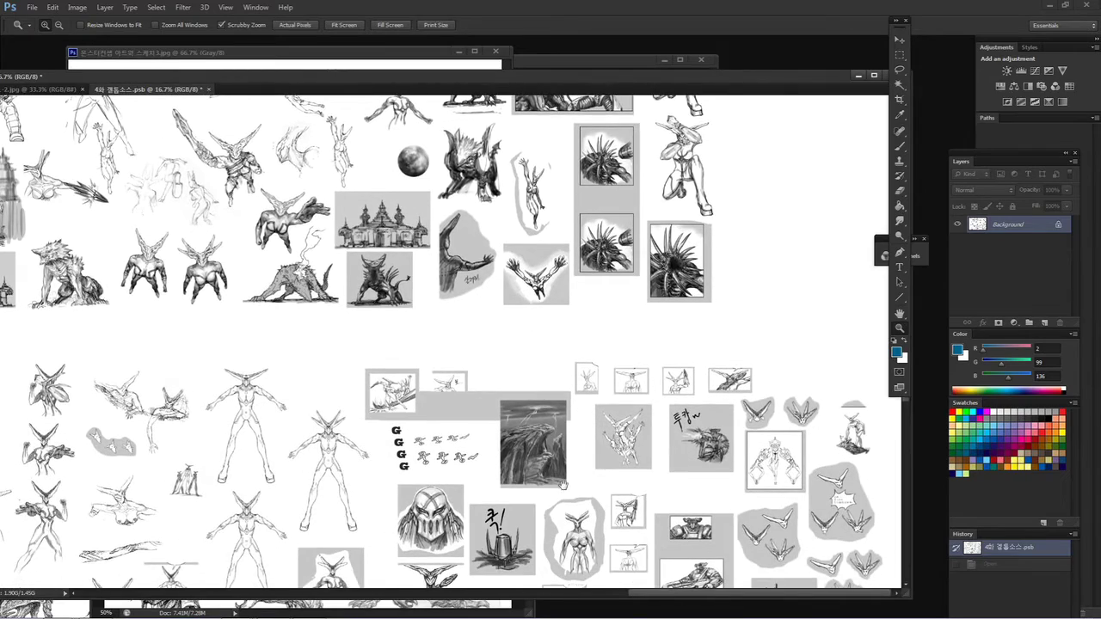
pyautogui.scroll(-8, 562, 485)
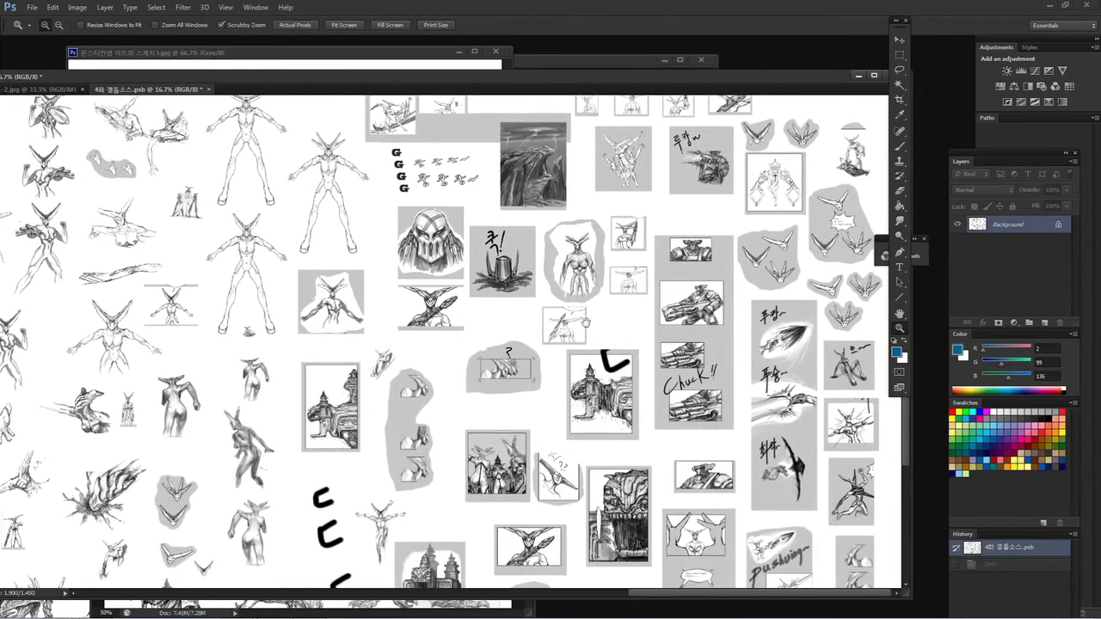
pyautogui.scroll(-7, 584, 322)
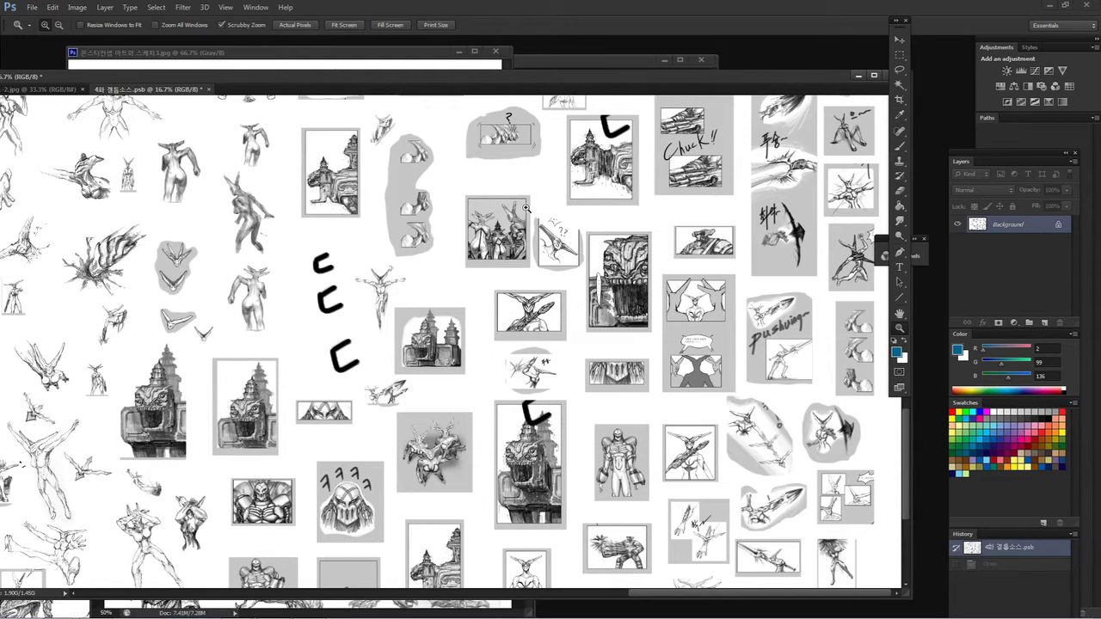
# Step: Review the horned skulls, monster-faced temple panels, C-shaped marks and horned warrior panels at 33.3% and 25% magnification
pyautogui.moveTo(361, 241); pyautogui.dragTo(437, 278)
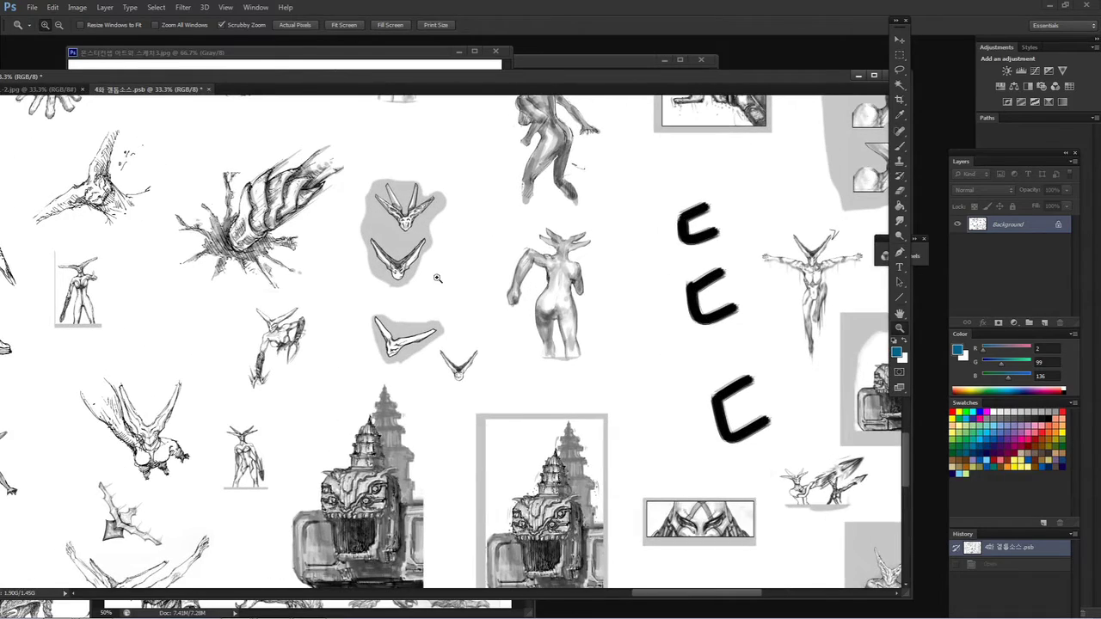
pyautogui.moveTo(644, 287); pyautogui.dragTo(201, 310)
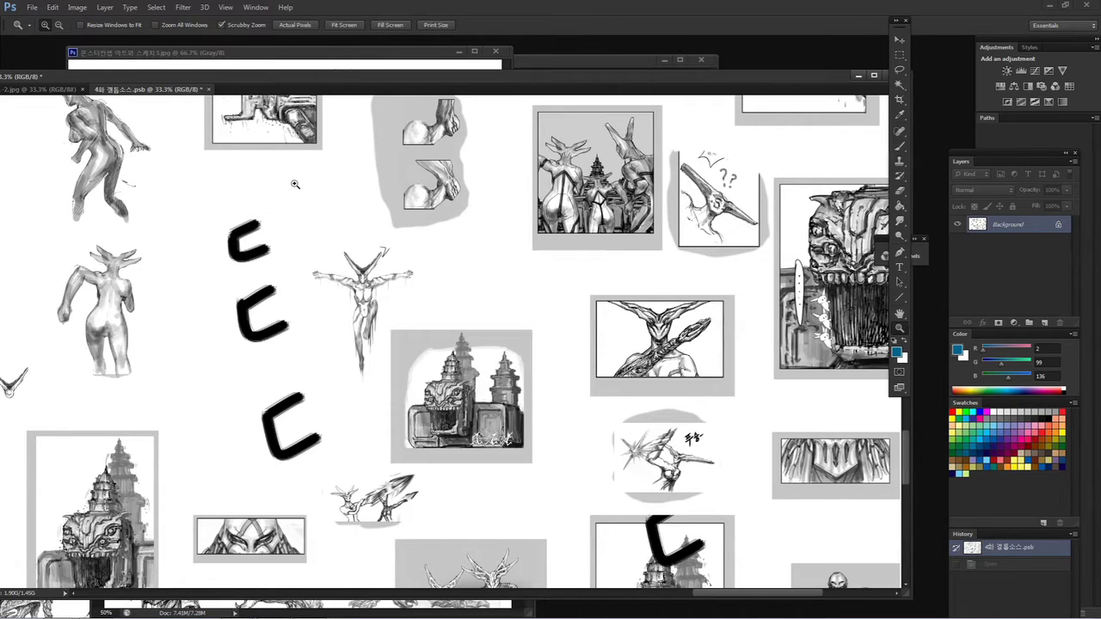
pyautogui.keyDown('alt'); pyautogui.click(473, 301); pyautogui.keyUp('alt')
pyautogui.moveTo(546, 306); pyautogui.dragTo(365, 272)
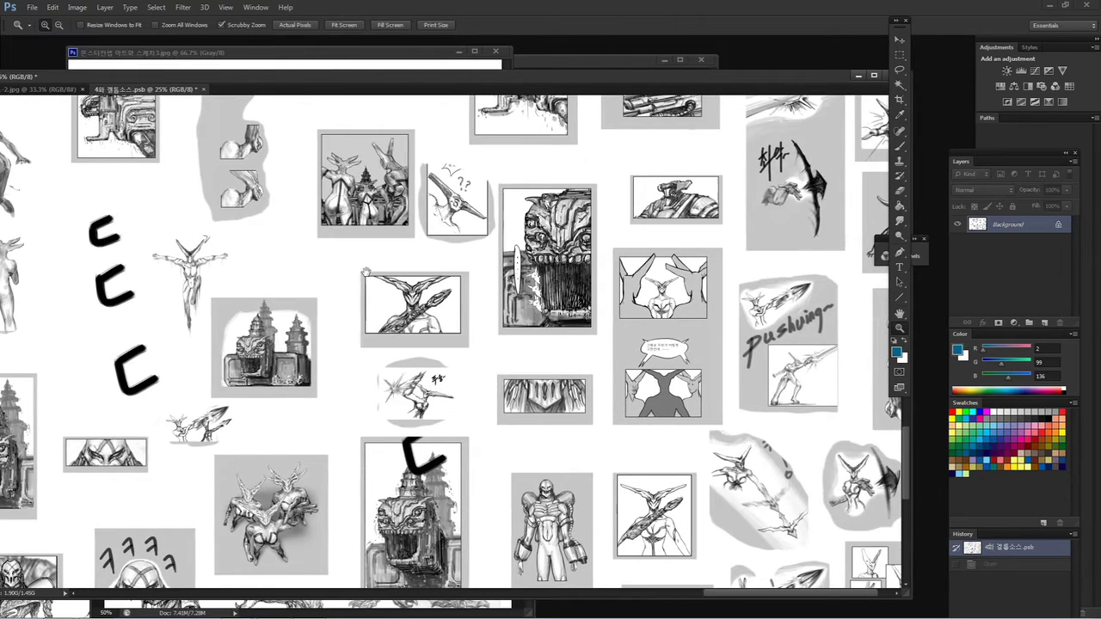
pyautogui.rightClick(365, 272)
pyautogui.click(328, 256)
pyautogui.moveTo(625, 319); pyautogui.dragTo(556, 314)
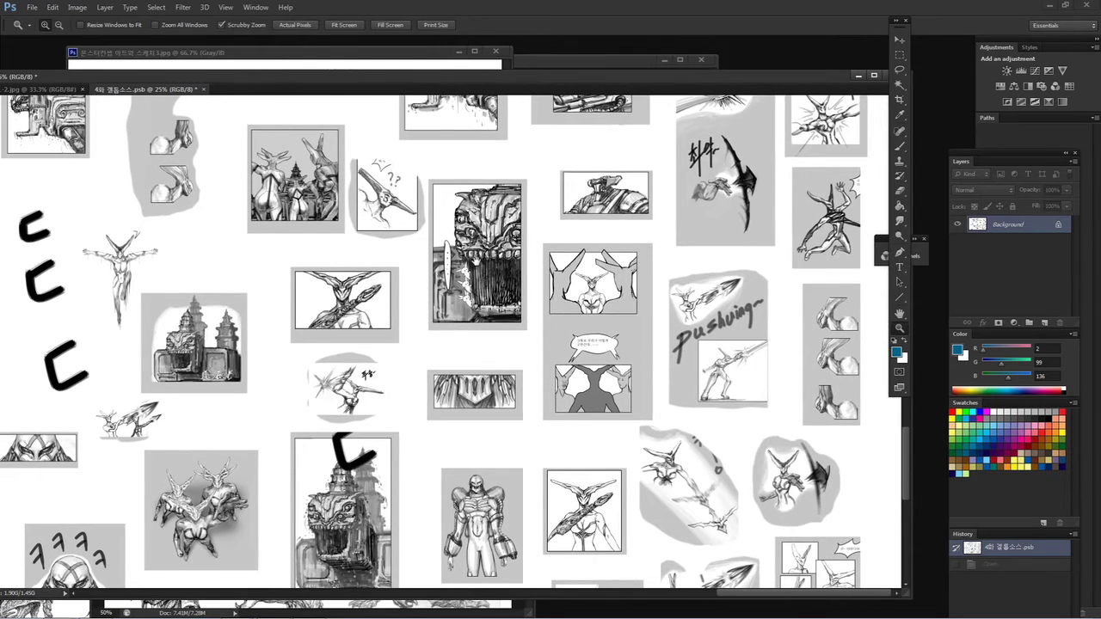
pyautogui.moveTo(443, 97); pyautogui.dragTo(464, 347)
pyautogui.moveTo(548, 349); pyautogui.dragTo(527, 223)
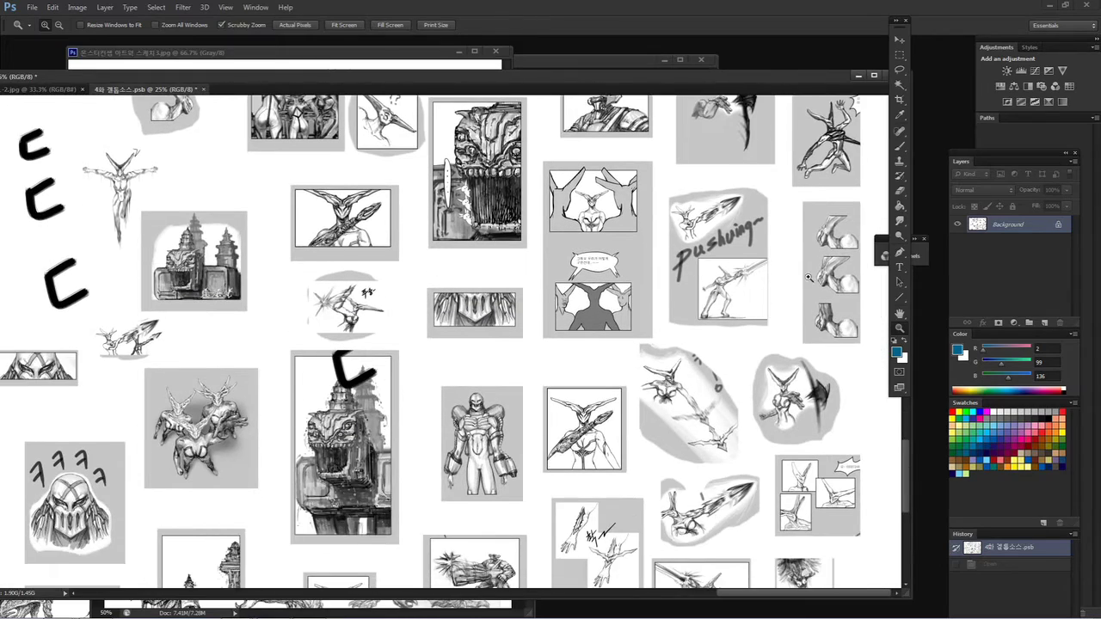
# Step: Inspect the three stacked side-view head panels and the "pushuing~" attack panel at 50% and 100% magnification
pyautogui.click(840, 276)
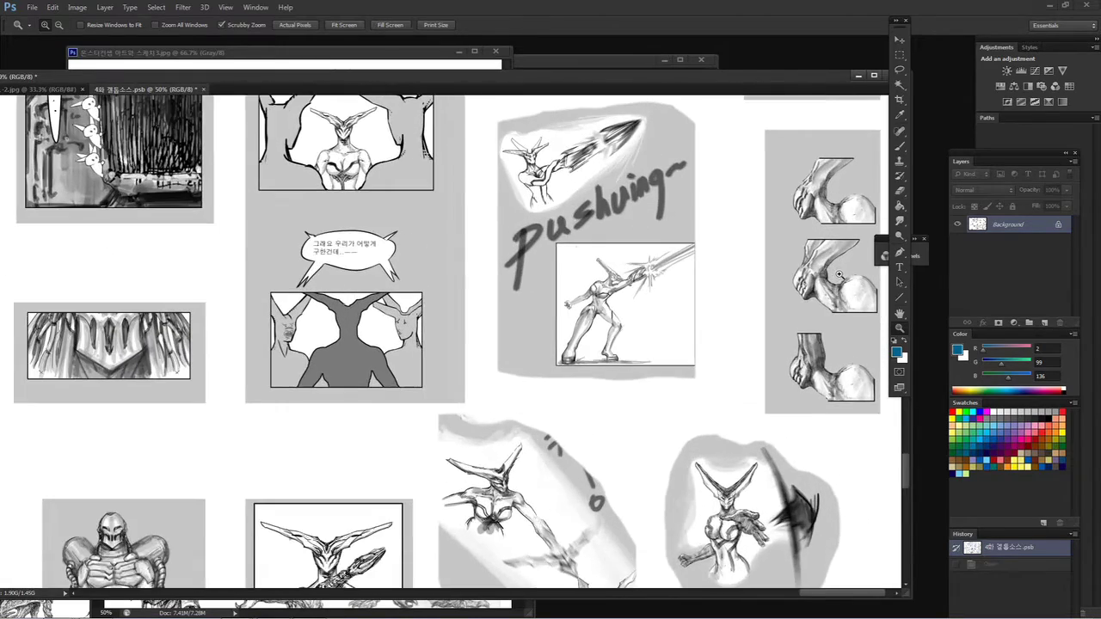
pyautogui.click(832, 275)
pyautogui.moveTo(832, 276)
pyautogui.mouseDown()
pyautogui.moveTo(619, 258)
pyautogui.moveTo(619, 352)
pyautogui.mouseUp()
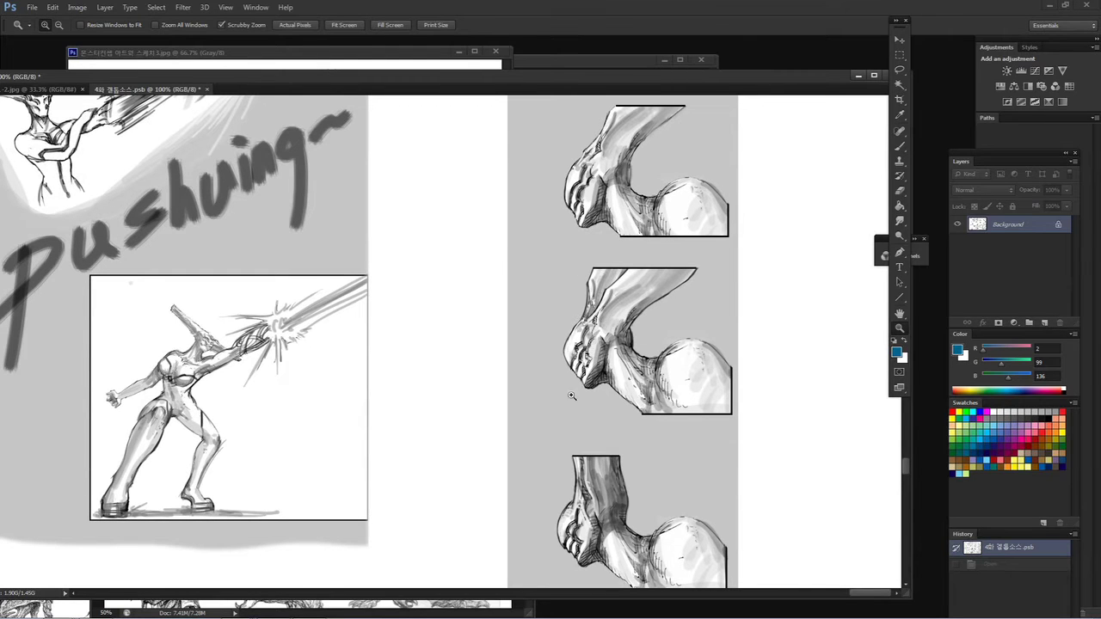
pyautogui.scroll(-1, 546, 376)
pyautogui.scroll(-3, 546, 376)
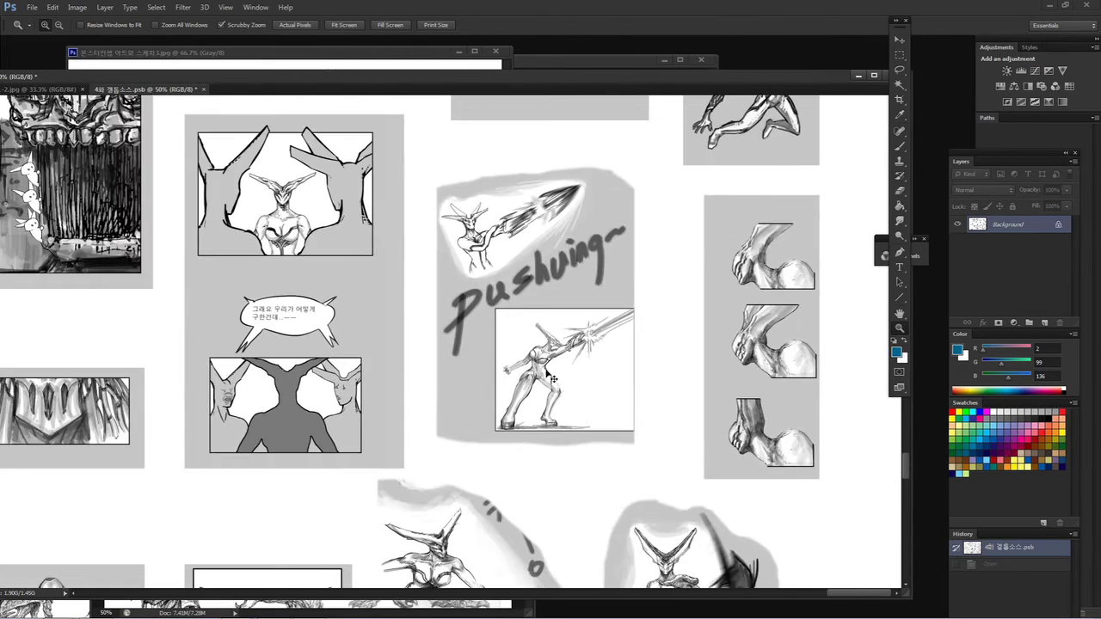
# Step: Examine the lance-armed horned fighters, four-horned head, grouped horned women and rock-pillar scenes at 50% and 66.7% magnification
pyautogui.scroll(2, 551, 387)
pyautogui.scroll(-5, 553, 400)
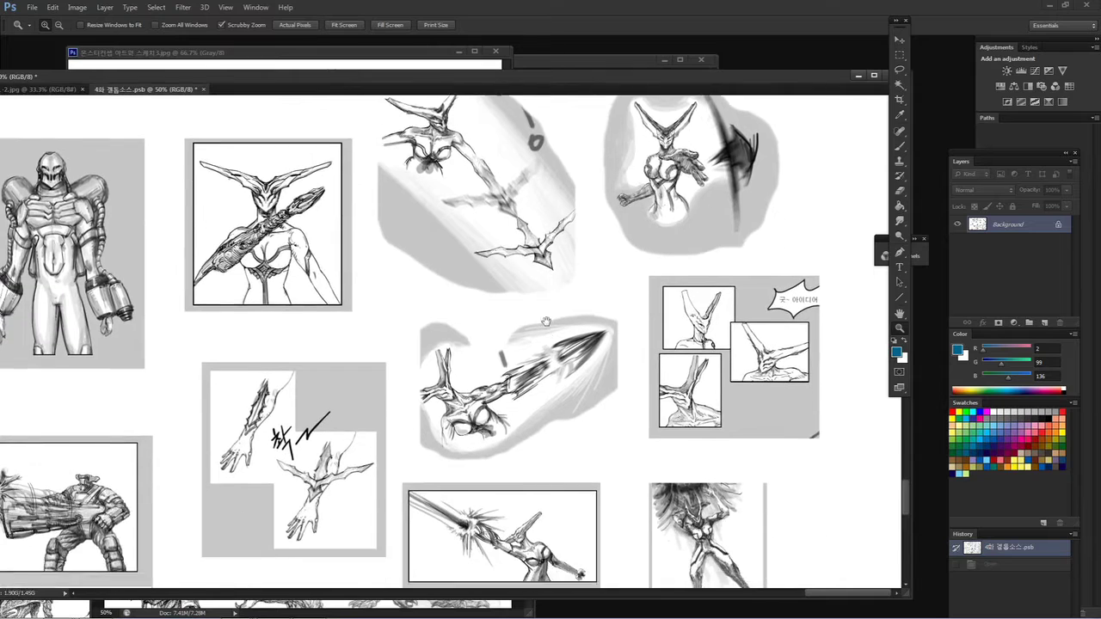
pyautogui.moveTo(528, 375); pyautogui.dragTo(524, 314)
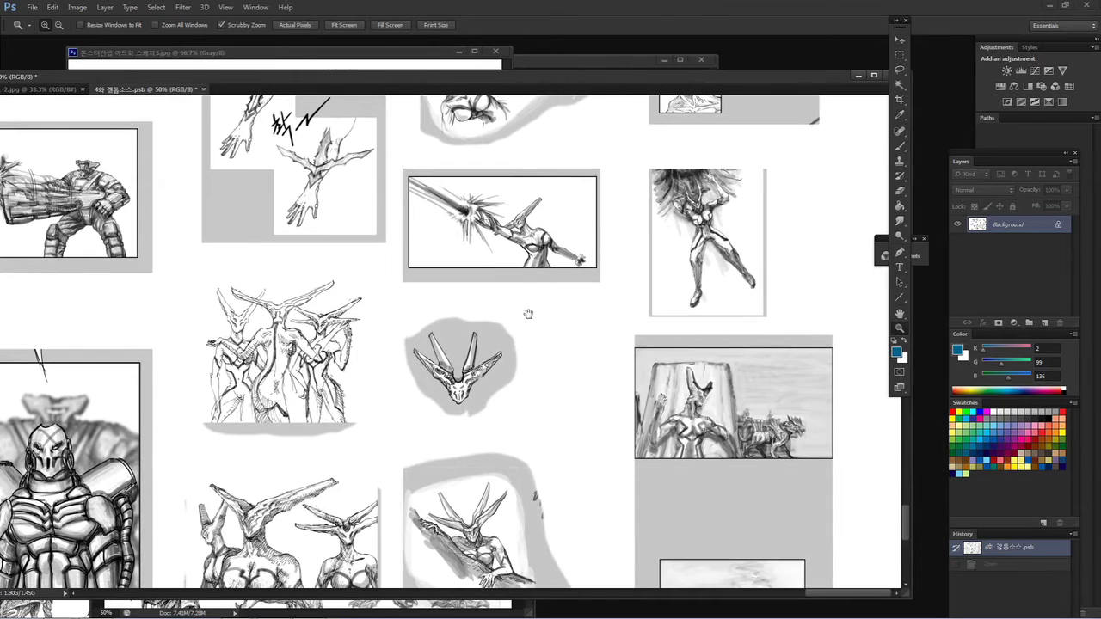
pyautogui.moveTo(531, 465); pyautogui.dragTo(514, 290)
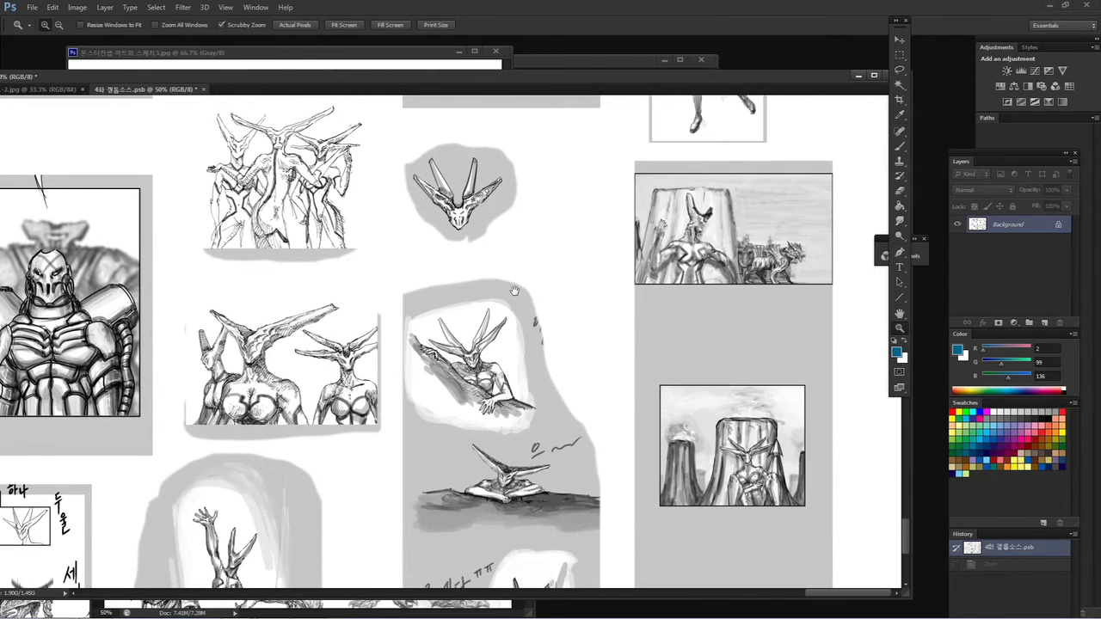
pyautogui.scroll(1, 718, 241)
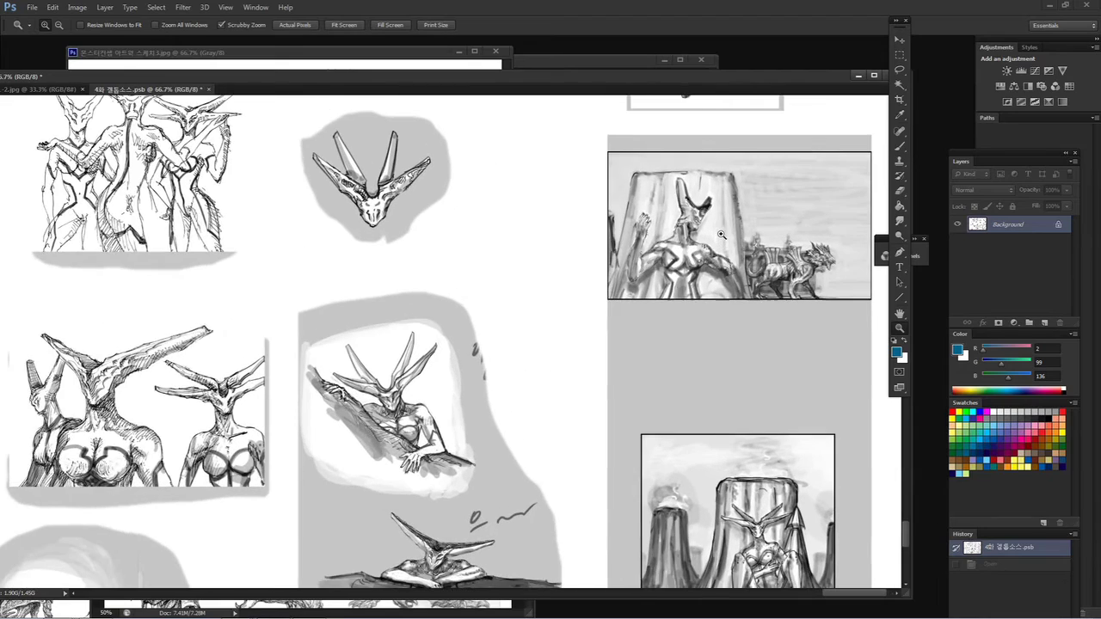
# Step: Review the masked armoured warrior, blurred horned silhouette and raised-arm explosion panels at 66.7% and 33.3% magnification
pyautogui.moveTo(248, 298)
pyautogui.mouseDown()
pyautogui.moveTo(653, 249)
pyautogui.moveTo(461, 469)
pyautogui.mouseUp()
pyautogui.moveTo(532, 401); pyautogui.dragTo(525, 246)
pyautogui.moveTo(488, 516)
pyautogui.mouseDown()
pyautogui.moveTo(488, 288)
pyautogui.moveTo(580, 280)
pyautogui.mouseUp()
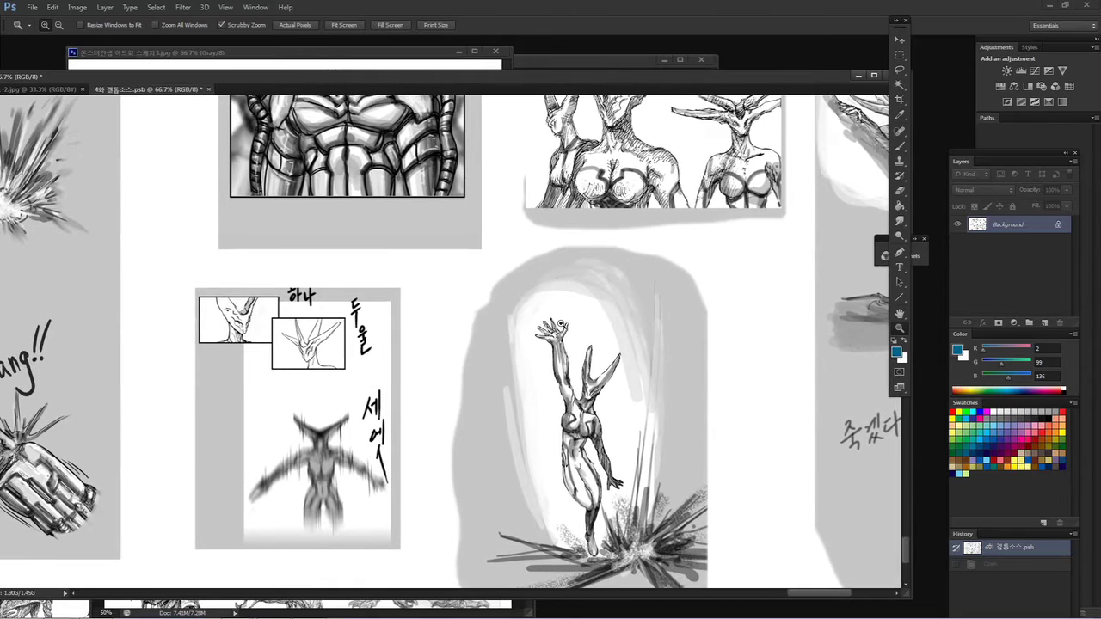
pyautogui.hotkey('ctrl', '-')
pyautogui.hotkey('ctrl', '-')
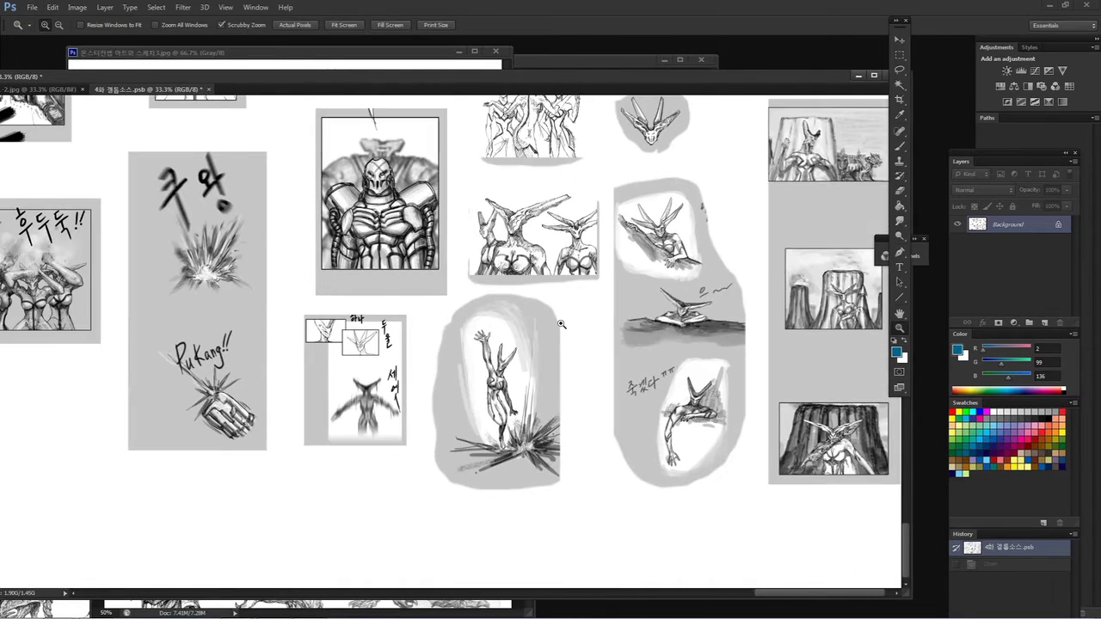
pyautogui.moveTo(488, 258); pyautogui.dragTo(525, 257)
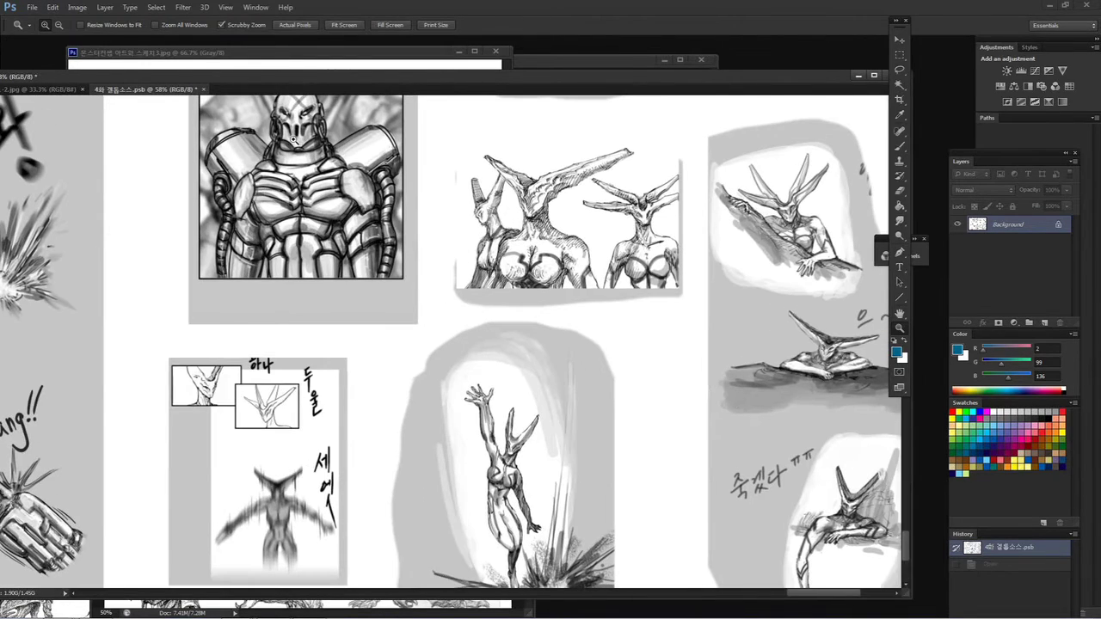
# Step: Detach the sketch sheet into its own floating window and zoom it out to 8.33%
pyautogui.moveTo(143, 91); pyautogui.dragTo(205, 148)
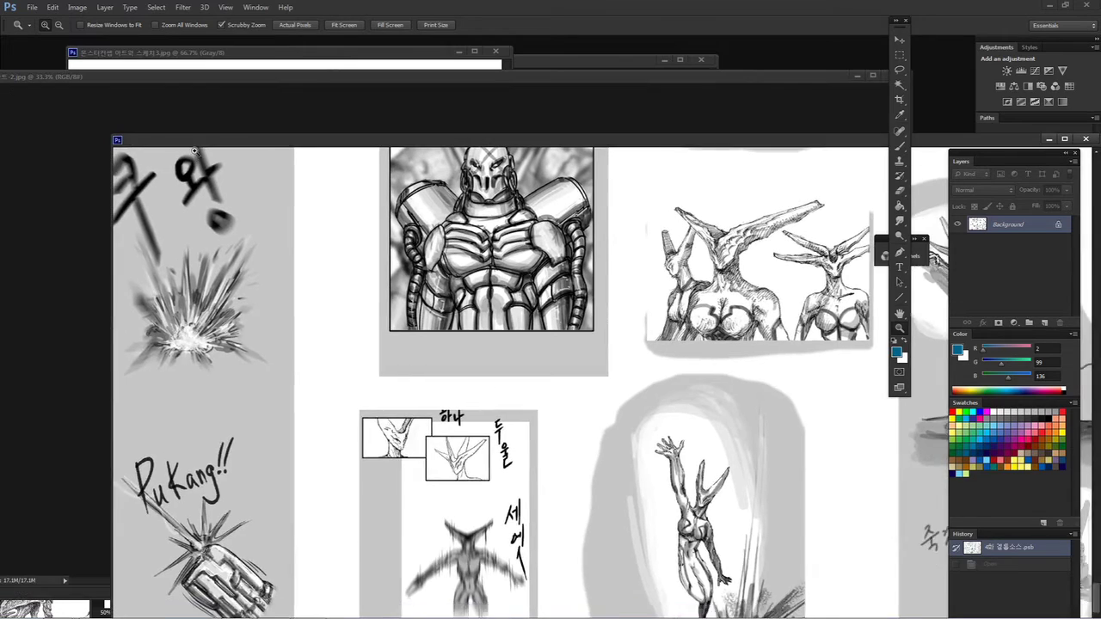
pyautogui.hotkey('ctrl', '+')
pyautogui.hotkey('ctrl', '0')
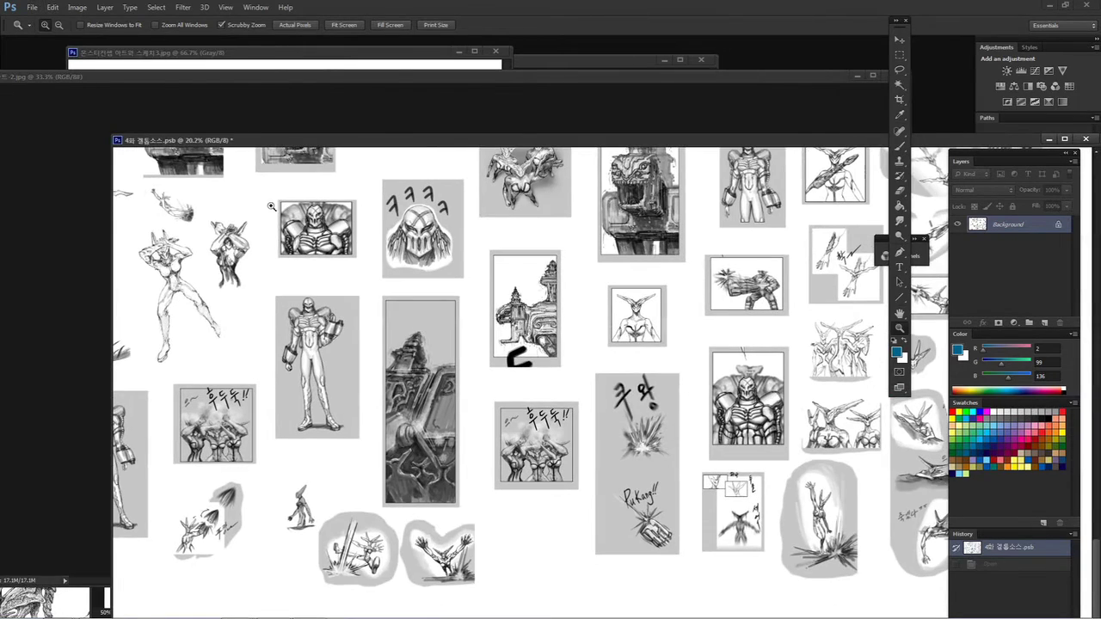
pyautogui.hotkey('ctrl', '-')
pyautogui.hotkey('ctrl', '-')
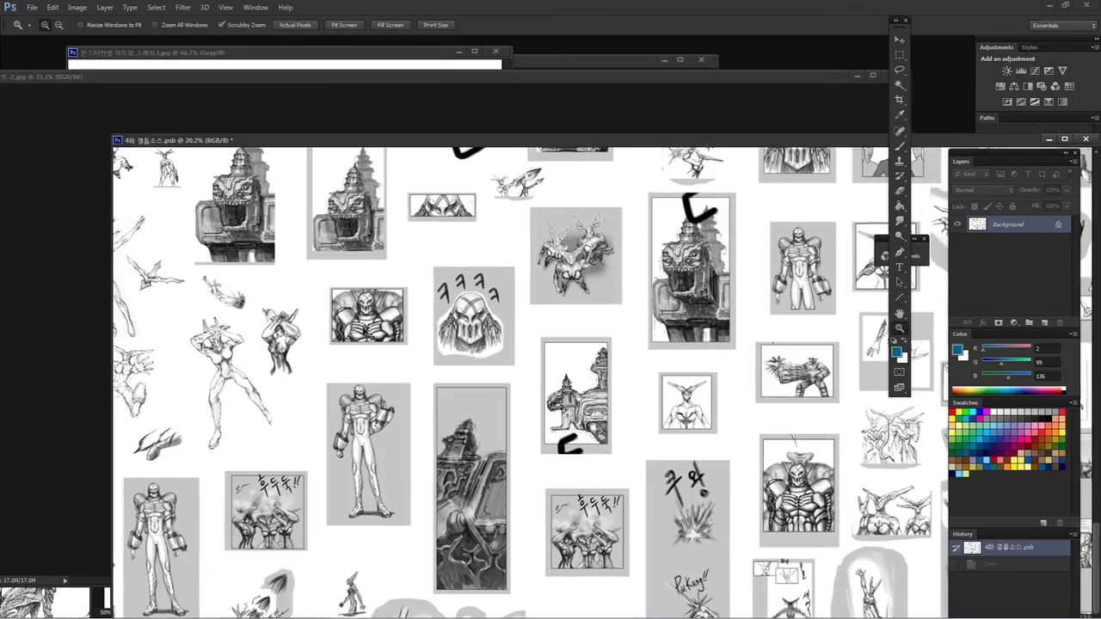
pyautogui.hotkey('ctrl', '-')
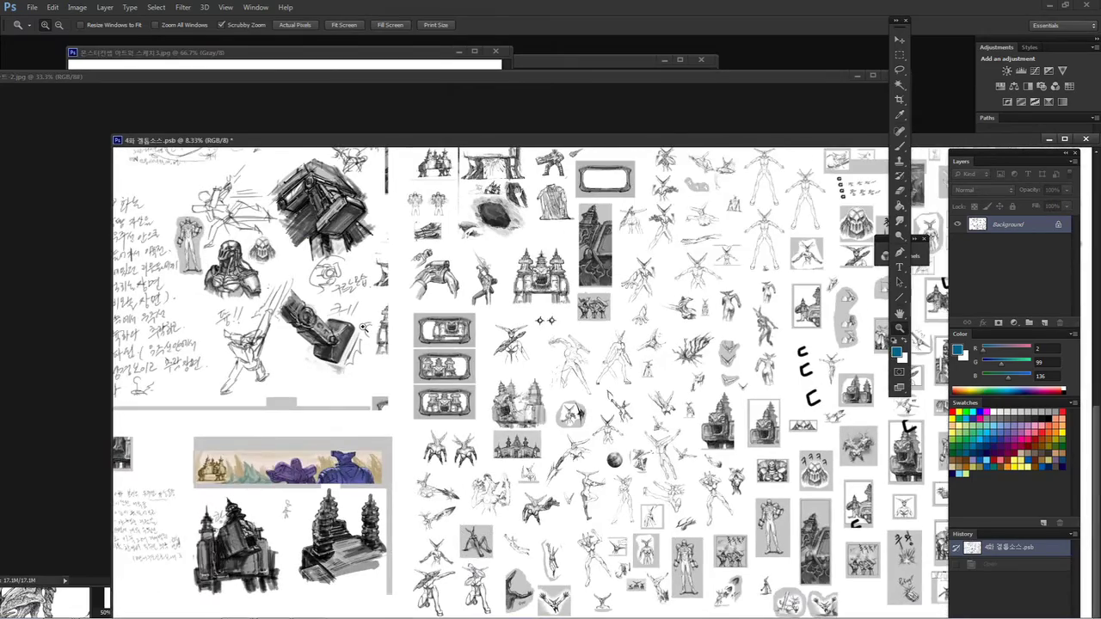
# Step: Survey the sheet's notes, robots and creatures at 8.33%, and examine the furry beasts and spires at up to 25% magnification
pyautogui.moveTo(362, 328); pyautogui.dragTo(637, 359)
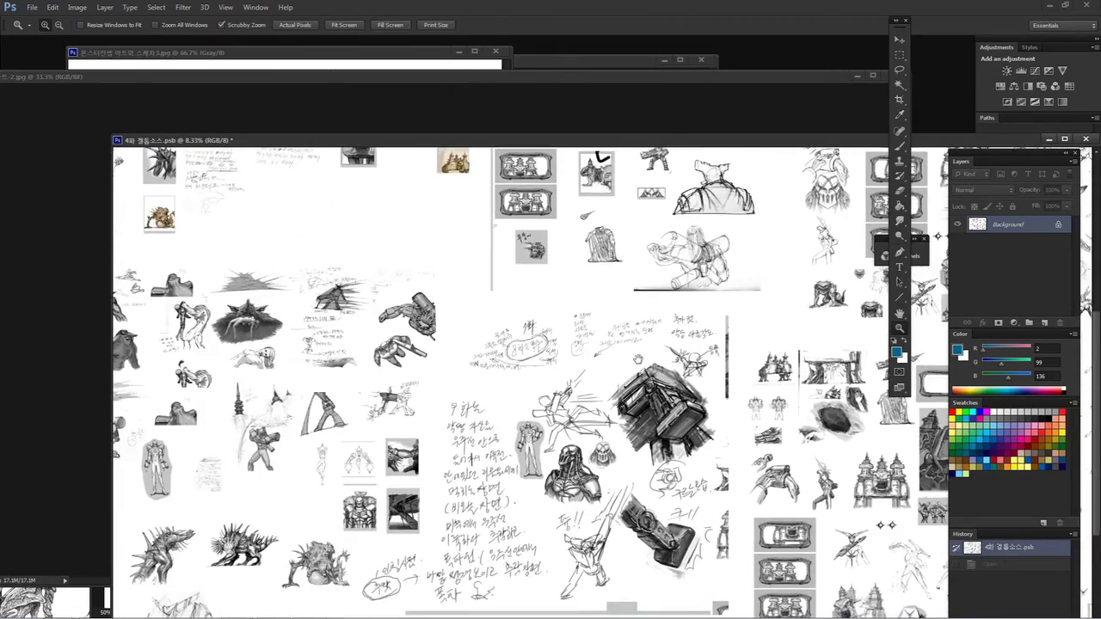
pyautogui.moveTo(314, 359); pyautogui.dragTo(499, 278)
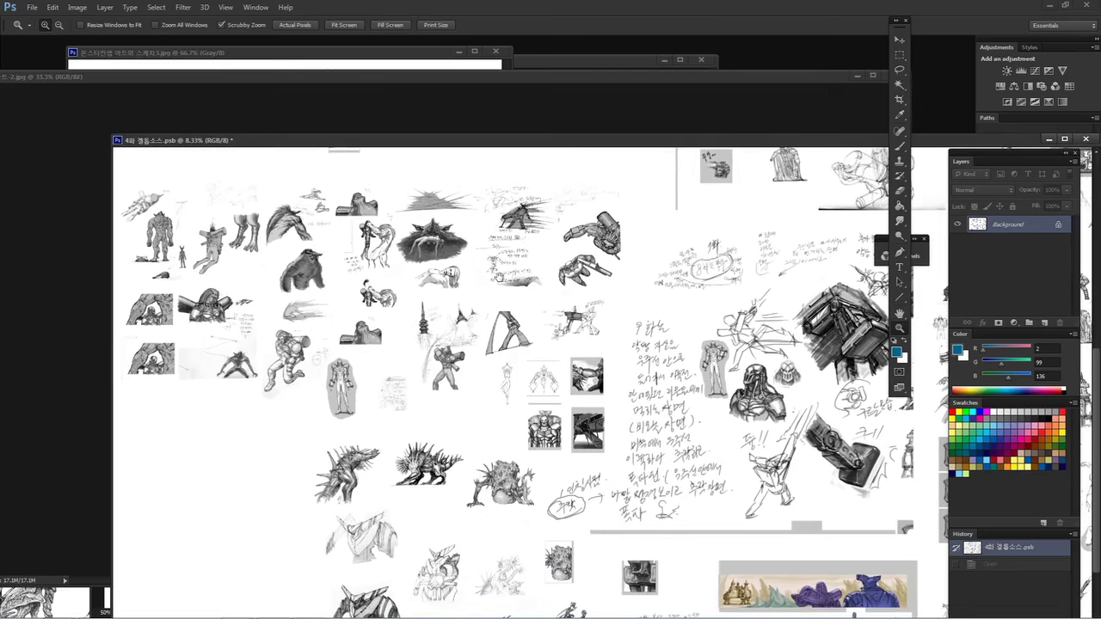
pyautogui.click(348, 316)
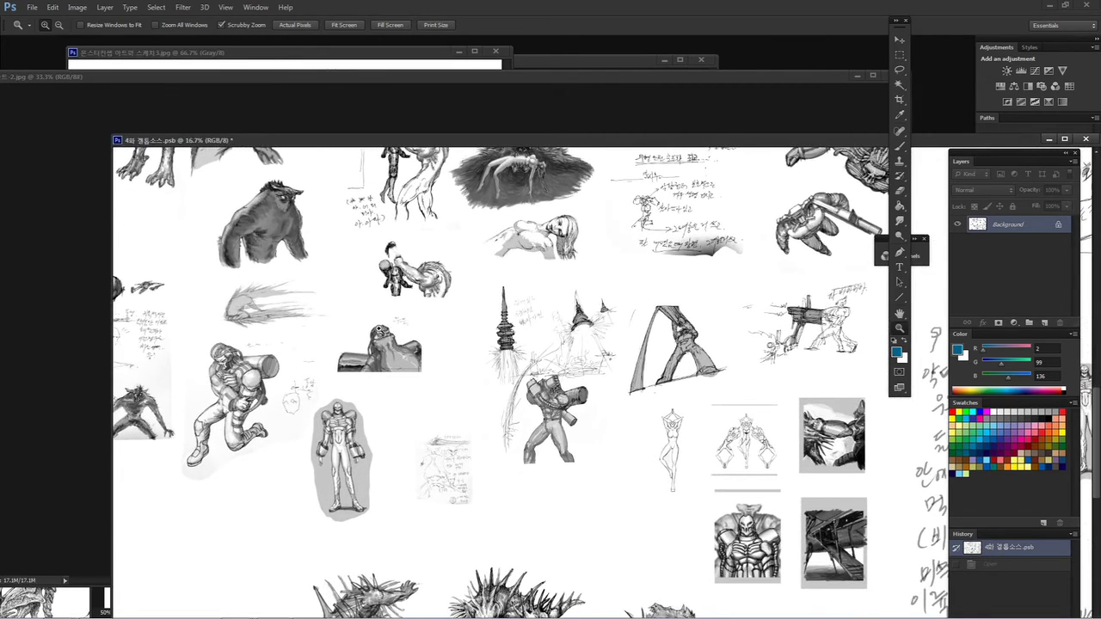
pyautogui.click(383, 329)
pyautogui.scroll(3, 383, 284)
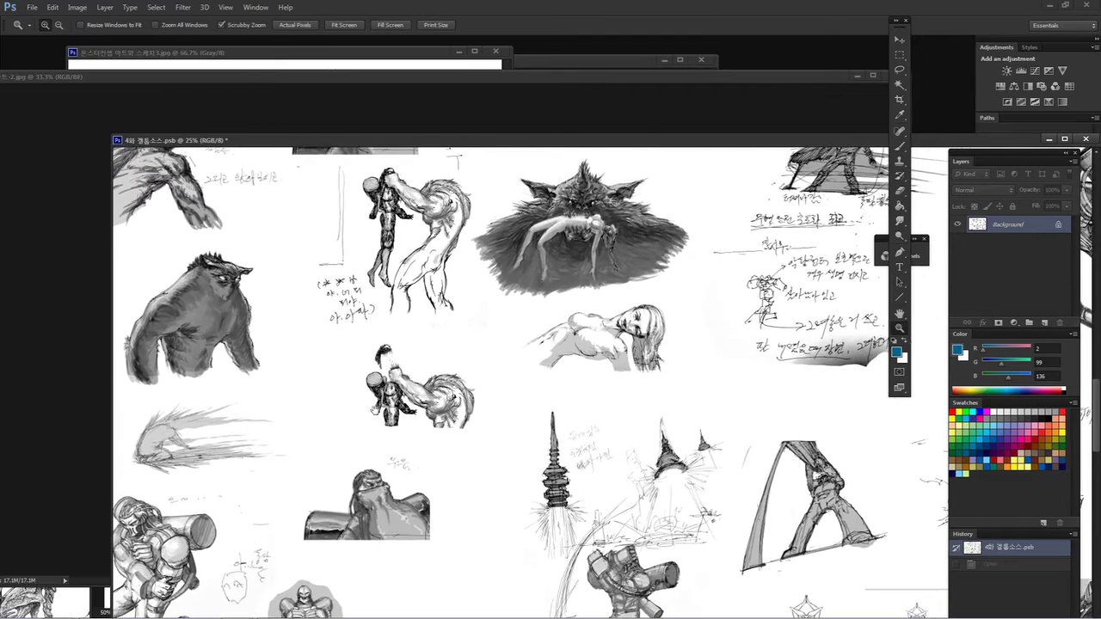
# Step: Examine the beast carrying a woman, the reclining woman and the neighbouring furry creatures on the sketch sheet at 33.3% magnification
pyautogui.scroll(2, 354, 372)
pyautogui.click(609, 391)
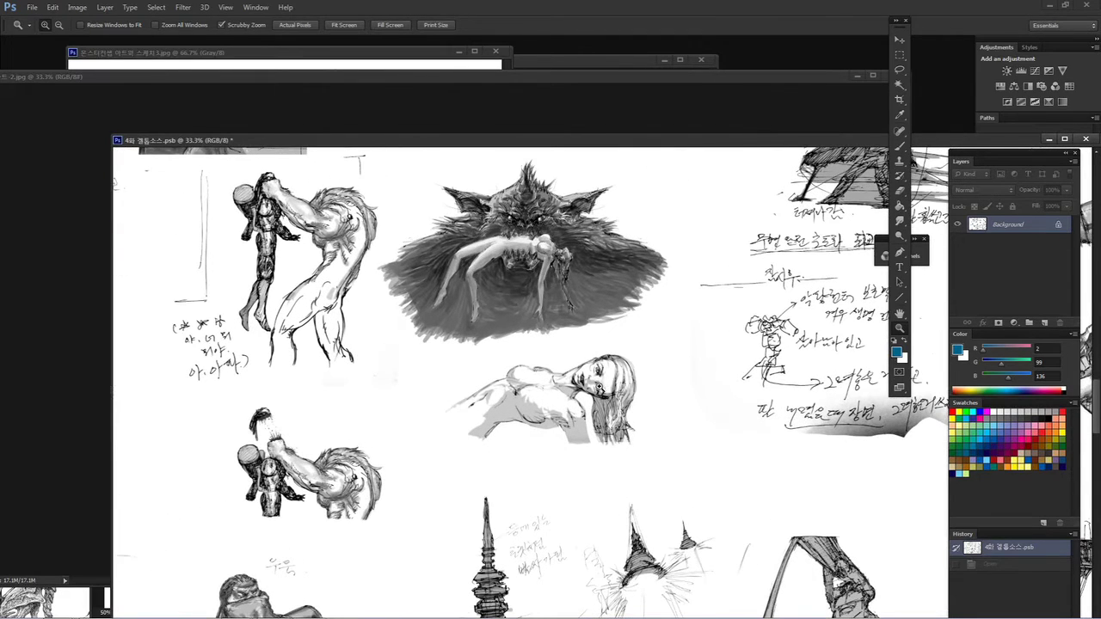
pyautogui.moveTo(476, 346)
pyautogui.mouseDown()
pyautogui.moveTo(519, 359)
pyautogui.moveTo(499, 481)
pyautogui.moveTo(612, 306)
pyautogui.moveTo(531, 344)
pyautogui.moveTo(680, 371)
pyautogui.mouseUp()
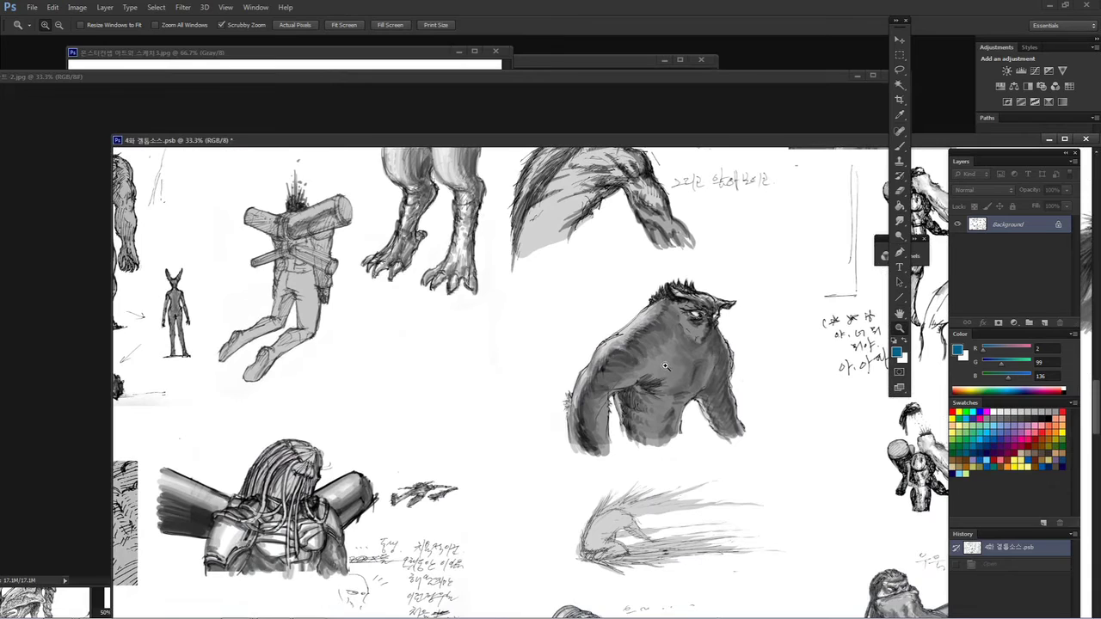
pyautogui.moveTo(535, 418); pyautogui.dragTo(750, 393)
pyautogui.moveTo(757, 286); pyautogui.dragTo(659, 376)
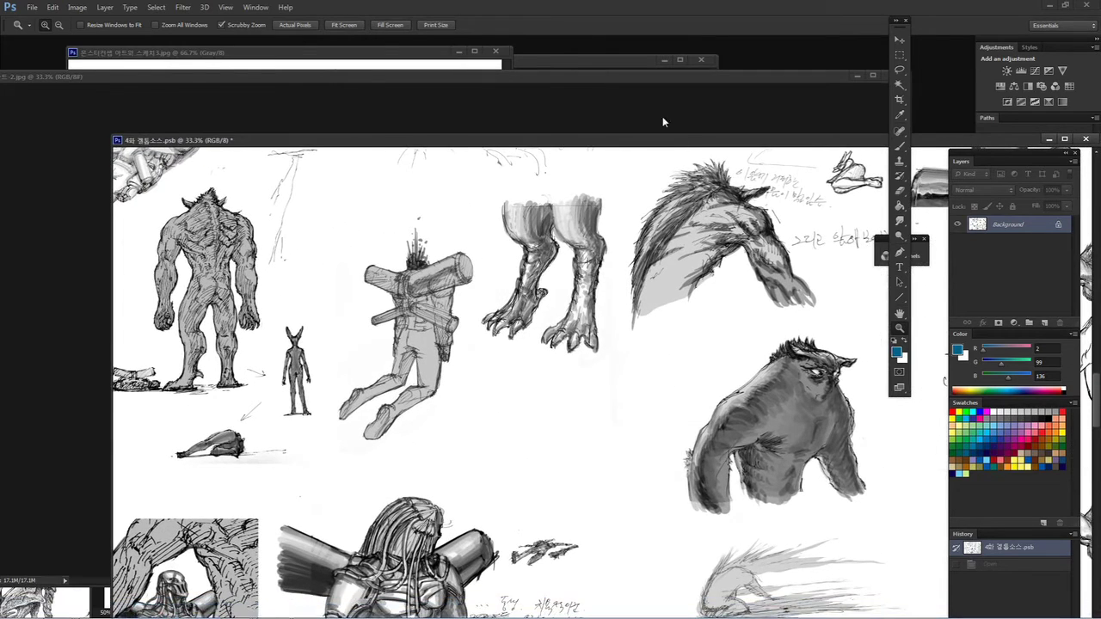
# Step: Zoom the sketch sheet out to 12.5% and move its window lower to uncover the document behind it
pyautogui.moveTo(659, 144)
pyautogui.mouseDown()
pyautogui.moveTo(585, 115)
pyautogui.moveTo(569, 123)
pyautogui.moveTo(545, 393)
pyautogui.moveTo(579, 514)
pyautogui.mouseUp()
pyautogui.hotkey('ctrl', '-')
pyautogui.hotkey('ctrl', '-')
pyautogui.hotkey('ctrl', '-')
pyautogui.moveTo(344, 120); pyautogui.dragTo(441, 213)
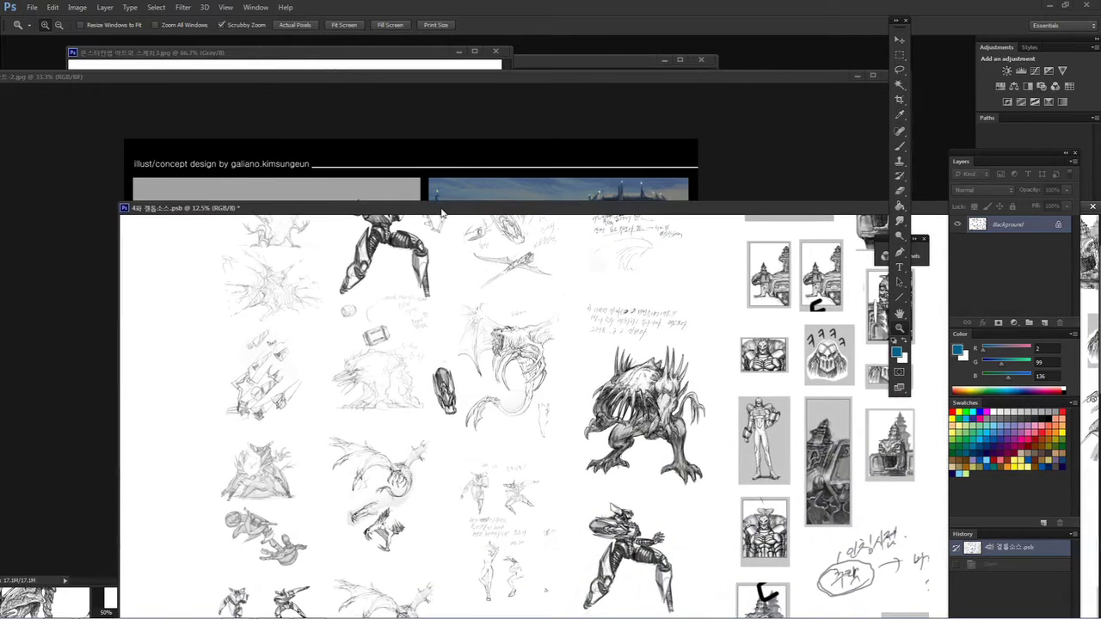
# Step: Bring the spaceship and mech concept art board forward, shift its window fully into view and inspect the spaceship artwork at 50%
pyautogui.click(370, 75)
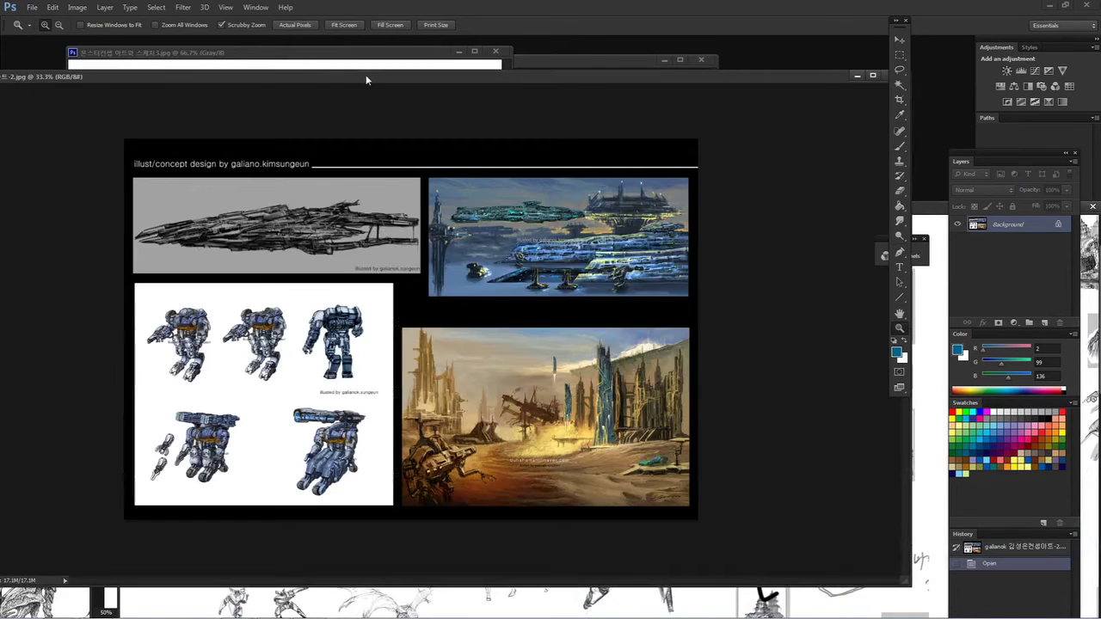
pyautogui.moveTo(375, 76); pyautogui.dragTo(417, 80)
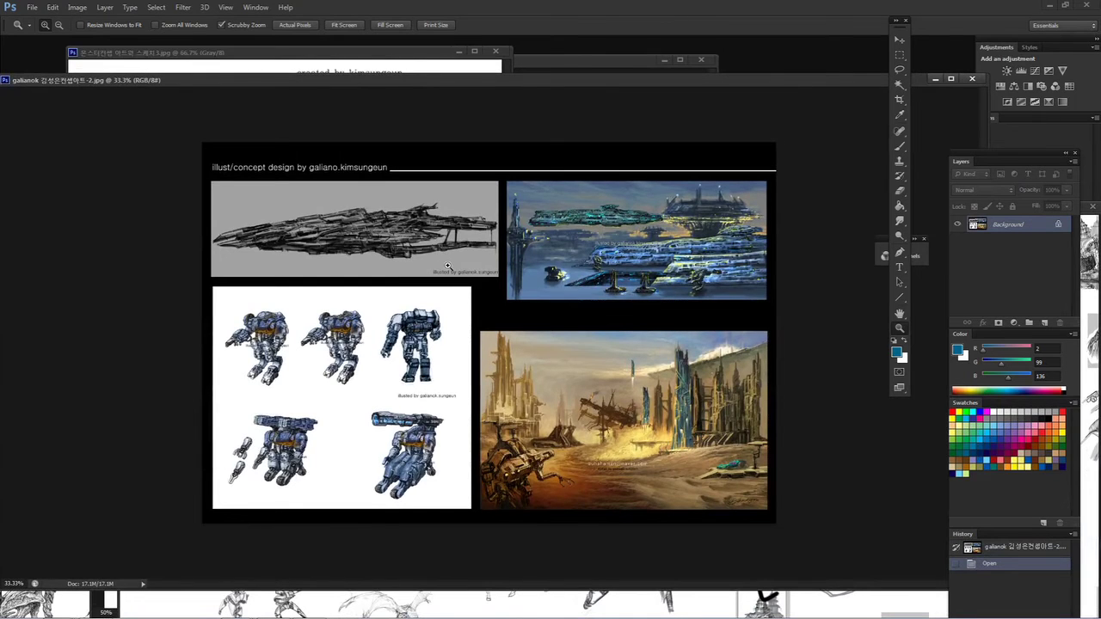
pyautogui.click(447, 267)
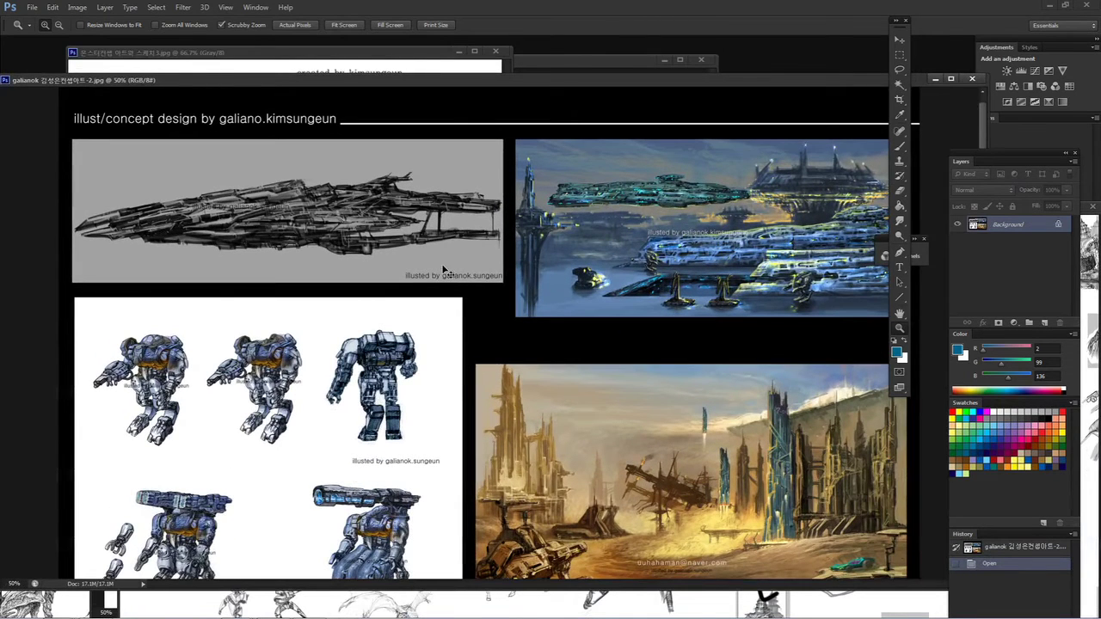
pyautogui.keyDown('alt'); pyautogui.click(443, 267); pyautogui.keyUp('alt')
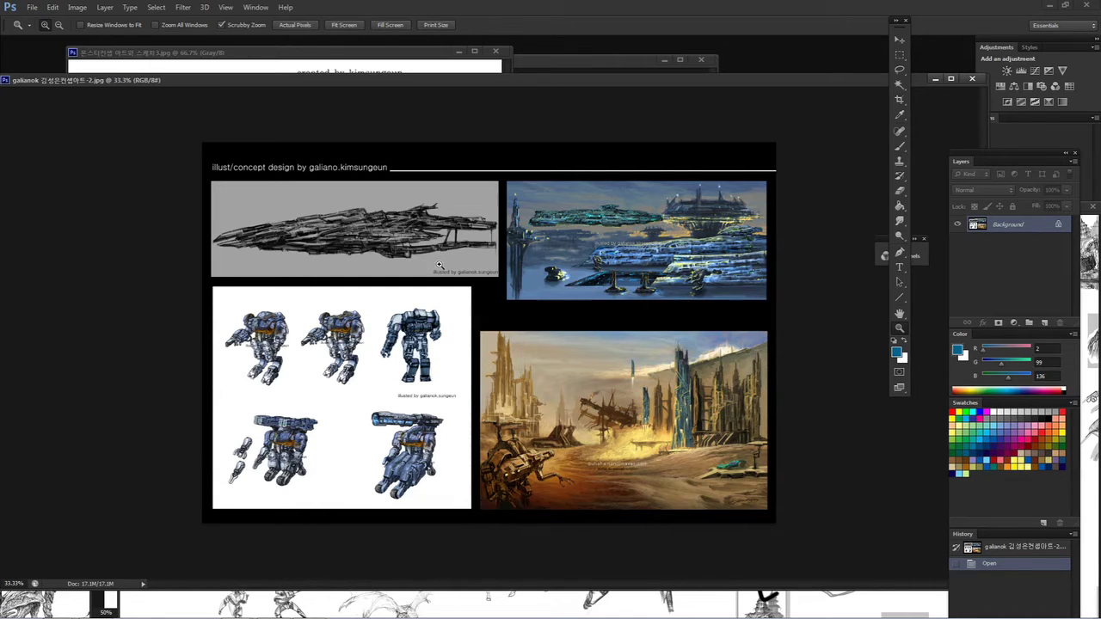
# Step: Examine the blue mech designs on the concept art board at 66.7%, and return to 50% magnification
pyautogui.moveTo(336, 381); pyautogui.dragTo(484, 258)
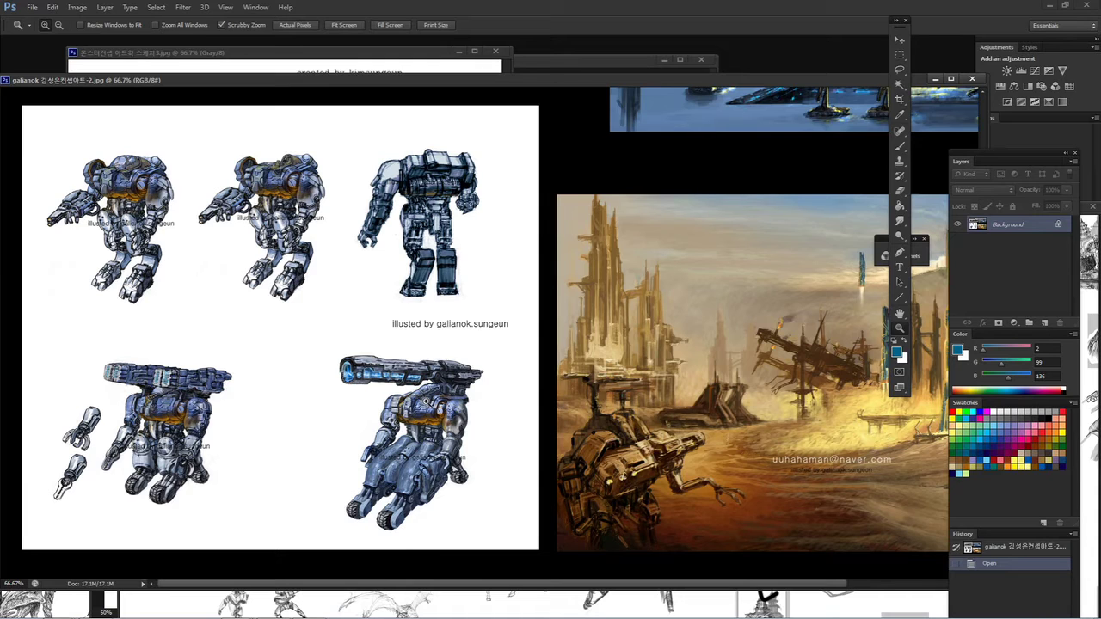
pyautogui.keyDown('alt'); pyautogui.click(450, 203); pyautogui.keyUp('alt')
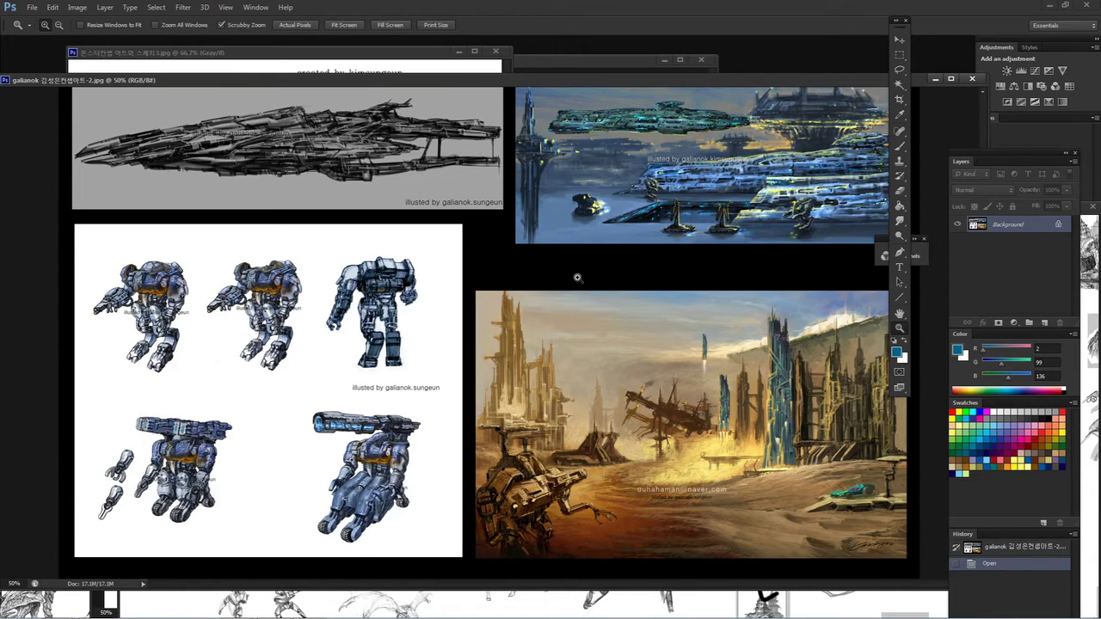
pyautogui.click(281, 364)
pyautogui.moveTo(282, 364); pyautogui.dragTo(381, 281)
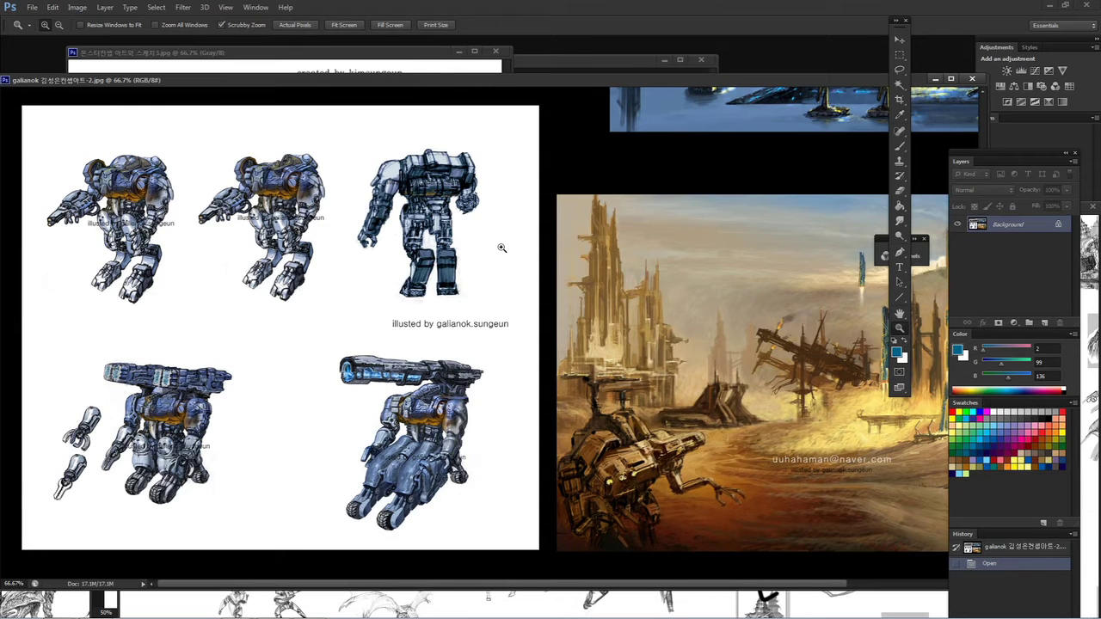
pyautogui.press('v')
pyautogui.hotkey('ctrl', '-')
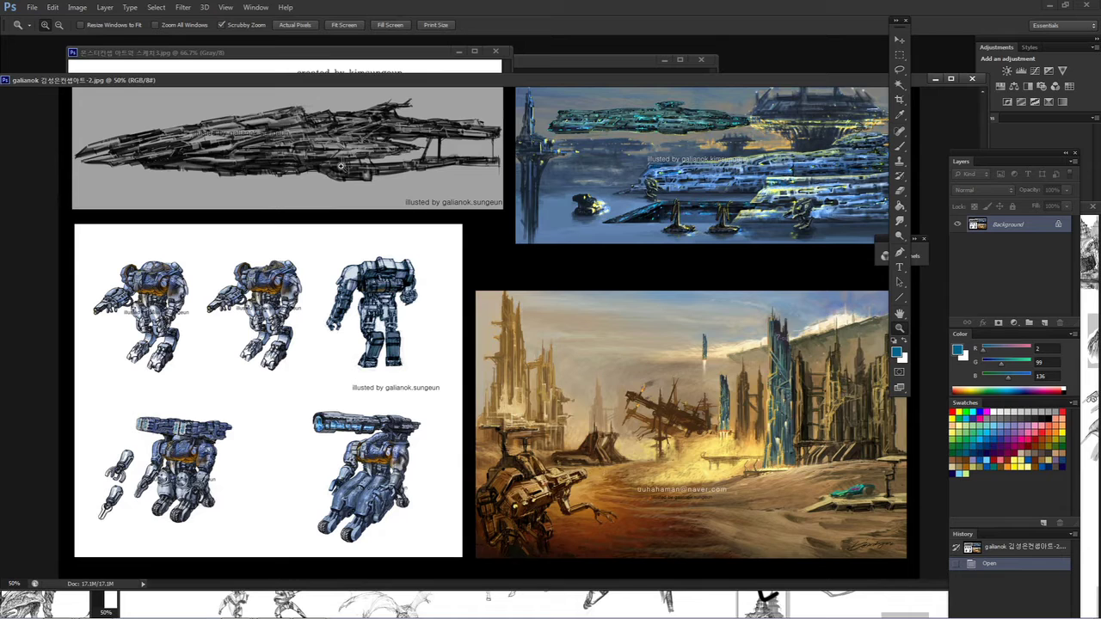
# Step: Move the concept art board down, bring 몬스터컨셉 아트와 스케치3.jpg forward, enlarge its window and zoom it out to 50%
pyautogui.moveTo(547, 84); pyautogui.dragTo(541, 305)
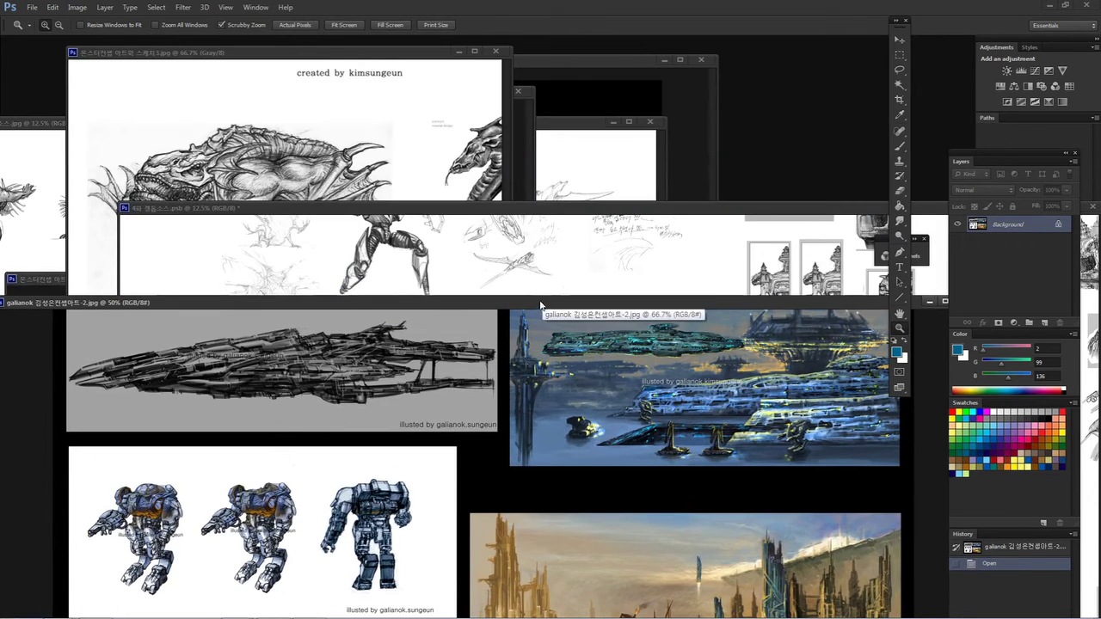
pyautogui.click(417, 166)
pyautogui.moveTo(506, 480); pyautogui.dragTo(660, 546)
pyautogui.hotkey('ctrl', '-')
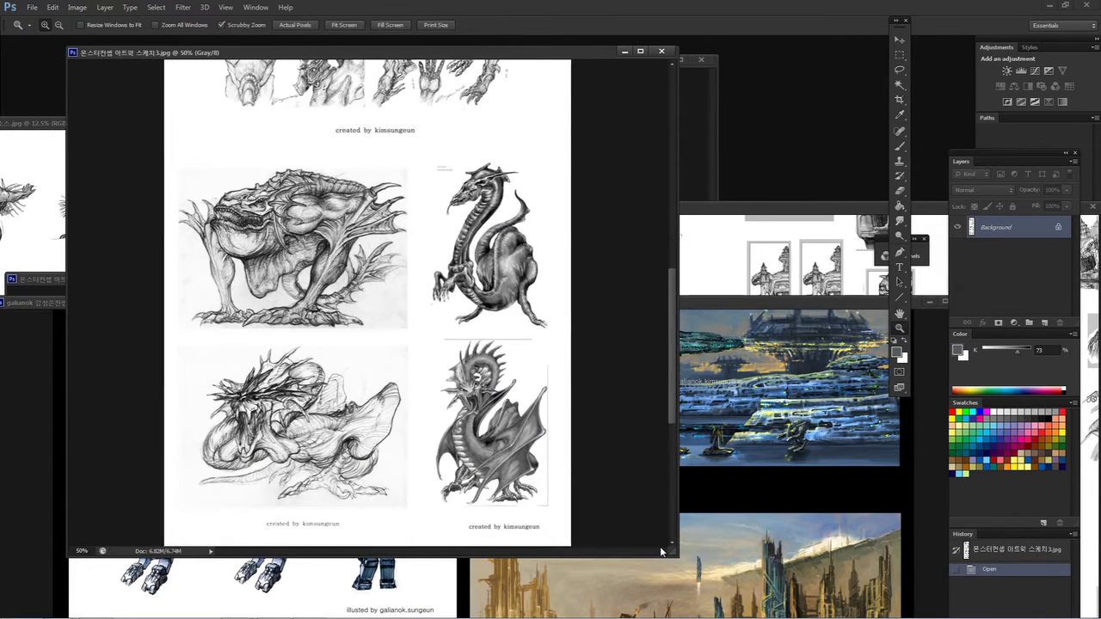
# Step: Review the horned warriors, armoured creatures, anatomy studies and dragons throughout the monster sketch page at 50%
pyautogui.scroll(3, 344, 284)
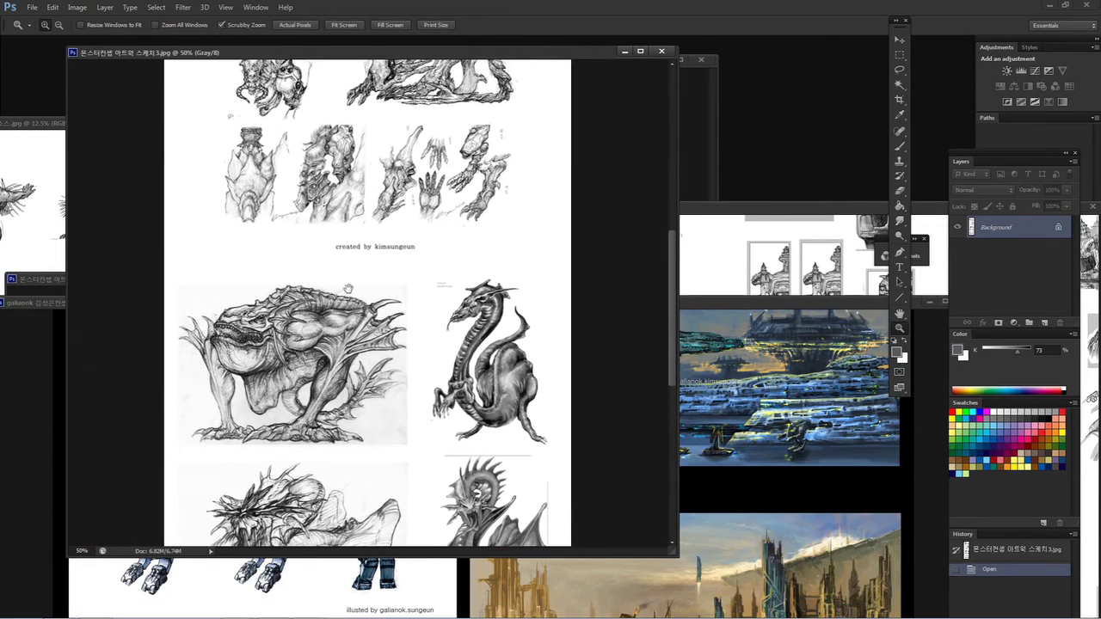
pyautogui.scroll(6, 334, 258)
pyautogui.scroll(6, 335, 258)
pyautogui.scroll(-9, 339, 344)
pyautogui.scroll(8, 347, 252)
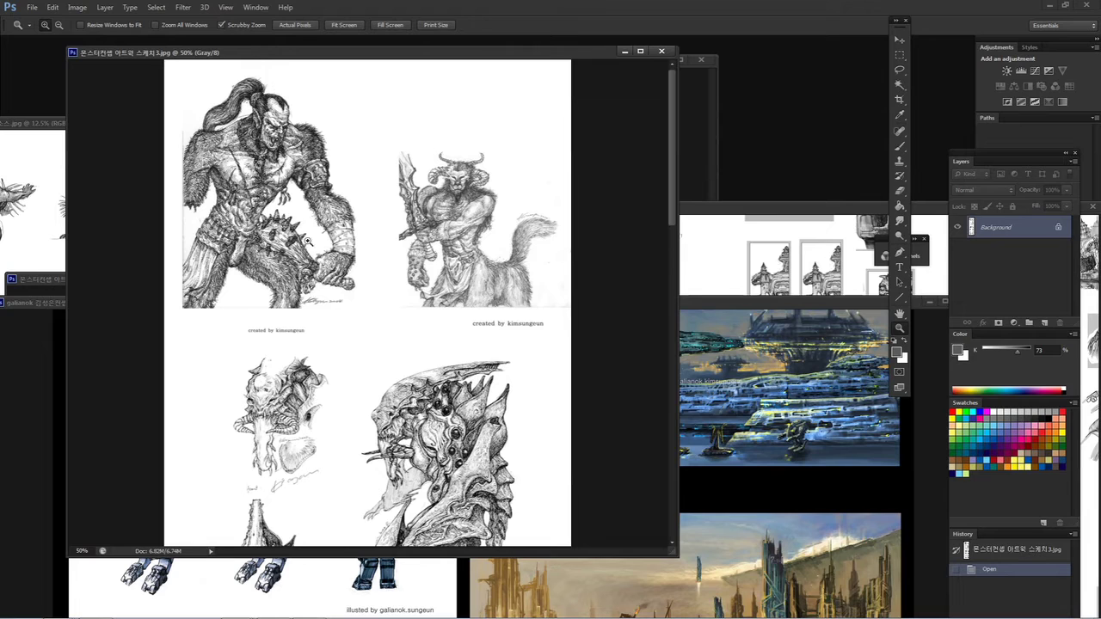
pyautogui.scroll(-6, 420, 267)
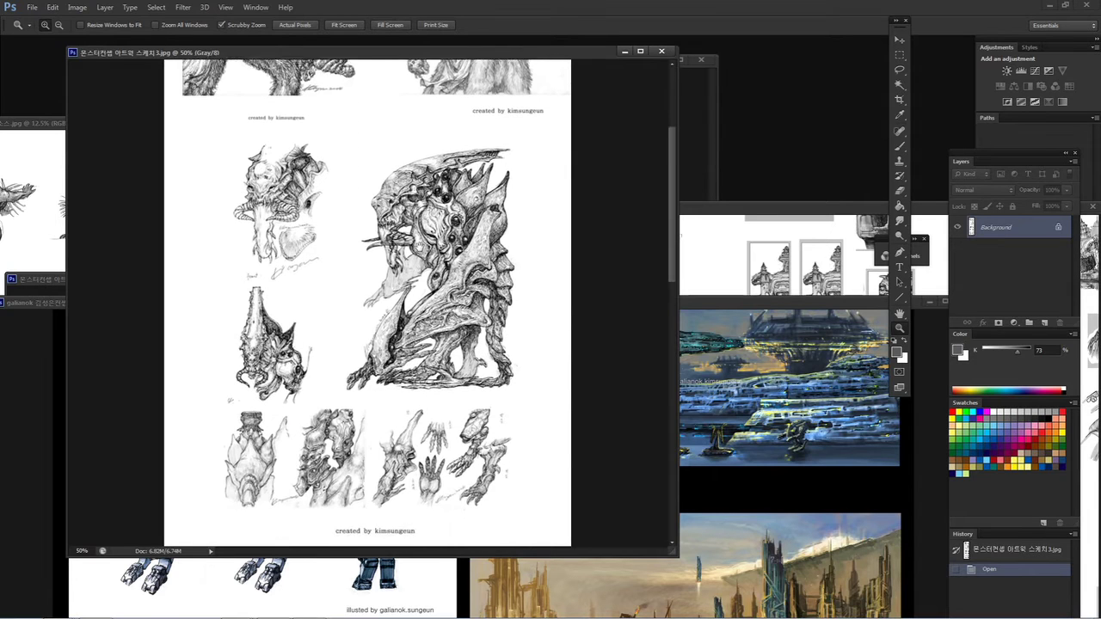
pyautogui.scroll(-2, 418, 246)
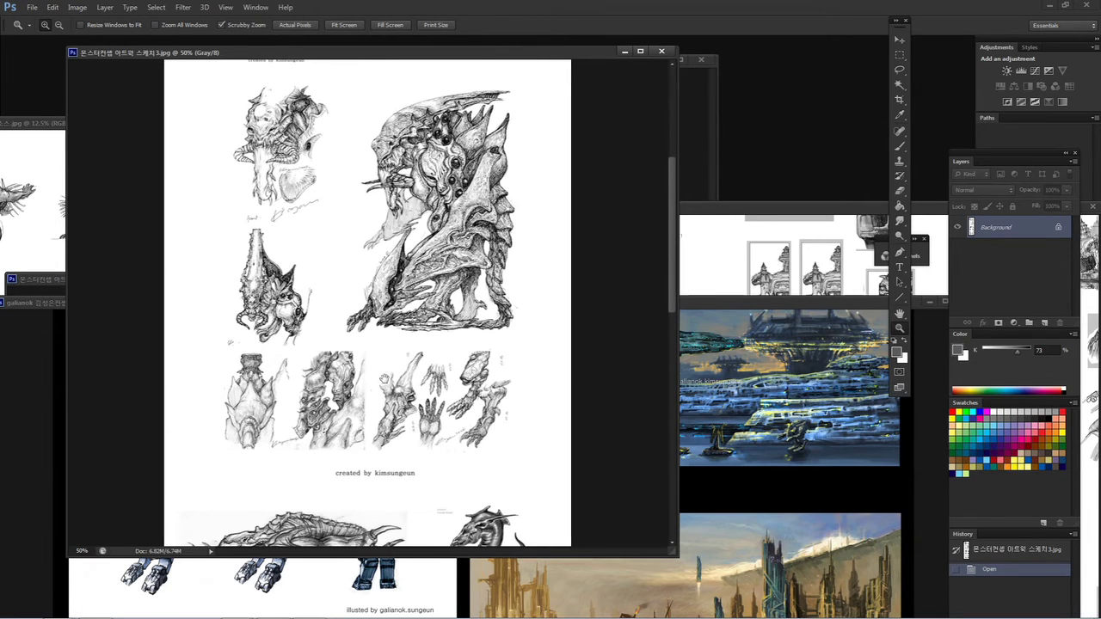
pyautogui.scroll(-8, 384, 377)
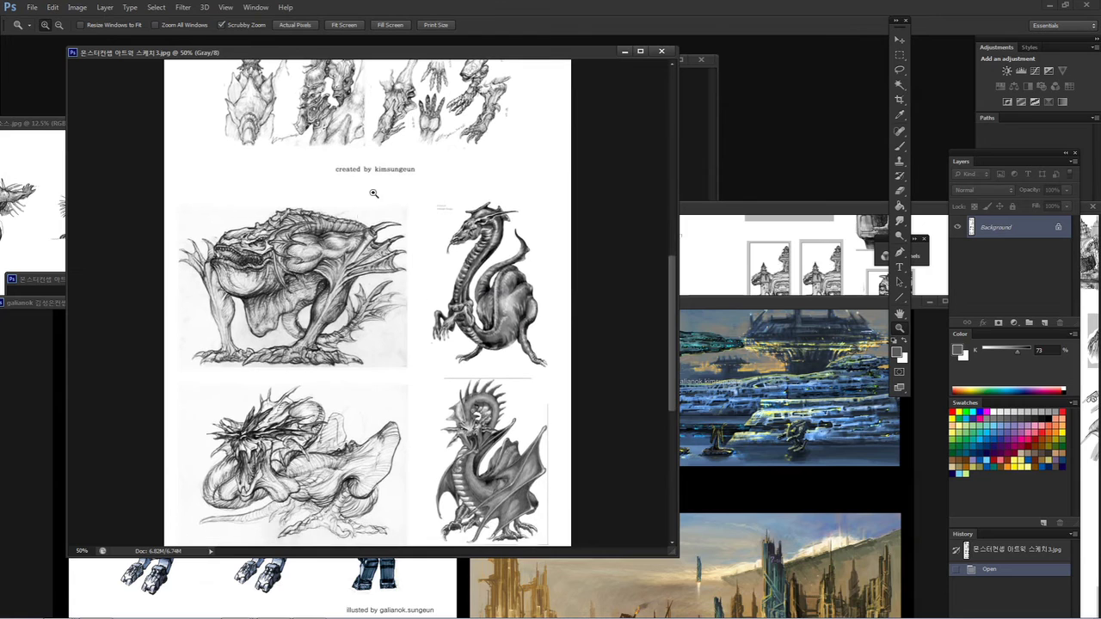
# Step: Move the monster sketch window aside, bring 환타지13.jpg forward and review its serpents, beasts and winged demons at 50%
pyautogui.moveTo(331, 56)
pyautogui.mouseDown()
pyautogui.moveTo(349, 241)
pyautogui.moveTo(381, 247)
pyautogui.mouseUp()
pyautogui.click(337, 155)
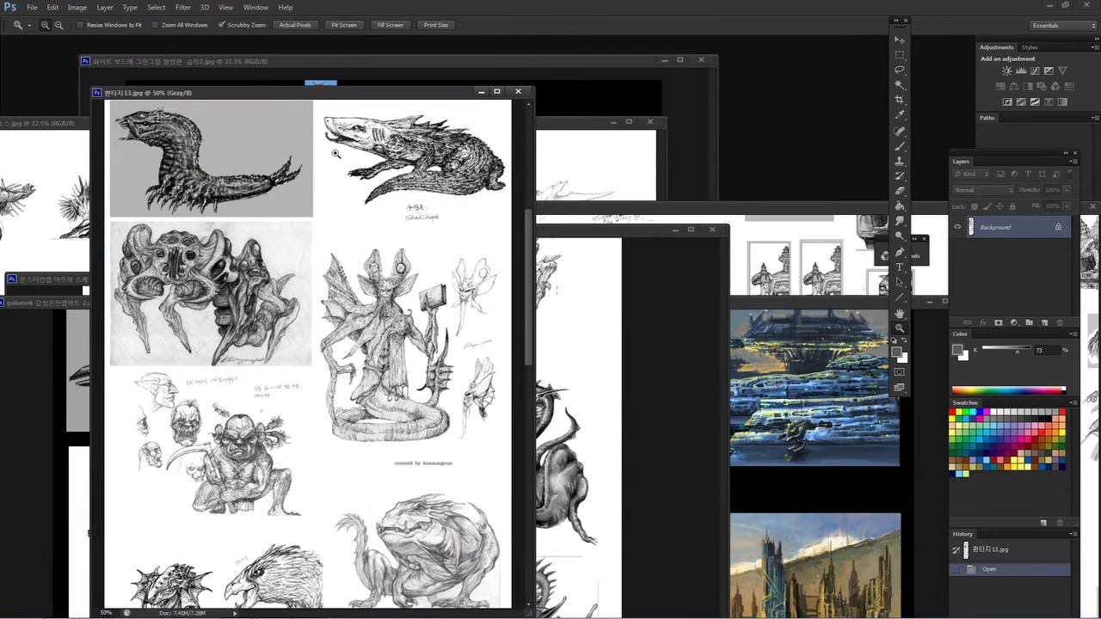
pyautogui.scroll(-9, 314, 335)
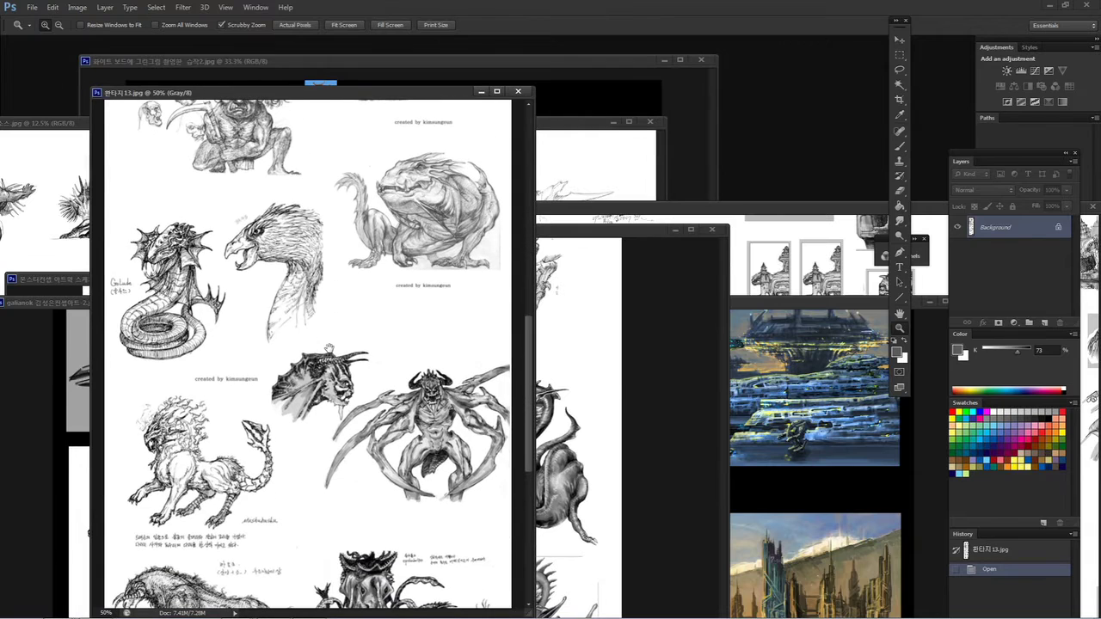
pyautogui.scroll(-6, 318, 191)
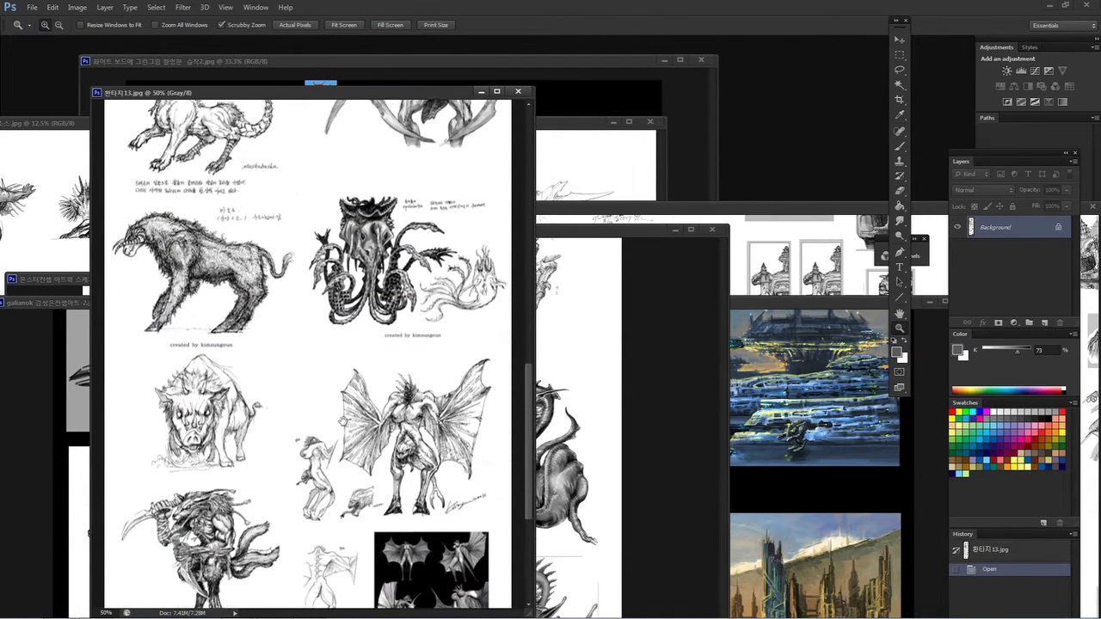
# Step: Move the fantasy sketch window aside, bring 메카닉 몬스터 소스.jpg forward and enlarge its window
pyautogui.moveTo(284, 92); pyautogui.dragTo(412, 154)
pyautogui.moveTo(183, 127); pyautogui.dragTo(303, 108)
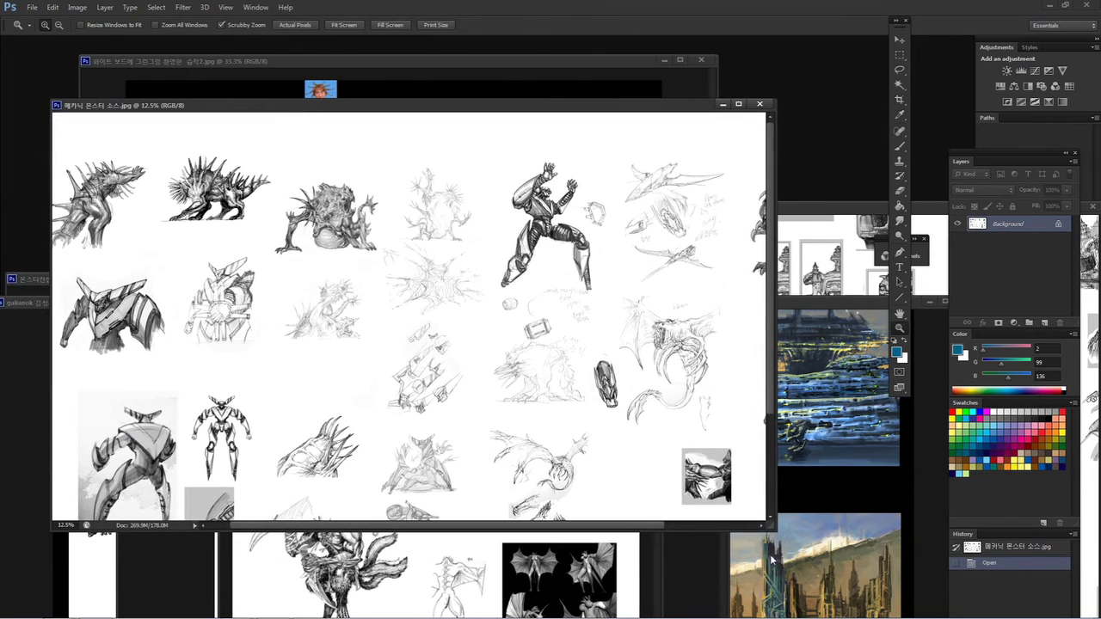
pyautogui.moveTo(770, 527); pyautogui.dragTo(892, 557)
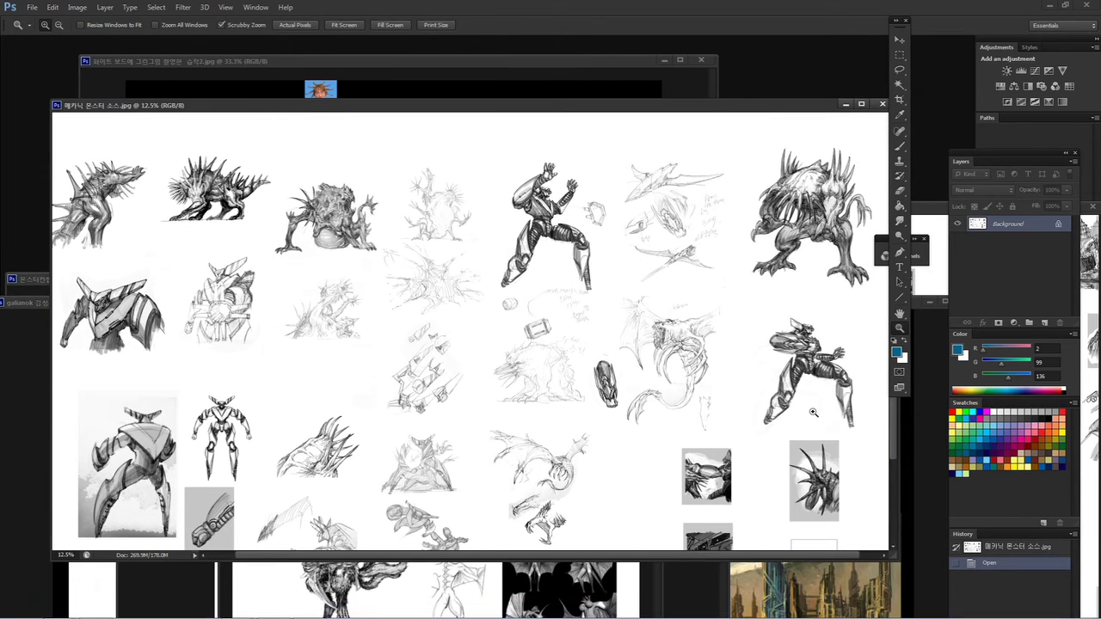
# Step: Examine the horned robot, spiked creatures and rough tree-like monster sketches on the mechanic monster sheet at 25% magnification
pyautogui.moveTo(319, 373); pyautogui.dragTo(342, 349)
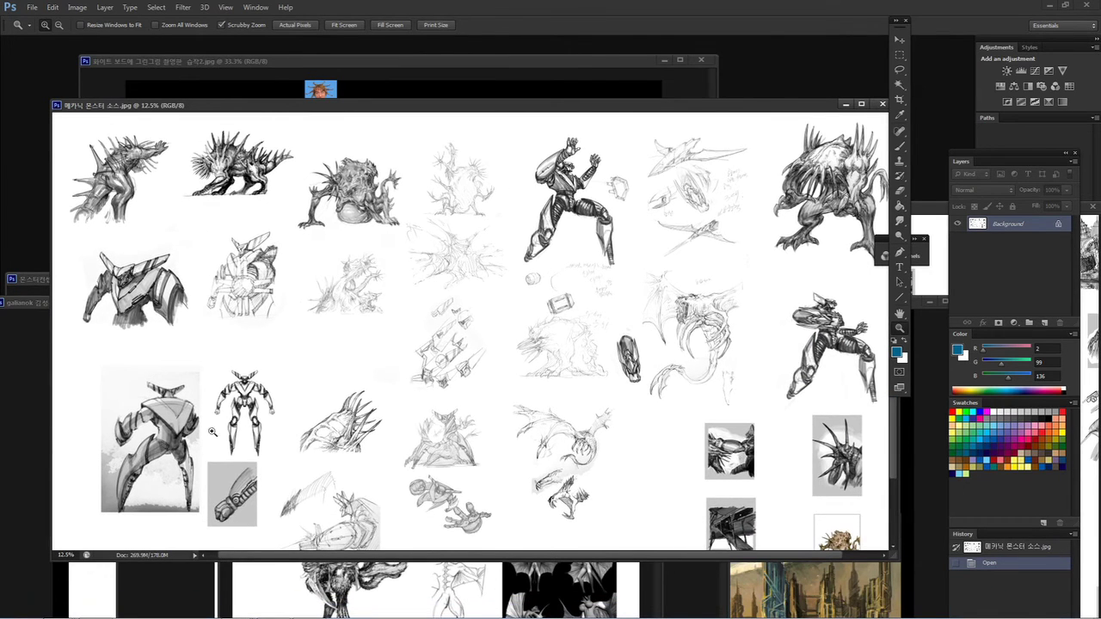
pyautogui.click(194, 437)
pyautogui.moveTo(191, 425); pyautogui.dragTo(269, 271)
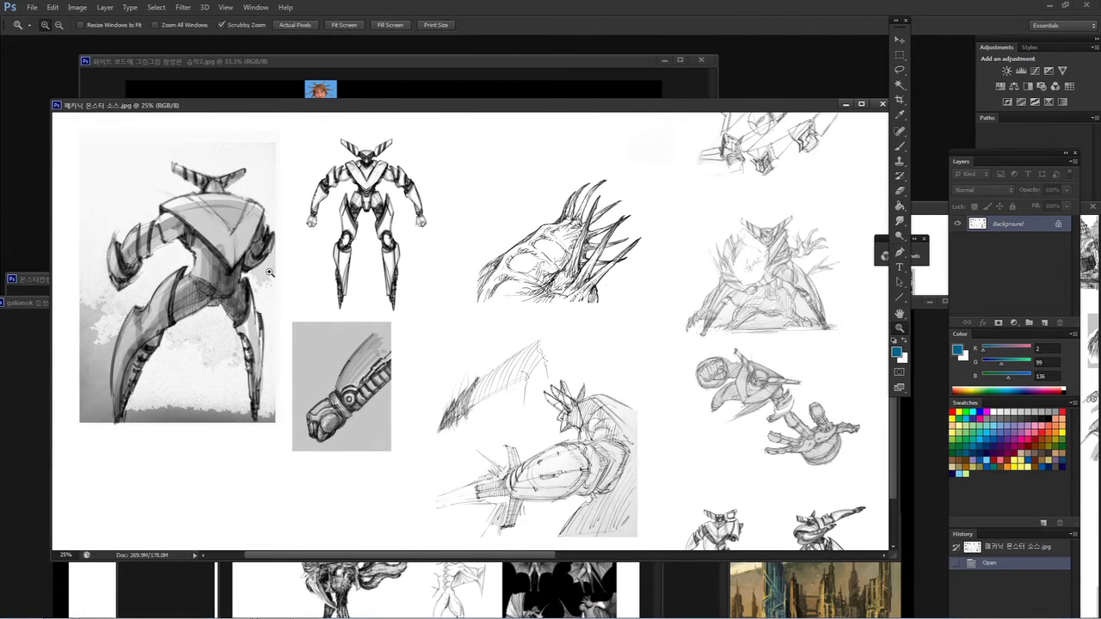
pyautogui.moveTo(324, 275)
pyautogui.mouseDown()
pyautogui.moveTo(354, 432)
pyautogui.moveTo(381, 493)
pyautogui.mouseUp()
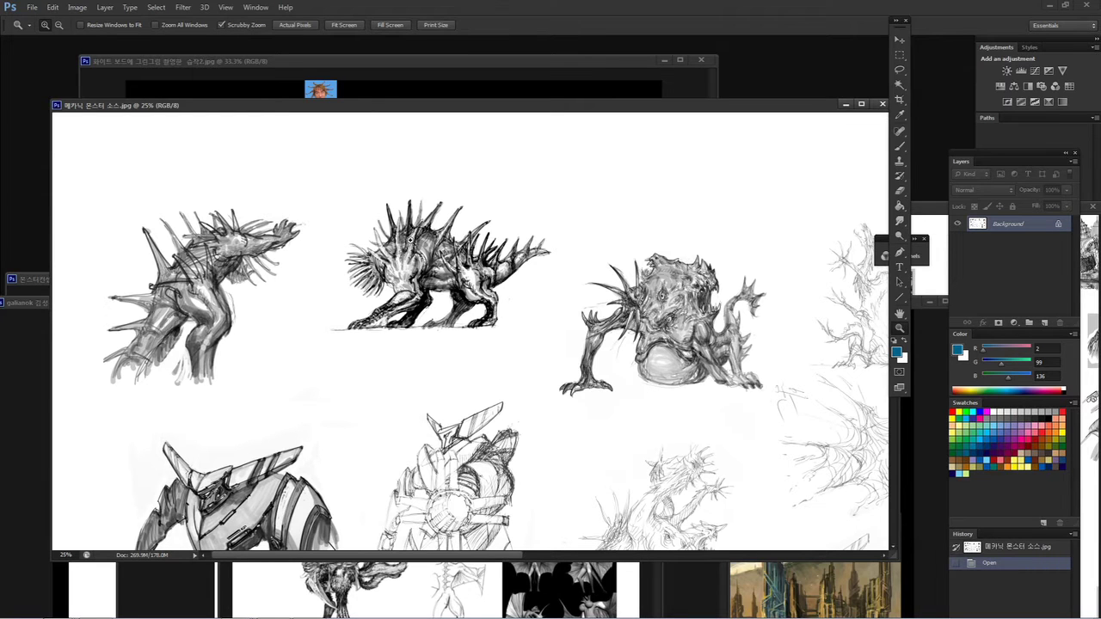
pyautogui.moveTo(671, 295); pyautogui.dragTo(375, 166)
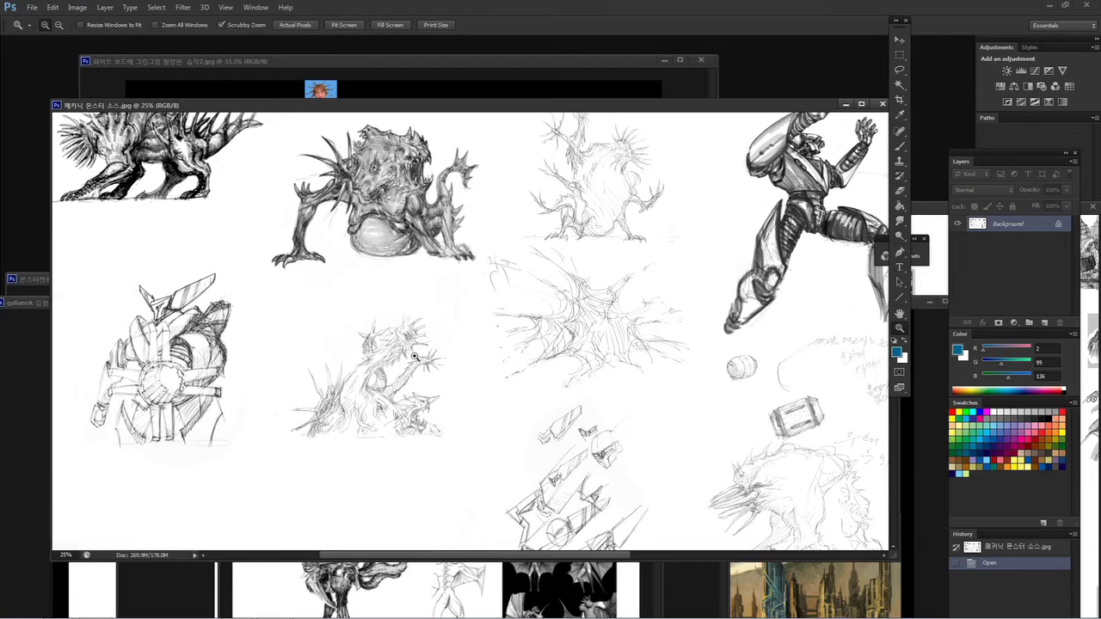
pyautogui.moveTo(417, 365); pyautogui.dragTo(304, 396)
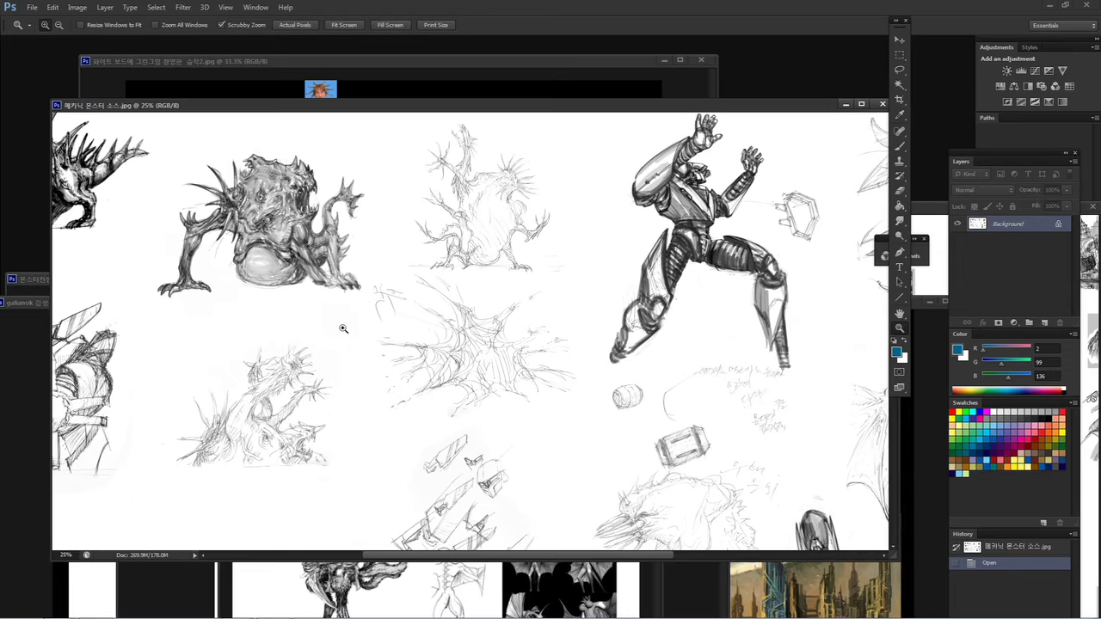
# Step: Examine the armoured robot poses, flying craft, winged monsters and large spiked beast across the mechanic monster sheet at 25%
pyautogui.moveTo(561, 317)
pyautogui.mouseDown()
pyautogui.moveTo(127, 413)
pyautogui.moveTo(155, 381)
pyautogui.mouseUp()
pyautogui.moveTo(284, 308); pyautogui.dragTo(249, 284)
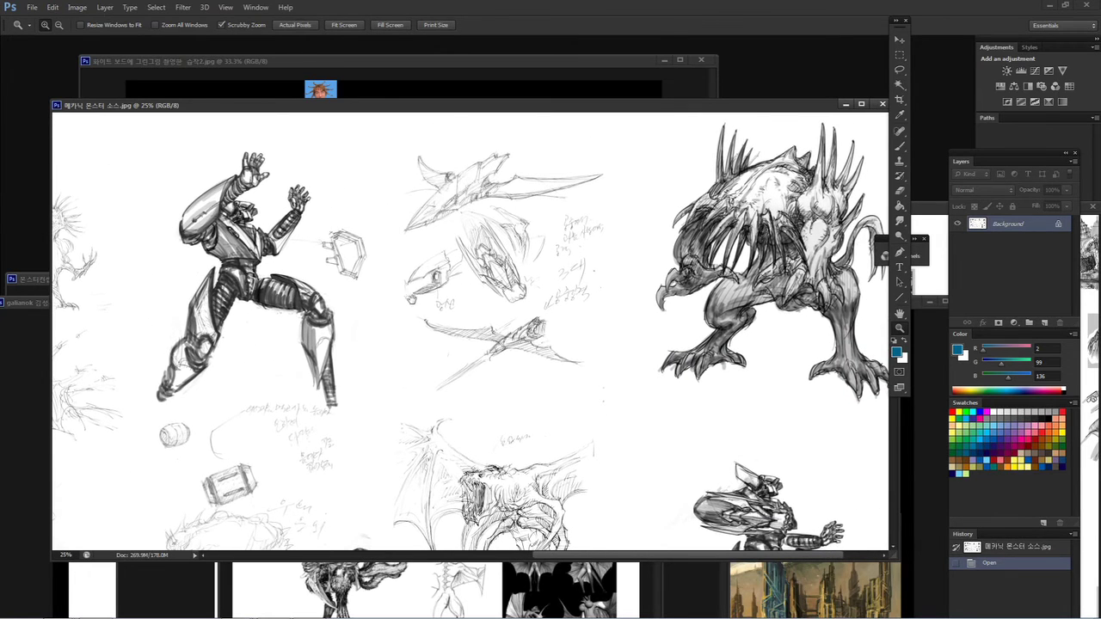
pyautogui.scroll(-5, 404, 309)
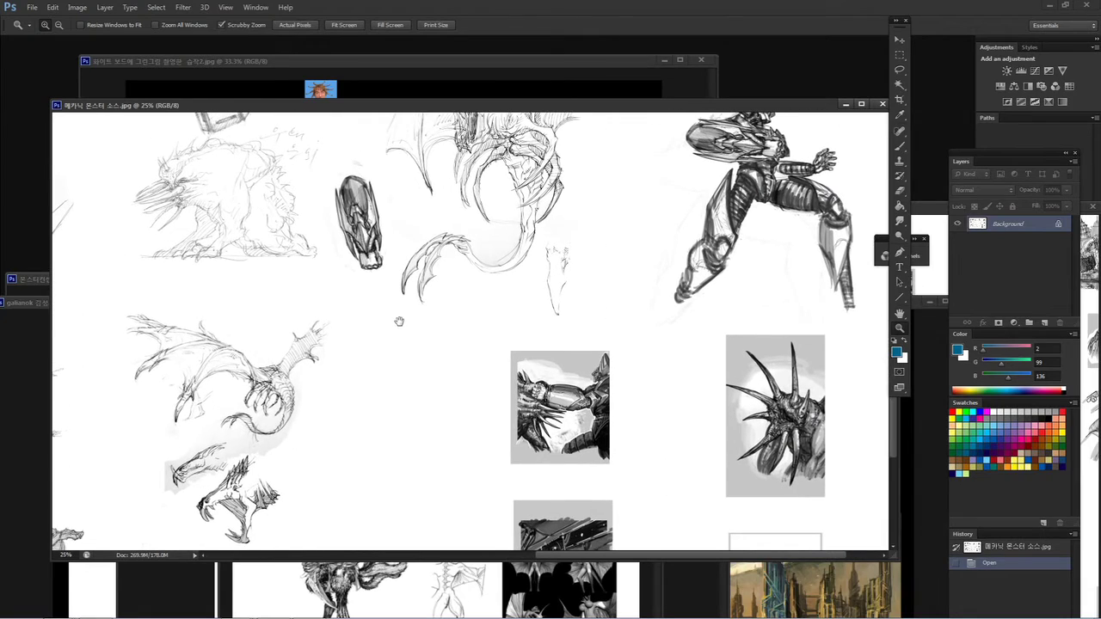
pyautogui.moveTo(449, 422); pyautogui.dragTo(460, 319)
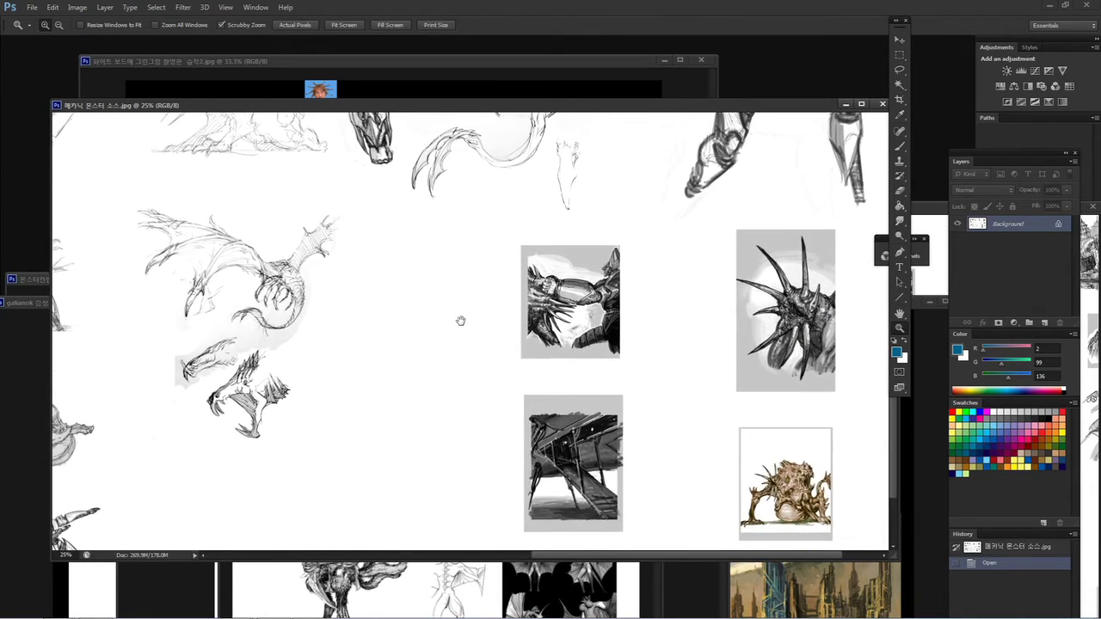
pyautogui.scroll(-5, 460, 319)
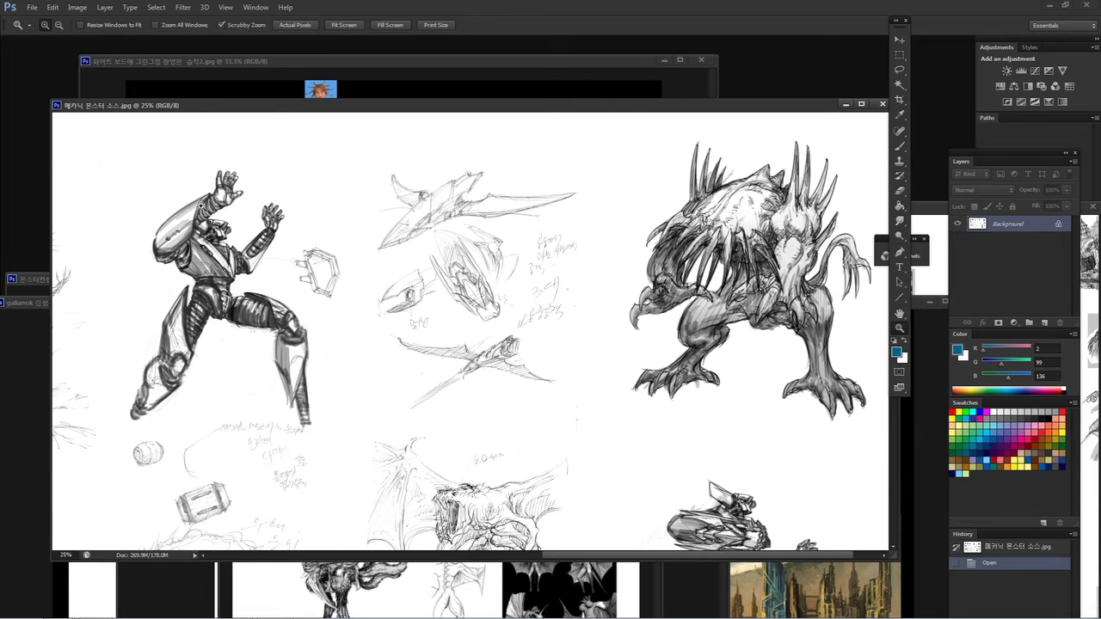
pyautogui.moveTo(279, 262); pyautogui.dragTo(271, 178)
pyautogui.moveTo(336, 301)
pyautogui.mouseDown()
pyautogui.moveTo(338, 395)
pyautogui.moveTo(290, 173)
pyautogui.mouseUp()
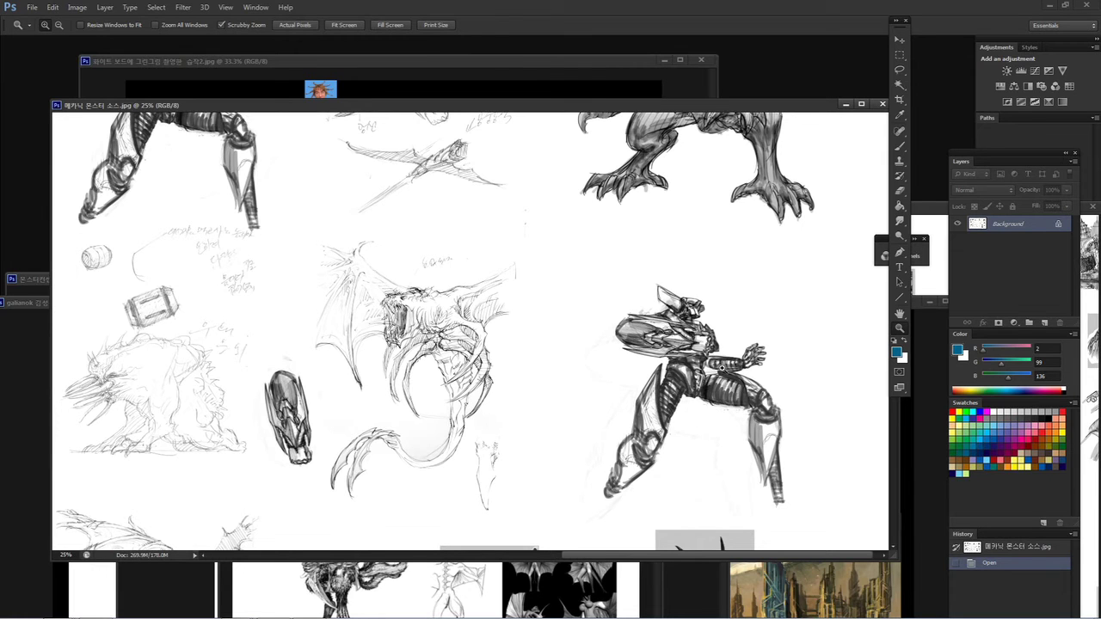
pyautogui.moveTo(575, 322); pyautogui.dragTo(614, 462)
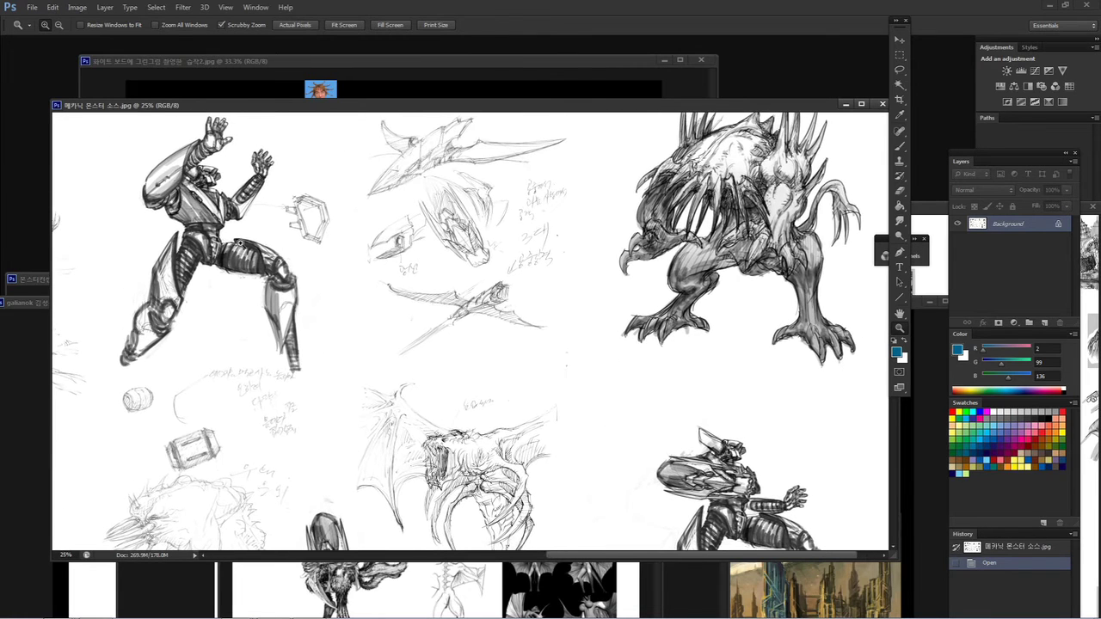
# Step: Compare the bird-like spiked beast with the crouching robot, tusked winged creature and flying craft on the mechanic monster sheet at 25%
pyautogui.moveTo(345, 281); pyautogui.dragTo(320, 125)
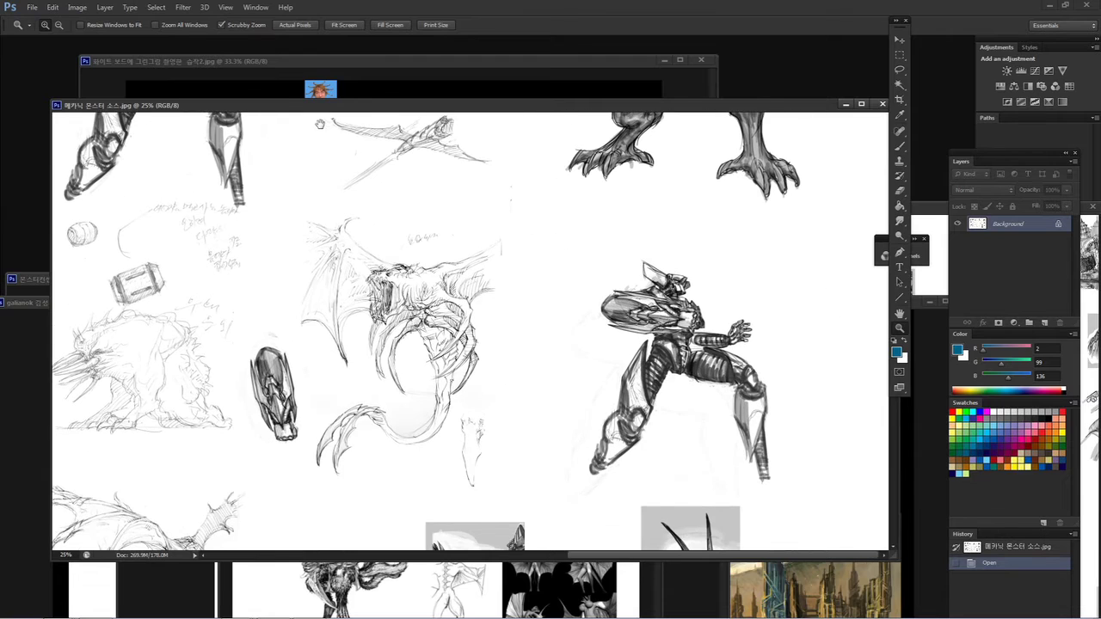
pyautogui.moveTo(526, 321); pyautogui.dragTo(530, 401)
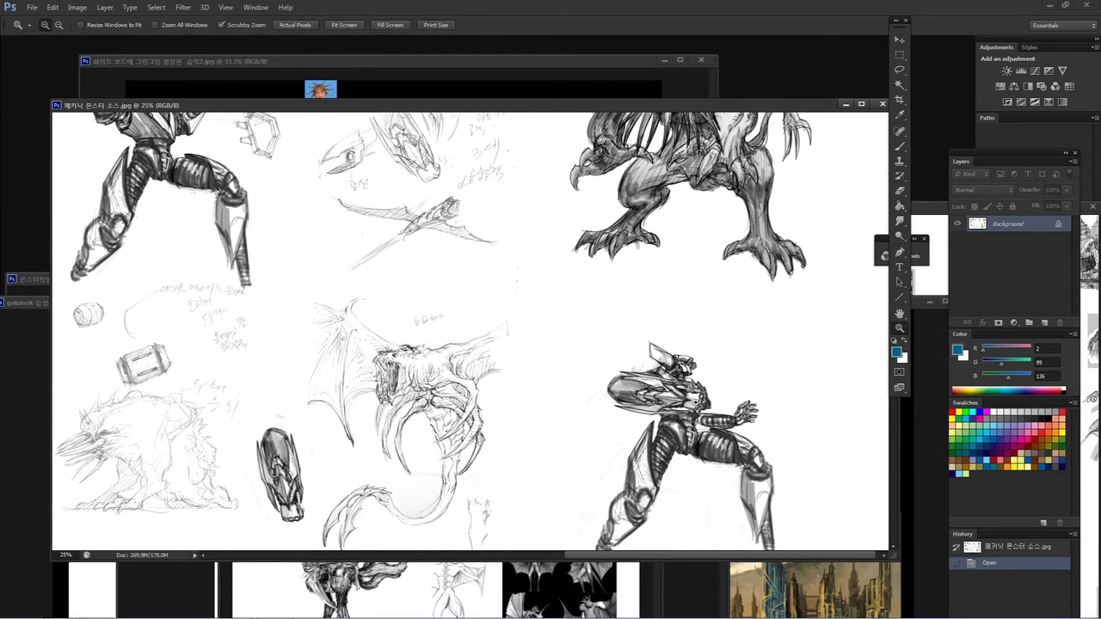
pyautogui.moveTo(523, 375); pyautogui.dragTo(543, 515)
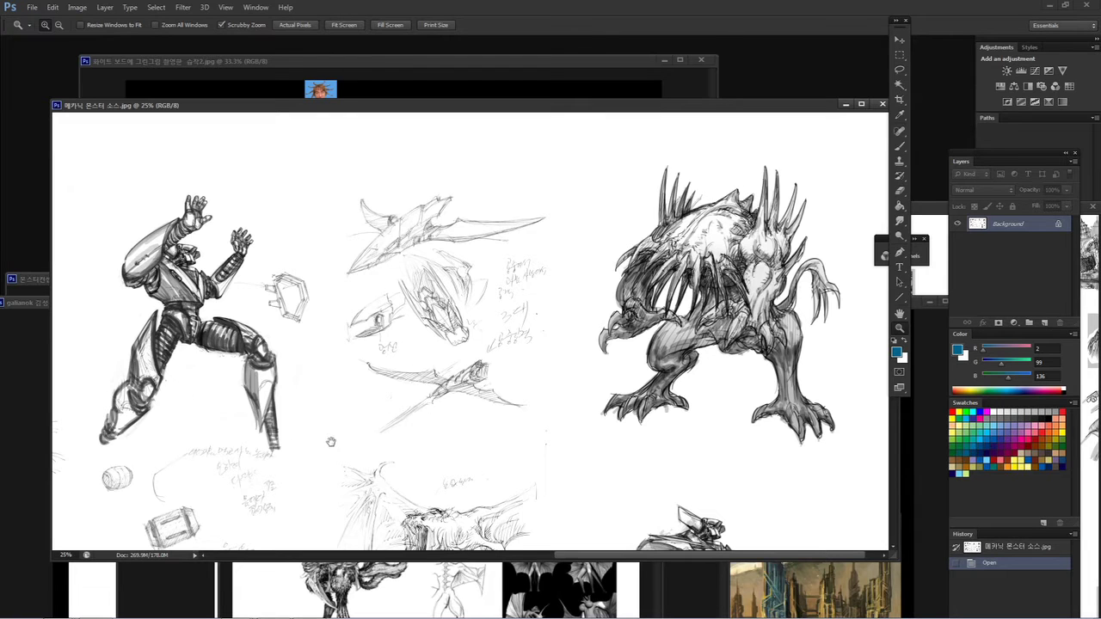
pyautogui.moveTo(330, 442); pyautogui.dragTo(291, 262)
pyautogui.moveTo(436, 331)
pyautogui.mouseDown()
pyautogui.moveTo(434, 476)
pyautogui.moveTo(371, 474)
pyautogui.mouseUp()
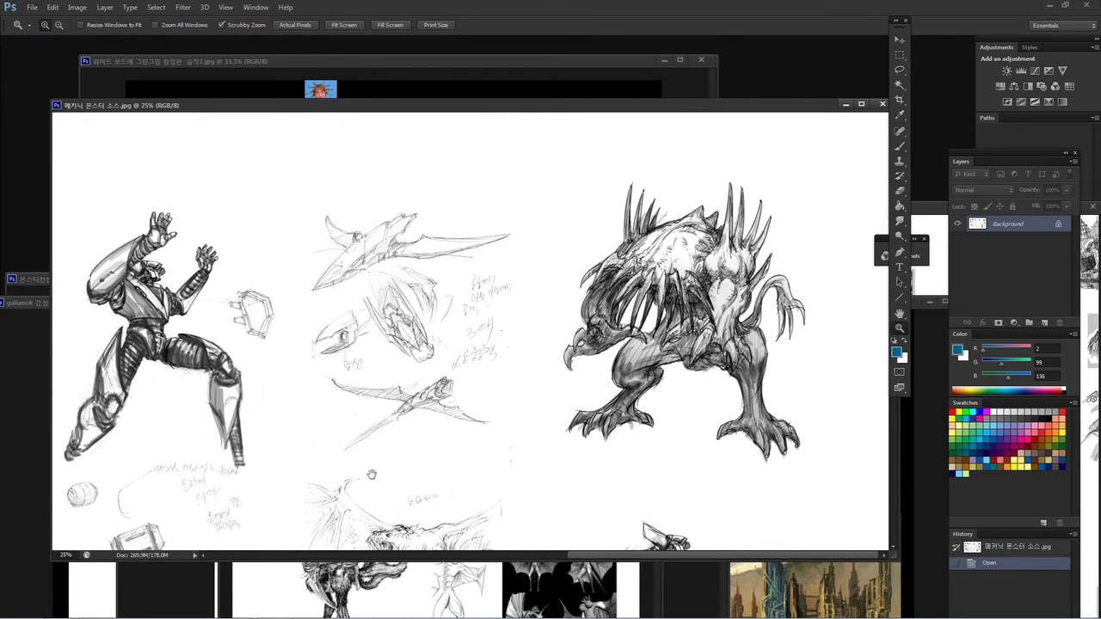
pyautogui.moveTo(289, 361); pyautogui.dragTo(292, 232)
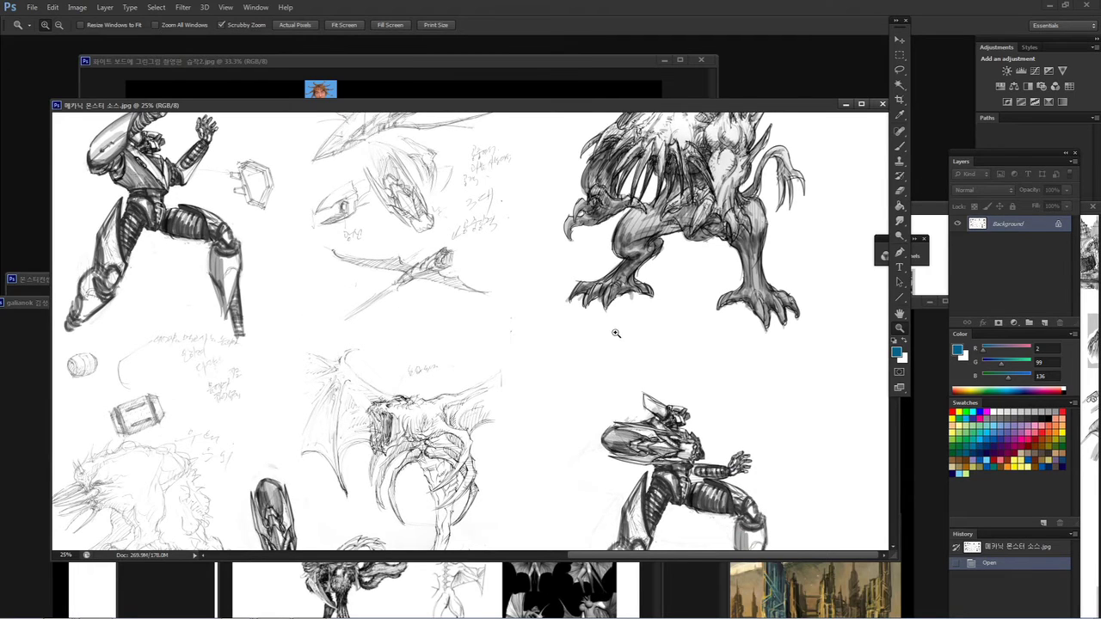
pyautogui.moveTo(592, 295); pyautogui.dragTo(574, 393)
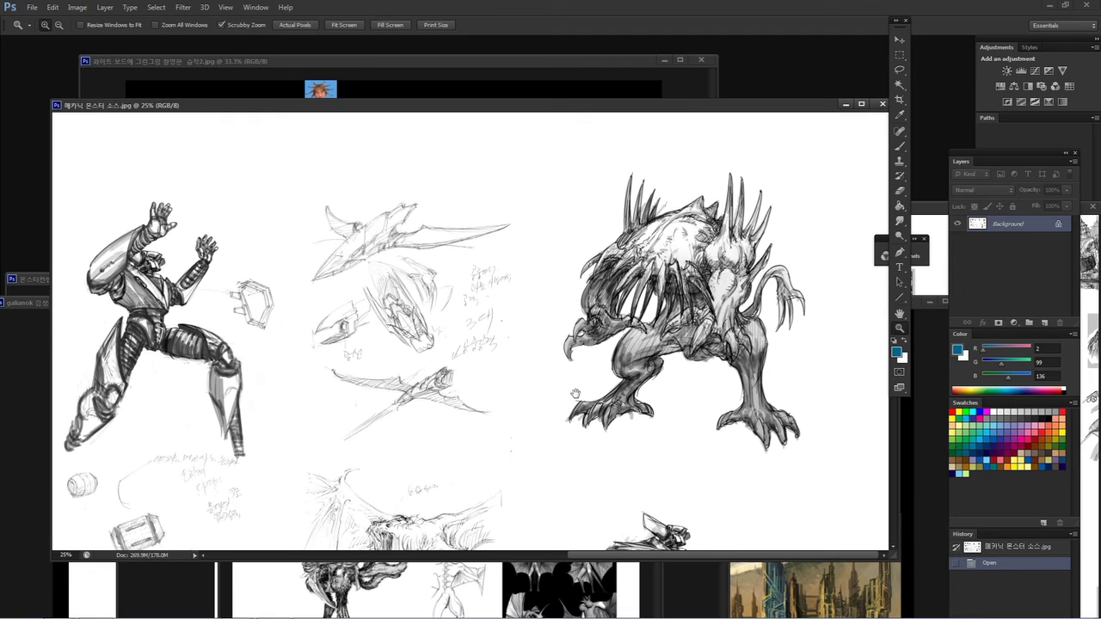
# Step: Magnify the mechanic monster sheet to 33.3% and inspect the armoured robot, flying craft and bird-like spiked beast
pyautogui.click(197, 297)
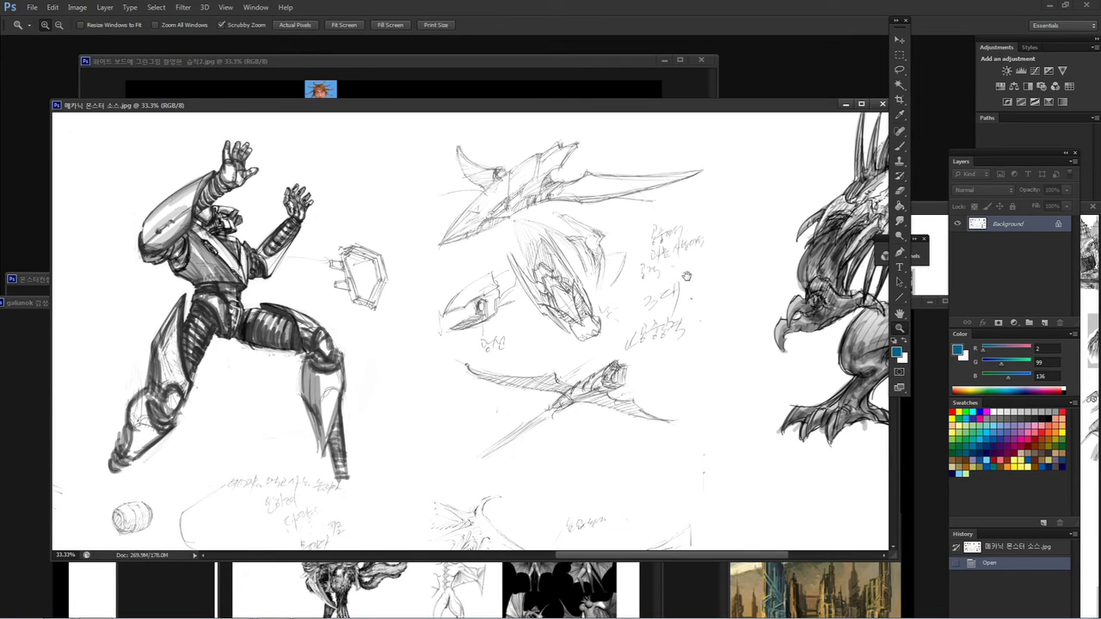
pyautogui.moveTo(687, 275); pyautogui.dragTo(417, 288)
pyautogui.moveTo(677, 292); pyautogui.dragTo(630, 267)
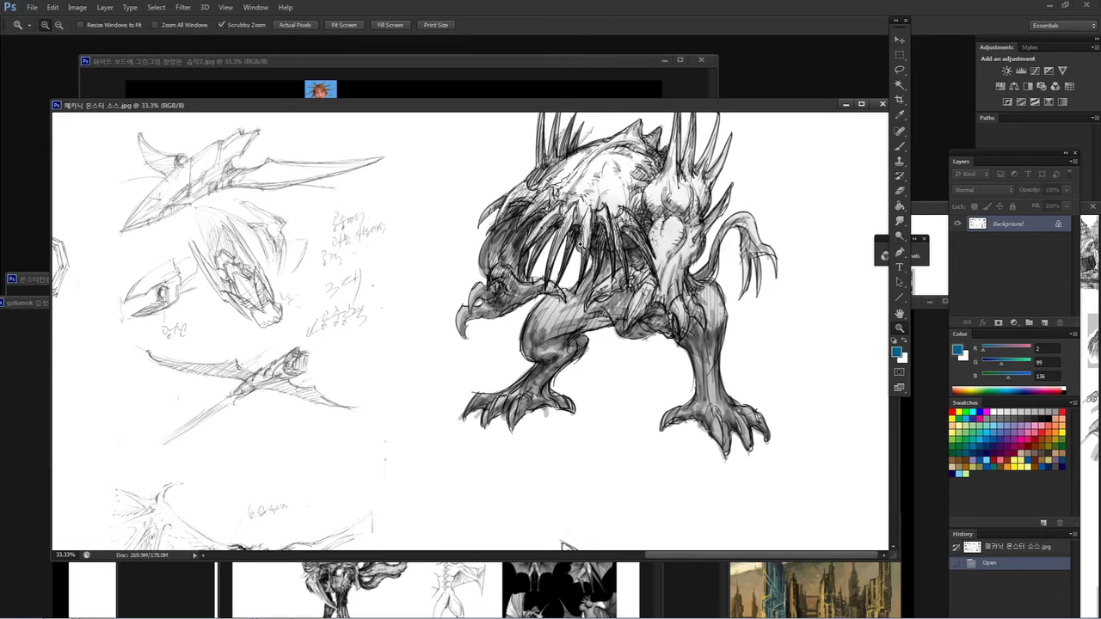
pyautogui.scroll(2, 629, 273)
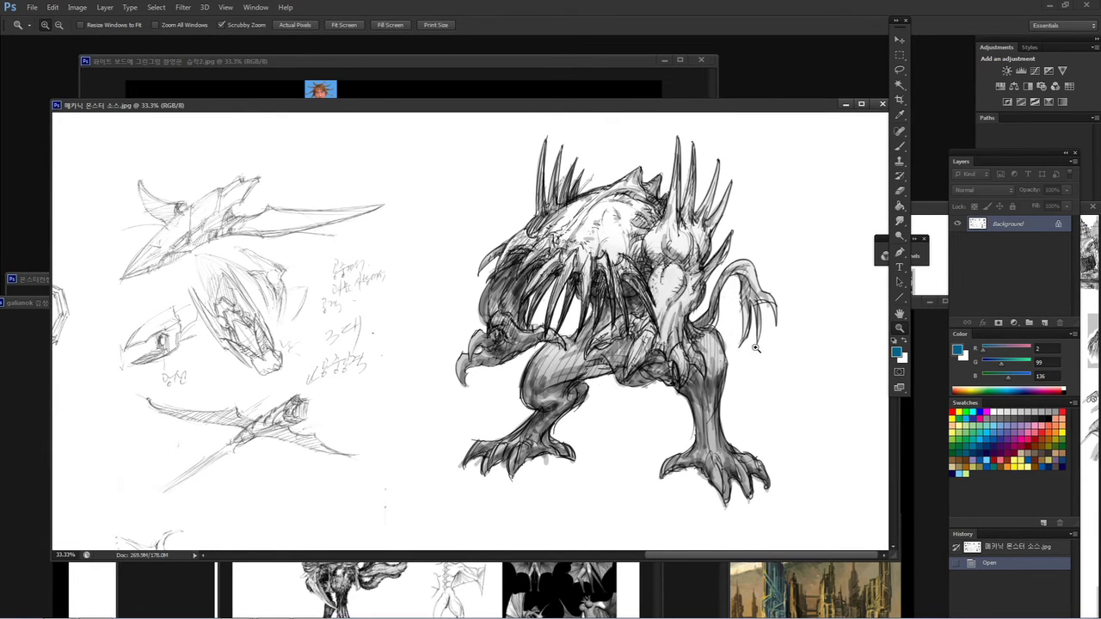
# Step: Examine the mechanic monster sheet at 33.3% from the spiked beast across to the horned crouching figure and clawed hand sketches
pyautogui.moveTo(678, 402); pyautogui.dragTo(639, 239)
pyautogui.moveTo(639, 482); pyautogui.dragTo(640, 258)
pyautogui.moveTo(602, 533)
pyautogui.mouseDown()
pyautogui.moveTo(533, 349)
pyautogui.moveTo(361, 246)
pyautogui.mouseUp()
pyautogui.moveTo(482, 362); pyautogui.dragTo(376, 288)
pyautogui.moveTo(477, 396)
pyautogui.mouseDown()
pyautogui.moveTo(452, 336)
pyautogui.moveTo(614, 334)
pyautogui.mouseUp()
pyautogui.moveTo(284, 344); pyautogui.dragTo(521, 350)
pyautogui.moveTo(387, 328); pyautogui.dragTo(713, 318)
pyautogui.moveTo(550, 351)
pyautogui.mouseDown()
pyautogui.moveTo(614, 312)
pyautogui.moveTo(599, 293)
pyautogui.moveTo(581, 455)
pyautogui.mouseUp()
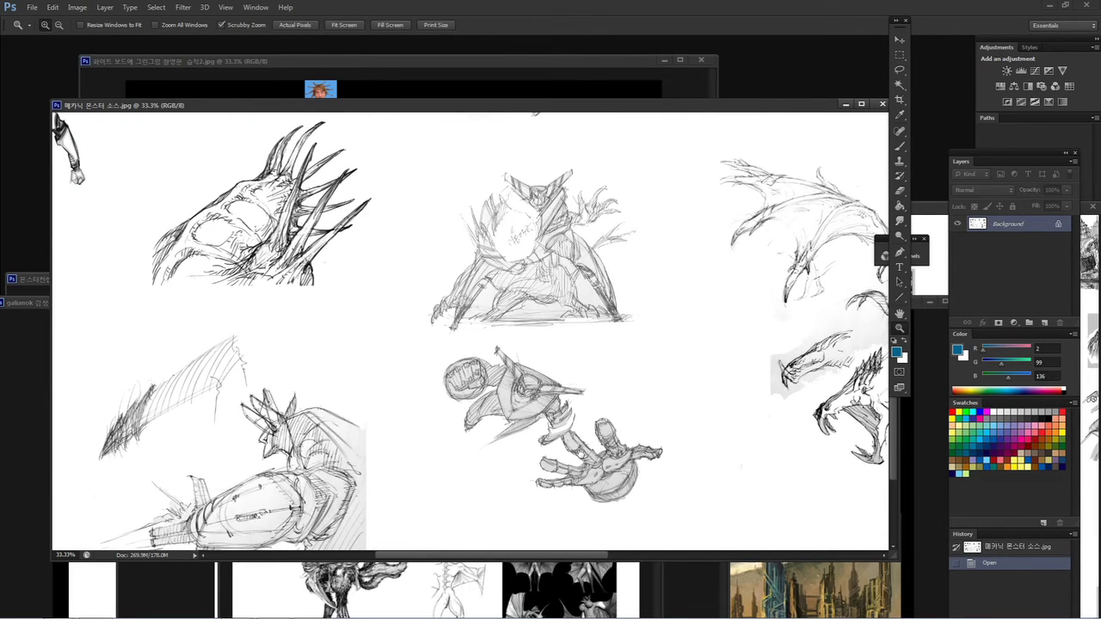
# Step: Examine the small robot poses, horned robot torsos and spiked quadruped on the mechanic monster sheet at 33.3%
pyautogui.moveTo(435, 340); pyautogui.dragTo(467, 191)
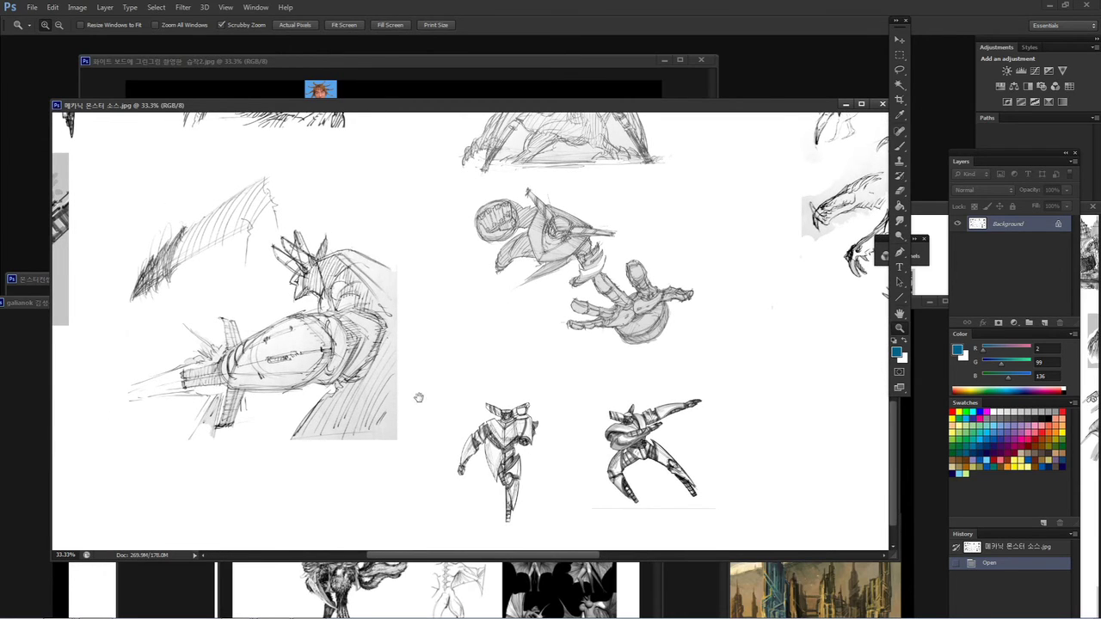
pyautogui.moveTo(418, 398); pyautogui.dragTo(667, 424)
pyautogui.moveTo(413, 258); pyautogui.dragTo(585, 430)
pyautogui.moveTo(452, 273)
pyautogui.mouseDown()
pyautogui.moveTo(563, 462)
pyautogui.moveTo(542, 462)
pyautogui.mouseUp()
pyautogui.moveTo(656, 114); pyautogui.dragTo(642, 385)
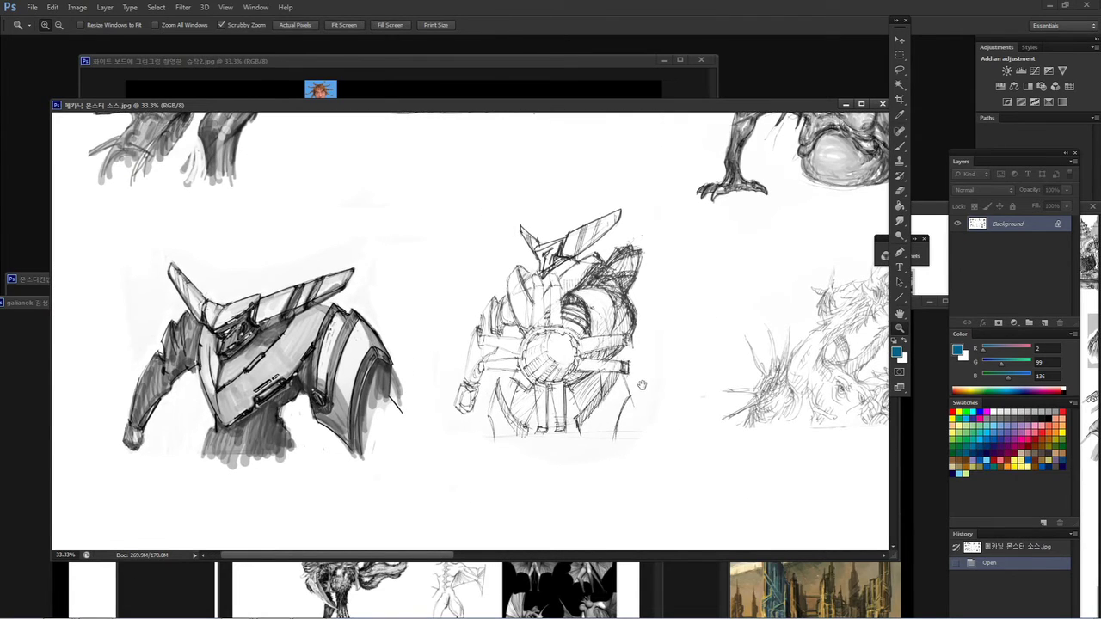
pyautogui.moveTo(654, 319); pyautogui.dragTo(609, 337)
pyautogui.moveTo(614, 276); pyautogui.dragTo(565, 432)
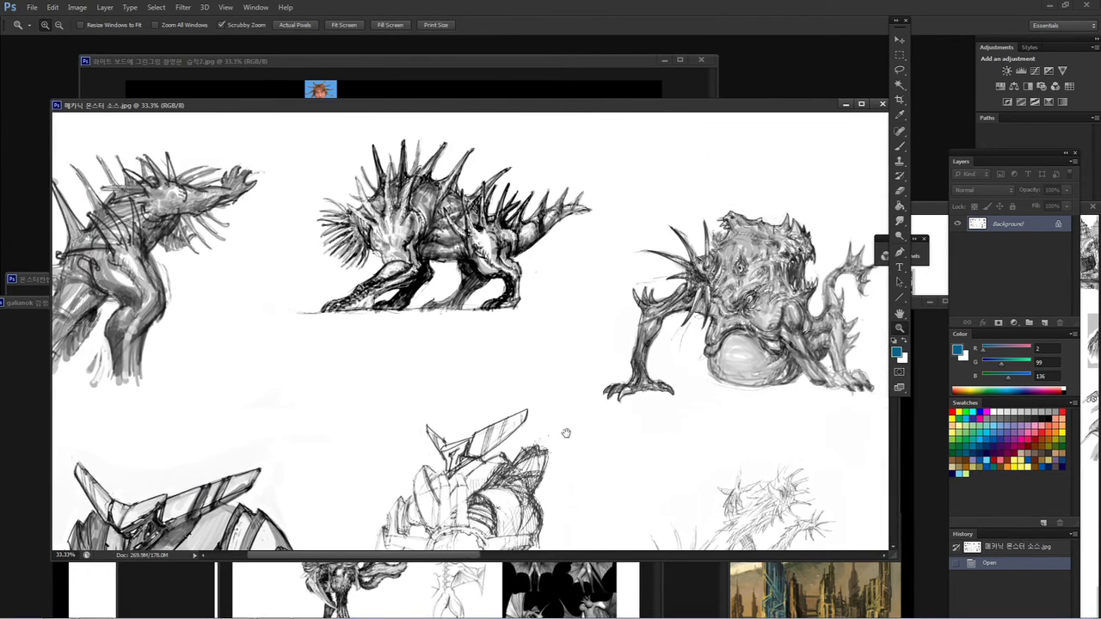
# Step: Move the mechanic monster, fantasy, third monster sketch and PSB source windows aside and bring 몬스터컨셉 아트와 스케치1.jpg forward
pyautogui.moveTo(245, 108); pyautogui.dragTo(705, 114)
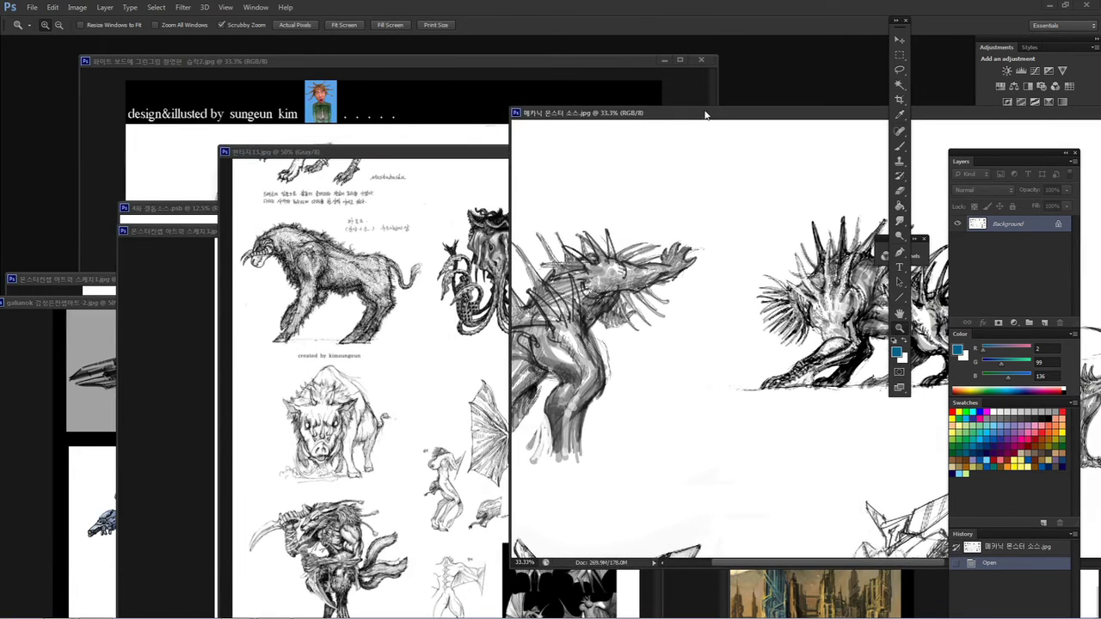
pyautogui.moveTo(348, 154); pyautogui.dragTo(731, 106)
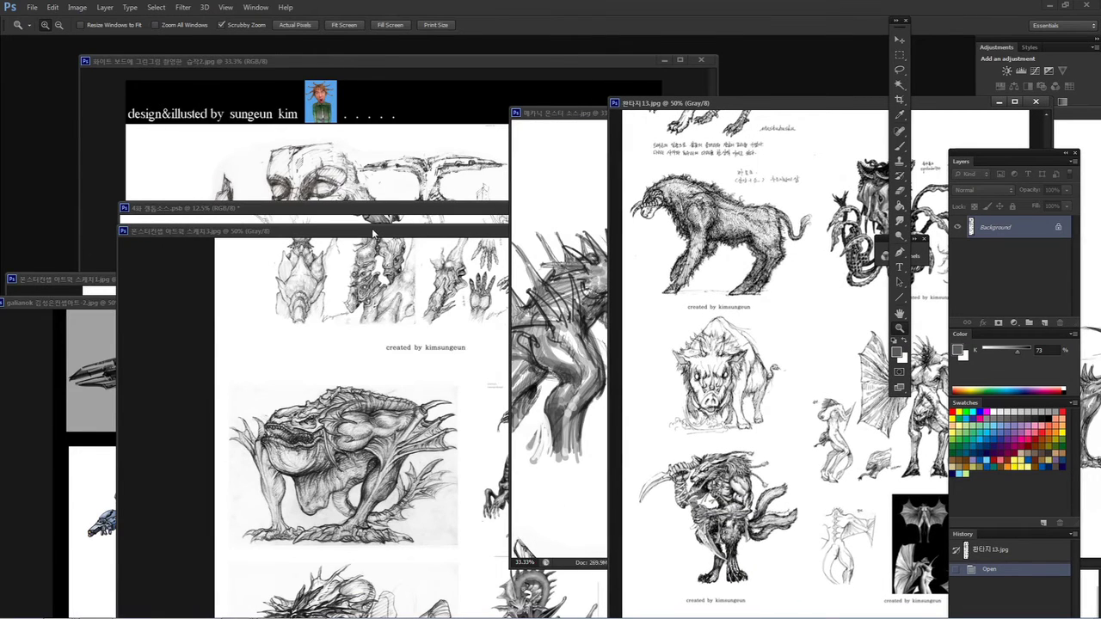
pyautogui.moveTo(388, 235); pyautogui.dragTo(756, 145)
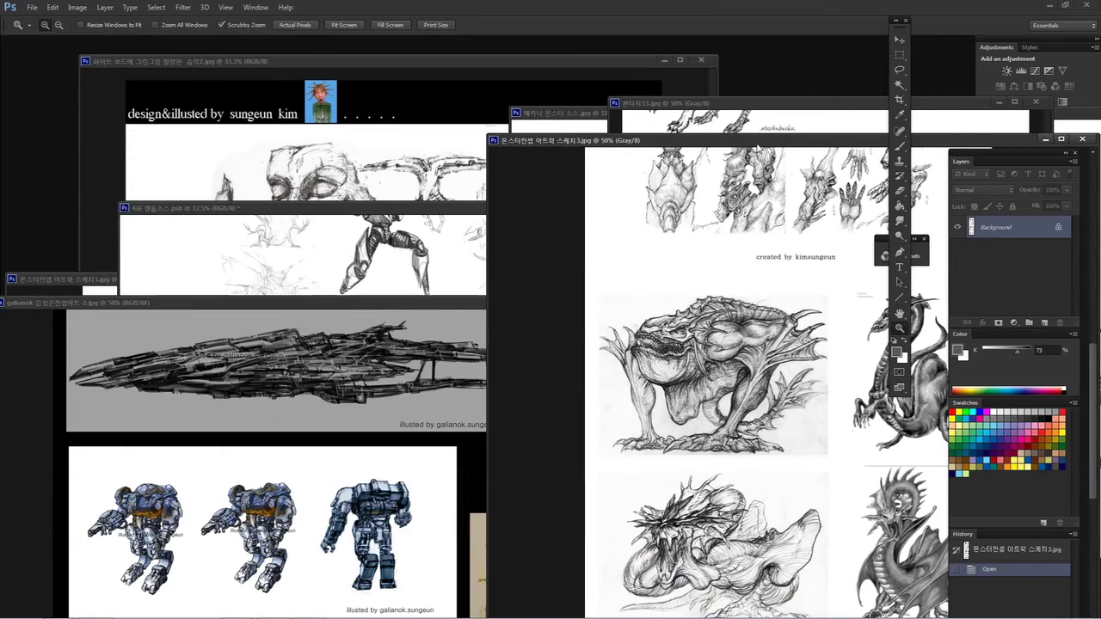
pyautogui.moveTo(352, 210); pyautogui.dragTo(542, 139)
pyautogui.moveTo(288, 284); pyautogui.dragTo(344, 100)
# Step: Review the creature head studies in 몬스터컨셉 아트와 스케치1.jpg at 33.3% and widen its window
pyautogui.scroll(15, 377, 232)
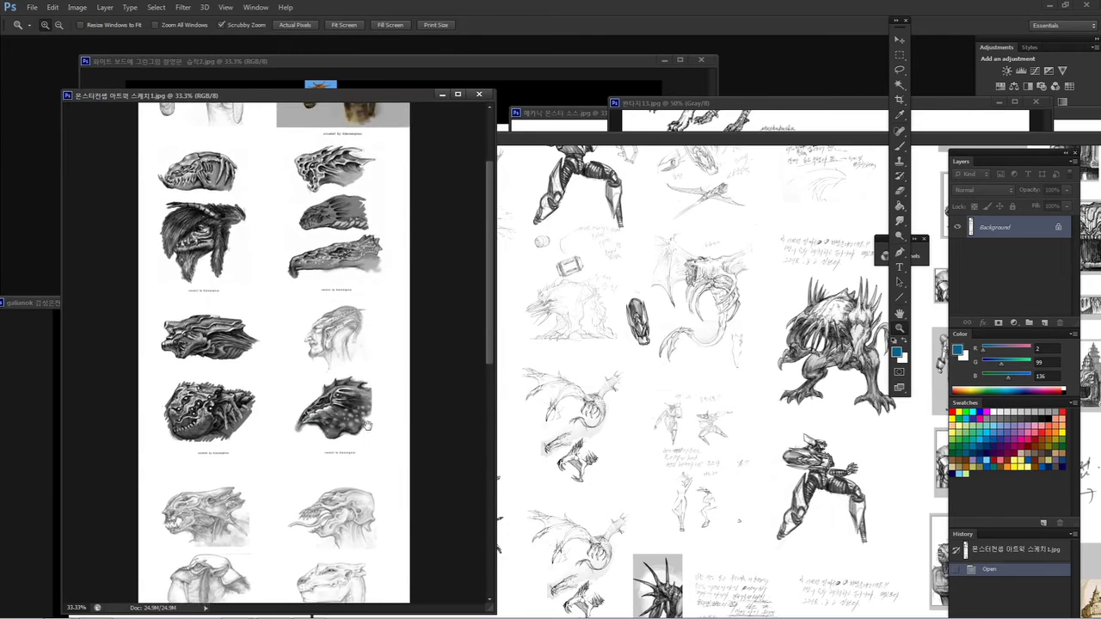
pyautogui.scroll(-3, 370, 362)
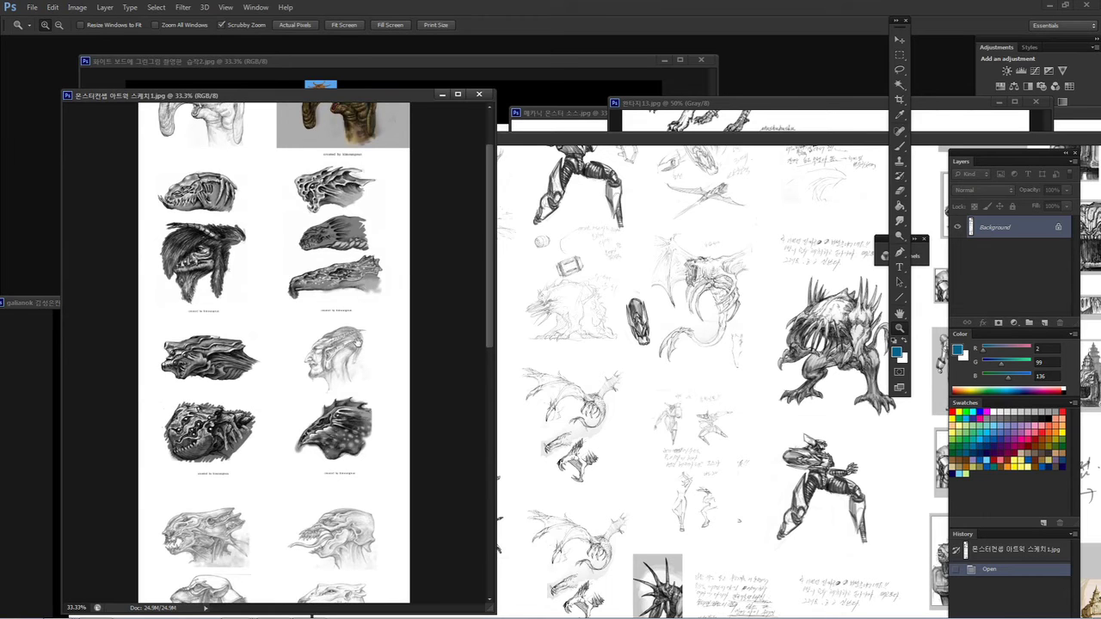
pyautogui.scroll(-7, 335, 462)
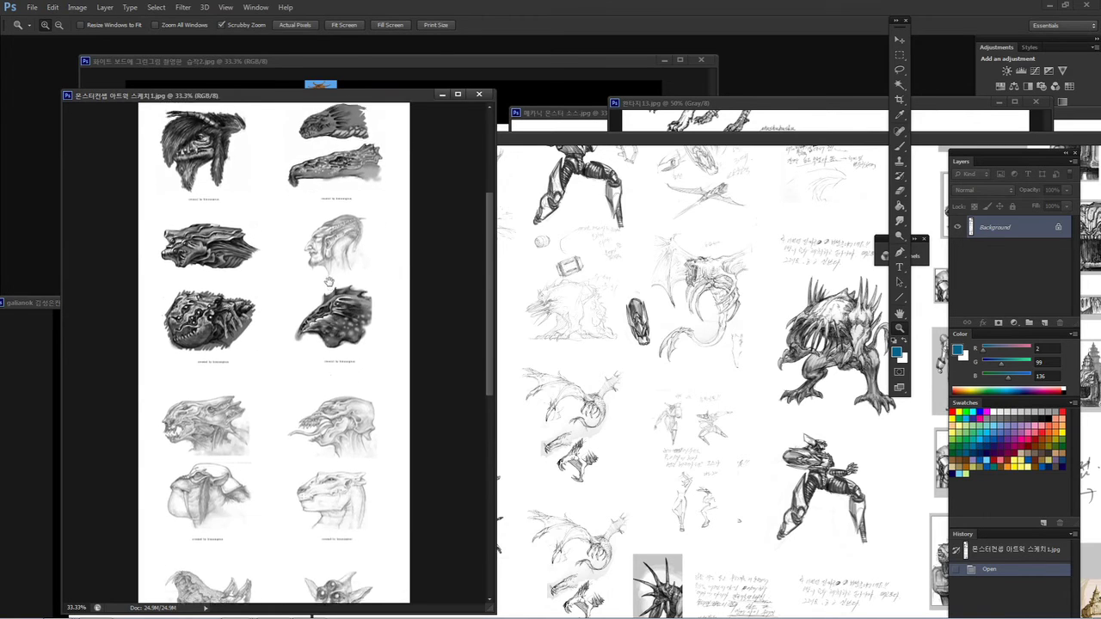
pyautogui.scroll(-15, 335, 463)
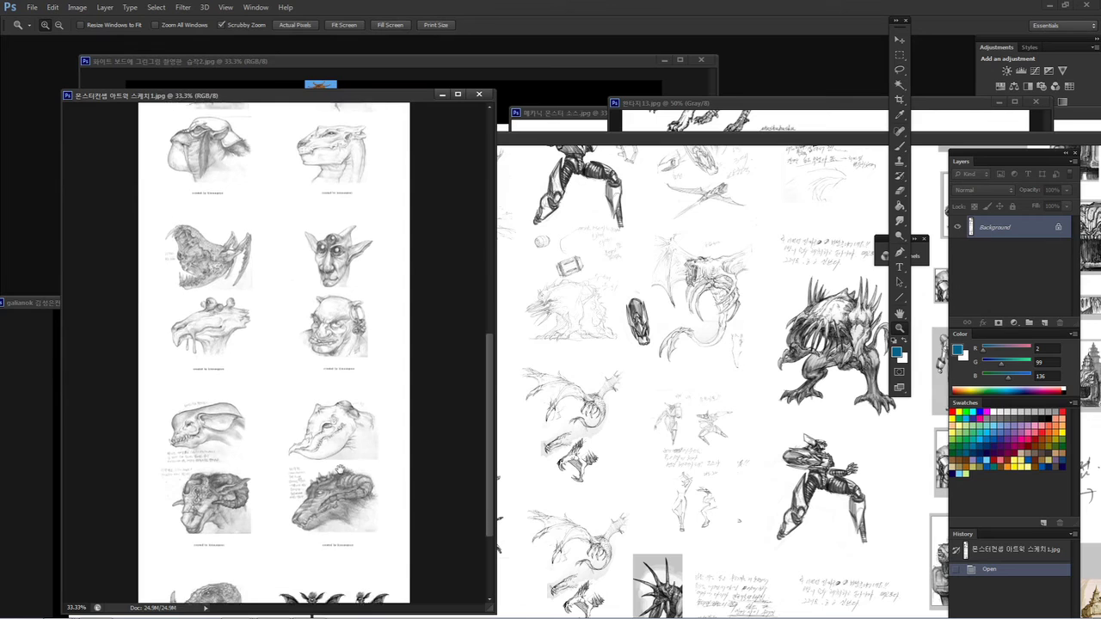
pyautogui.scroll(20, 346, 340)
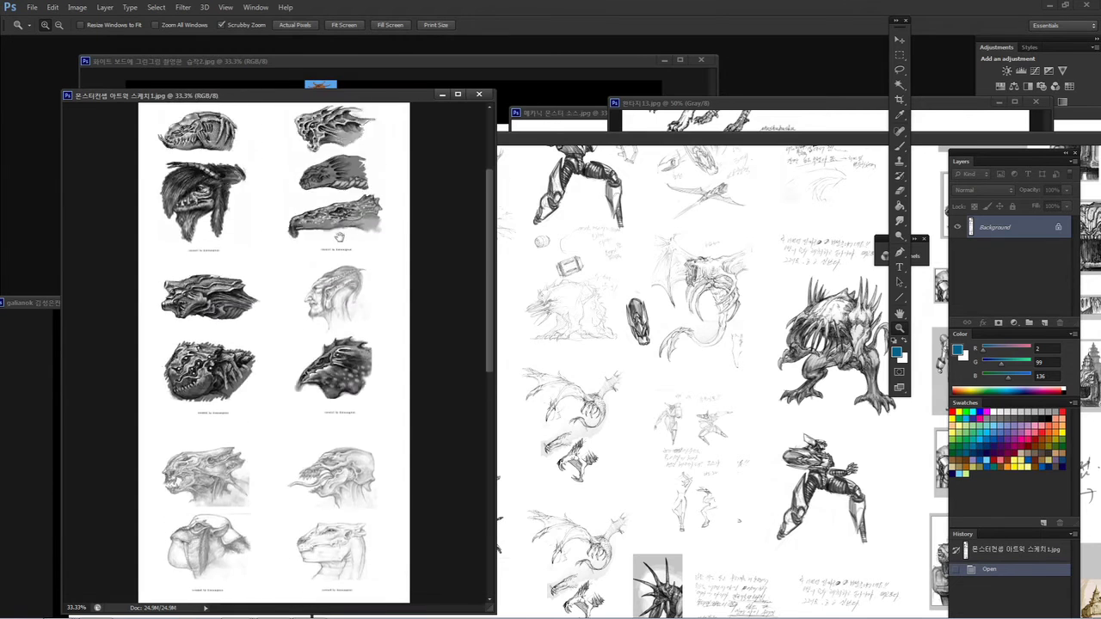
pyautogui.scroll(-4, 340, 404)
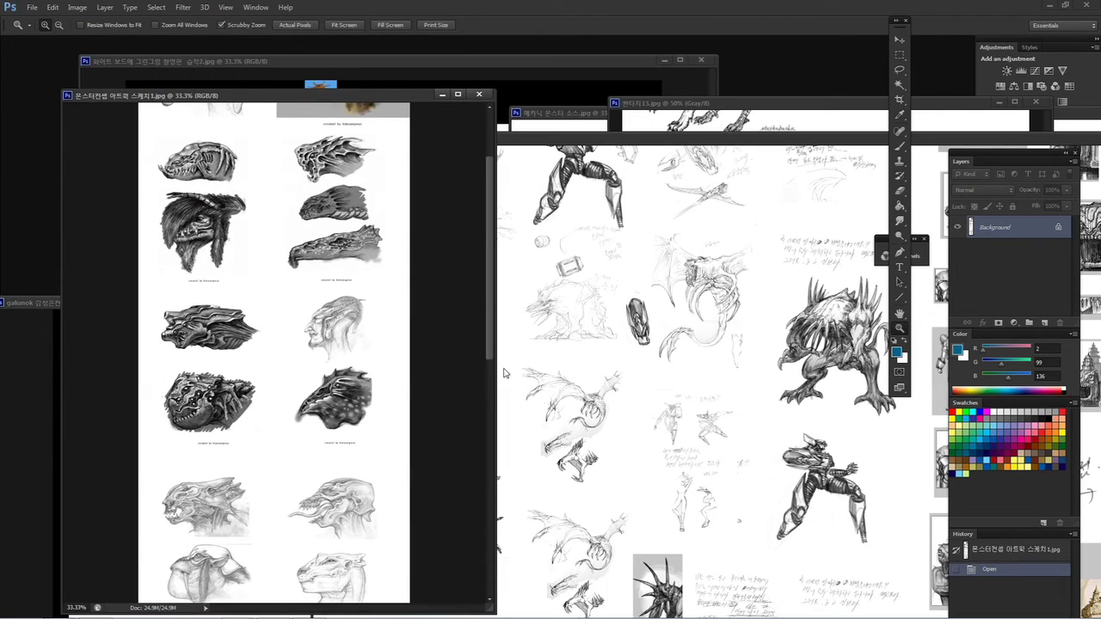
pyautogui.moveTo(496, 379); pyautogui.dragTo(566, 377)
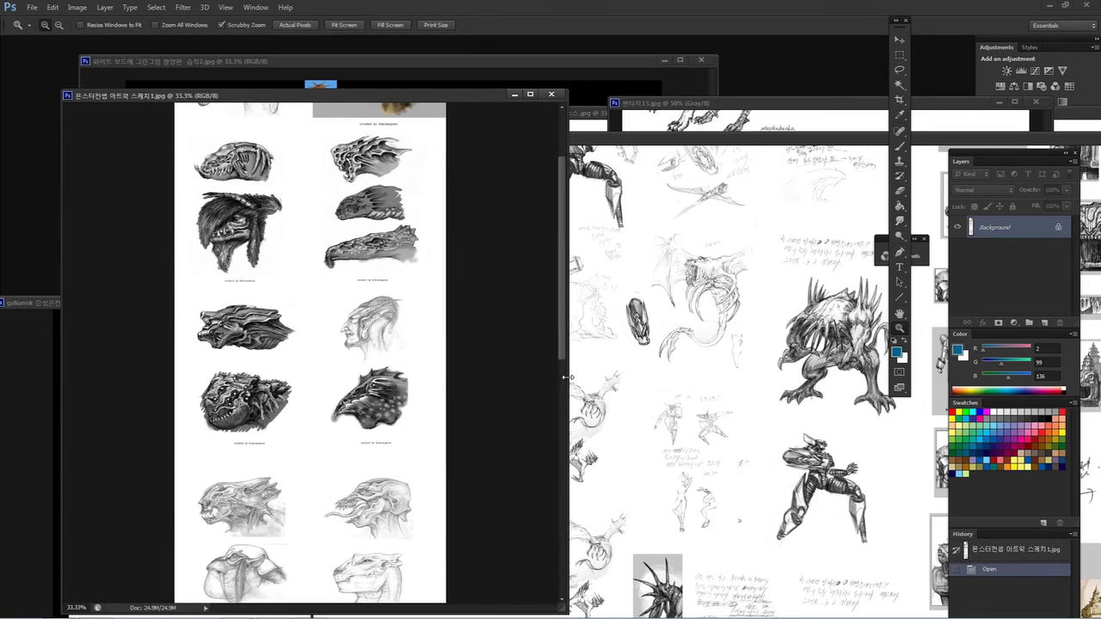
pyautogui.scroll(3, 391, 350)
pyautogui.scroll(-5, 383, 359)
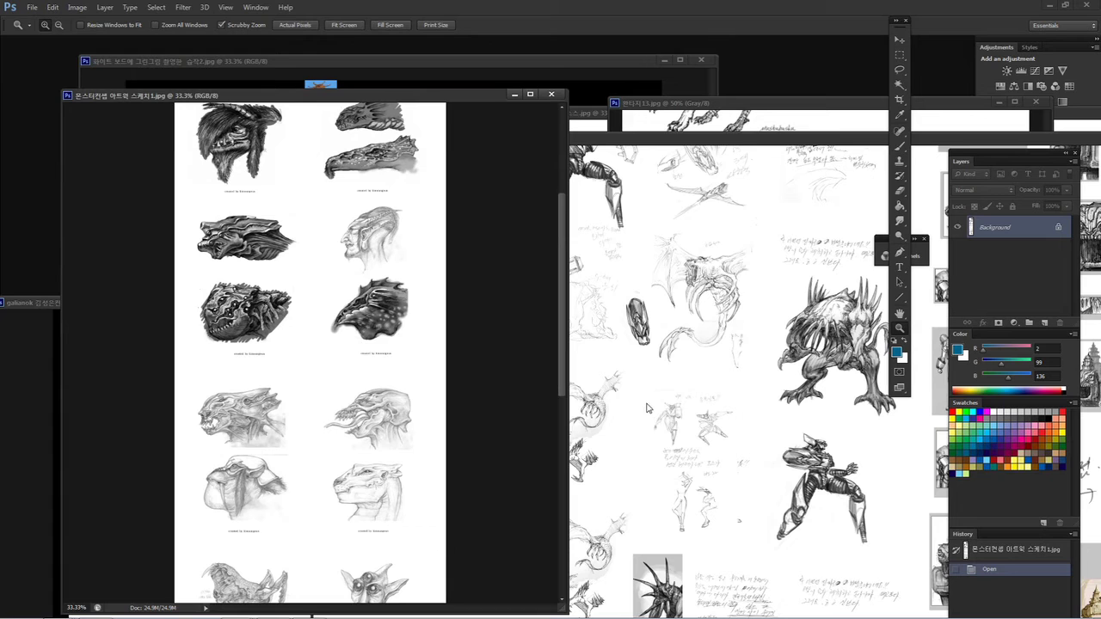
# Step: Rearrange the windows of the first monster sketch sheet, the galianok concept art, the PSB source sheet and 환타지13.jpg
pyautogui.moveTo(640, 612)
pyautogui.moveTo(487, 90); pyautogui.dragTo(554, 352)
pyautogui.moveTo(206, 304); pyautogui.dragTo(217, 206)
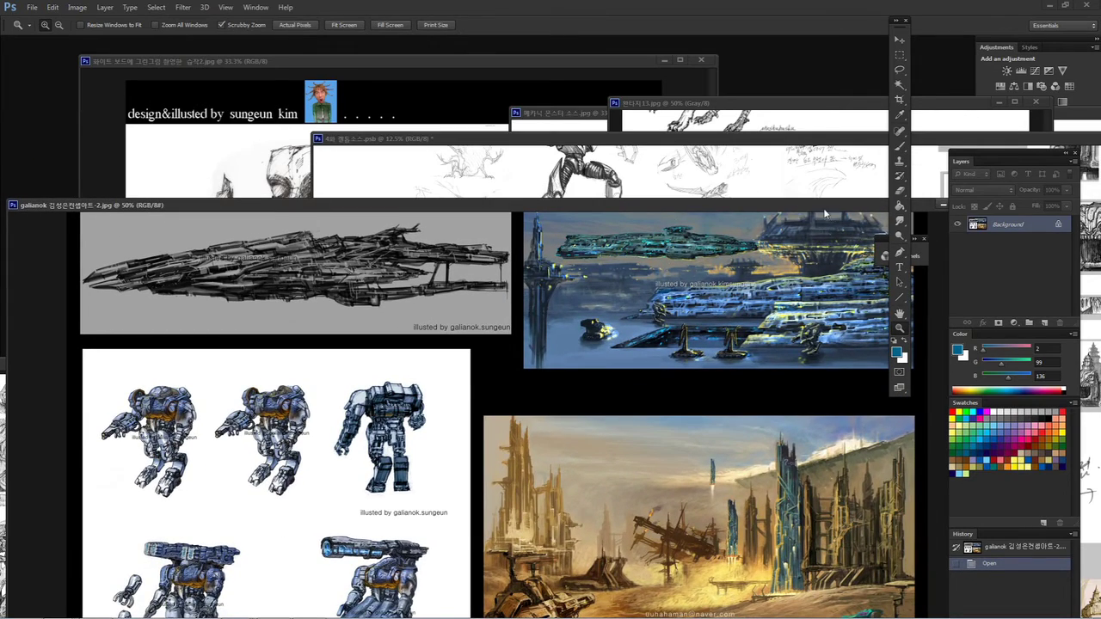
pyautogui.moveTo(828, 203); pyautogui.dragTo(671, 238)
pyautogui.moveTo(800, 141); pyautogui.dragTo(466, 149)
pyautogui.moveTo(835, 107)
pyautogui.mouseDown()
pyautogui.moveTo(726, 101)
pyautogui.moveTo(460, 257)
pyautogui.moveTo(399, 274)
pyautogui.mouseUp()
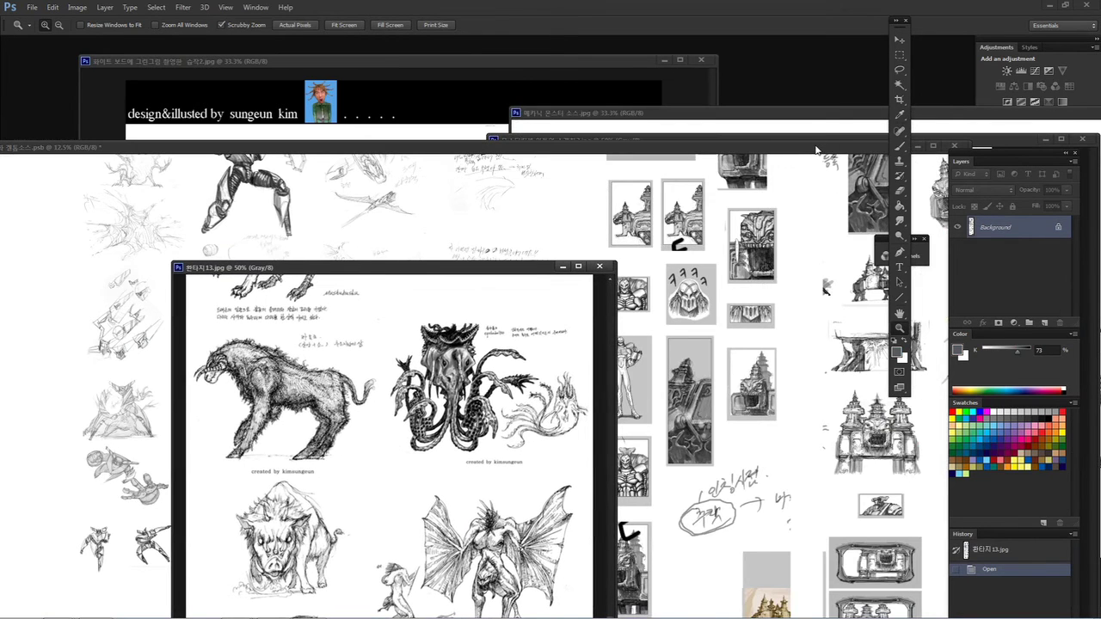
# Step: Bring the whiteboard sketch forward and shift its window slightly, then return to the PSB source sheet and lower its window a little
pyautogui.click(815, 150)
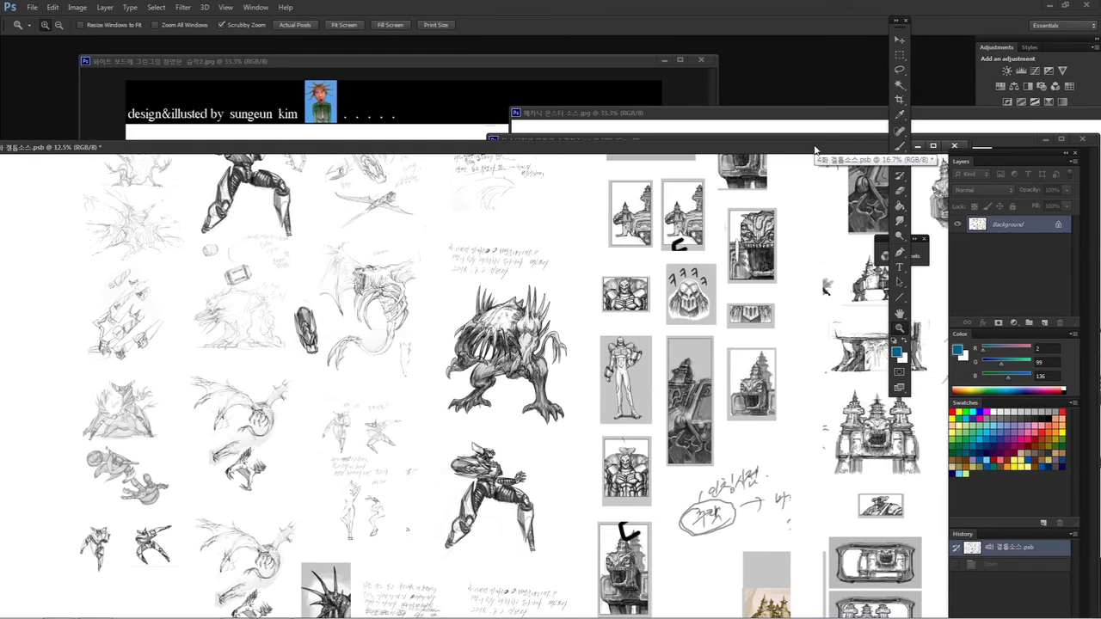
pyautogui.click(555, 67)
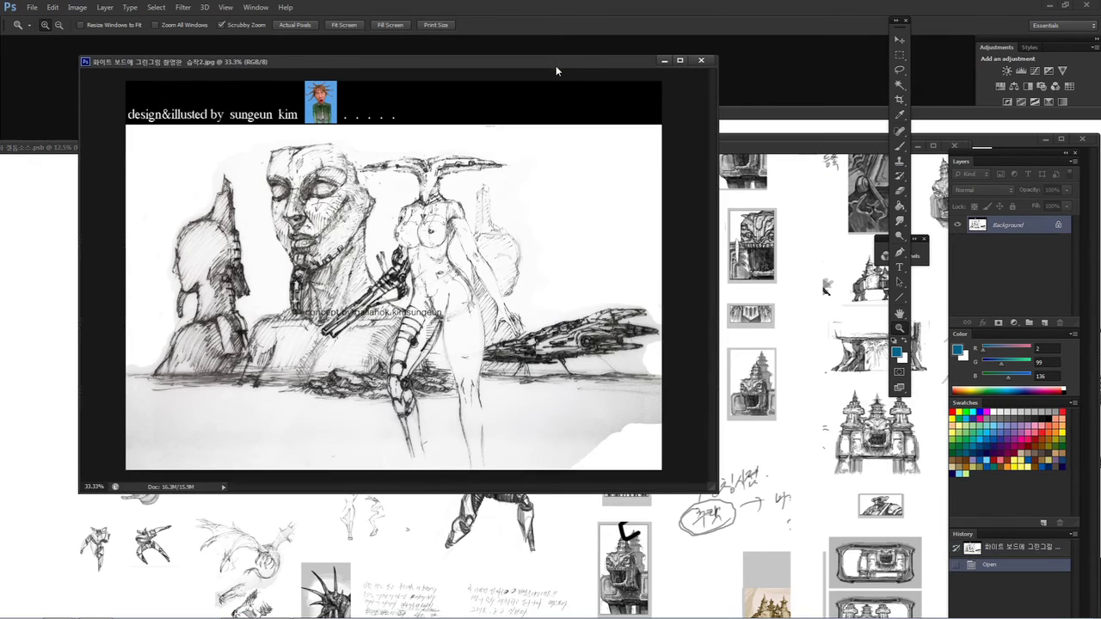
pyautogui.moveTo(557, 72); pyautogui.dragTo(534, 66)
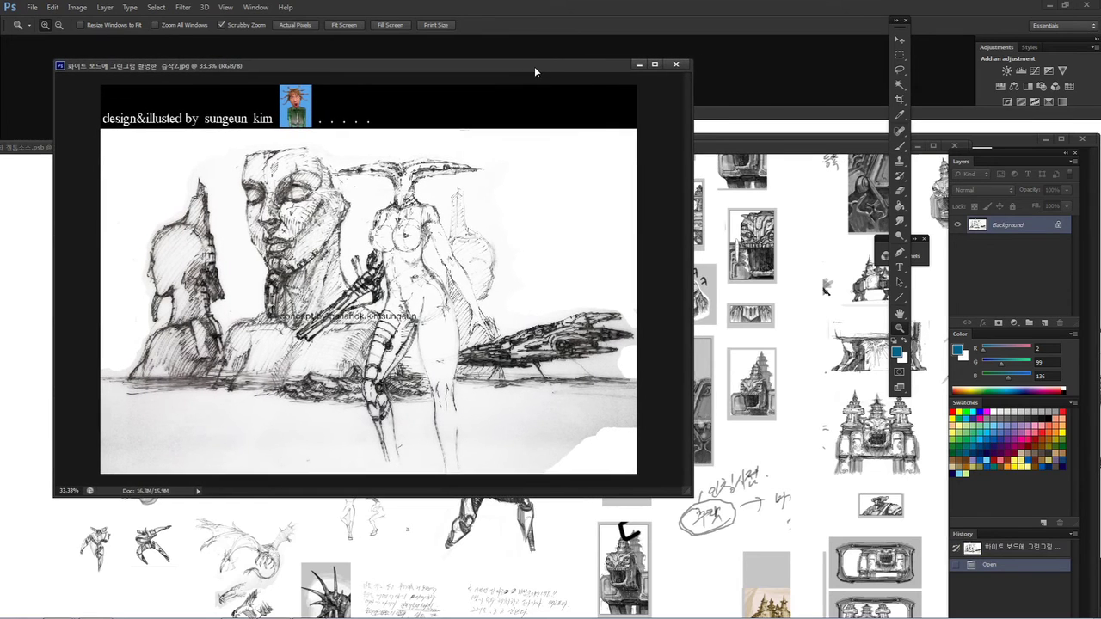
pyautogui.click(762, 155)
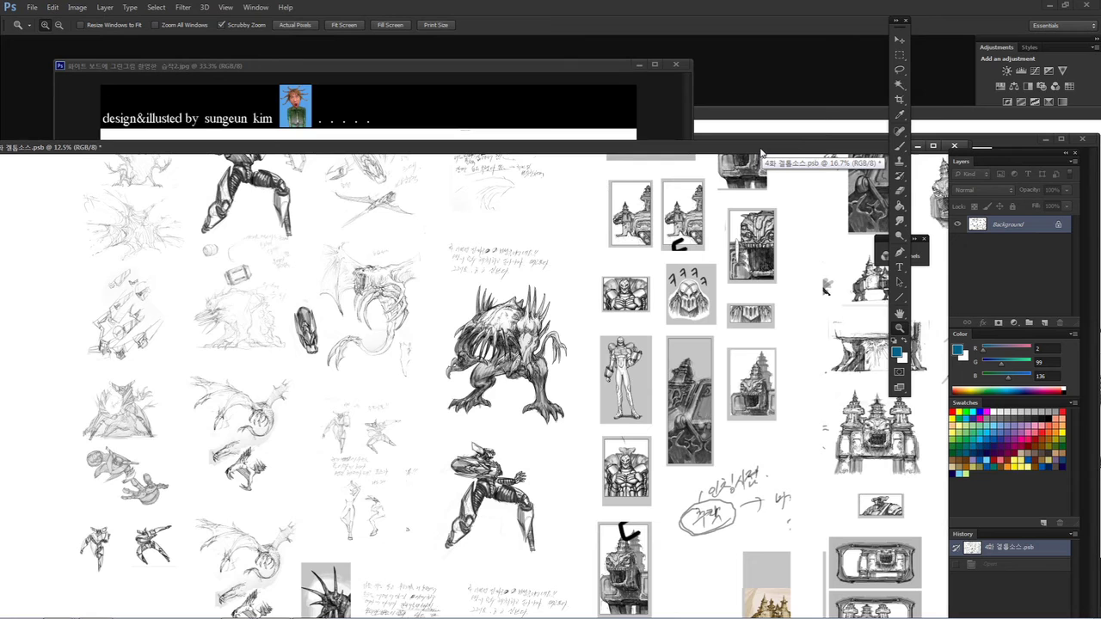
pyautogui.moveTo(756, 153); pyautogui.dragTo(757, 170)
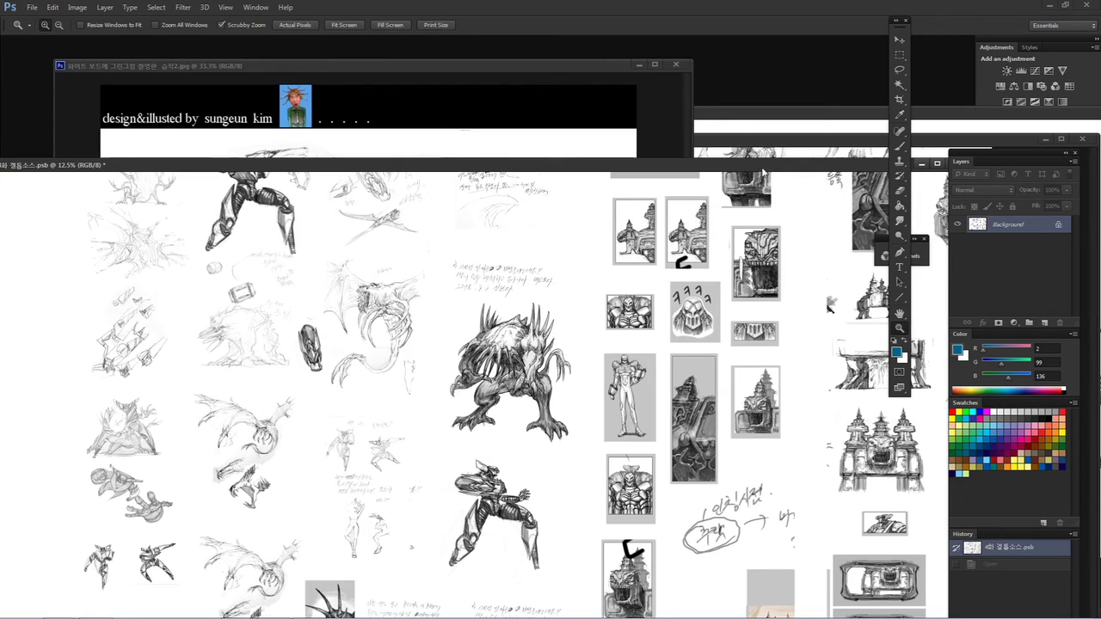
pyautogui.moveTo(762, 172); pyautogui.dragTo(762, 175)
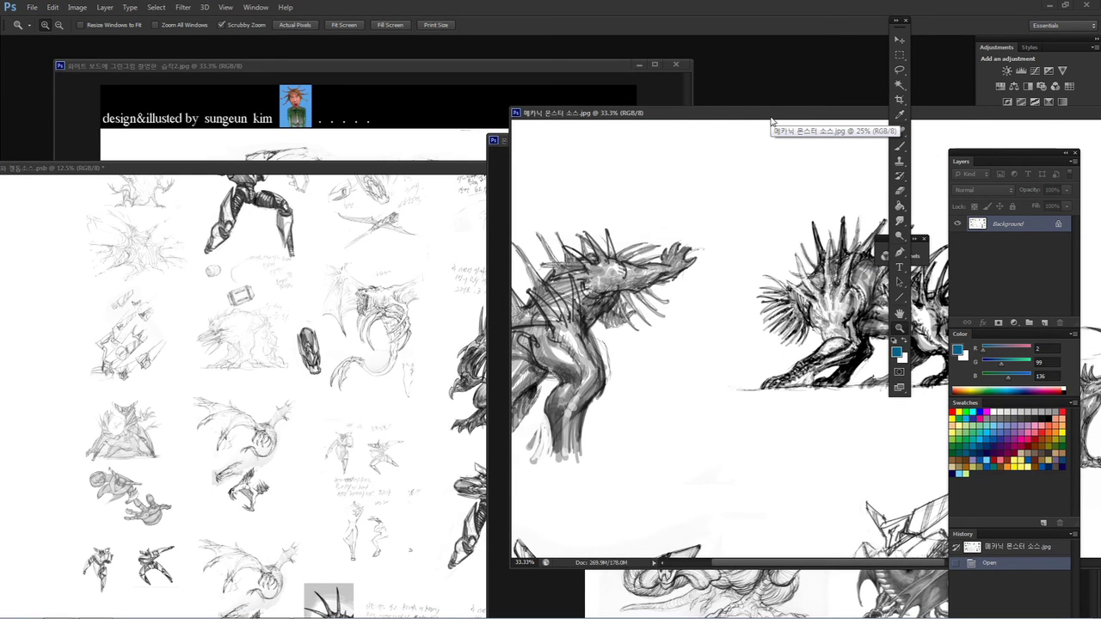
# Step: Bring the PSB source sheet in front of the mechanic monster and whiteboard sketches and raise its window to show the full frame
pyautogui.click(401, 173)
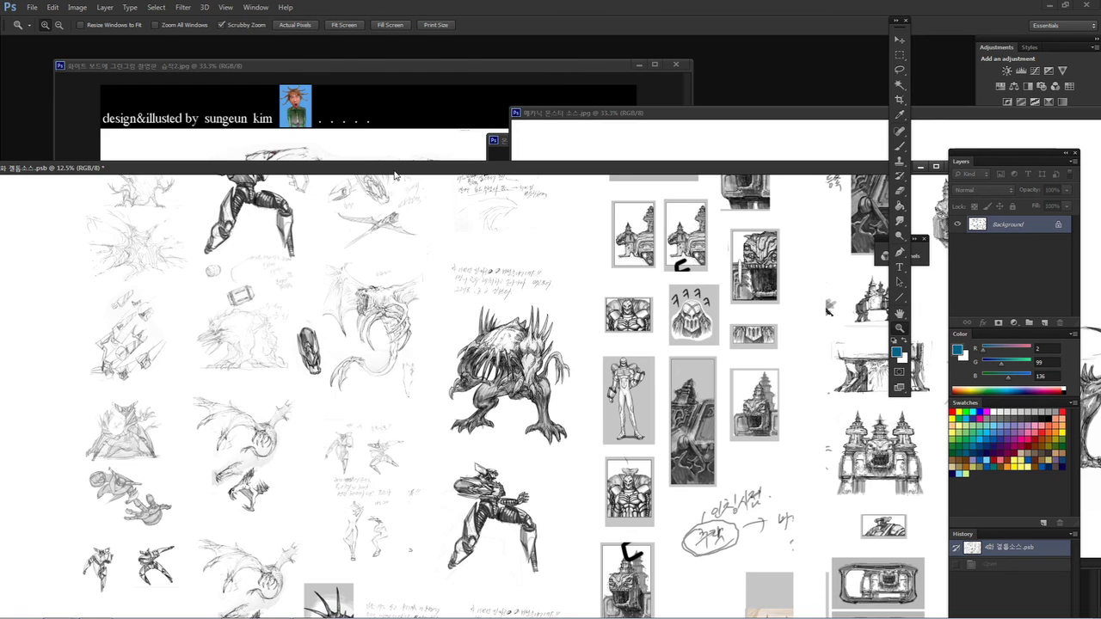
pyautogui.moveTo(394, 172); pyautogui.dragTo(397, 112)
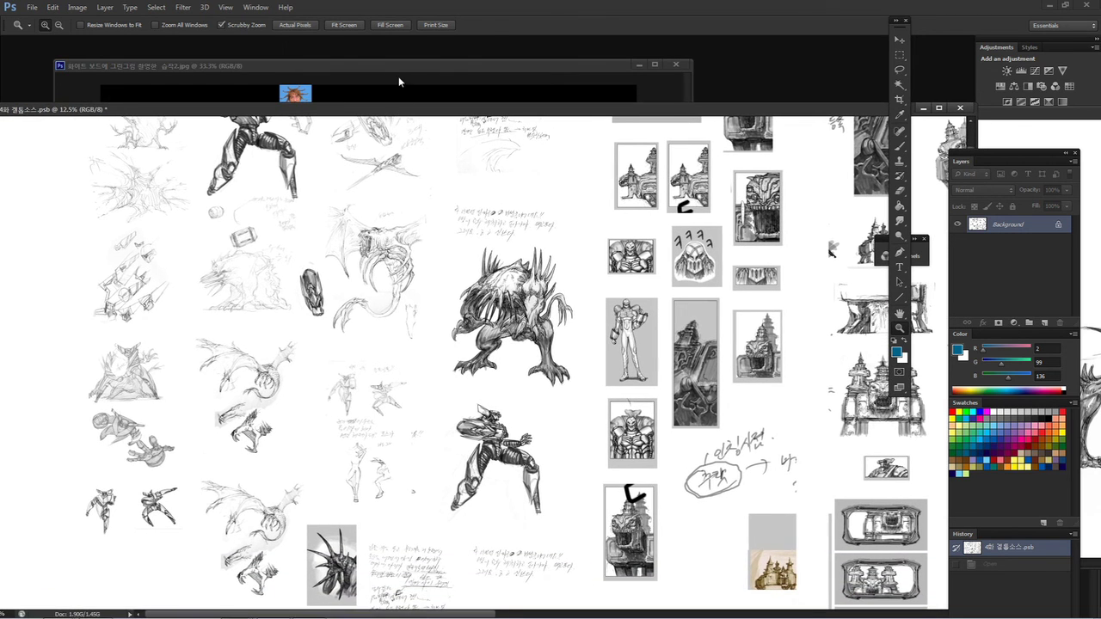
pyautogui.click(403, 66)
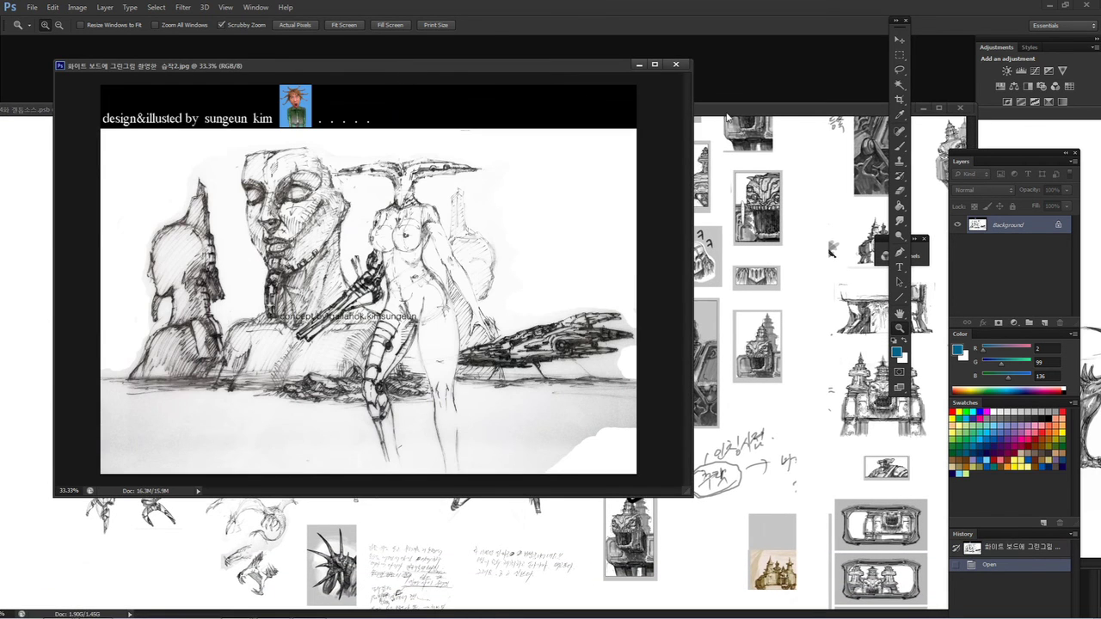
pyautogui.click(726, 115)
pyautogui.moveTo(727, 116); pyautogui.dragTo(747, 63)
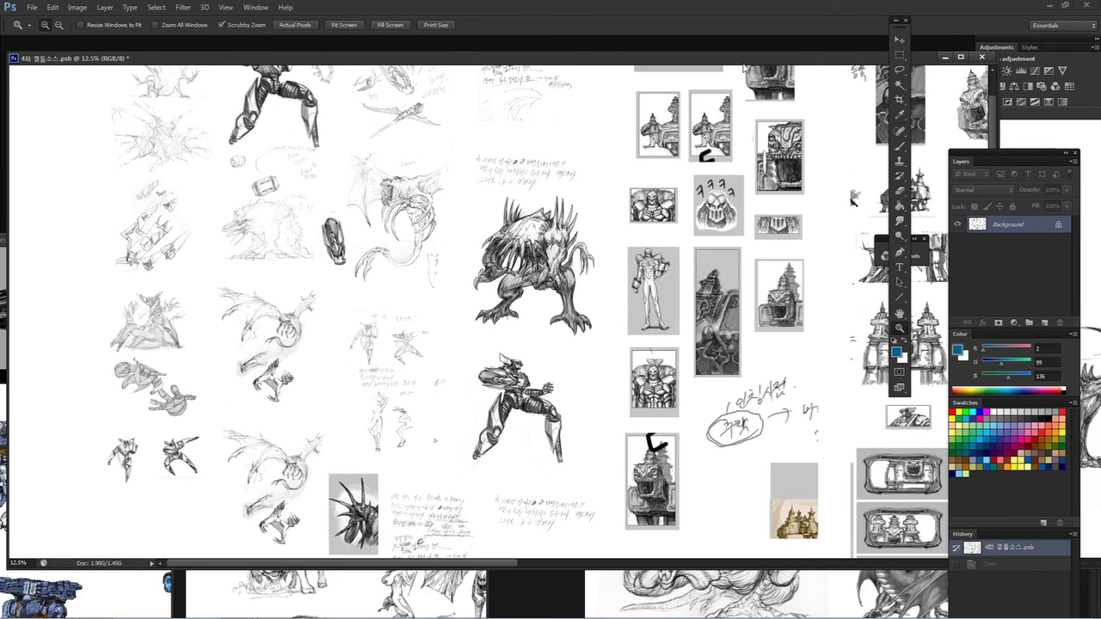